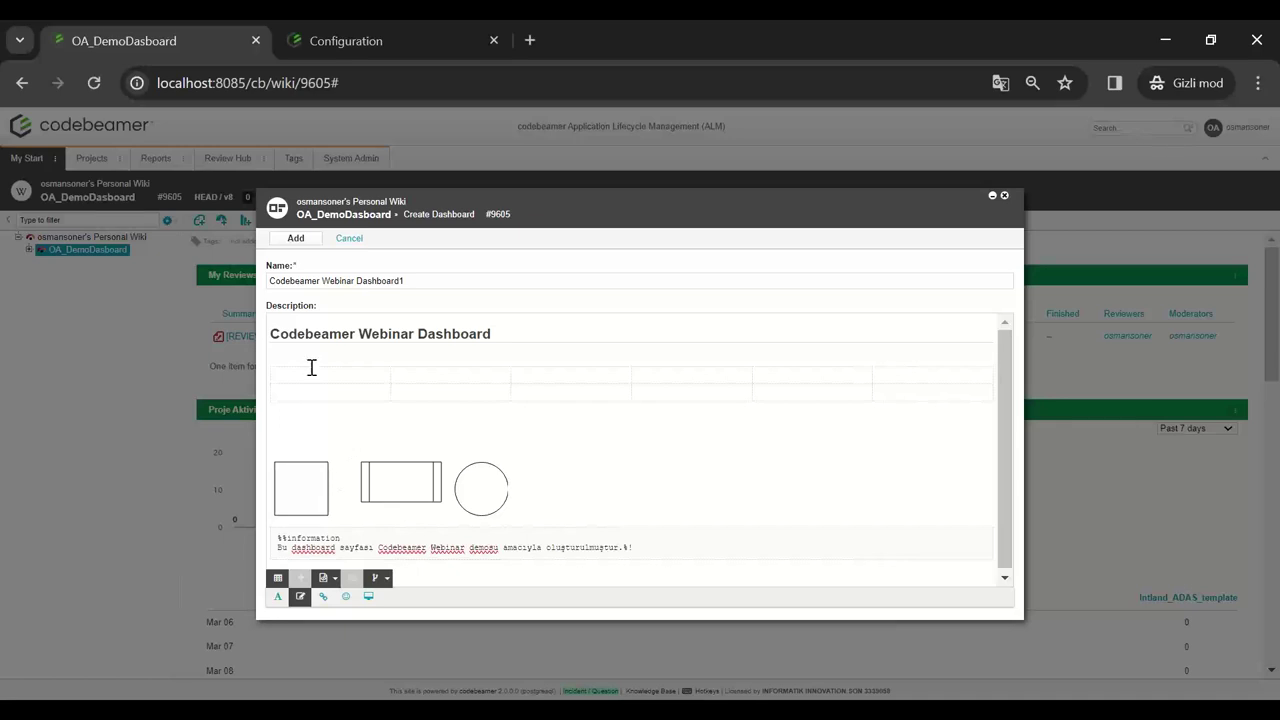
- Create the dashboard Codebeamer Webinar Dashboard1 and give it a layout of two equal columns
{"action": "left_click", "coordinate": [296, 240]}
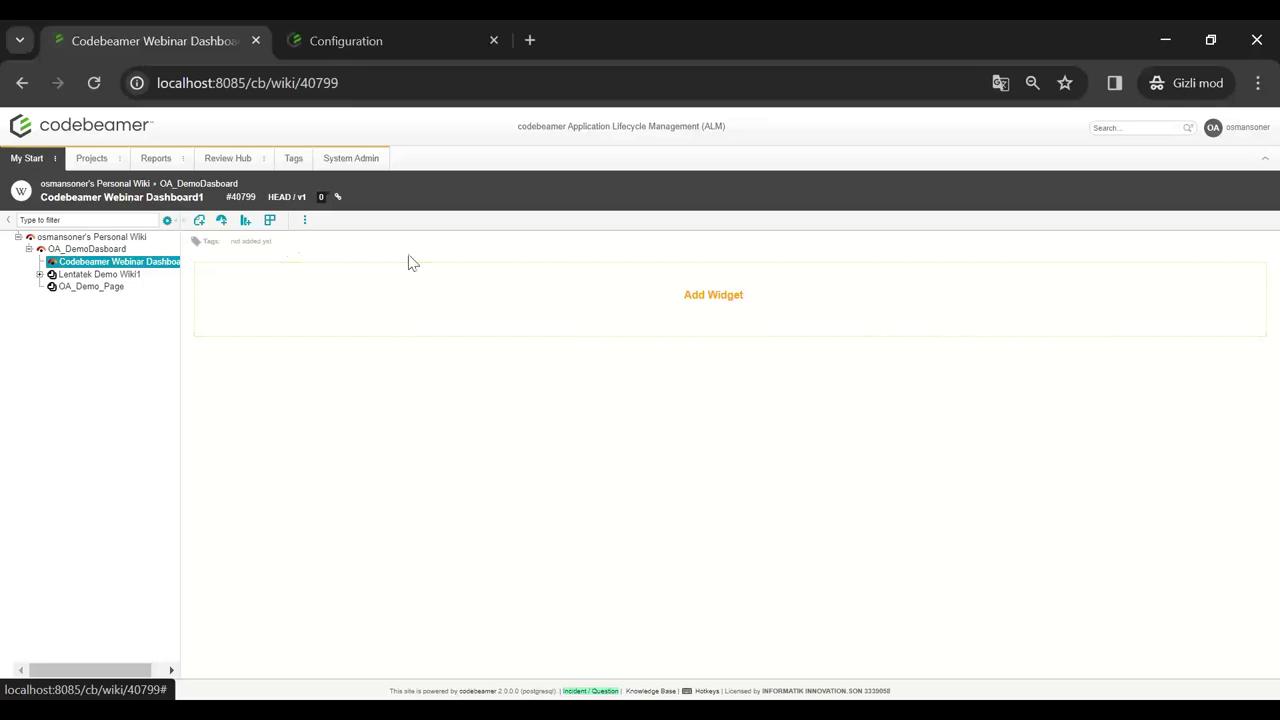
{"action": "left_click", "coordinate": [268, 224]}
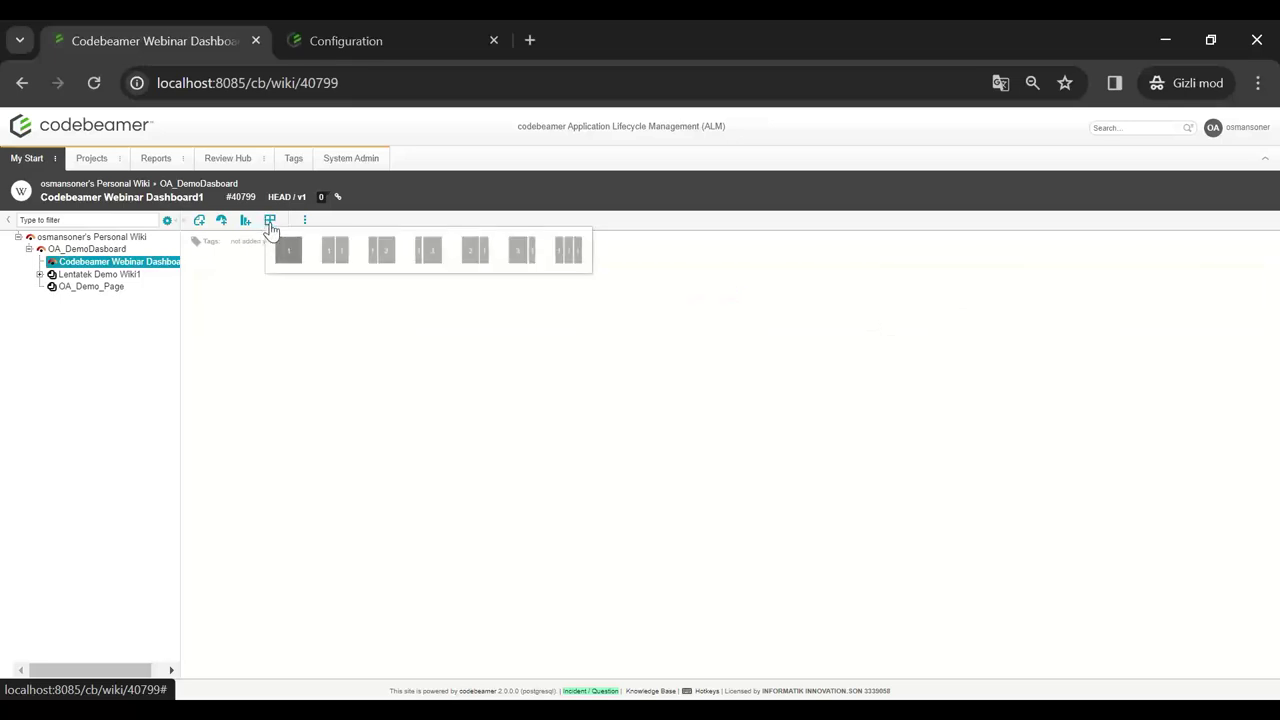
{"action": "left_click", "coordinate": [336, 252]}
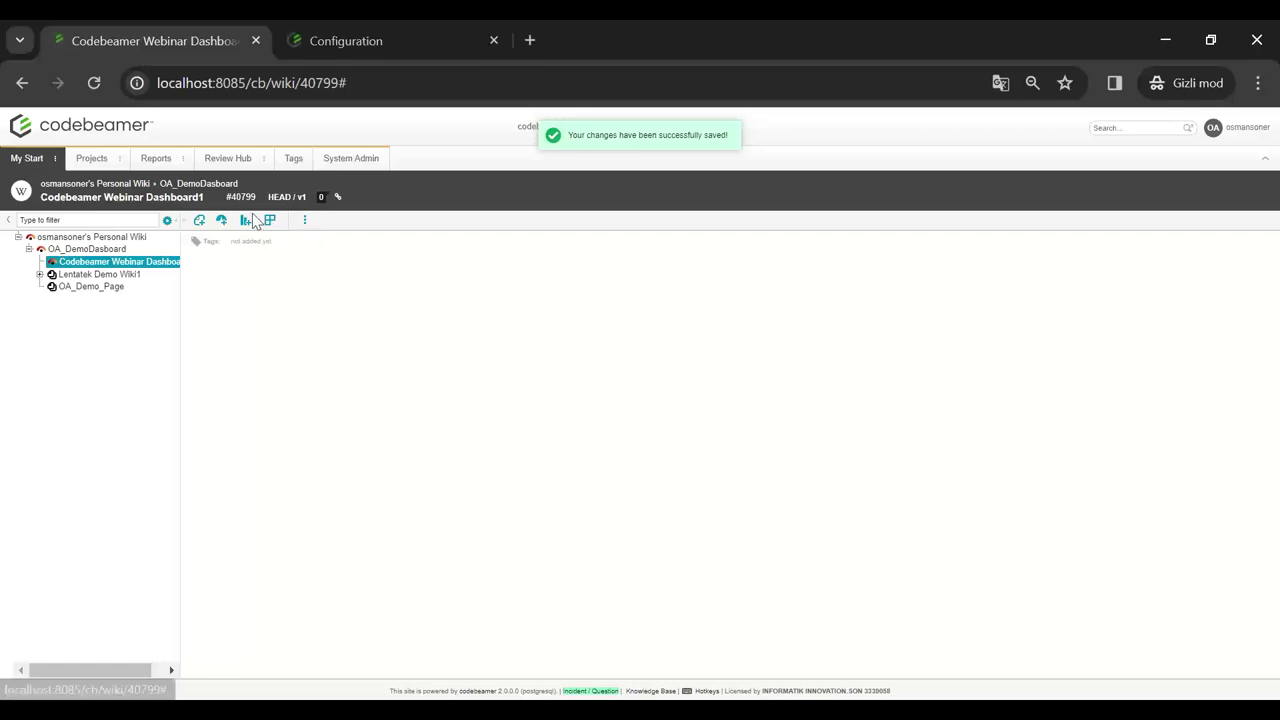
{"action": "left_click", "coordinate": [305, 222]}
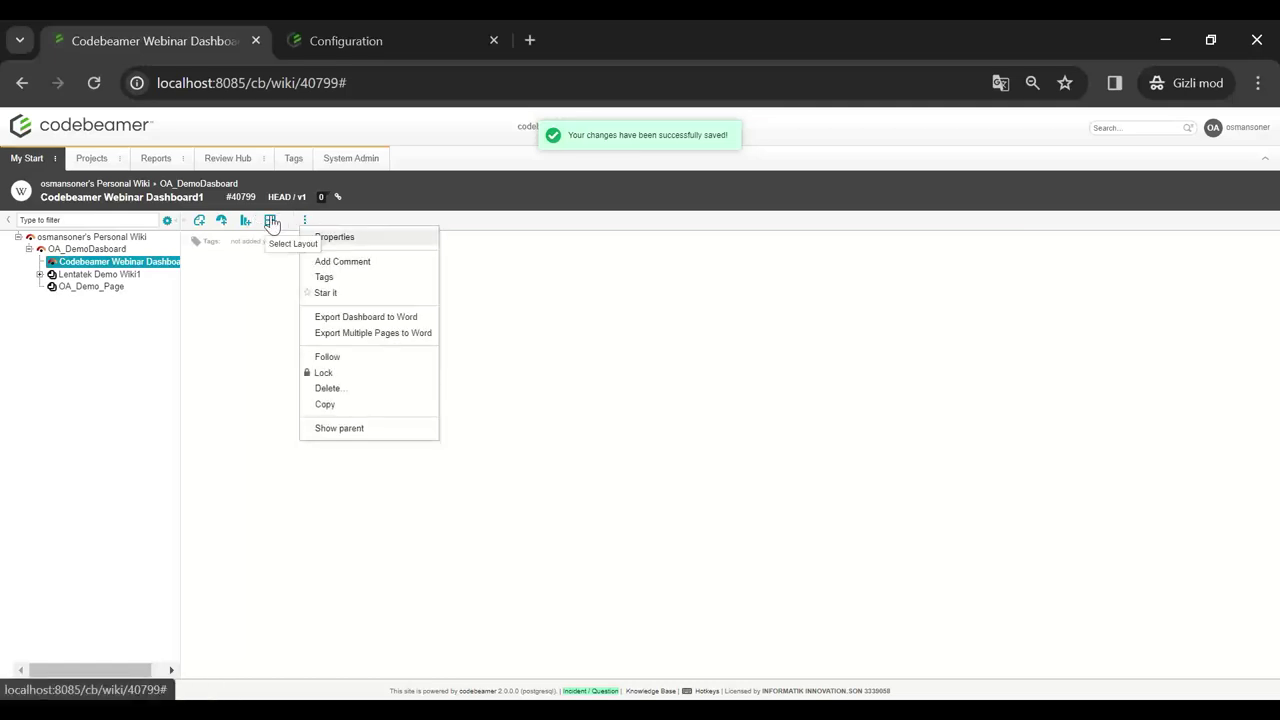
{"action": "mouse_move", "coordinate": [270, 232]}
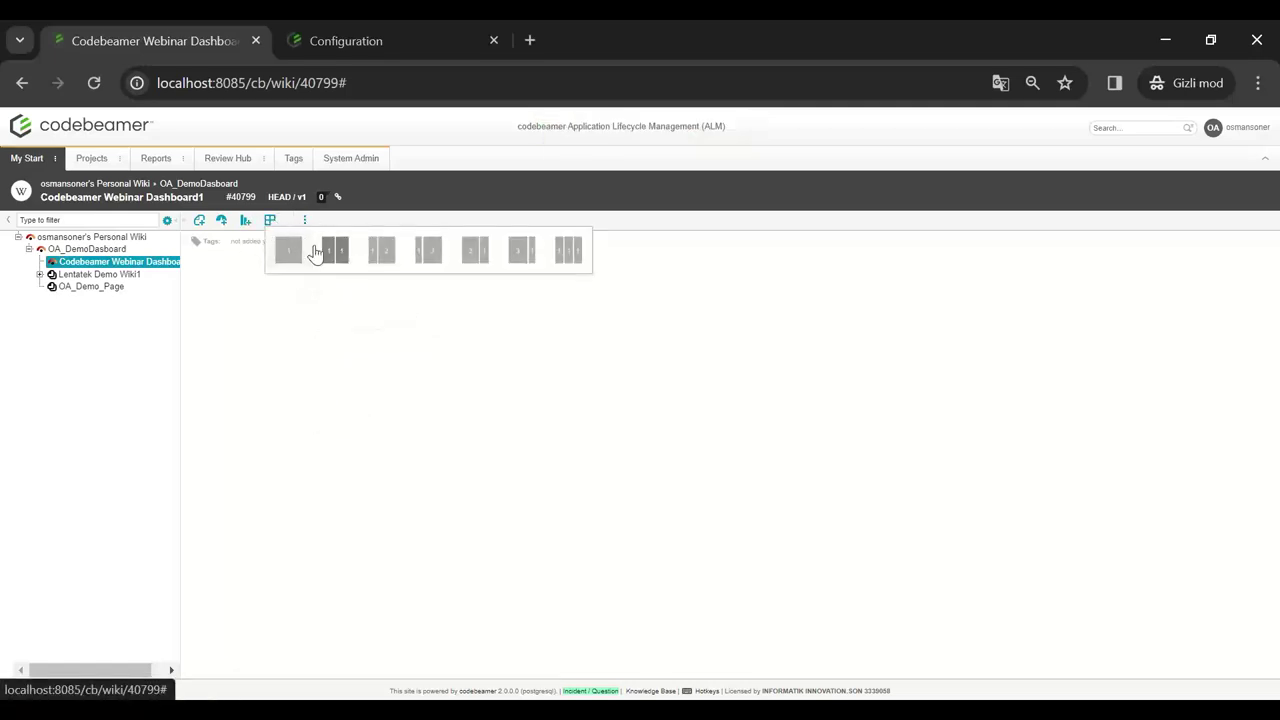
{"action": "left_click", "coordinate": [335, 252]}
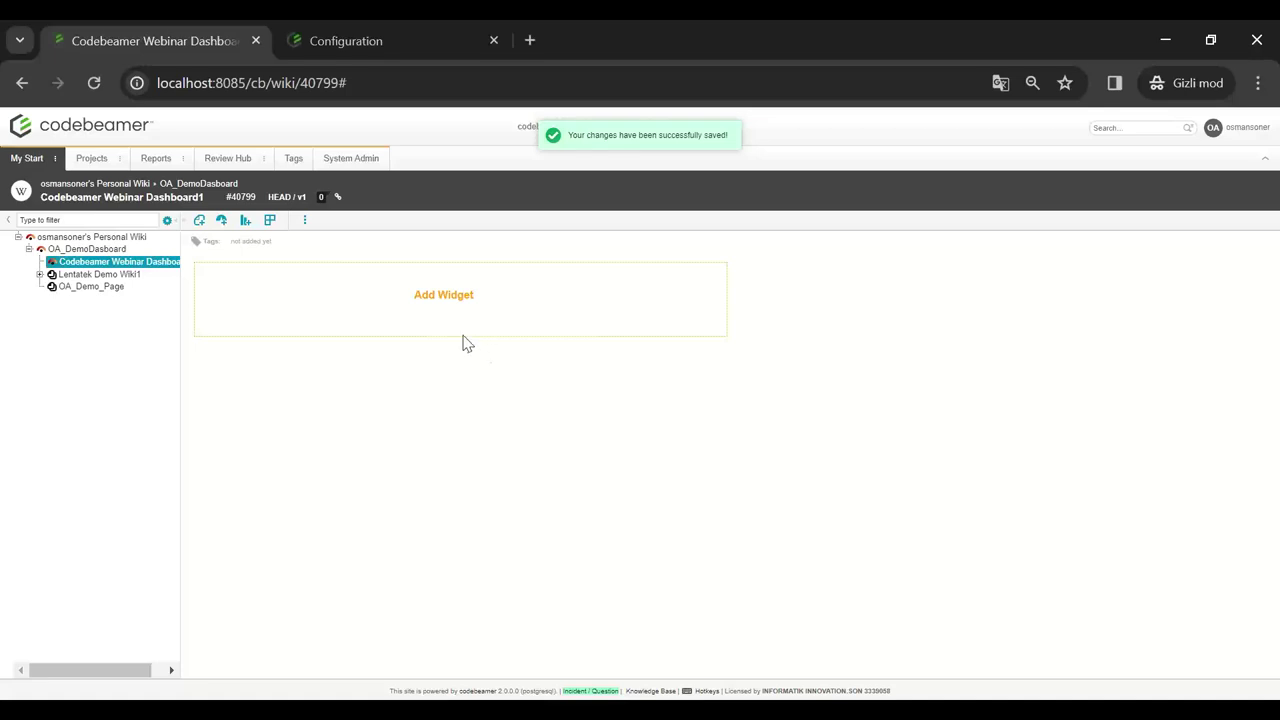
- Browse the widgets available for the first column, including the Report Visualization, Project, Agile and Test categories
{"action": "left_click", "coordinate": [424, 300]}
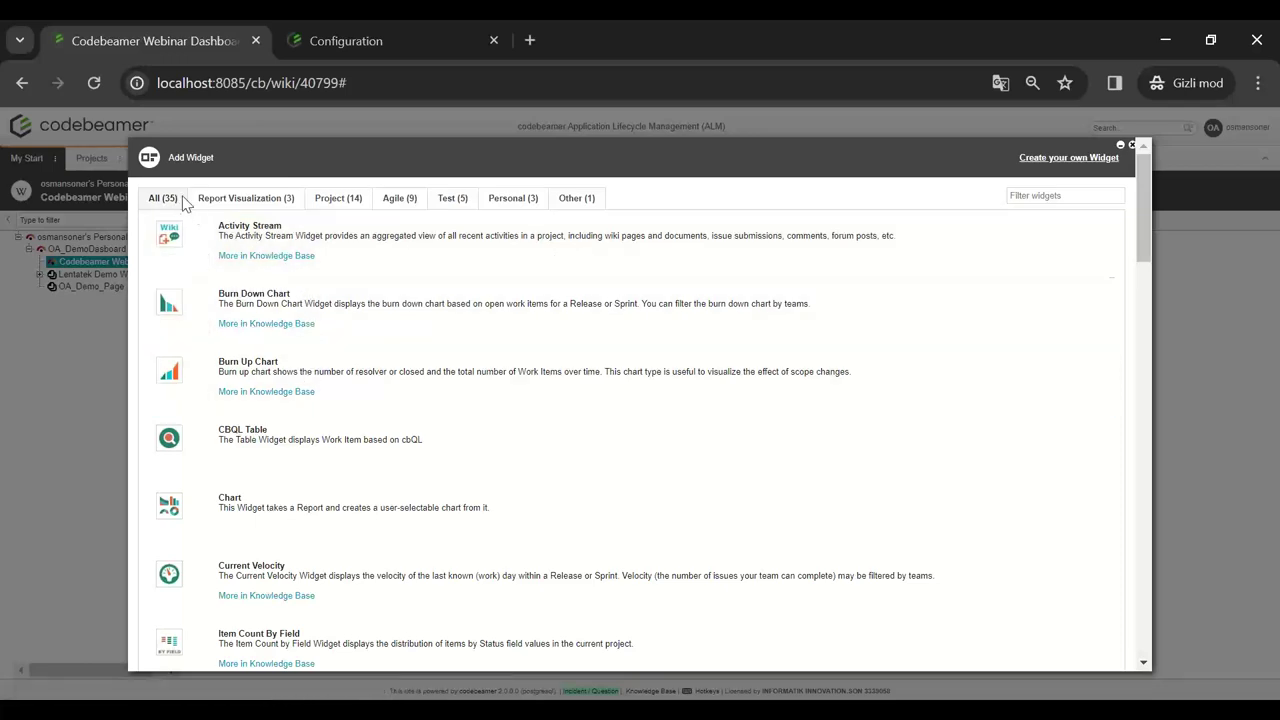
{"action": "scroll", "coordinate": [314, 400], "scroll_direction": "down", "scroll_amount": 8}
{"action": "scroll", "coordinate": [314, 400], "scroll_direction": "up", "scroll_amount": 7}
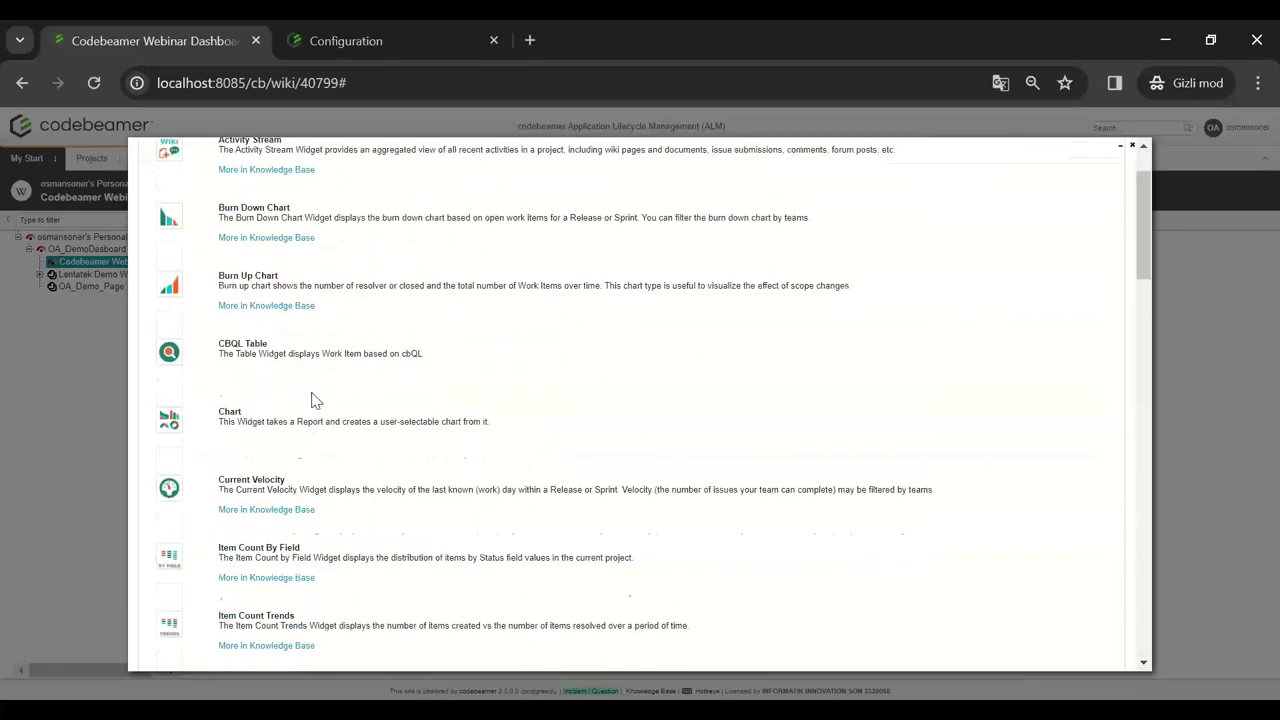
{"action": "scroll", "coordinate": [314, 400], "scroll_direction": "up", "scroll_amount": 1}
{"action": "scroll", "coordinate": [314, 400], "scroll_direction": "down", "scroll_amount": 15}
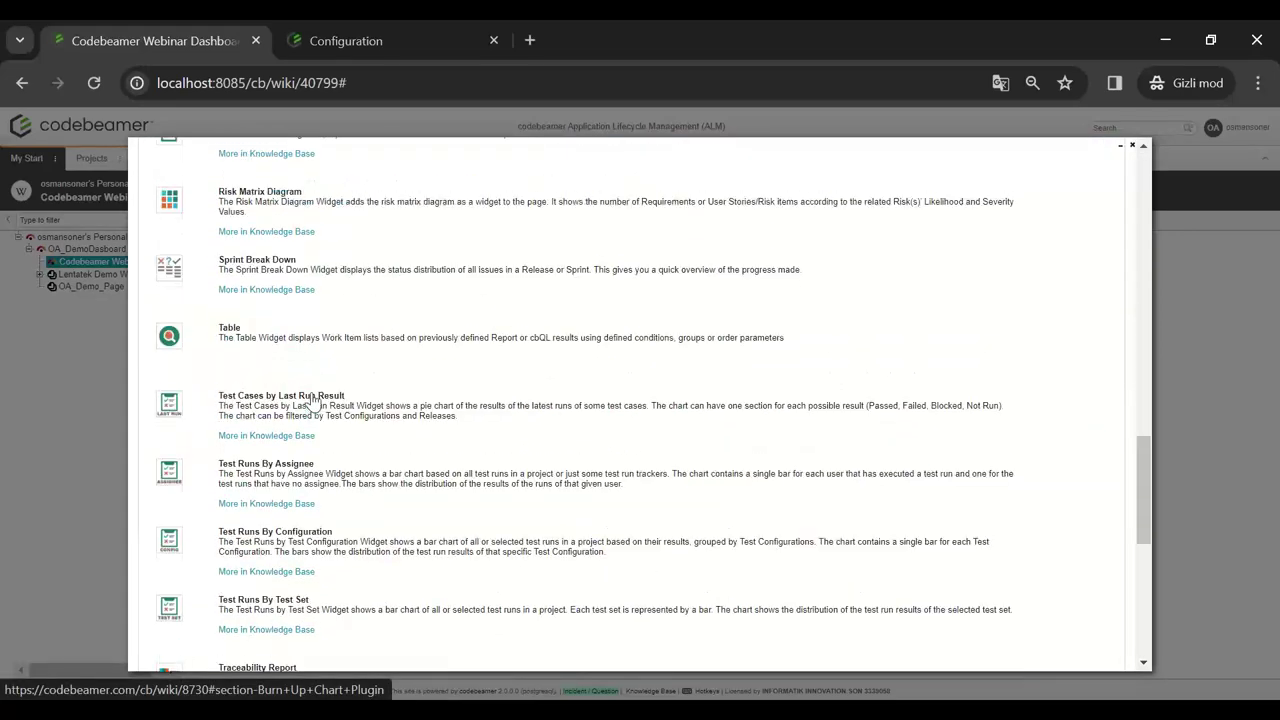
{"action": "scroll", "coordinate": [313, 400], "scroll_direction": "up", "scroll_amount": 15}
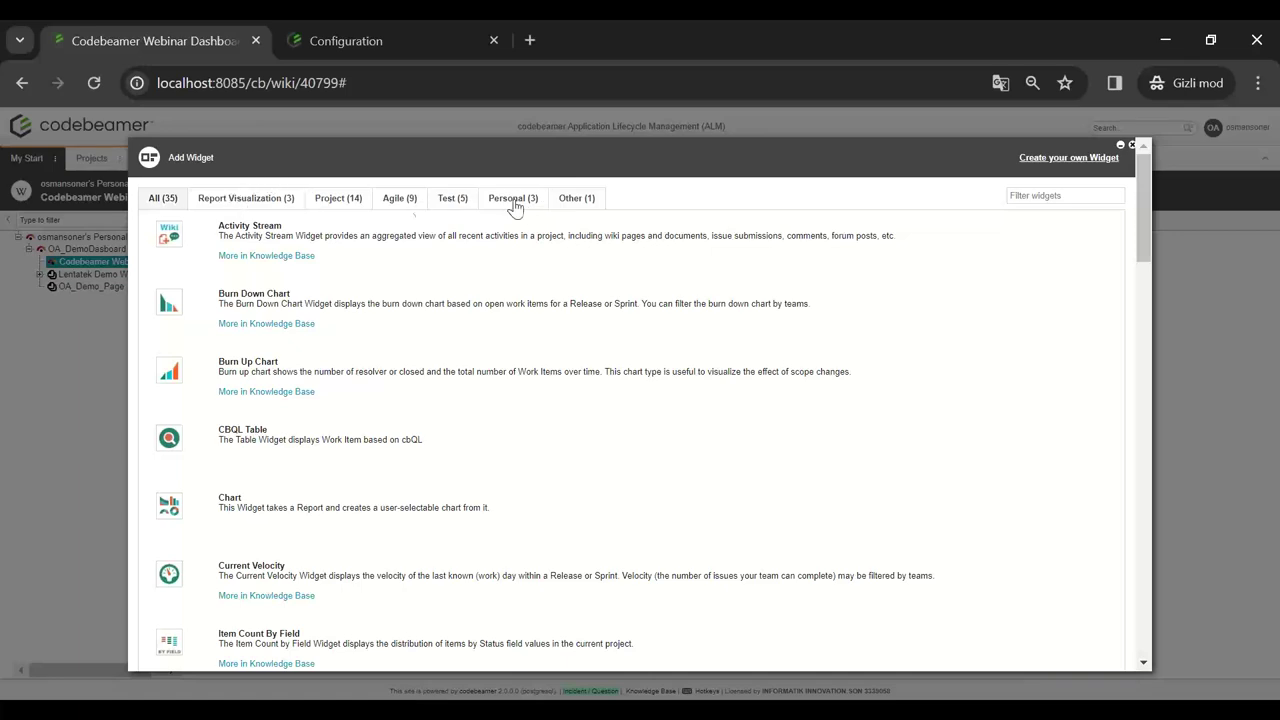
{"action": "left_click", "coordinate": [252, 204]}
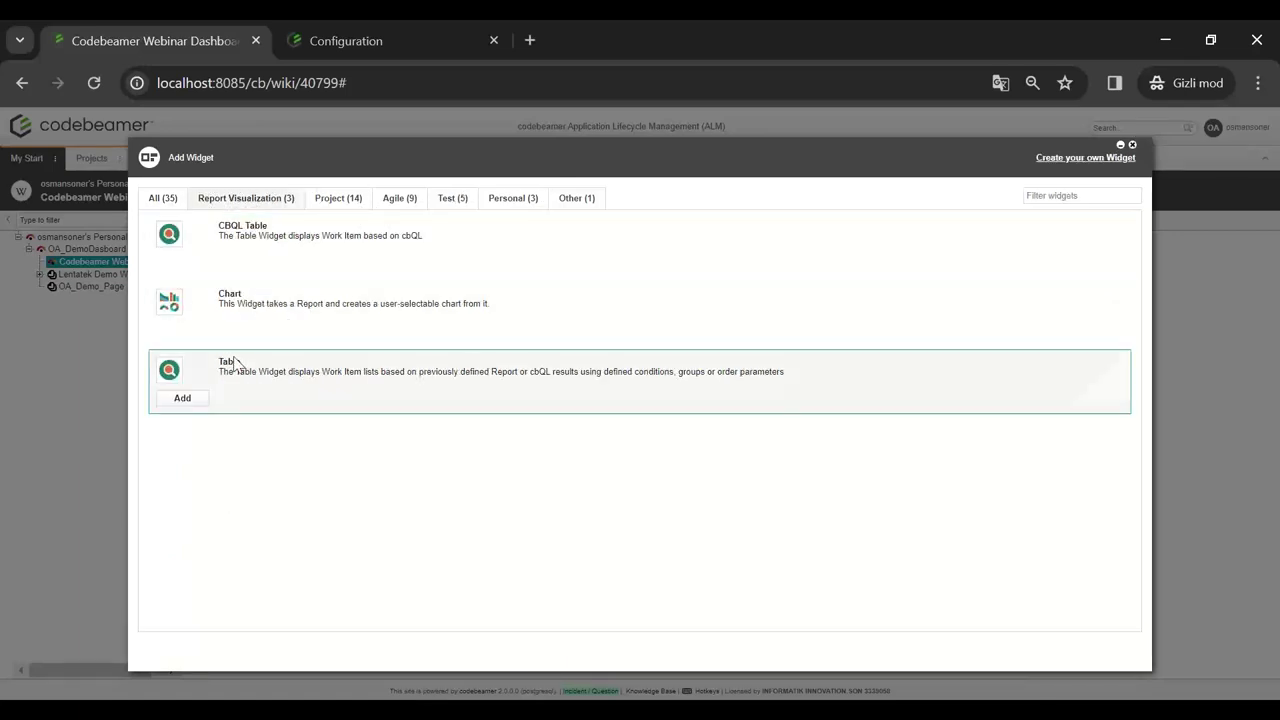
{"action": "left_click", "coordinate": [333, 204]}
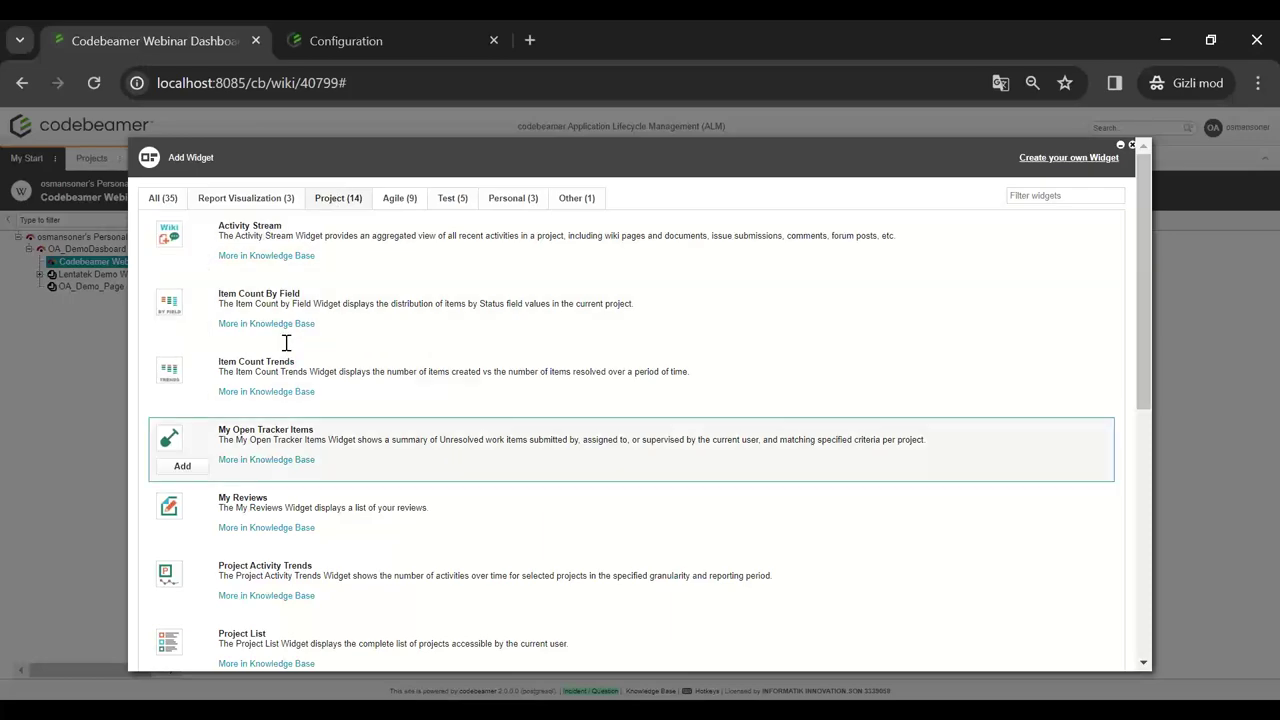
{"action": "scroll", "coordinate": [366, 343], "scroll_direction": "down", "scroll_amount": 4}
{"action": "scroll", "coordinate": [323, 334], "scroll_direction": "down", "scroll_amount": 1}
{"action": "scroll", "coordinate": [366, 343], "scroll_direction": "up", "scroll_amount": 6}
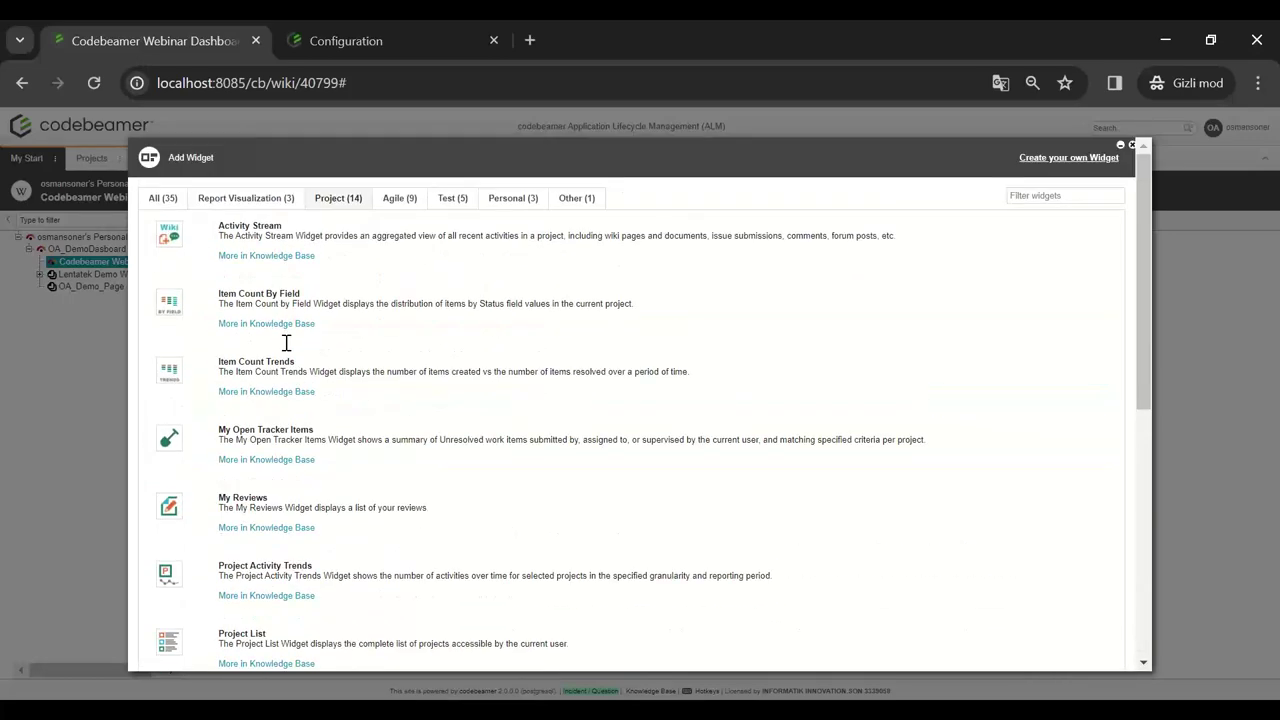
{"action": "left_click", "coordinate": [398, 200]}
{"action": "left_click", "coordinate": [446, 202]}
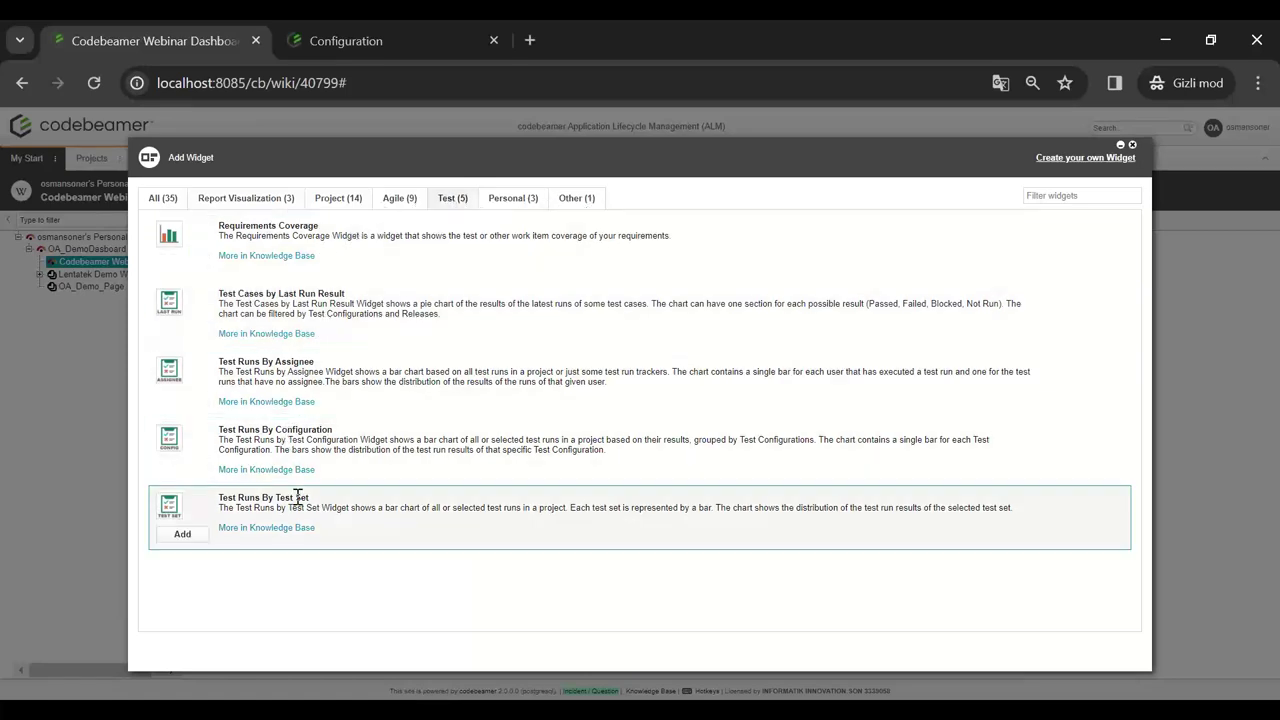
- Add an Activity Stream widget titled Aktivitelerim with the header color #007491
{"action": "left_click", "coordinate": [166, 199]}
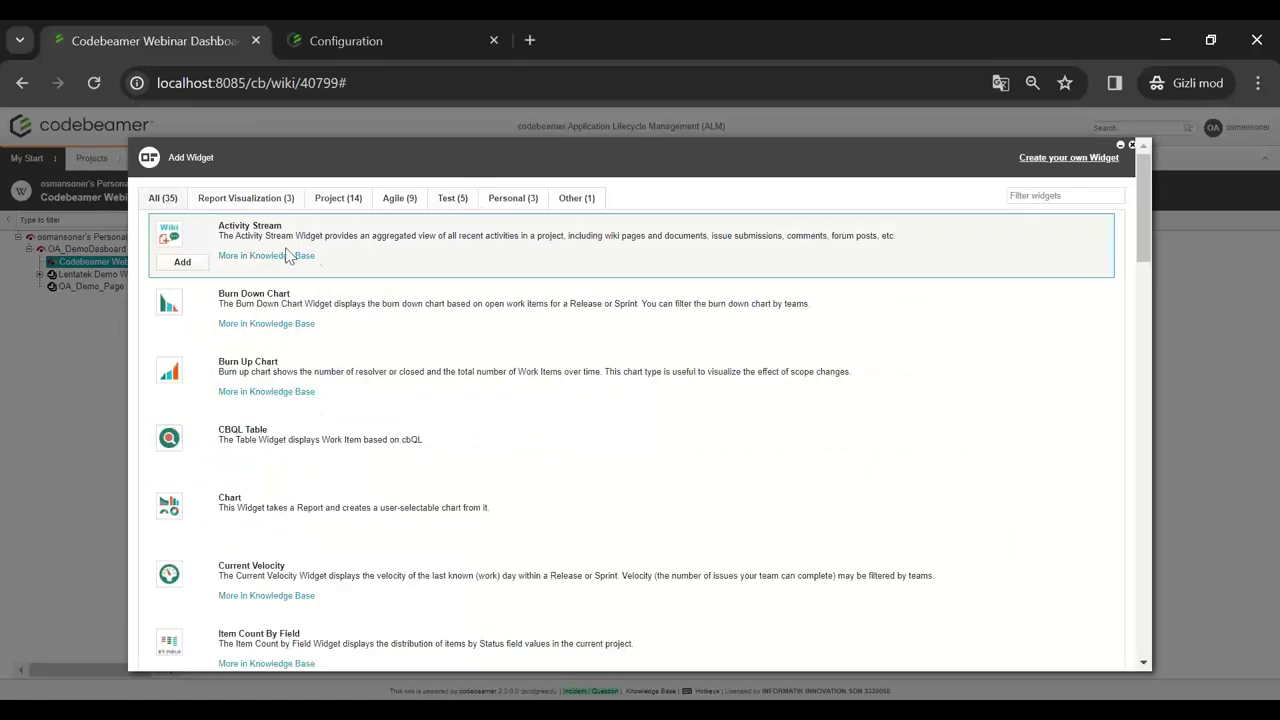
{"action": "left_click", "coordinate": [182, 262]}
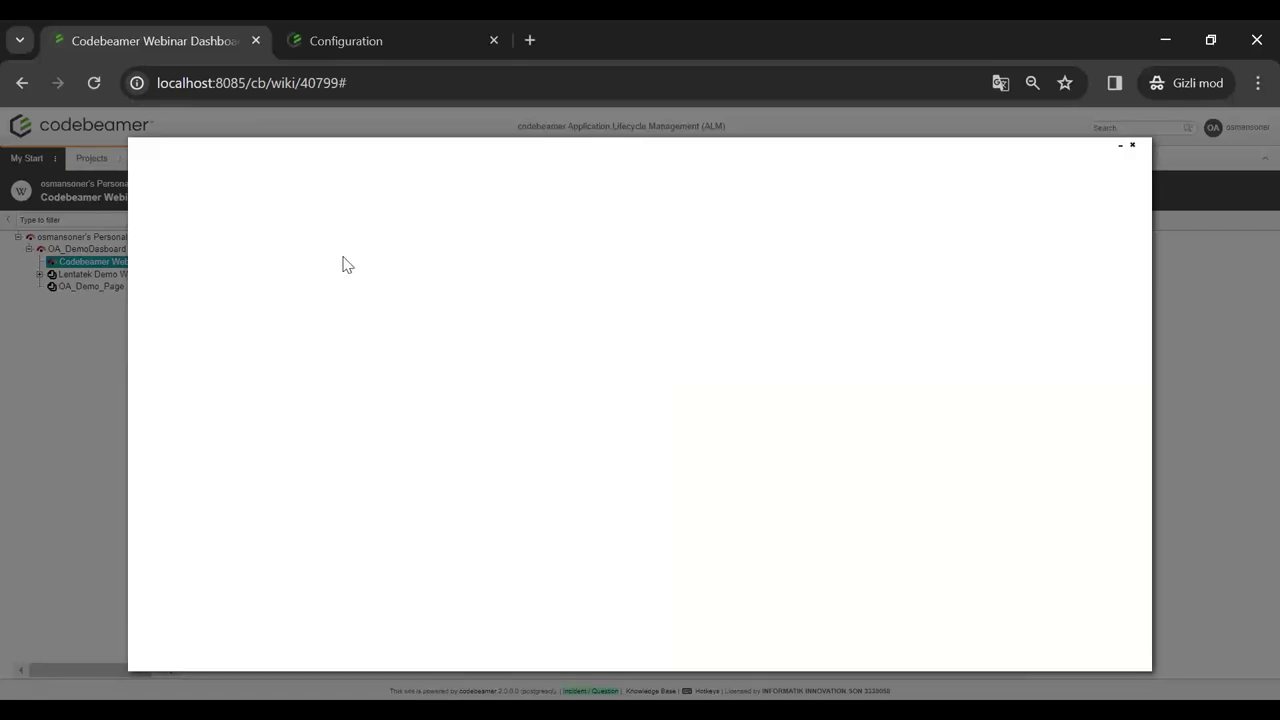
{"action": "left_click_drag", "start_coordinate": [391, 307], "coordinate": [292, 287]}
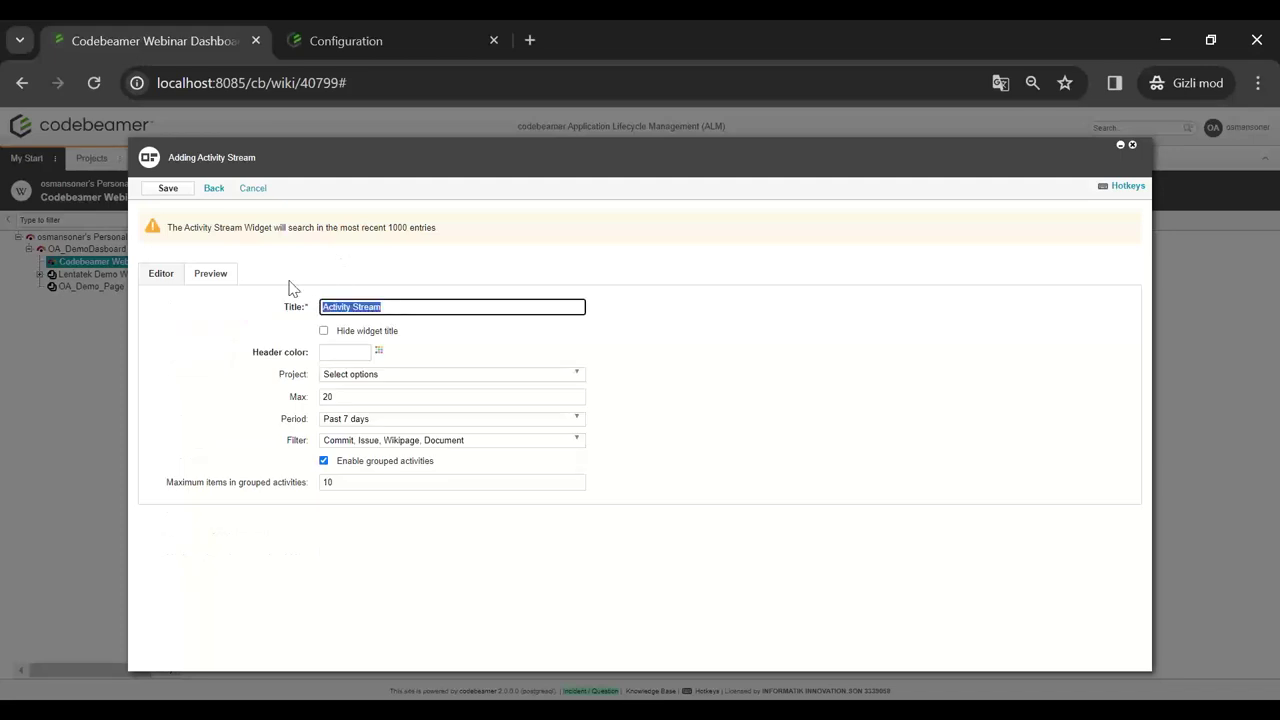
{"action": "type", "text": "A"}
{"action": "left_click", "coordinate": [378, 351]}
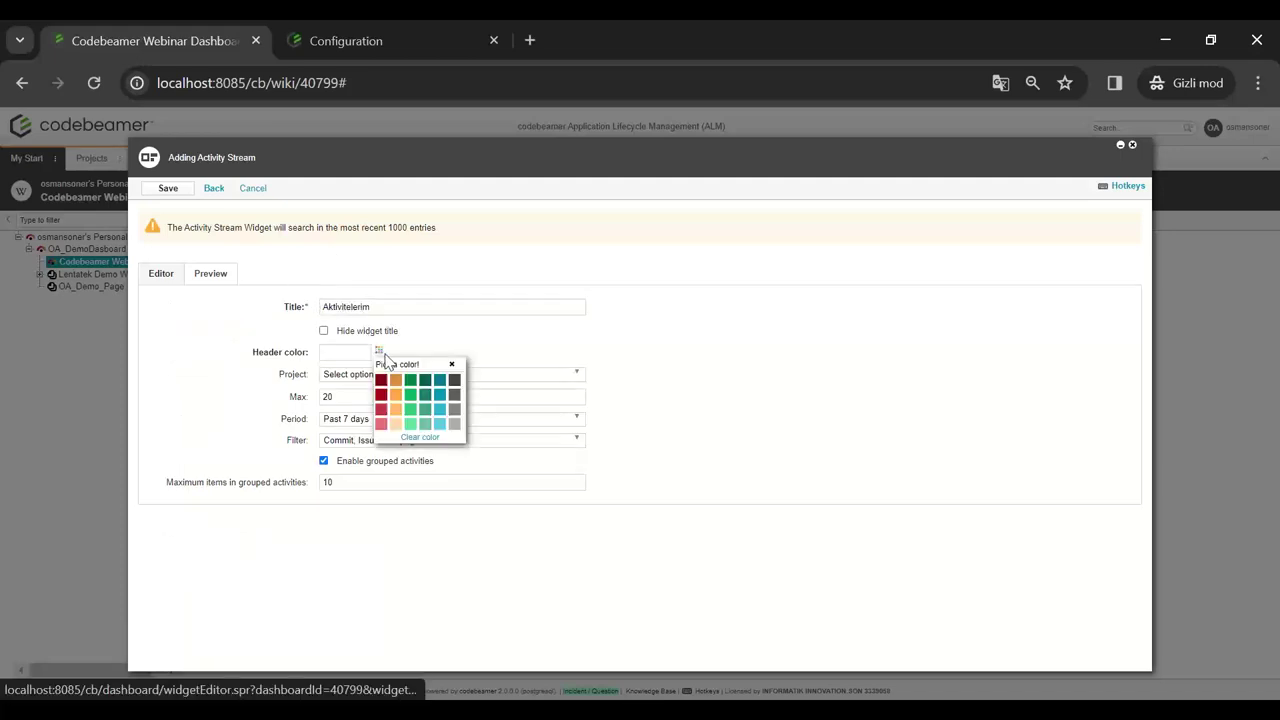
{"action": "left_click", "coordinate": [447, 383]}
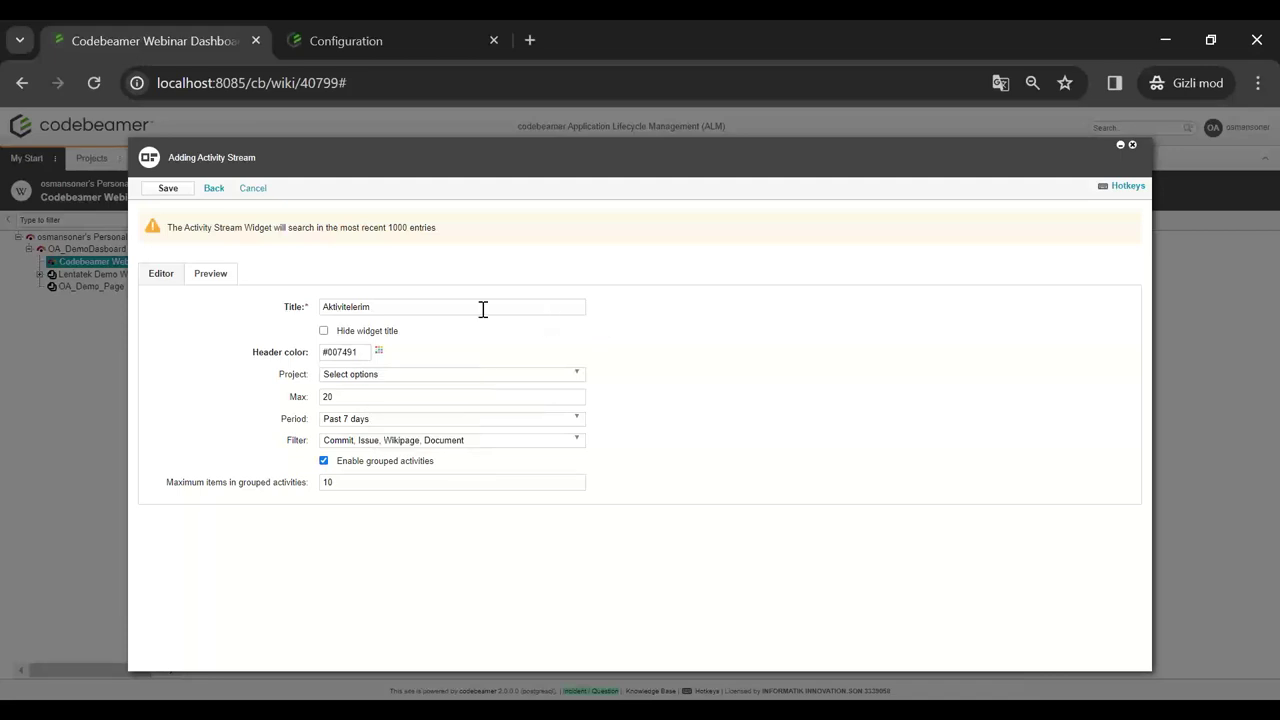
- Review the project and period choices of the Activity Stream widget and save it to the dashboard
{"action": "left_click", "coordinate": [436, 377]}
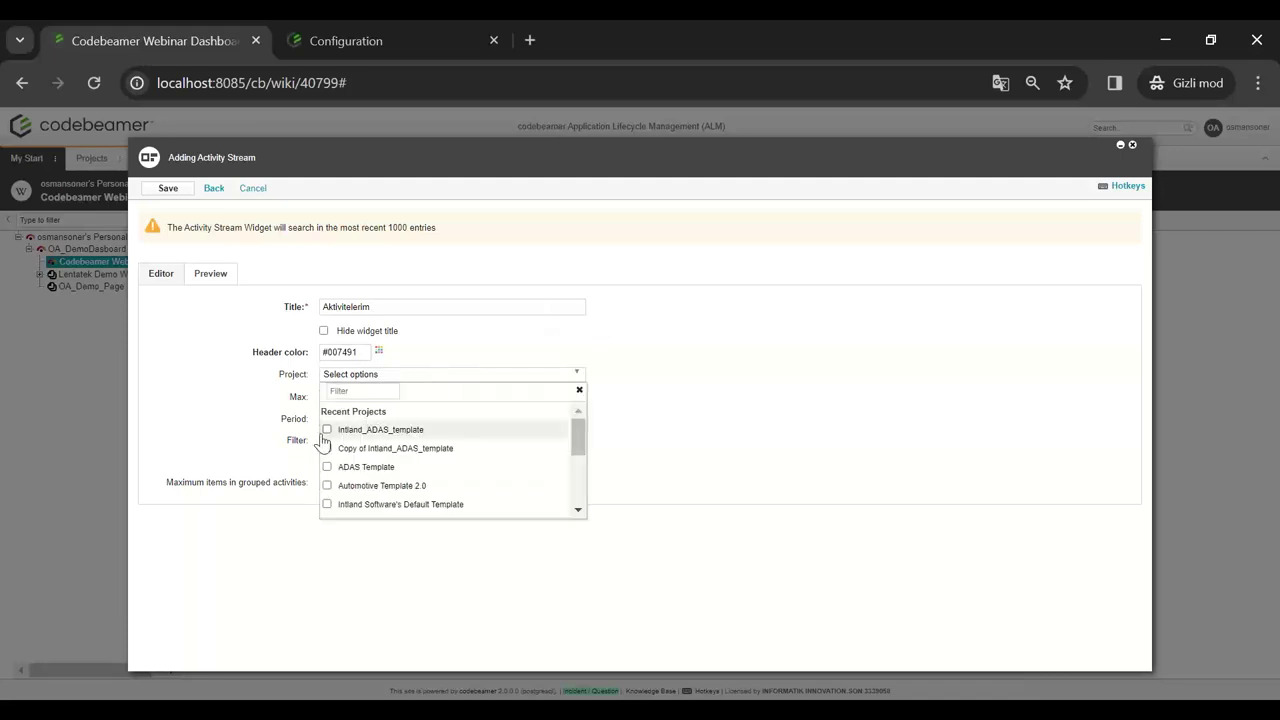
{"action": "left_click", "coordinate": [714, 401]}
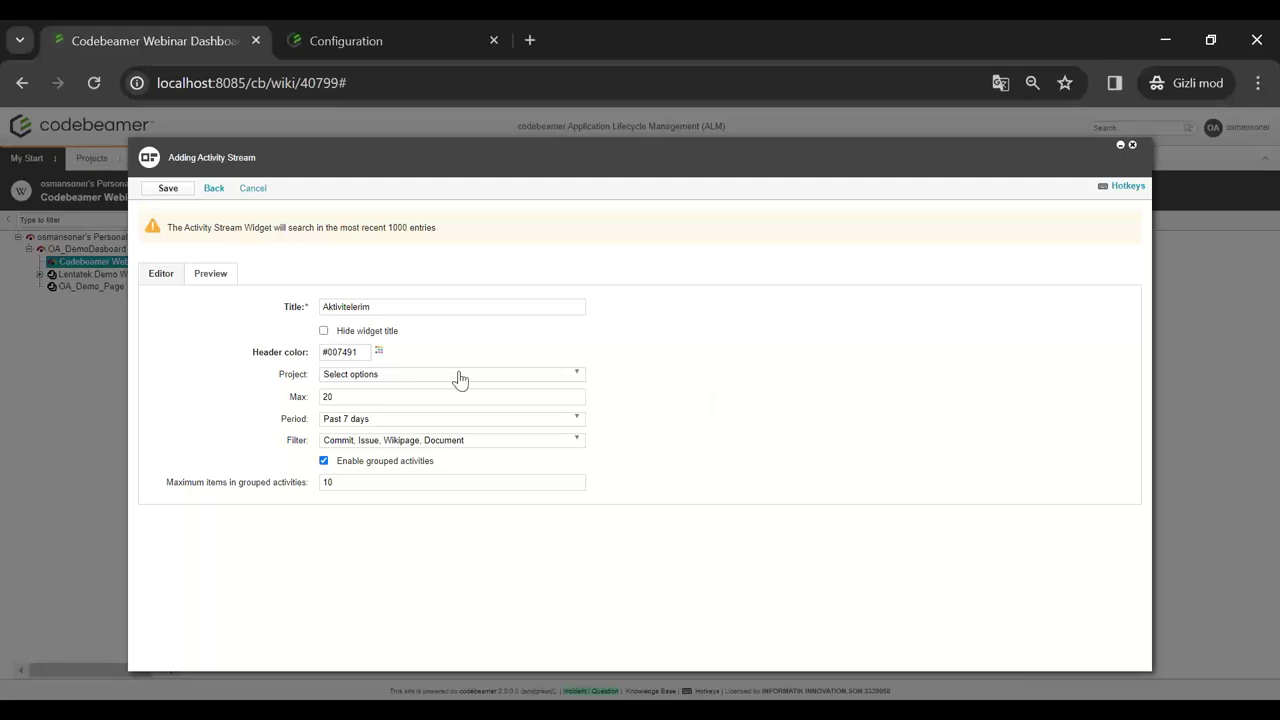
{"action": "left_click", "coordinate": [396, 421]}
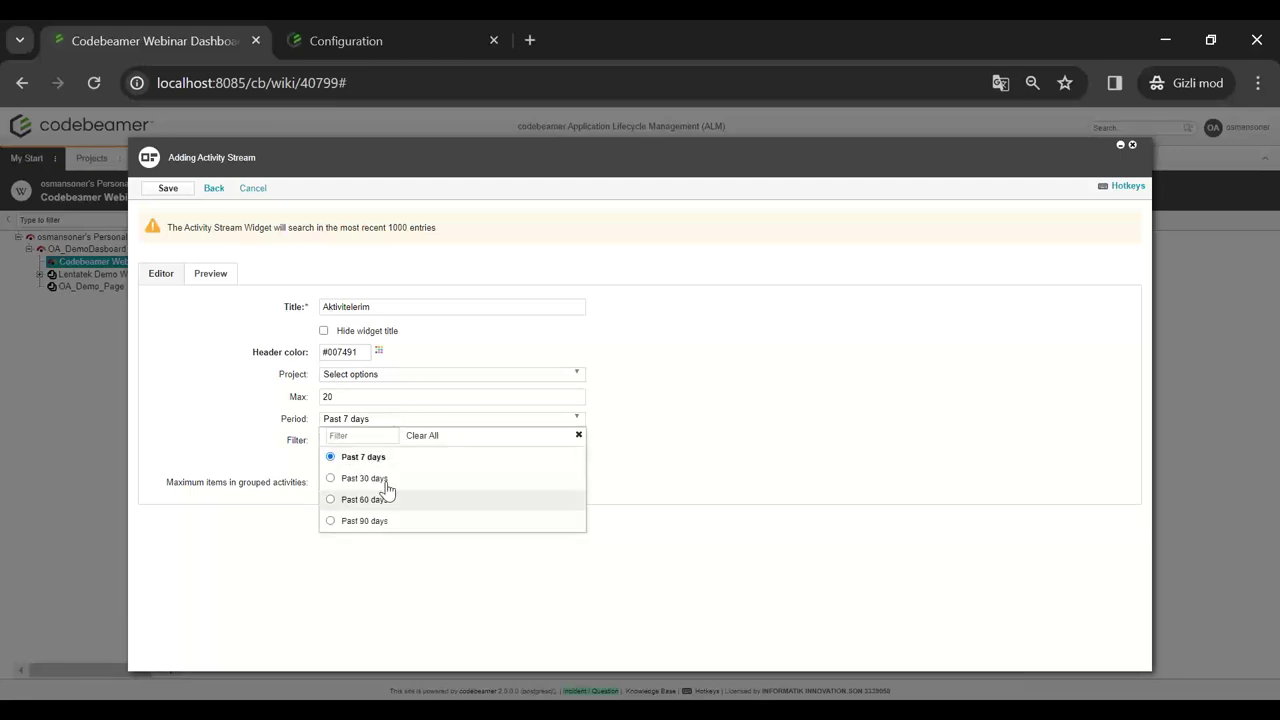
{"action": "left_click", "coordinate": [680, 397]}
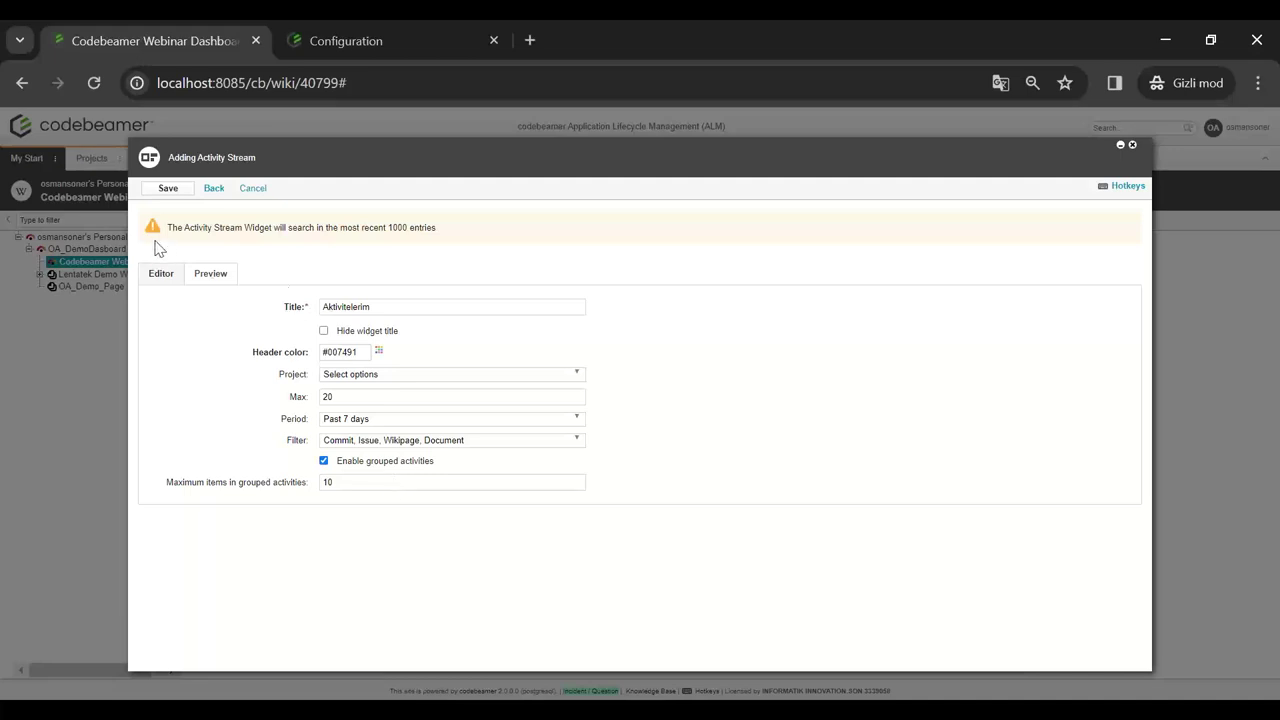
{"action": "left_click", "coordinate": [168, 189]}
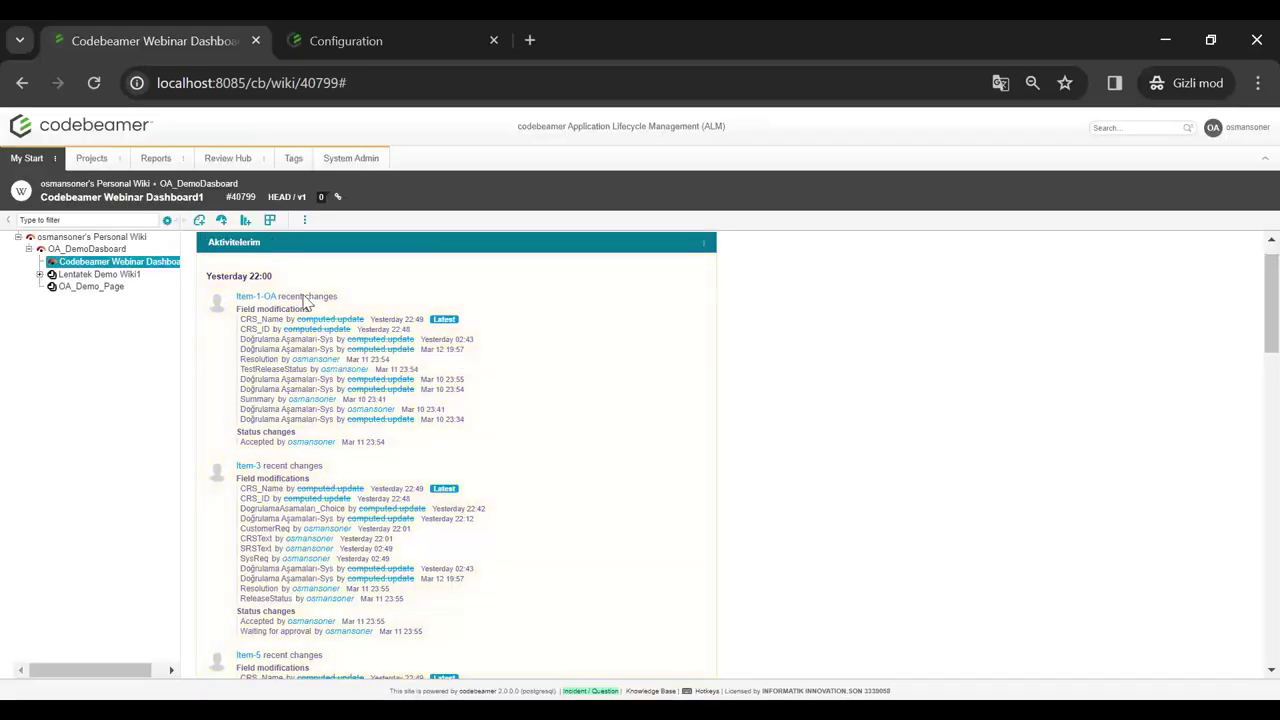
- Examine the field modifications and status changes listed in the Aktivitelerim widget
{"action": "scroll", "coordinate": [425, 382], "scroll_direction": "down", "scroll_amount": 15}
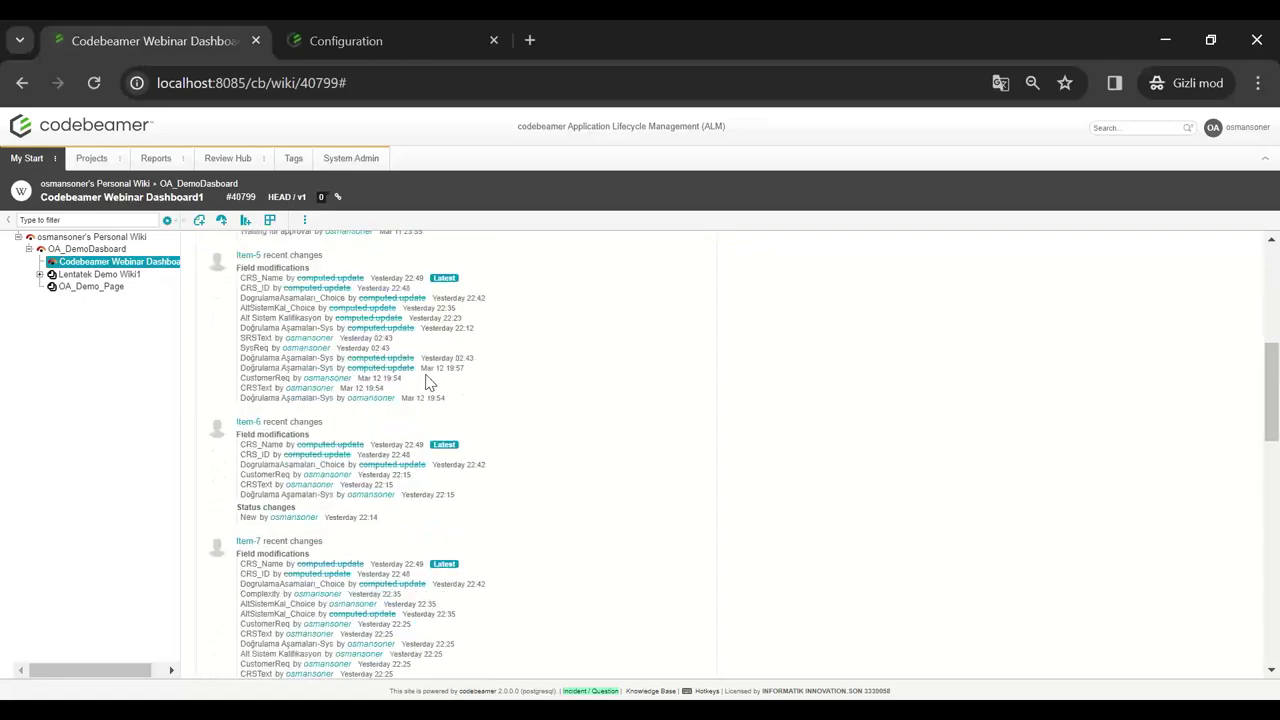
{"action": "scroll", "coordinate": [425, 382], "scroll_direction": "up", "scroll_amount": 15}
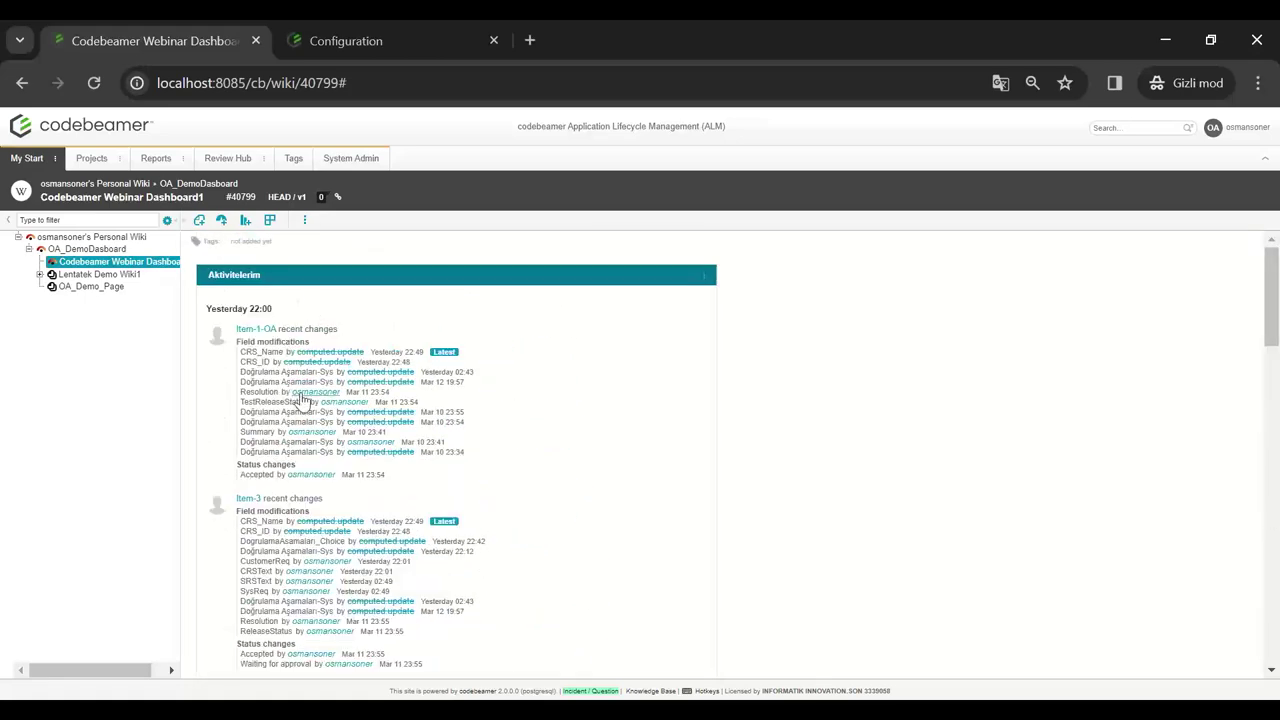
{"action": "left_click", "coordinate": [357, 354]}
{"action": "left_click", "coordinate": [395, 416]}
{"action": "scroll", "coordinate": [397, 428], "scroll_direction": "down", "scroll_amount": 3}
{"action": "scroll", "coordinate": [423, 400], "scroll_direction": "up", "scroll_amount": 3}
- Add a Chart widget showing the [MSETcb210921] - Current Tasks report as columns by status to the dashboard's second column
{"action": "mouse_move", "coordinate": [923, 297]}
{"action": "left_click", "coordinate": [967, 296]}
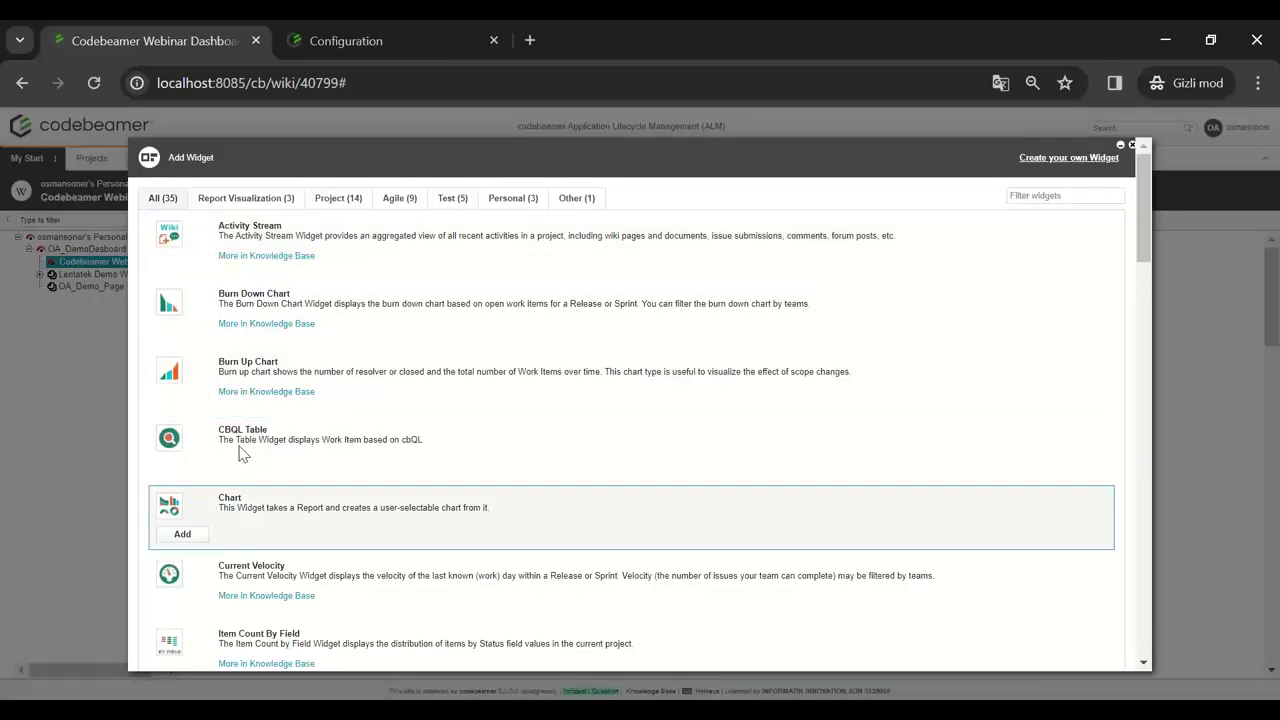
{"action": "left_click", "coordinate": [182, 535]}
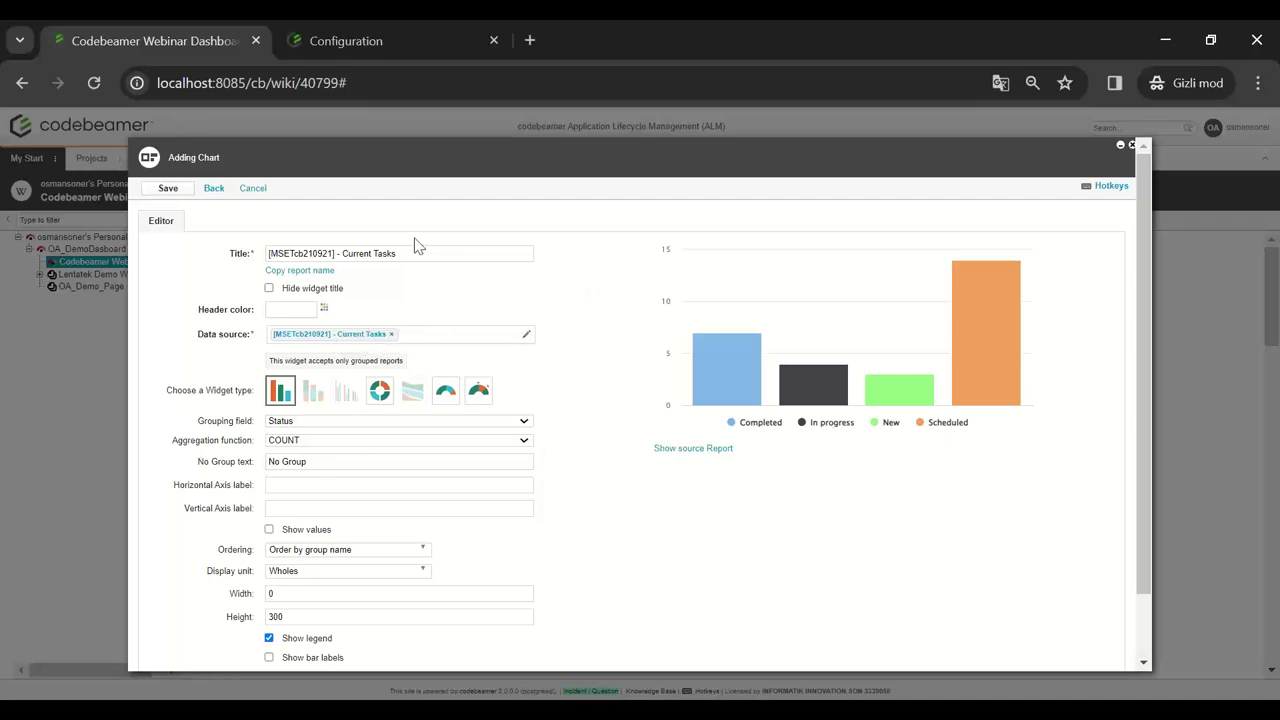
{"action": "mouse_move", "coordinate": [793, 403]}
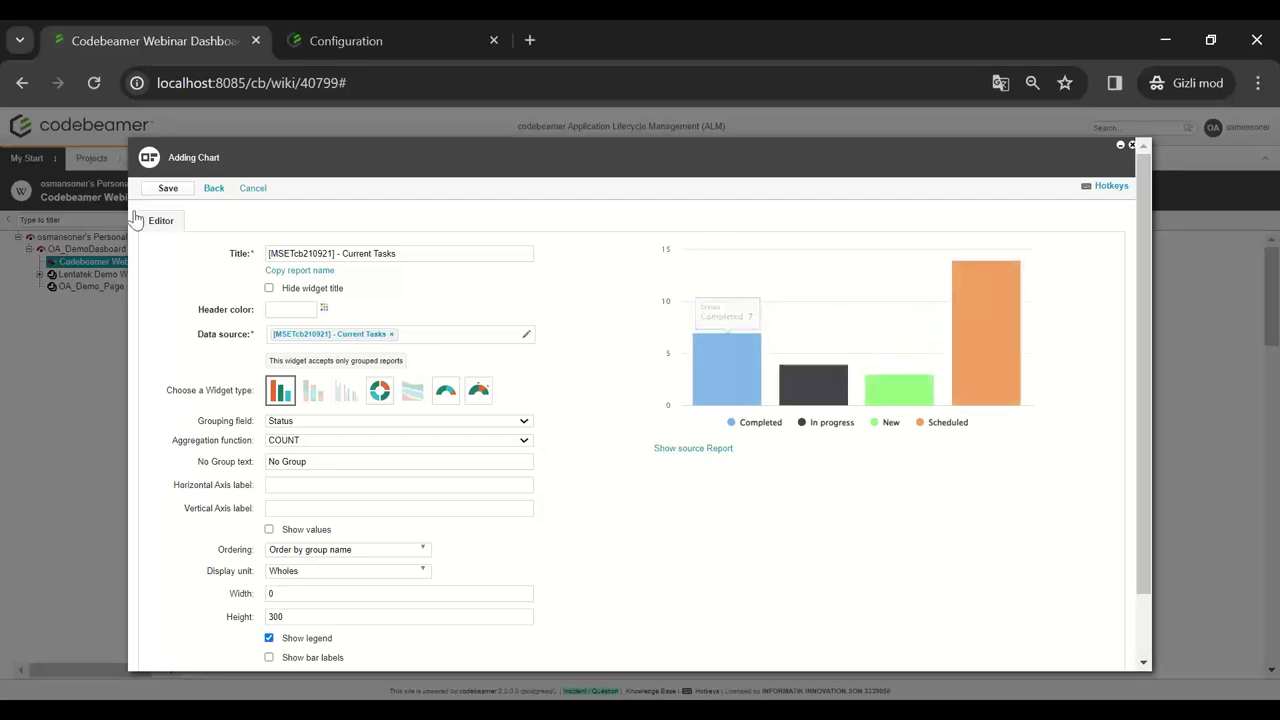
{"action": "left_click", "coordinate": [169, 190]}
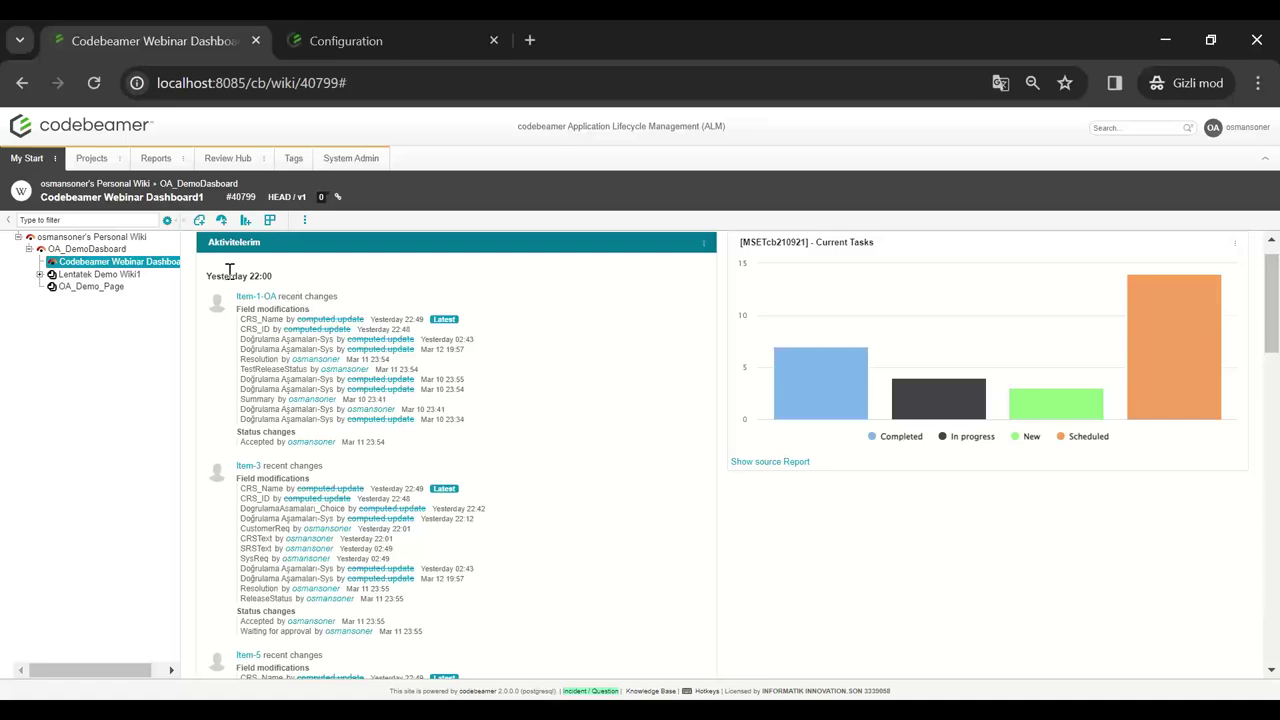
- Open the wiki page OA_Demo_Page and look through its embedded image, attached PDF link and table
{"action": "left_click", "coordinate": [114, 287]}
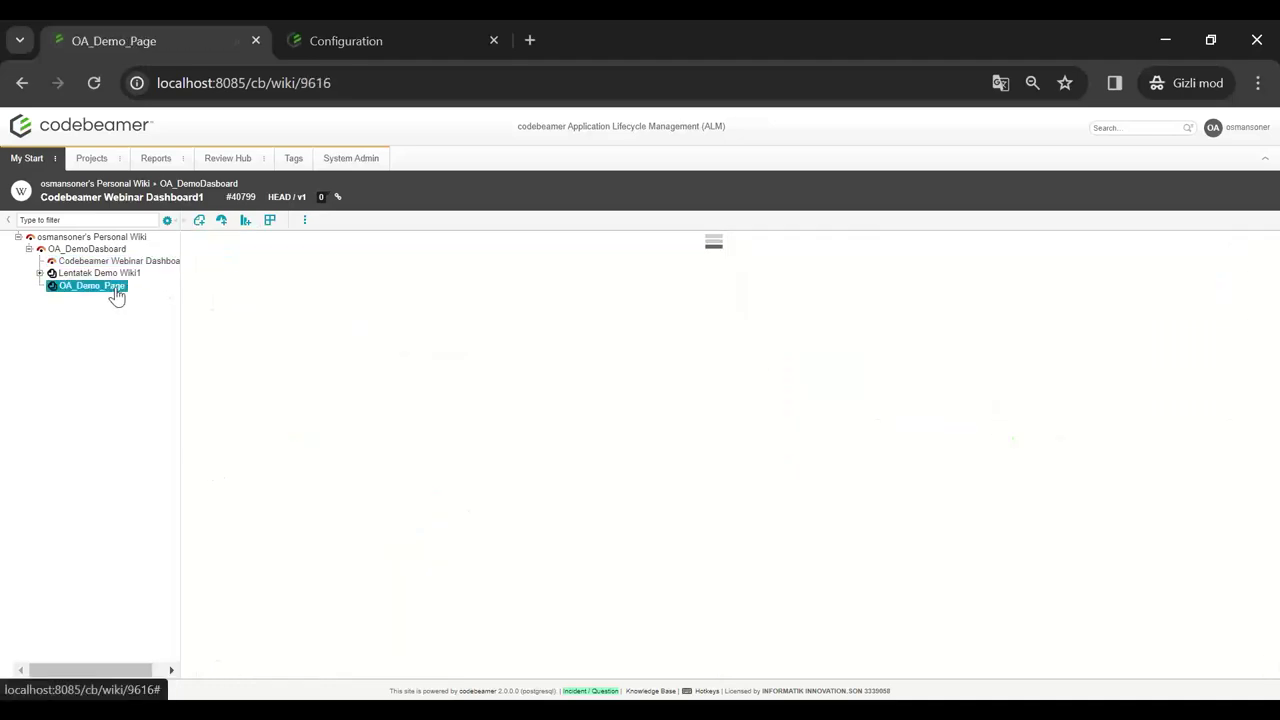
{"action": "scroll", "coordinate": [473, 350], "scroll_direction": "down", "scroll_amount": 4}
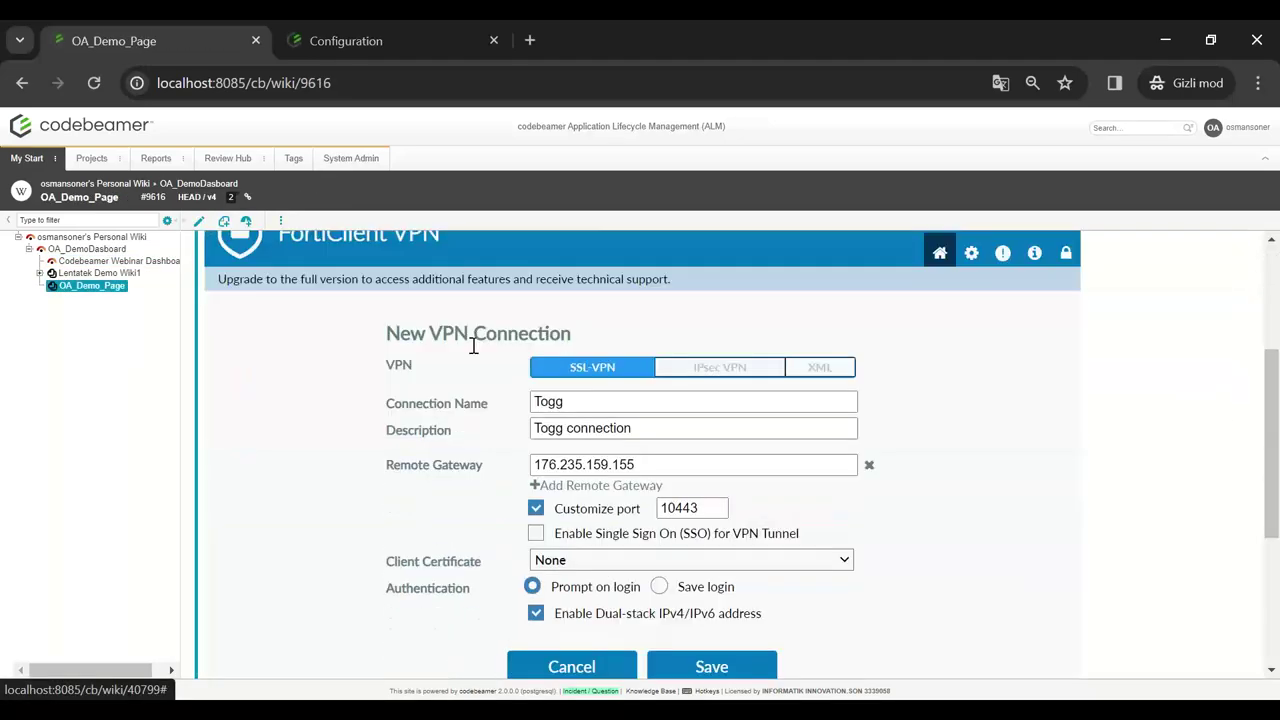
{"action": "scroll", "coordinate": [473, 354], "scroll_direction": "down", "scroll_amount": 2}
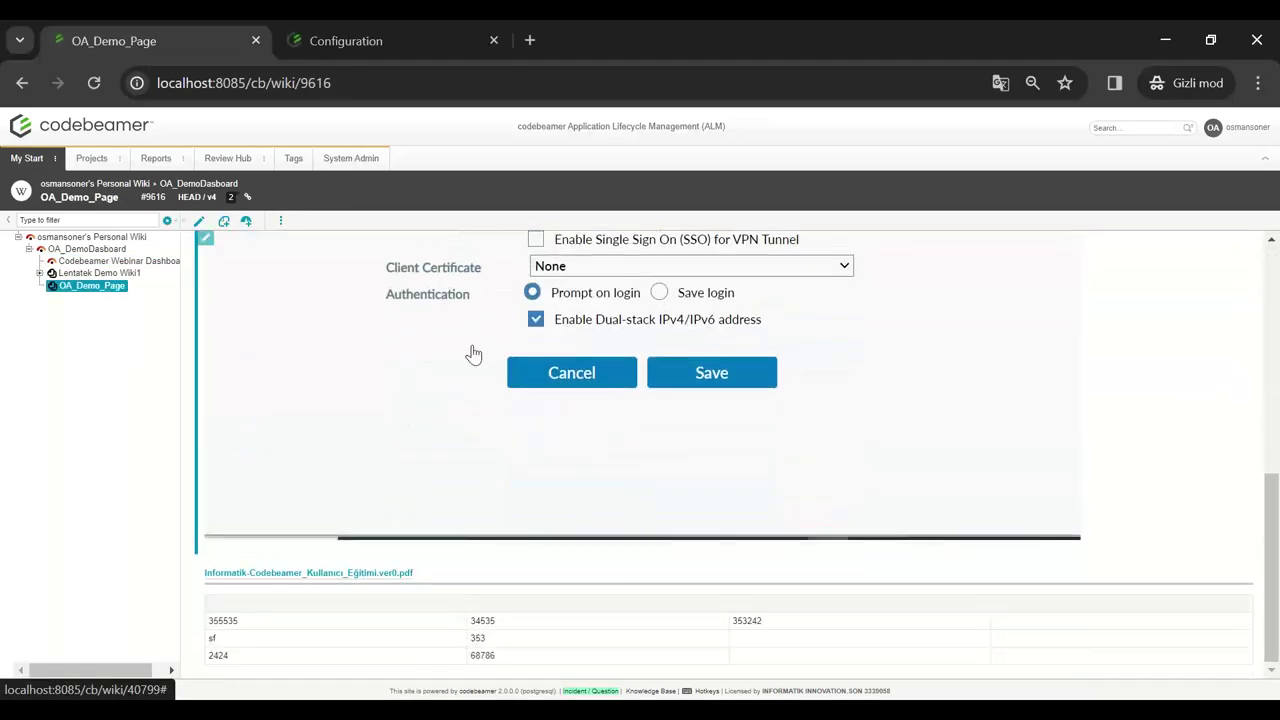
{"action": "scroll", "coordinate": [473, 354], "scroll_direction": "up", "scroll_amount": 4}
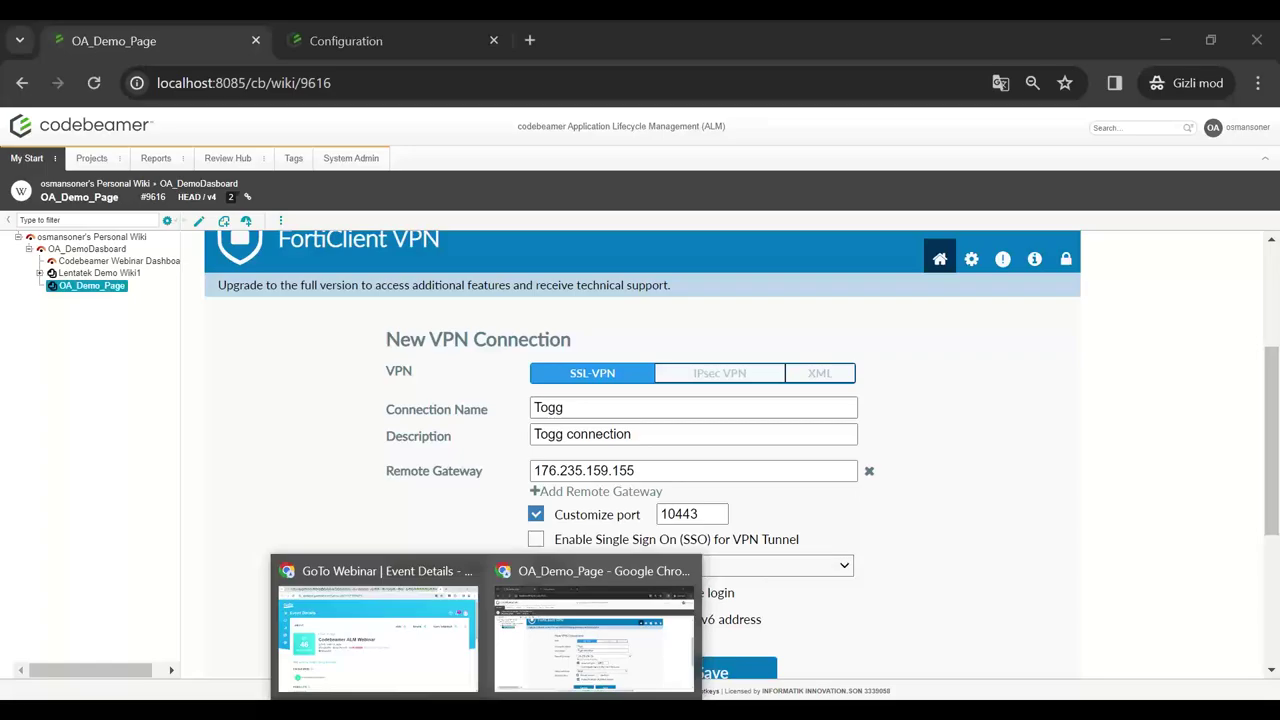
- Switch to the other browser window with the codebeamer.com Computed Fields wiki page and return to its title and table of contents
{"action": "left_click", "coordinate": [409, 664]}
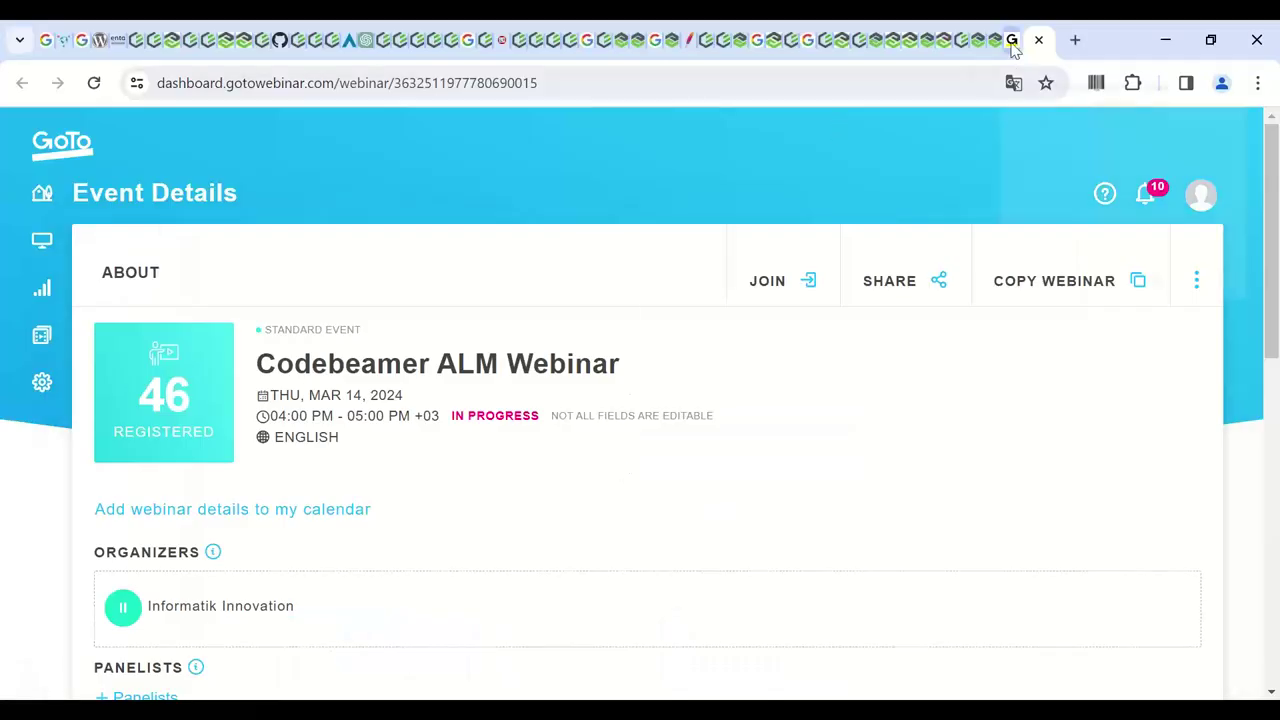
{"action": "left_click", "coordinate": [966, 44]}
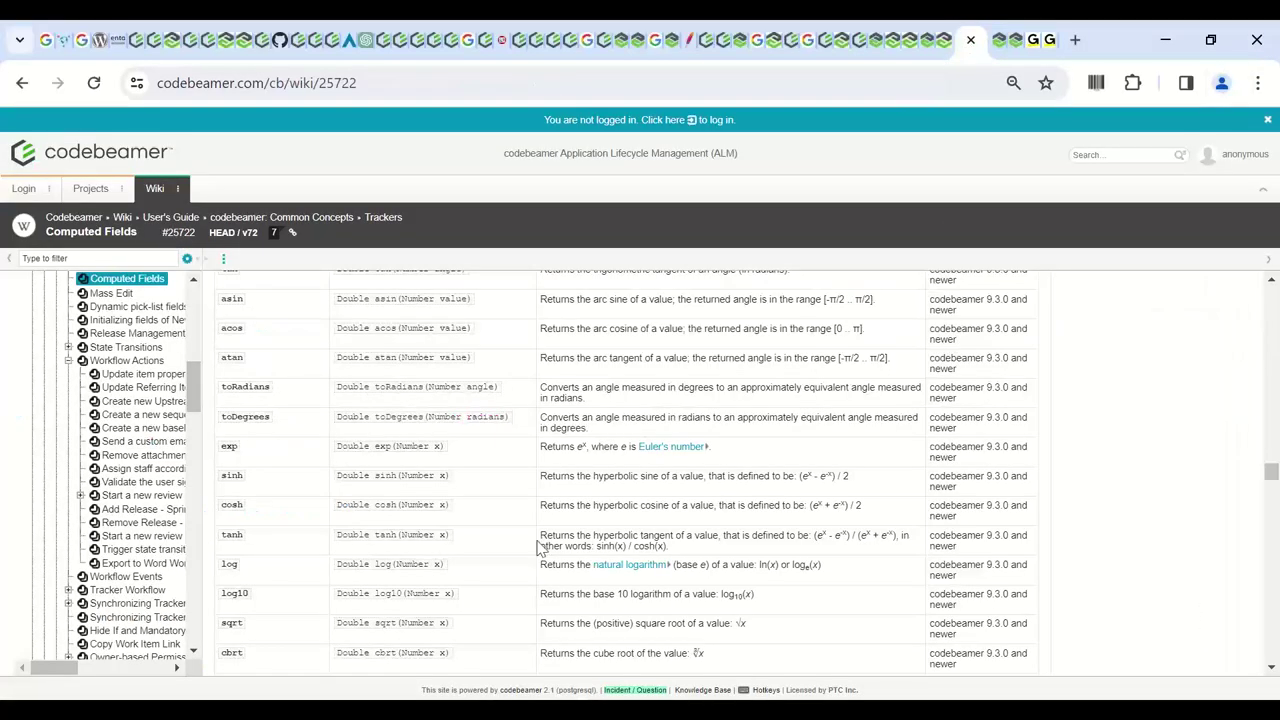
{"action": "scroll", "coordinate": [540, 548], "scroll_direction": "up", "scroll_amount": 15}
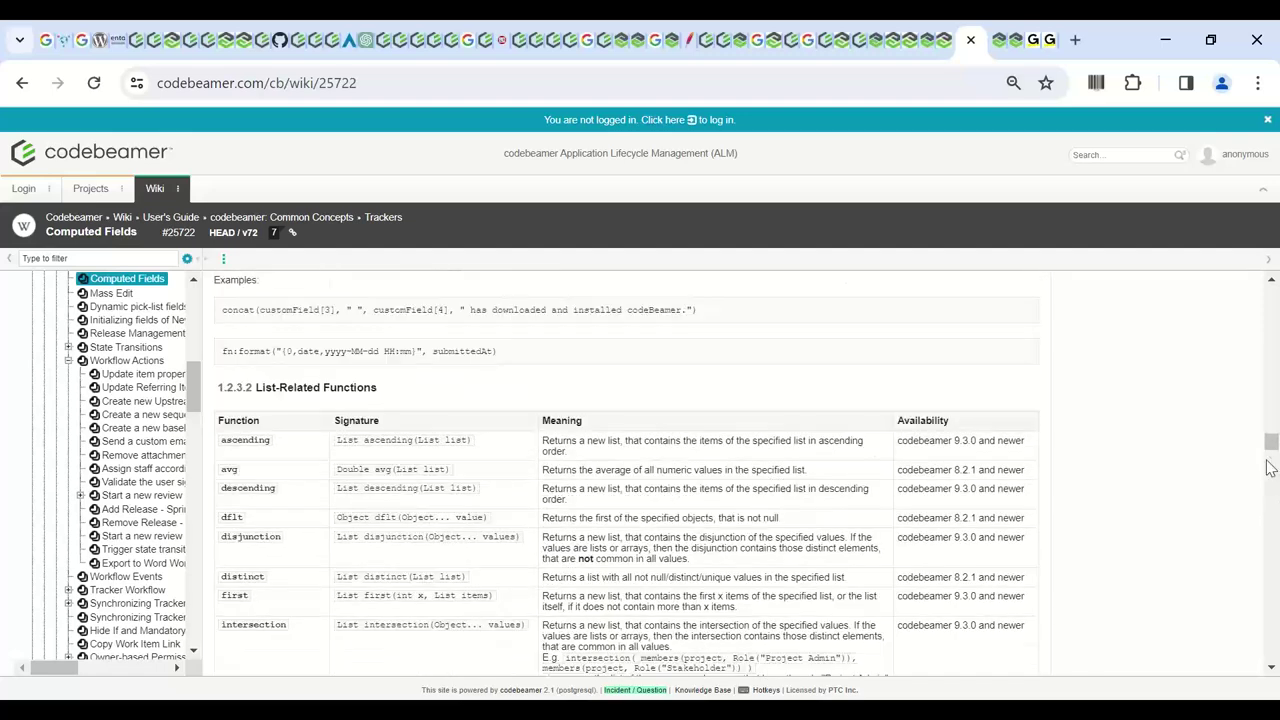
{"action": "left_click_drag", "start_coordinate": [1270, 442], "coordinate": [1267, 258]}
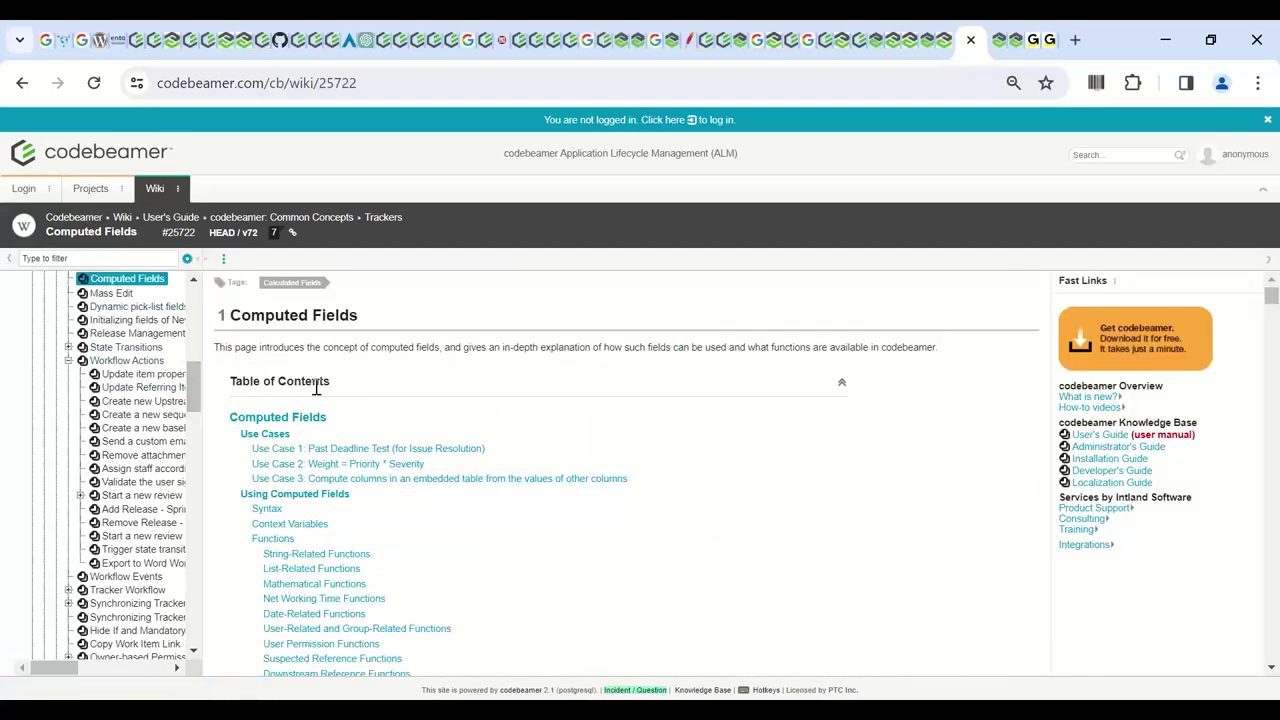
{"action": "scroll", "coordinate": [330, 376], "scroll_direction": "down", "scroll_amount": 1}
{"action": "scroll", "coordinate": [330, 376], "scroll_direction": "up", "scroll_amount": 1}
{"action": "left_click_drag", "start_coordinate": [236, 310], "coordinate": [357, 314]}
{"action": "left_click", "coordinate": [386, 322]}
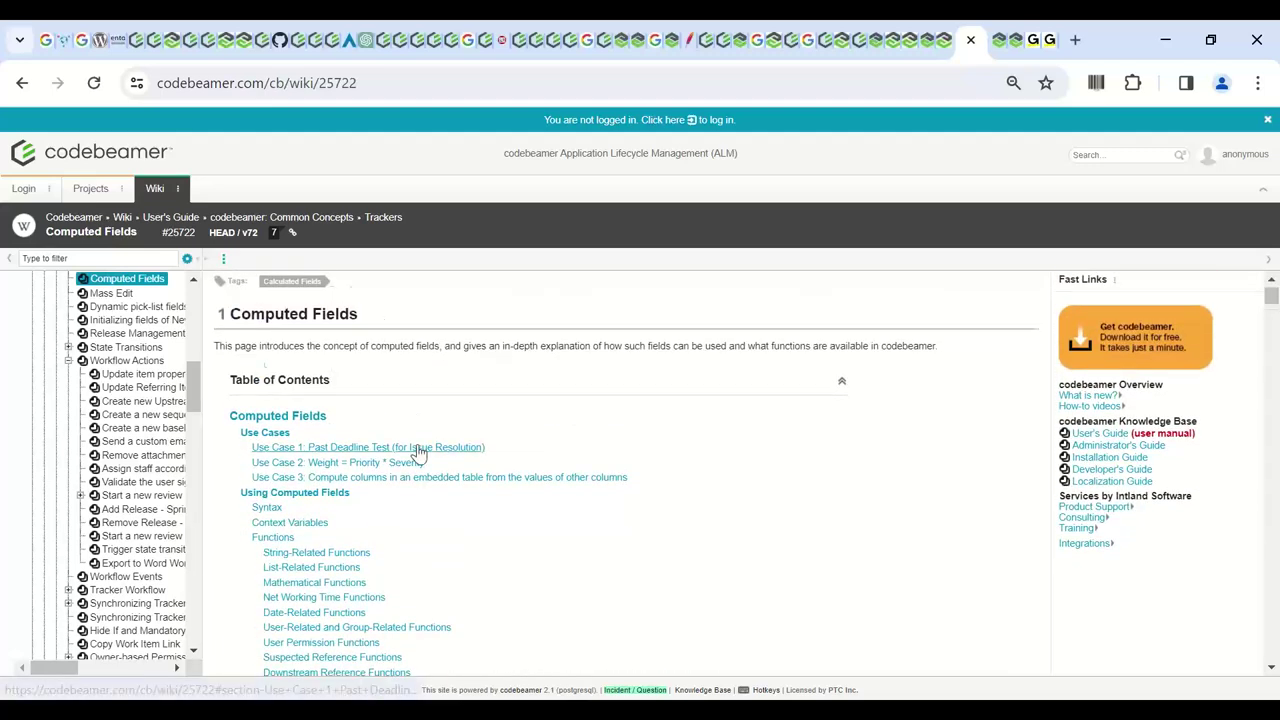
- Go to Use Case 1: Past Deadline Test from the table of contents and read through the three computed field use cases
{"action": "left_click", "coordinate": [418, 450]}
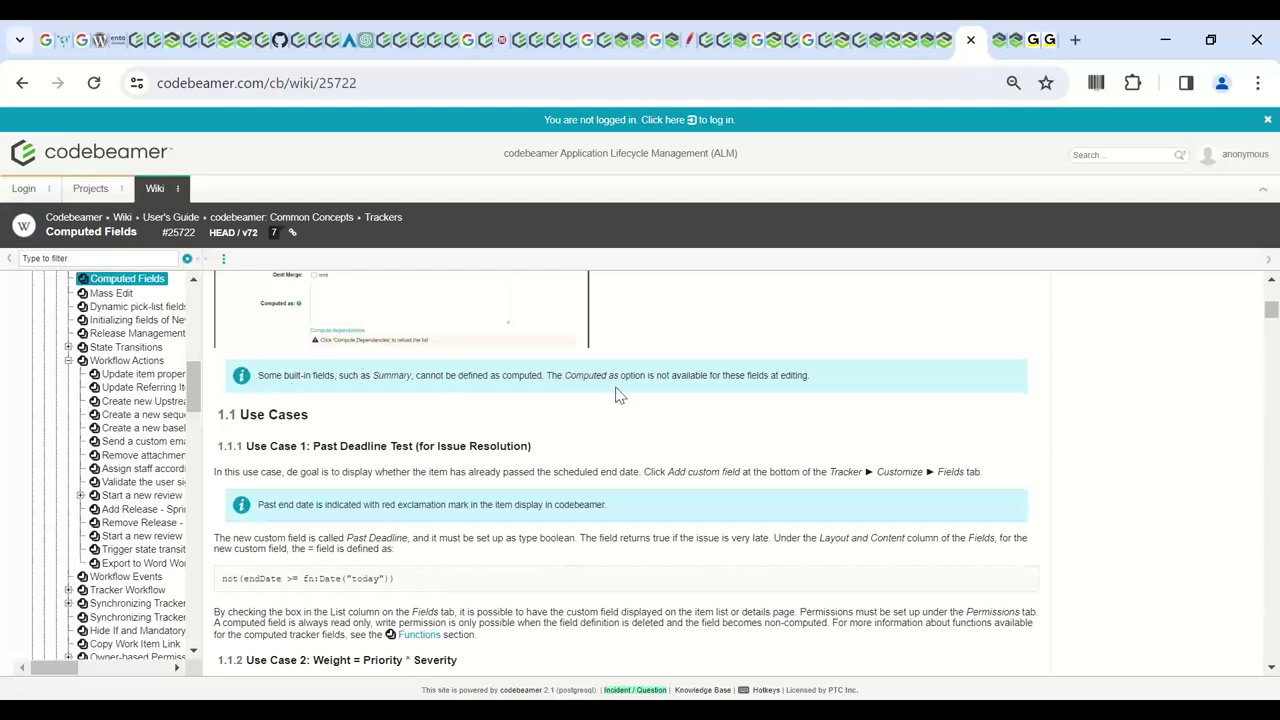
{"action": "scroll", "coordinate": [397, 438], "scroll_direction": "down", "scroll_amount": 1}
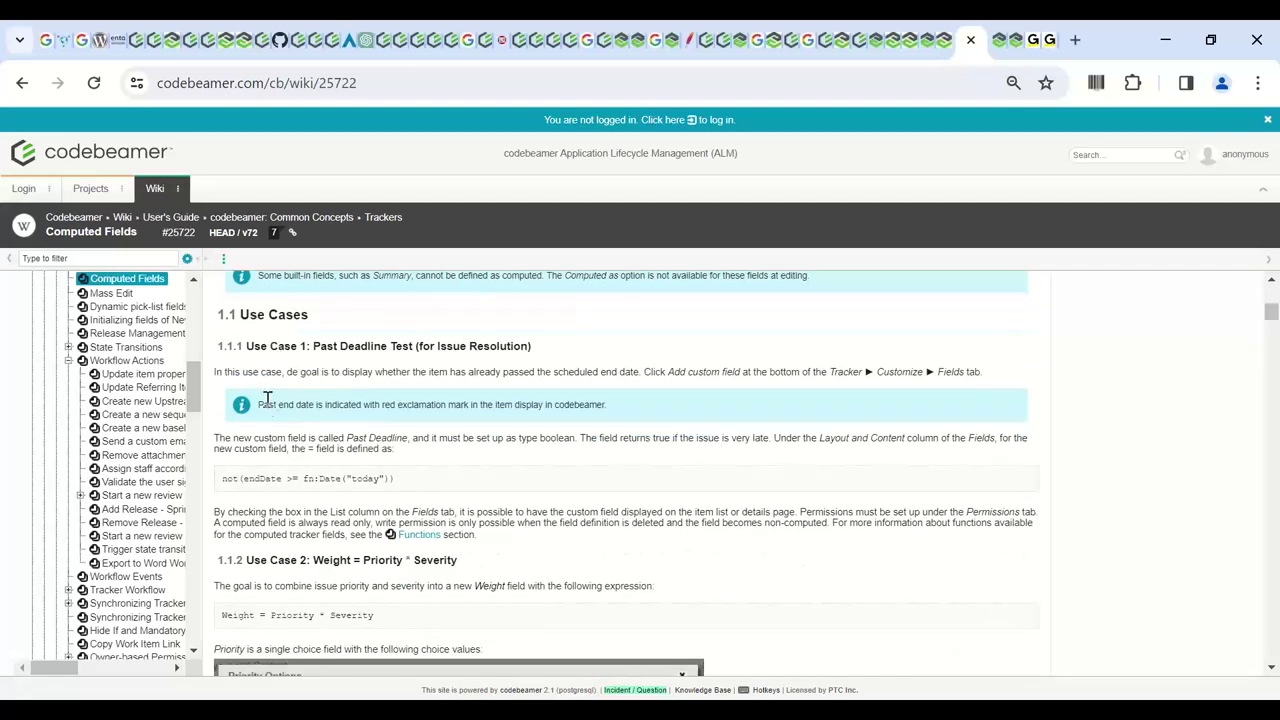
{"action": "scroll", "coordinate": [95, 300], "scroll_direction": "up", "scroll_amount": 1}
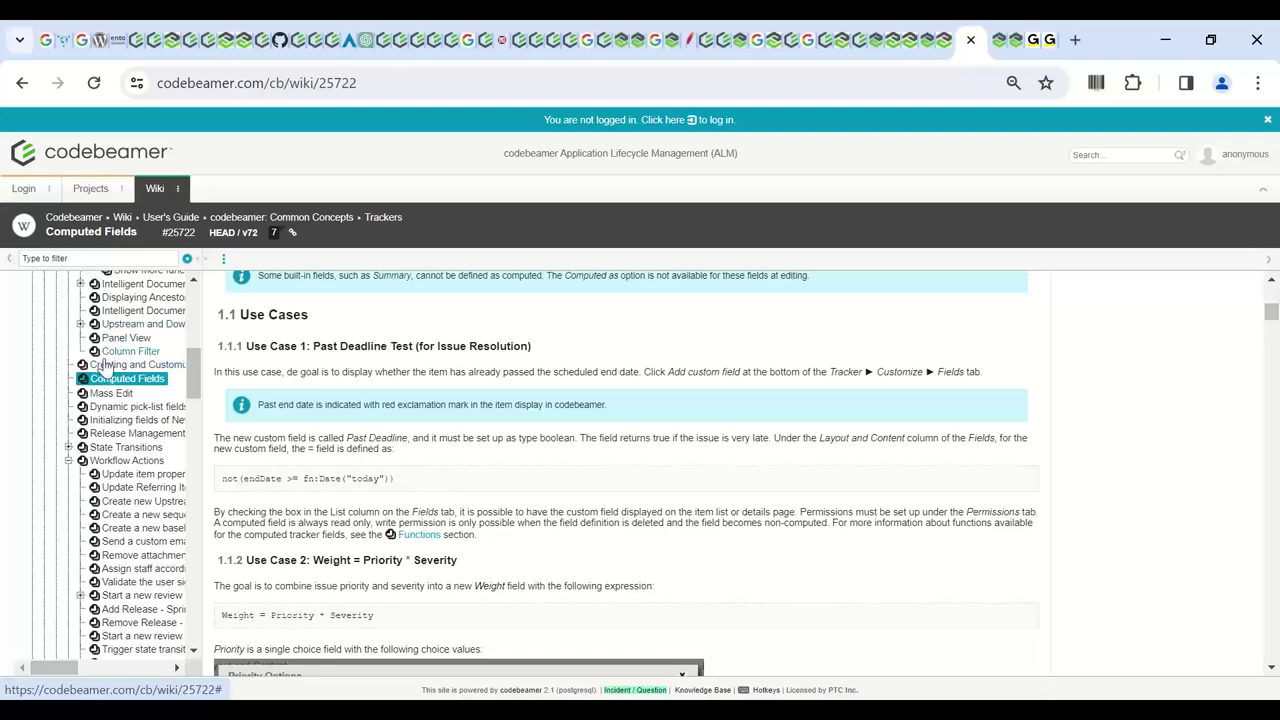
{"action": "scroll", "coordinate": [408, 456], "scroll_direction": "down", "scroll_amount": 3}
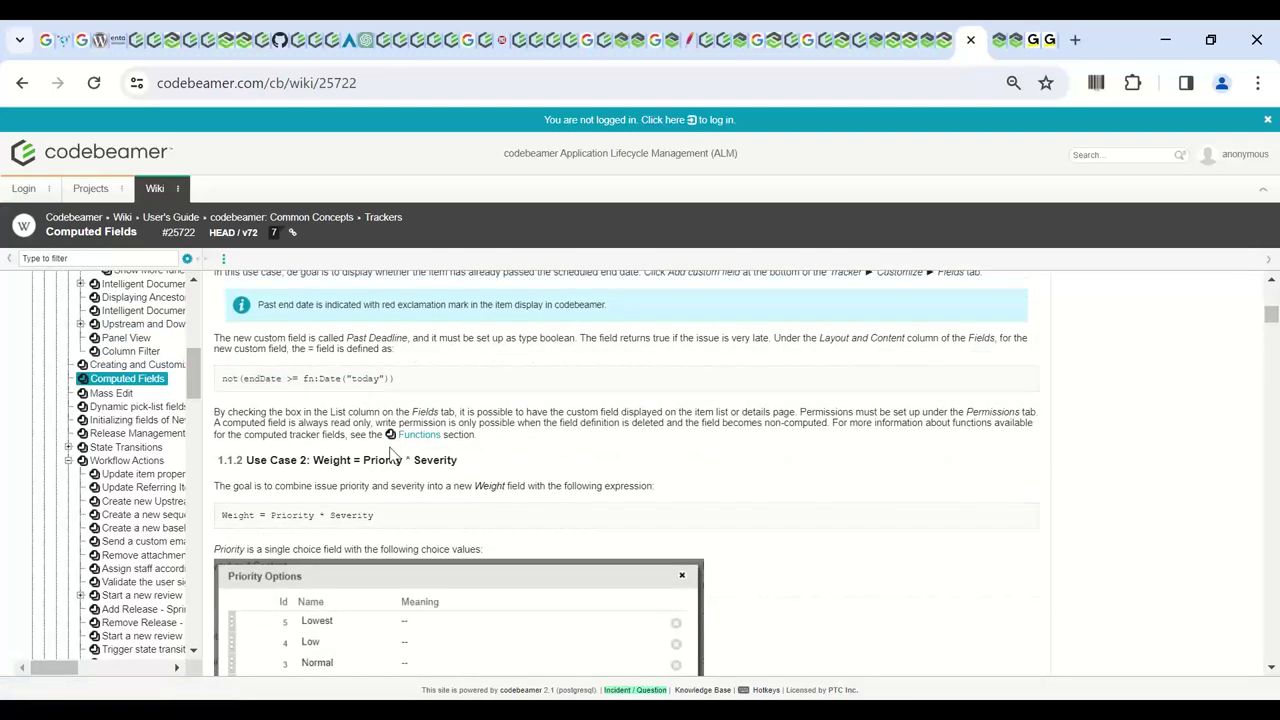
{"action": "scroll", "coordinate": [408, 456], "scroll_direction": "down", "scroll_amount": 15}
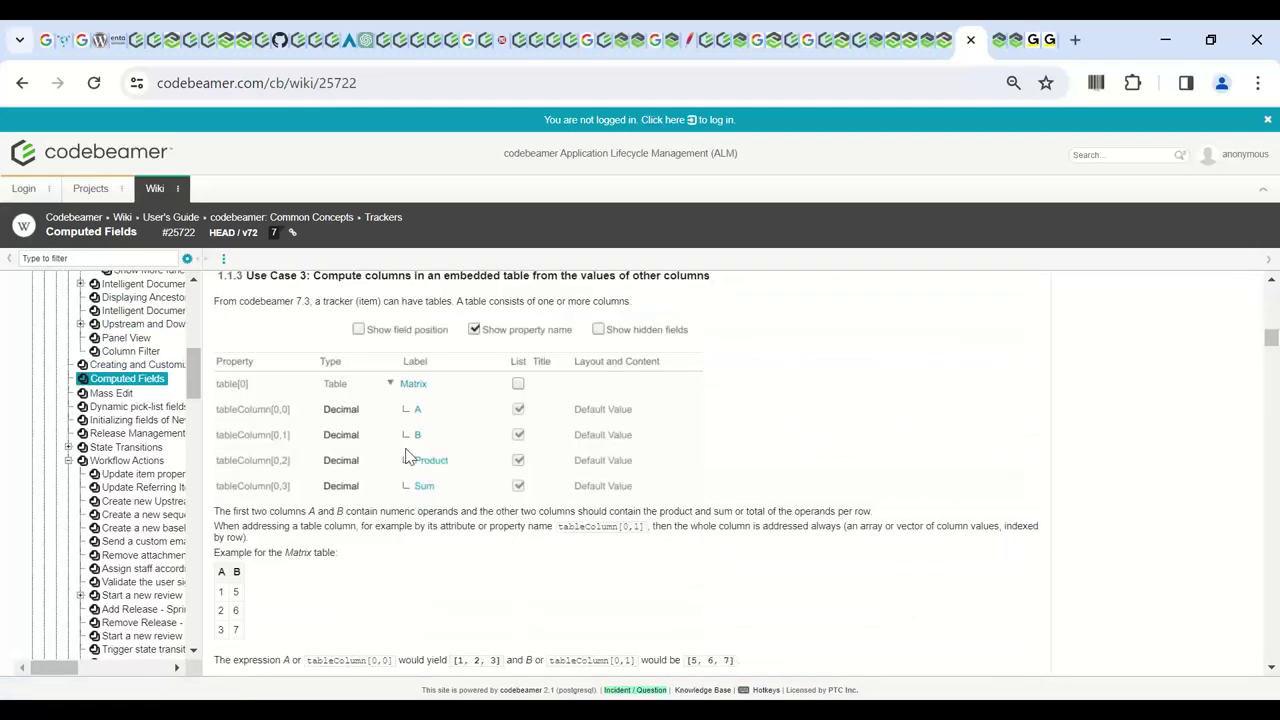
{"action": "scroll", "coordinate": [408, 456], "scroll_direction": "down", "scroll_amount": 10}
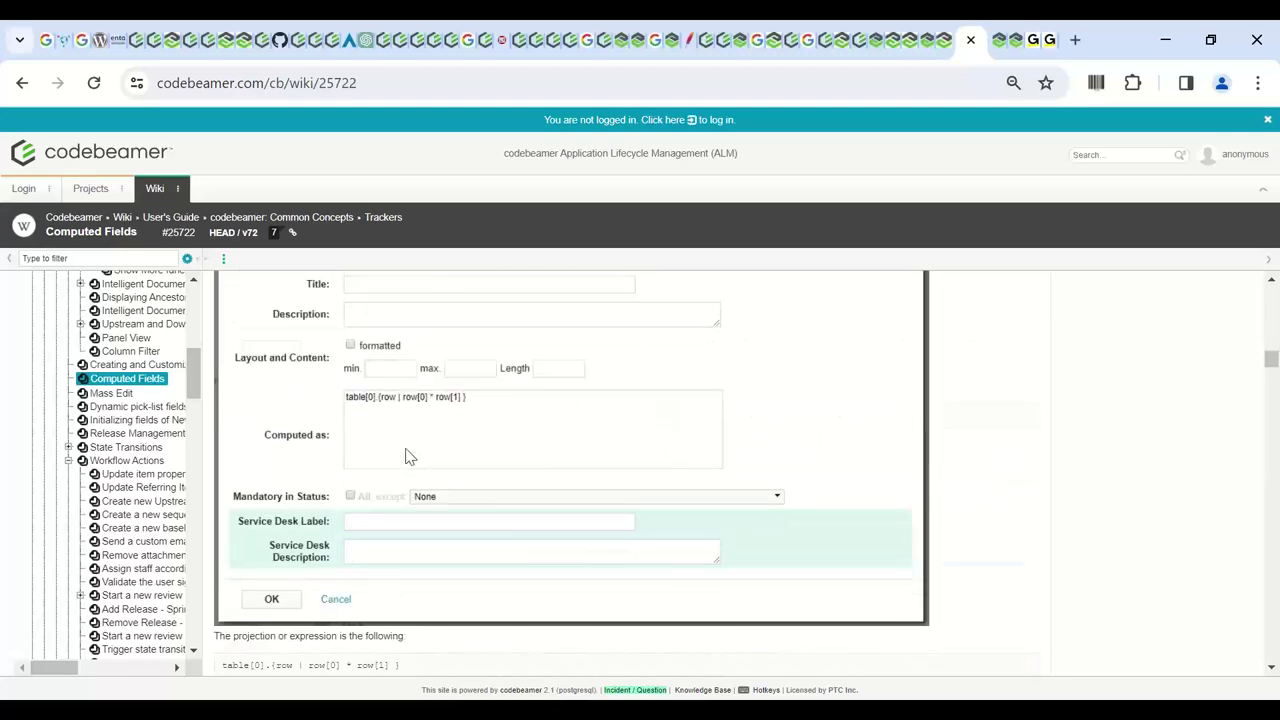
{"action": "scroll", "coordinate": [420, 470], "scroll_direction": "up", "scroll_amount": 3}
{"action": "scroll", "coordinate": [450, 455], "scroll_direction": "down", "scroll_amount": 3}
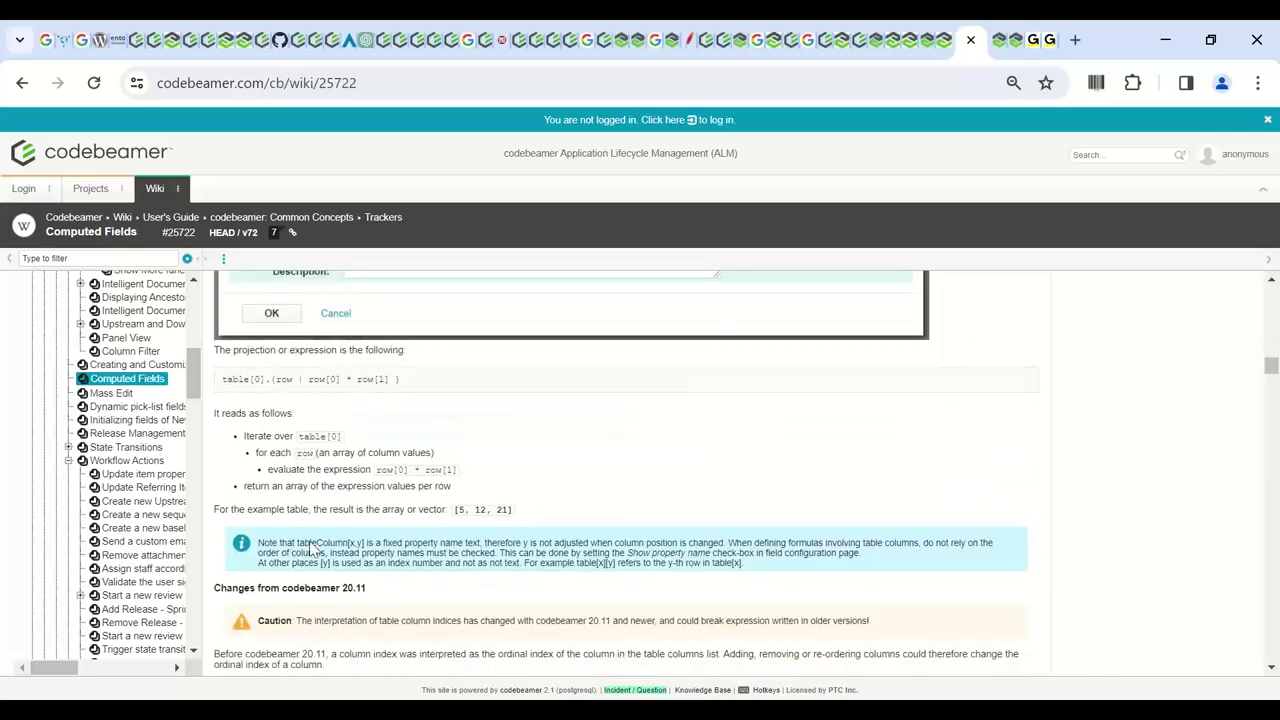
- Read the Changes from codebeamer 20.11 section and continue to the Syntax section of Using Computed Fields
{"action": "scroll", "coordinate": [324, 545], "scroll_direction": "down", "scroll_amount": 3}
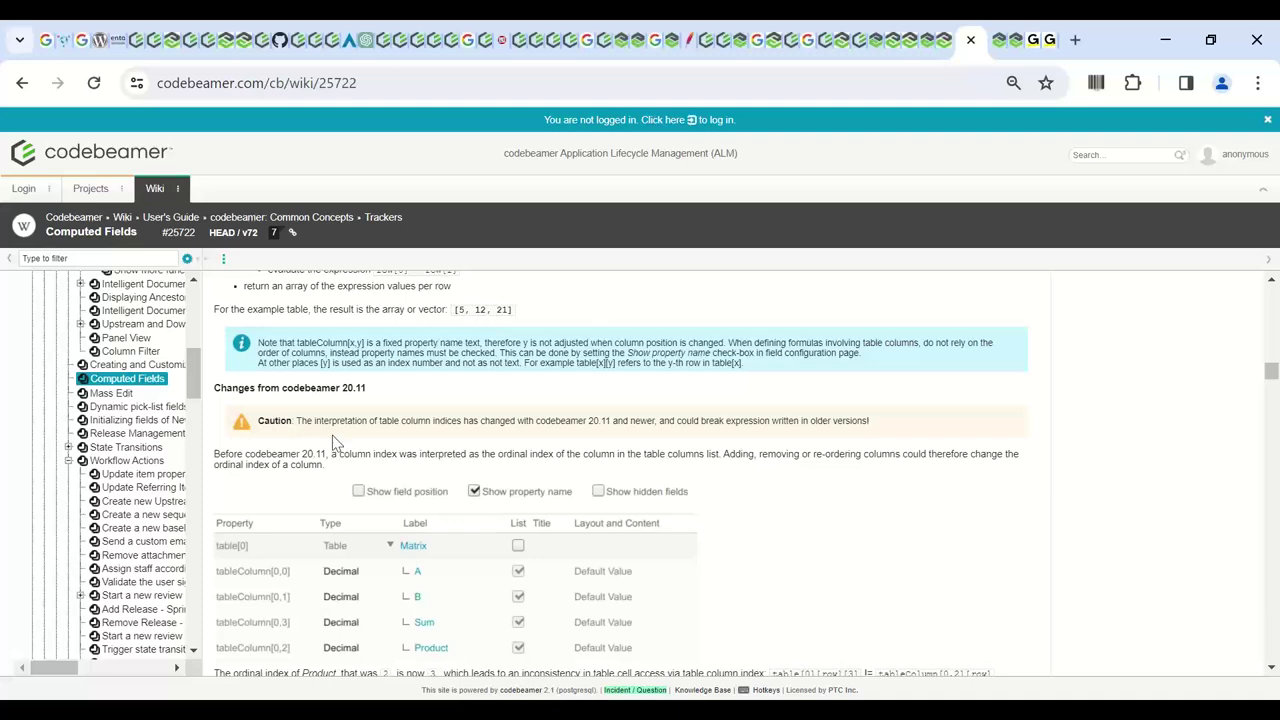
{"action": "scroll", "coordinate": [375, 445], "scroll_direction": "down", "scroll_amount": 1}
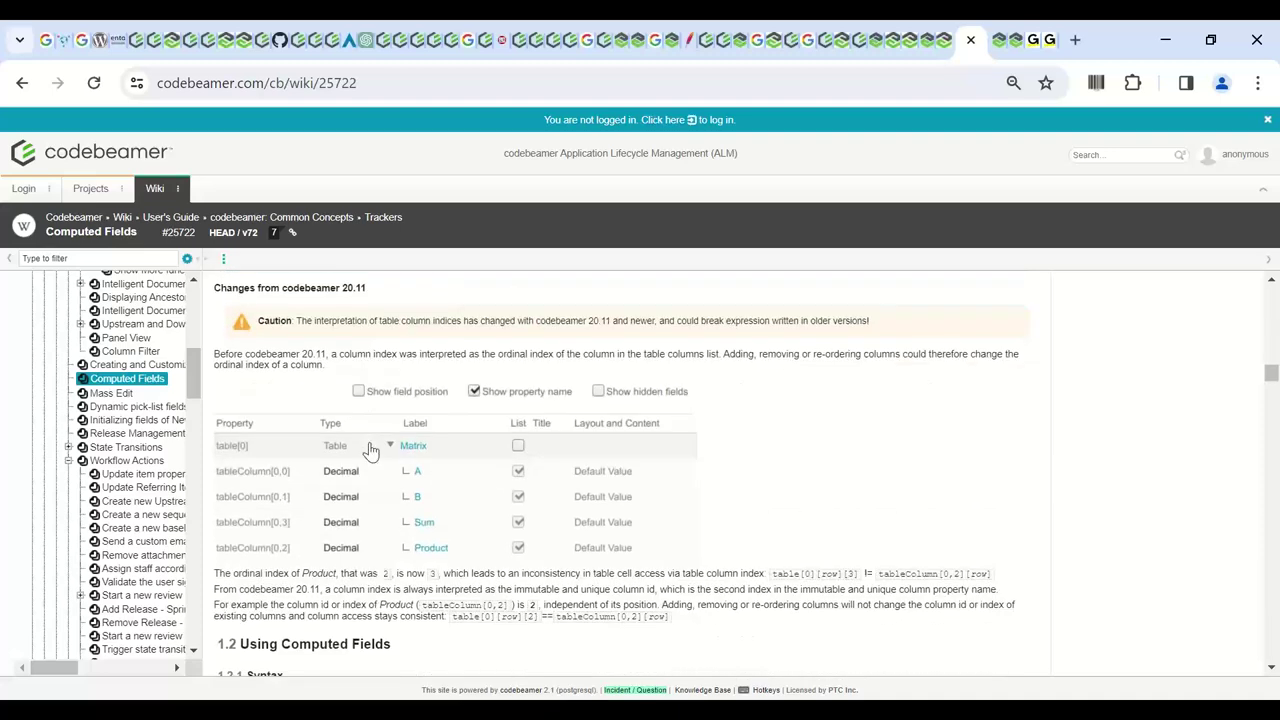
{"action": "scroll", "coordinate": [371, 450], "scroll_direction": "up", "scroll_amount": 2}
{"action": "scroll", "coordinate": [368, 440], "scroll_direction": "down", "scroll_amount": 2}
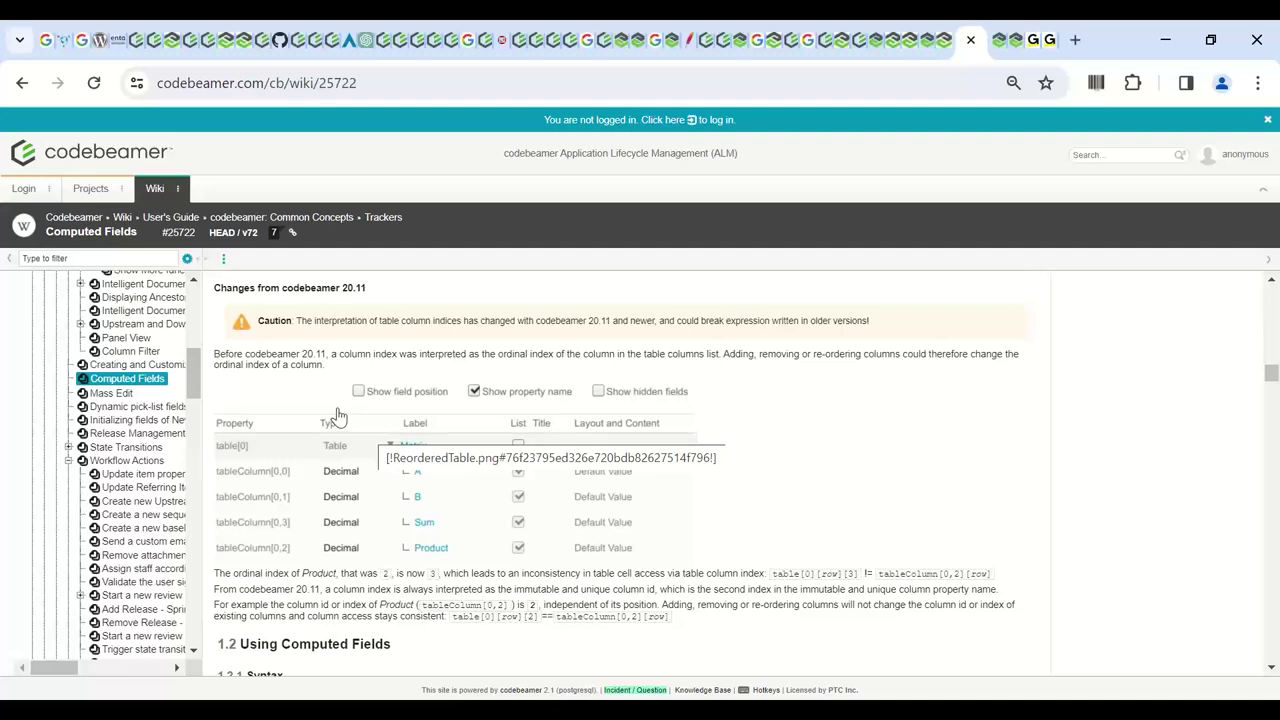
{"action": "scroll", "coordinate": [340, 415], "scroll_direction": "down", "scroll_amount": 3}
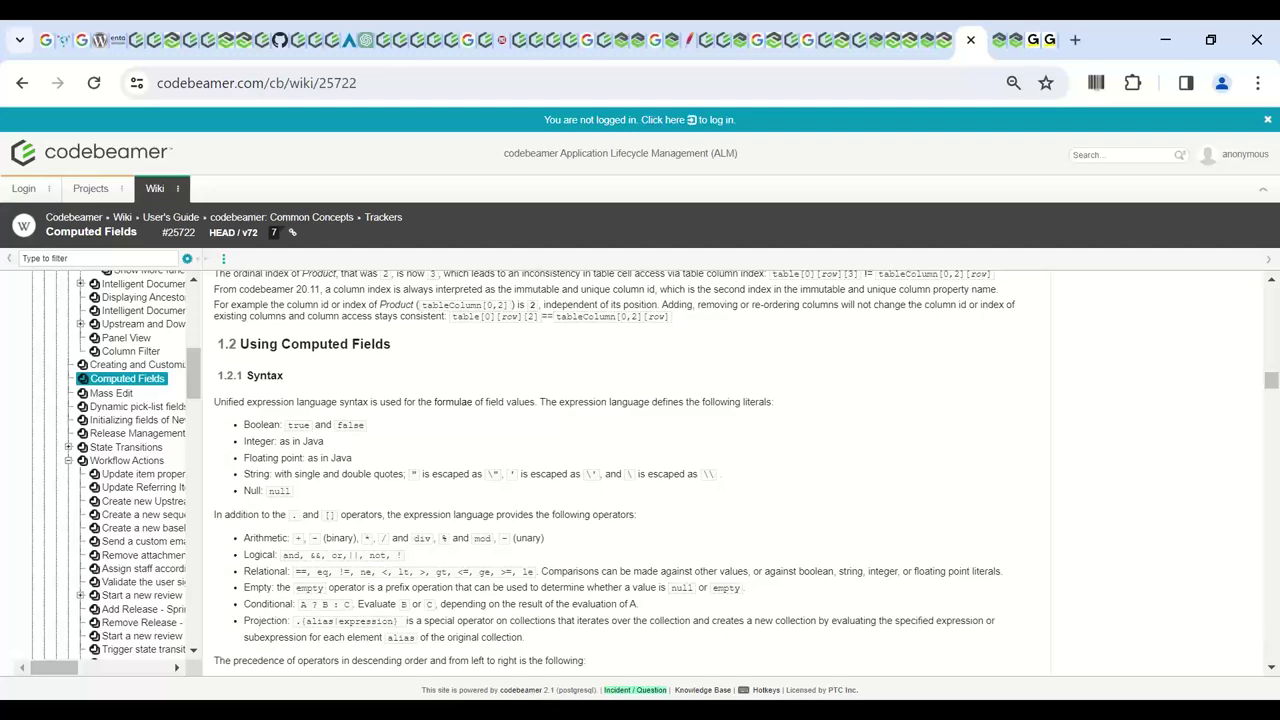
- Switch back to the local codebeamer window, look over the project list and open the ADAS Template project
{"action": "mouse_move", "coordinate": [512, 662]}
{"action": "left_click", "coordinate": [556, 645]}
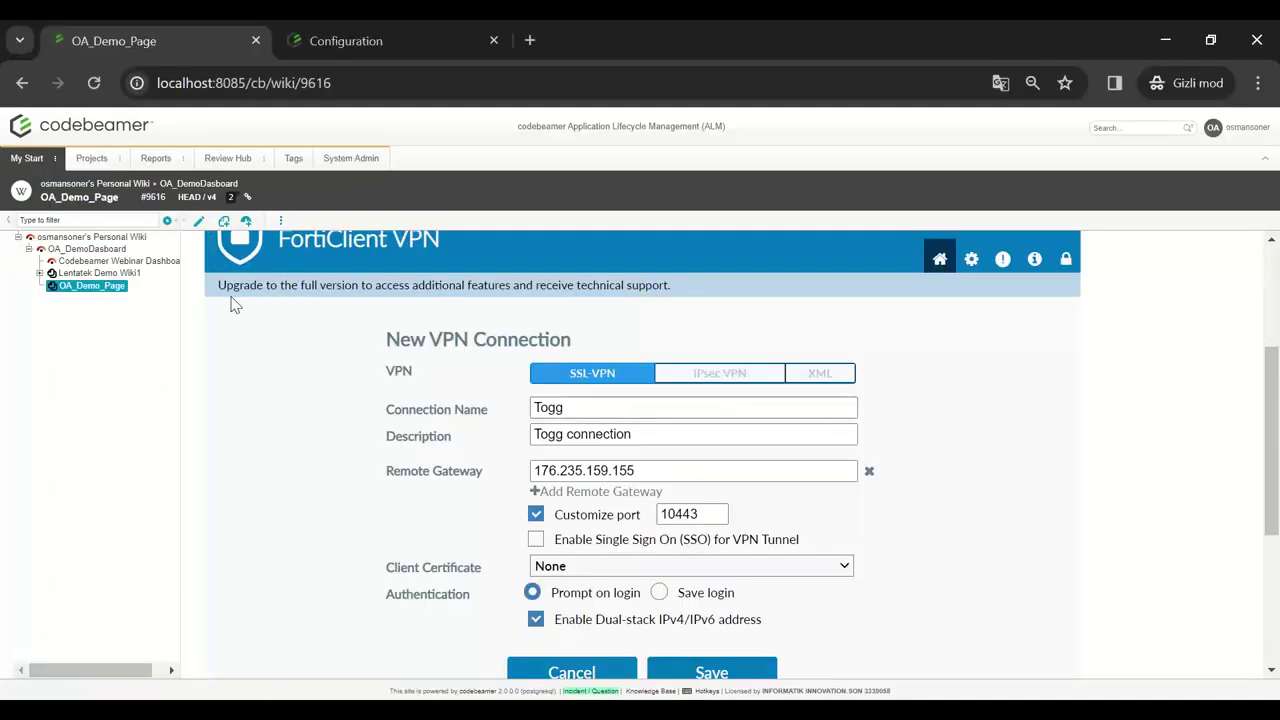
{"action": "left_click", "coordinate": [96, 160]}
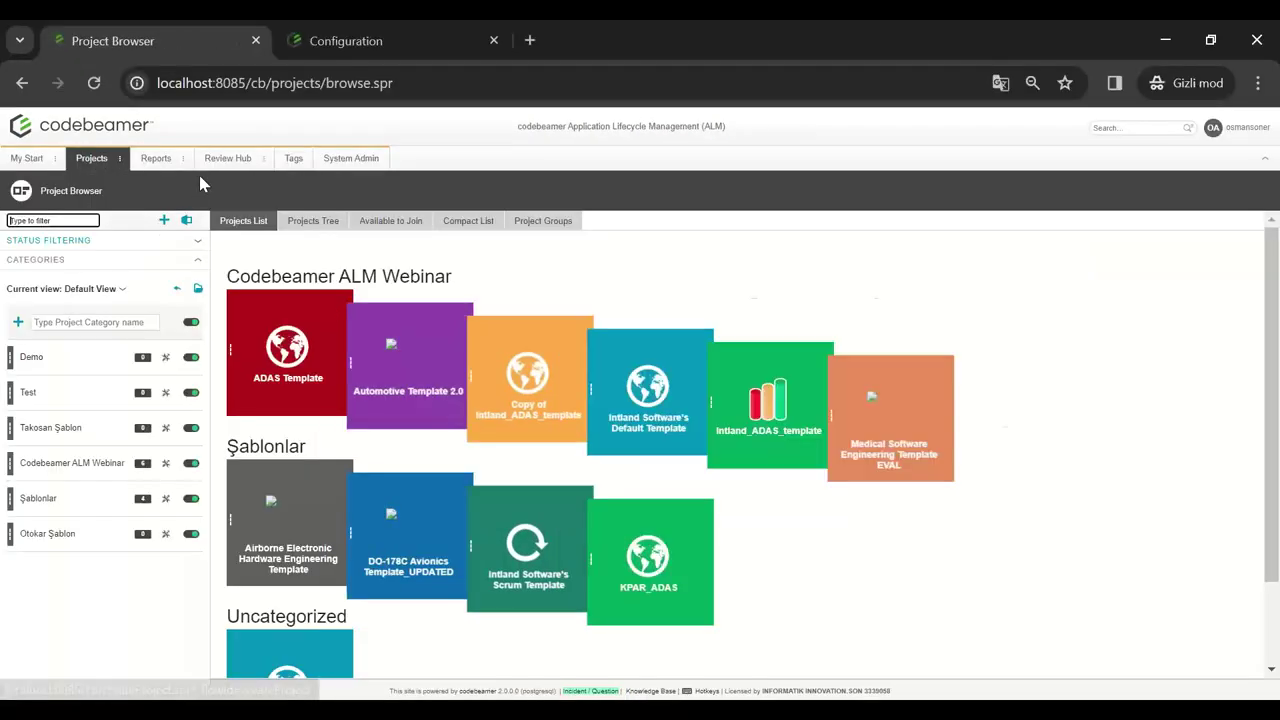
{"action": "left_click", "coordinate": [840, 502]}
{"action": "scroll", "coordinate": [840, 502], "scroll_direction": "down", "scroll_amount": 1}
{"action": "scroll", "coordinate": [840, 502], "scroll_direction": "up", "scroll_amount": 1}
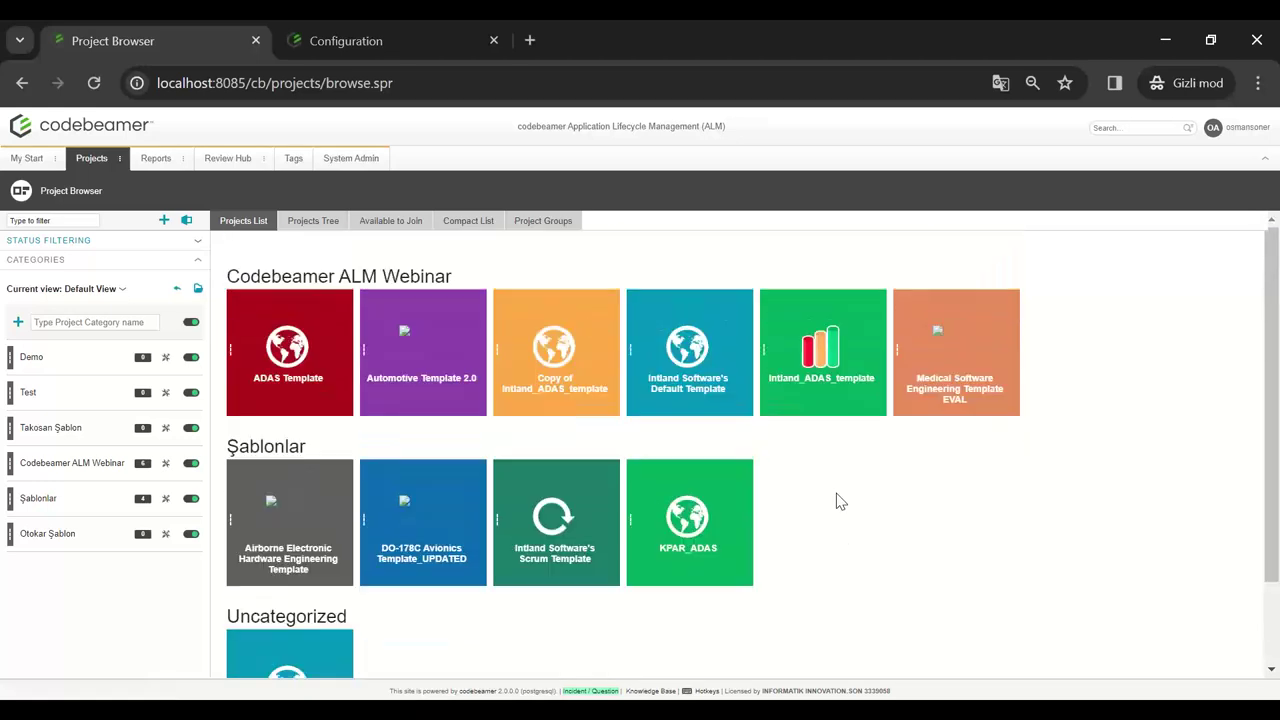
{"action": "left_click", "coordinate": [293, 382]}
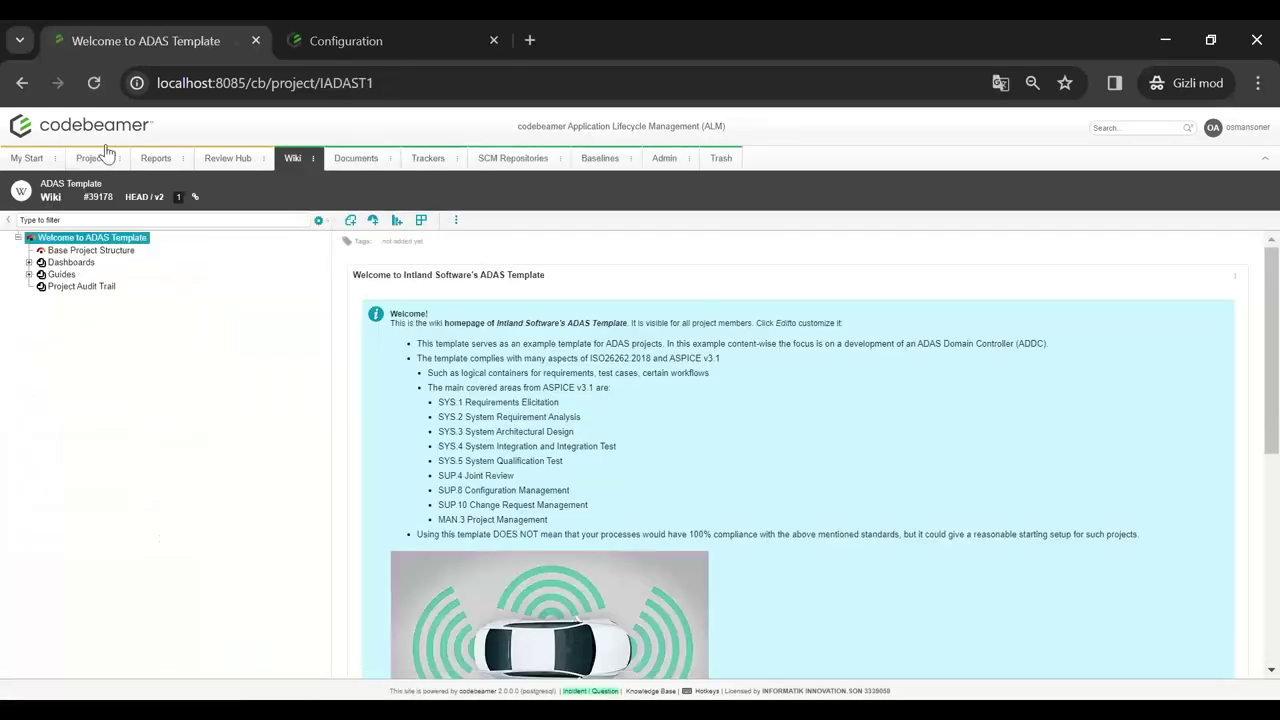
- Return to the project browser and review the project groups Codebeamer ALM Webinar, Şablonlar and Uncategorized
{"action": "left_click", "coordinate": [90, 163]}
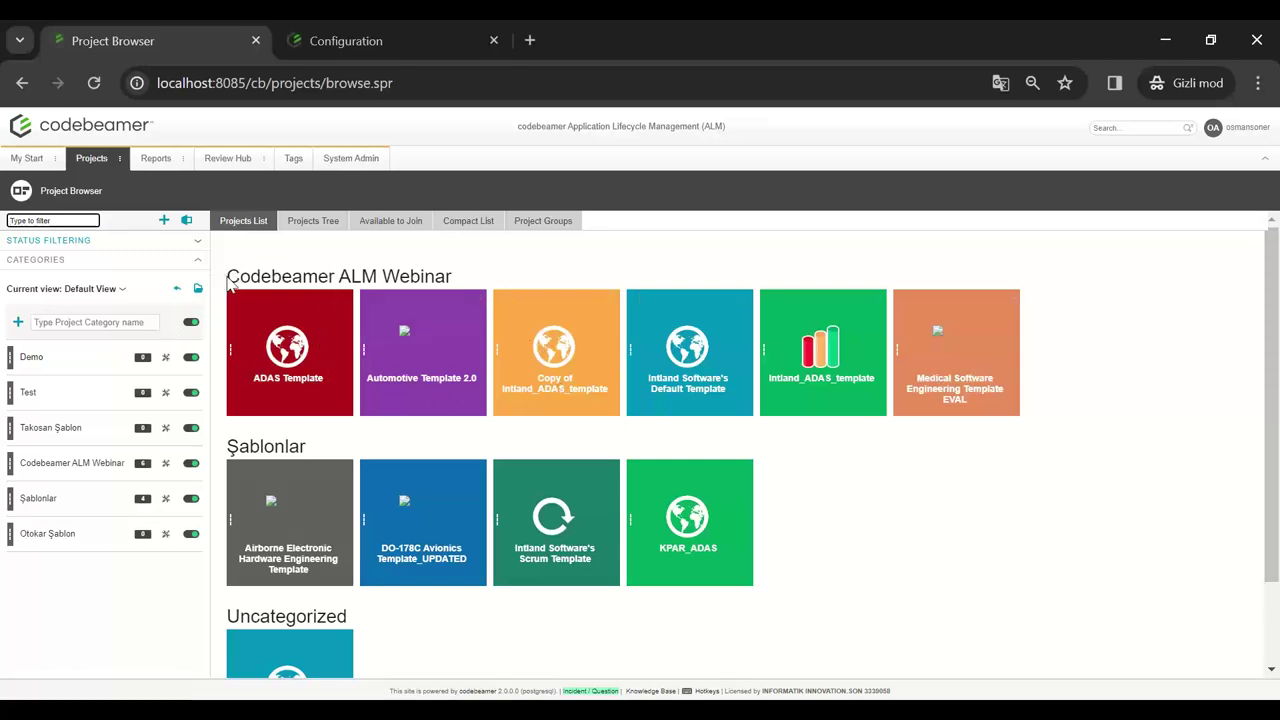
{"action": "left_click_drag", "start_coordinate": [229, 283], "coordinate": [434, 276]}
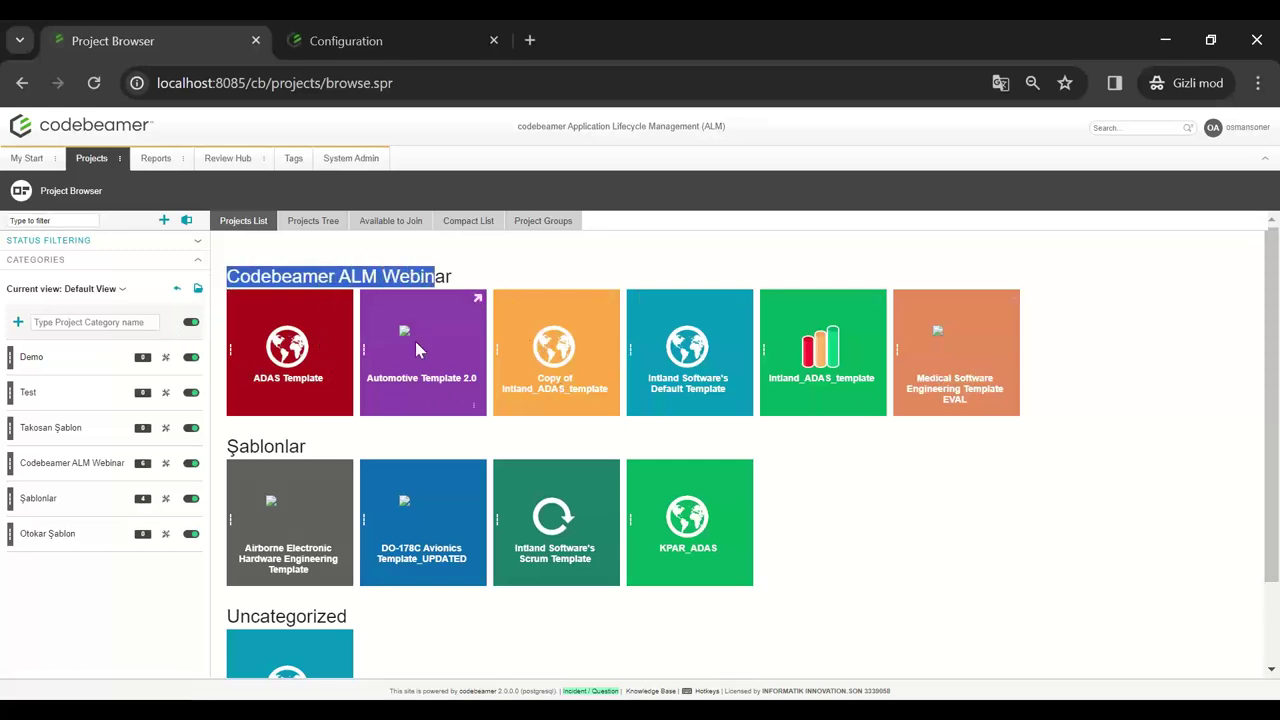
{"action": "left_click_drag", "start_coordinate": [227, 447], "coordinate": [365, 438]}
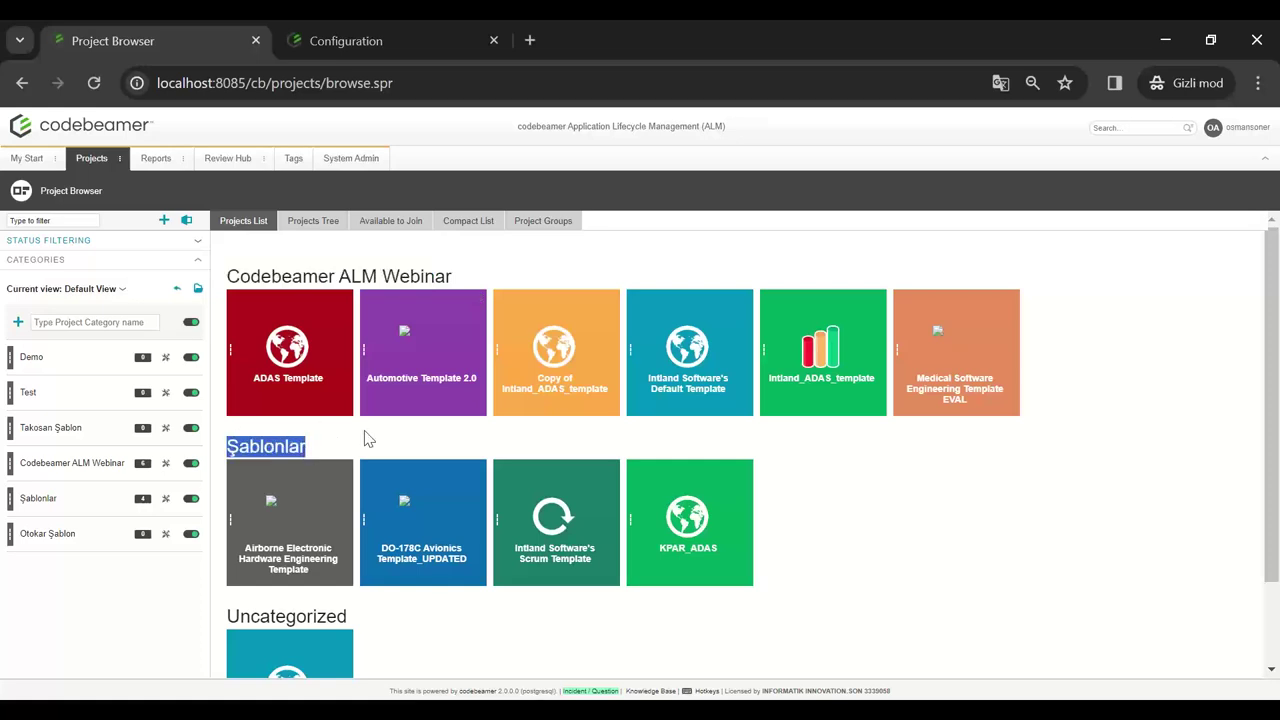
{"action": "left_click", "coordinate": [365, 438]}
{"action": "scroll", "coordinate": [365, 440], "scroll_direction": "down", "scroll_amount": 1}
{"action": "left_click_drag", "start_coordinate": [226, 512], "coordinate": [315, 512]}
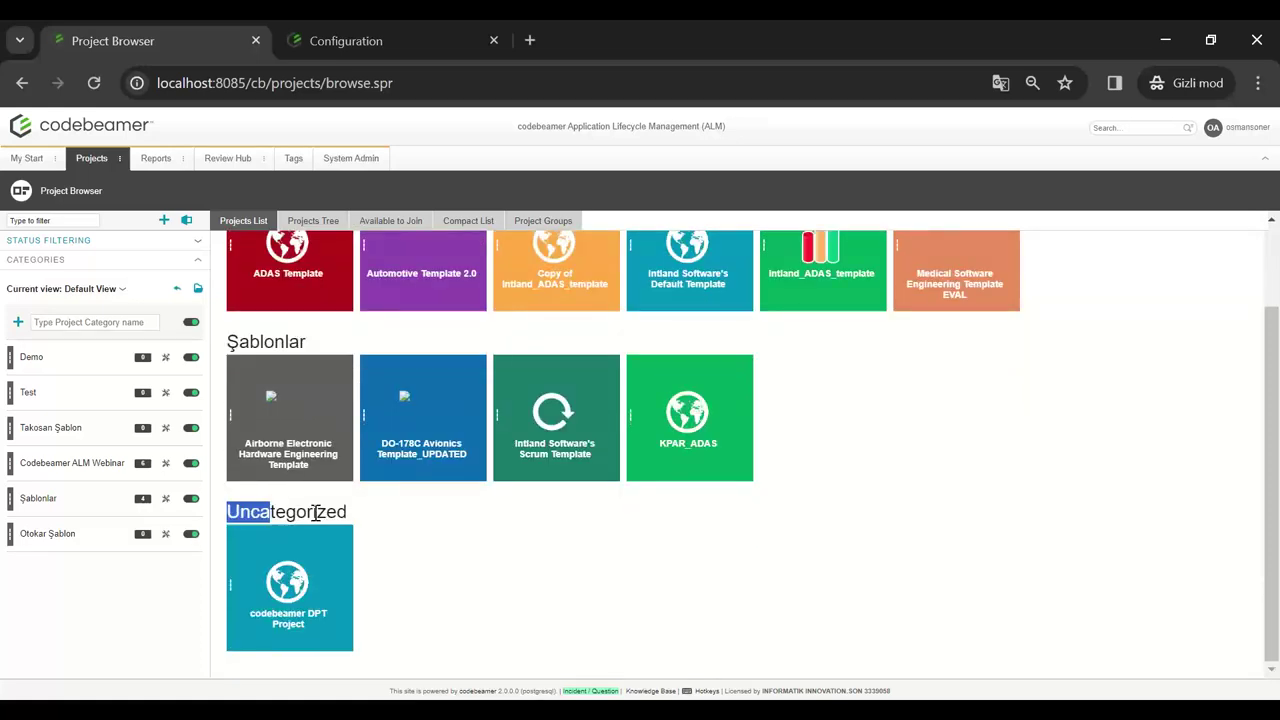
{"action": "left_click", "coordinate": [362, 518]}
{"action": "scroll", "coordinate": [405, 540], "scroll_direction": "up", "scroll_amount": 1}
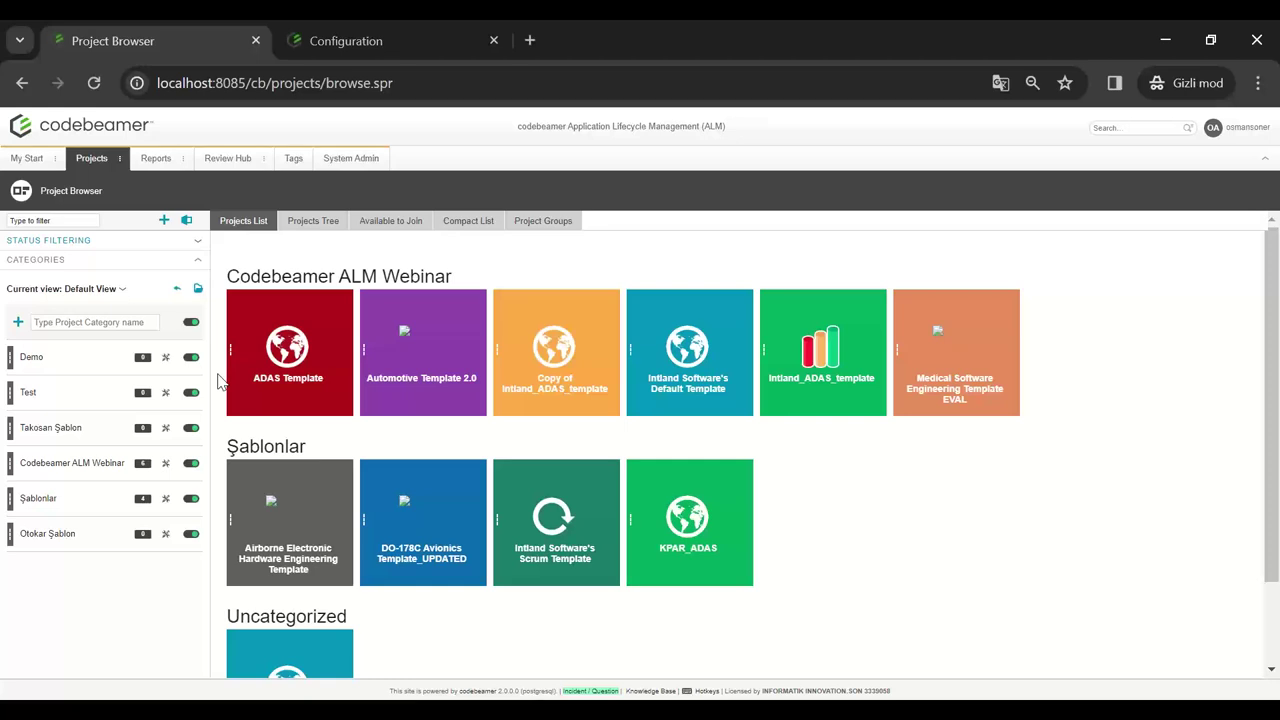
{"action": "scroll", "coordinate": [217, 377], "scroll_direction": "down", "scroll_amount": 1}
{"action": "scroll", "coordinate": [280, 340], "scroll_direction": "up", "scroll_amount": 1}
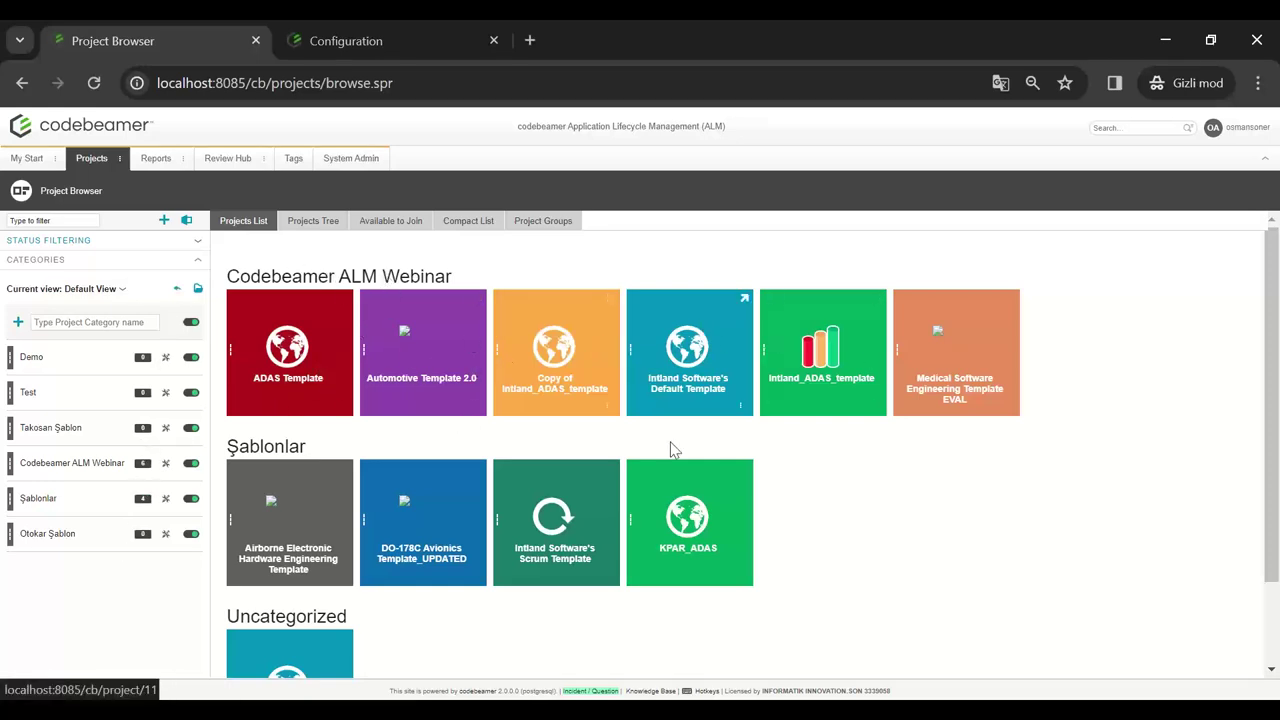
- Set the ADAS Template project tile to Small and the Automotive Template 2.0 tile to Medium
{"action": "left_click", "coordinate": [341, 410]}
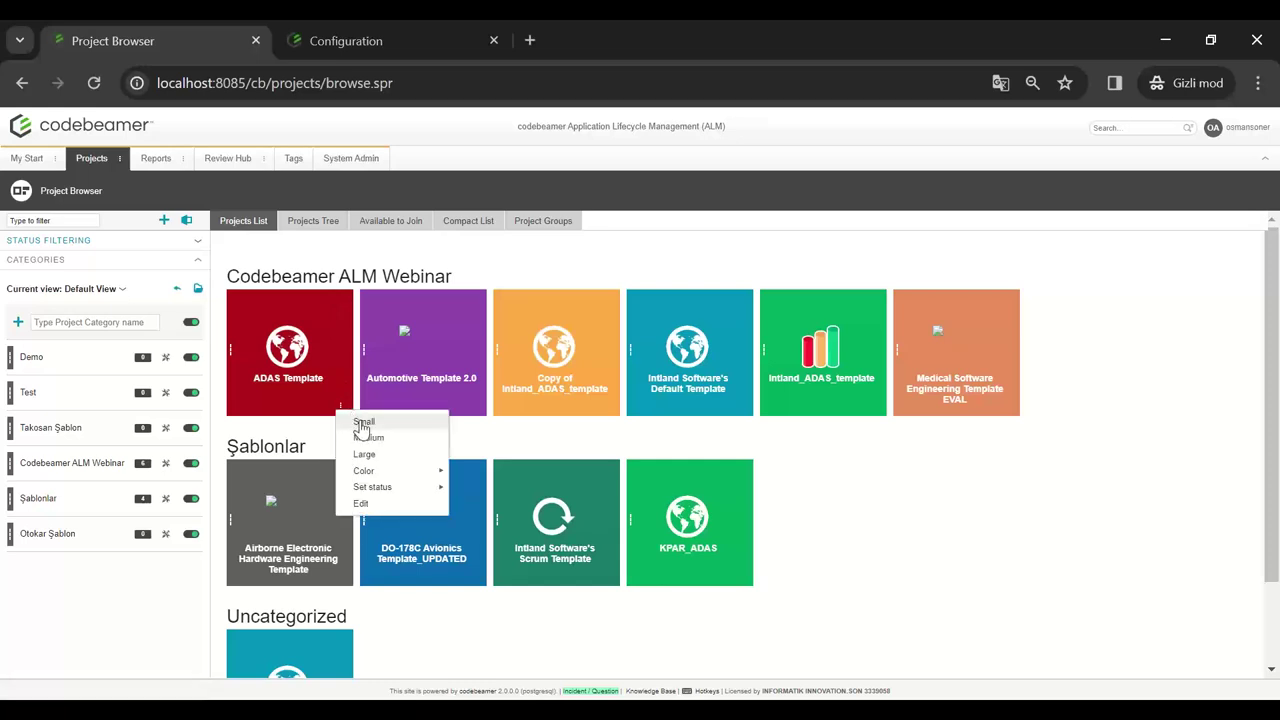
{"action": "left_click", "coordinate": [362, 423]}
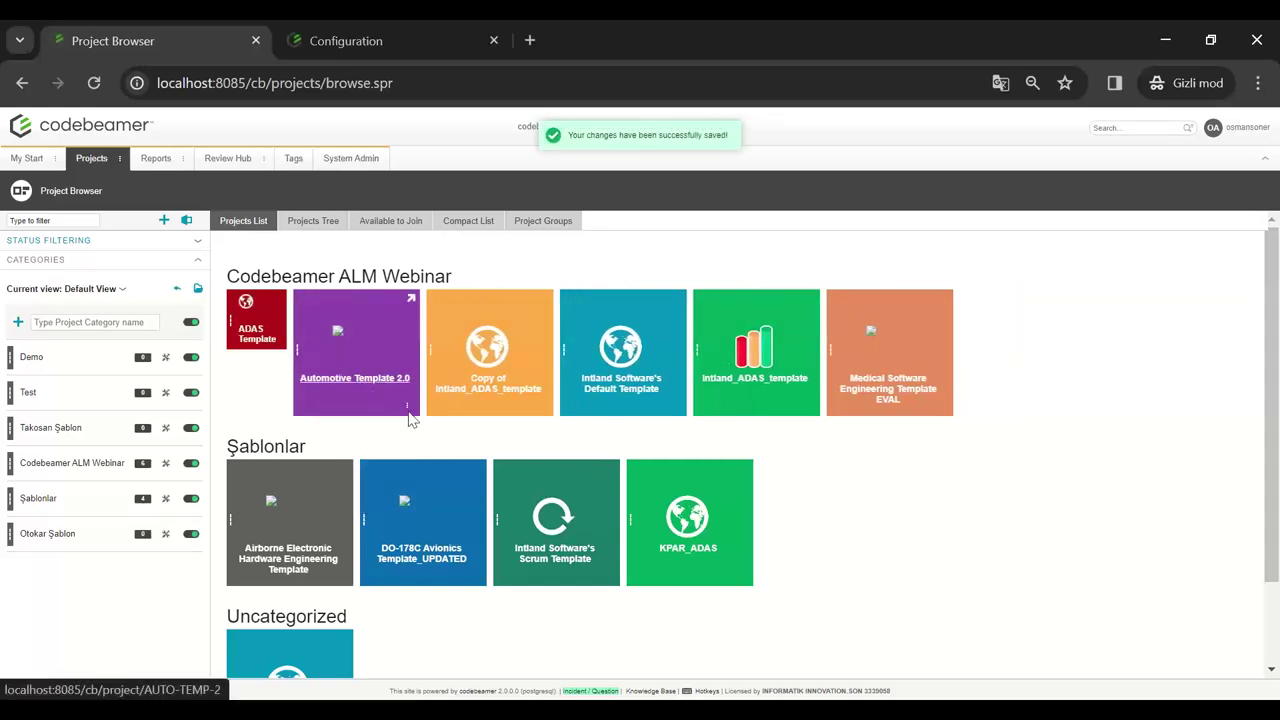
{"action": "left_click", "coordinate": [408, 412]}
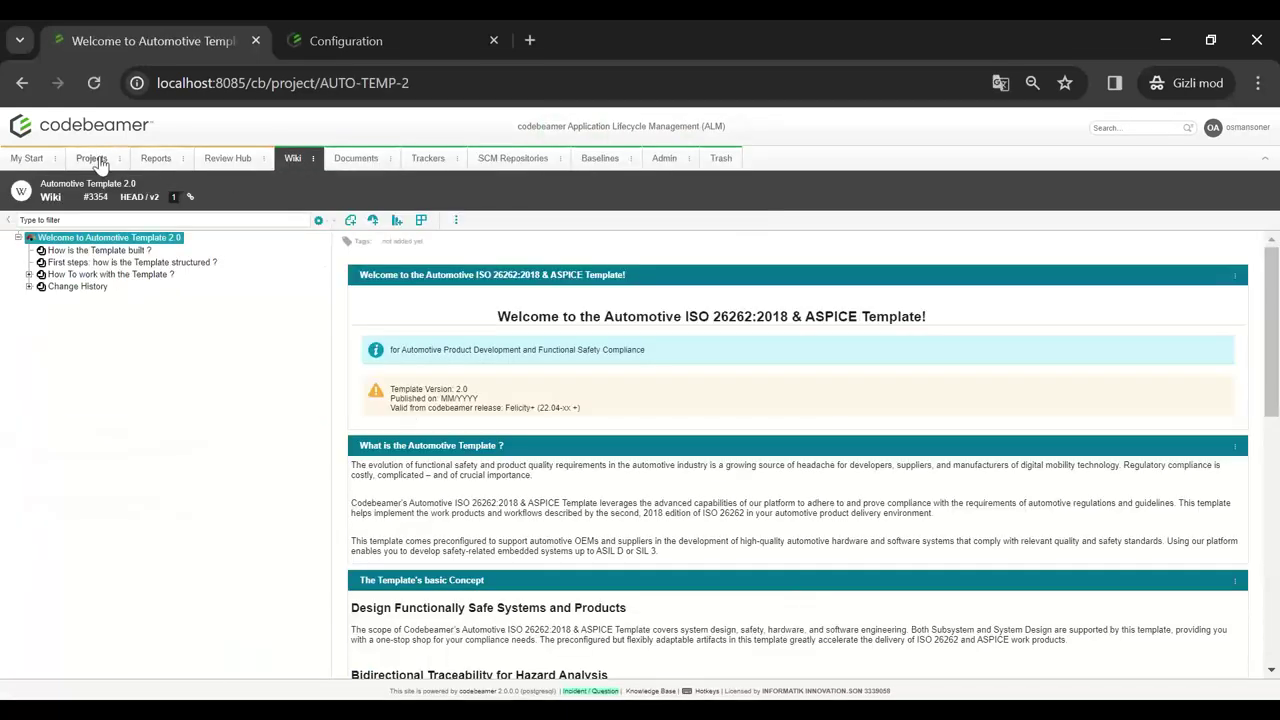
{"action": "left_click", "coordinate": [93, 160]}
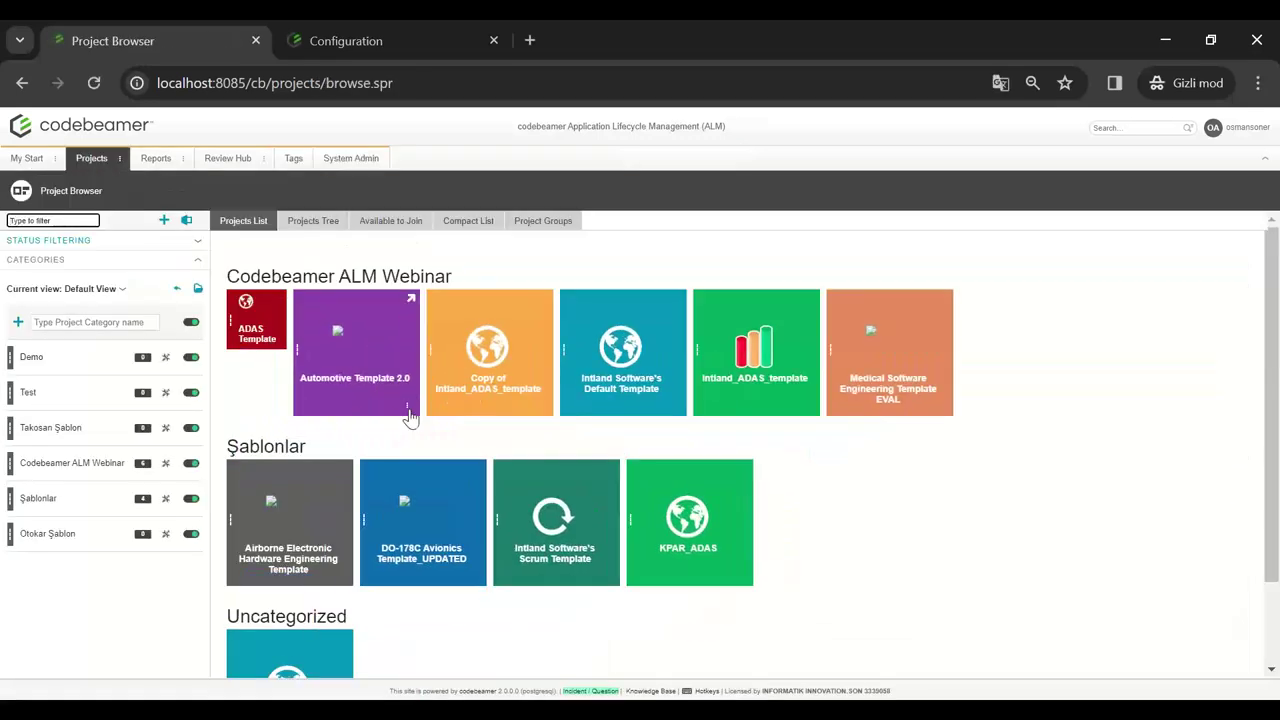
{"action": "left_click", "coordinate": [408, 412]}
{"action": "left_click", "coordinate": [432, 452]}
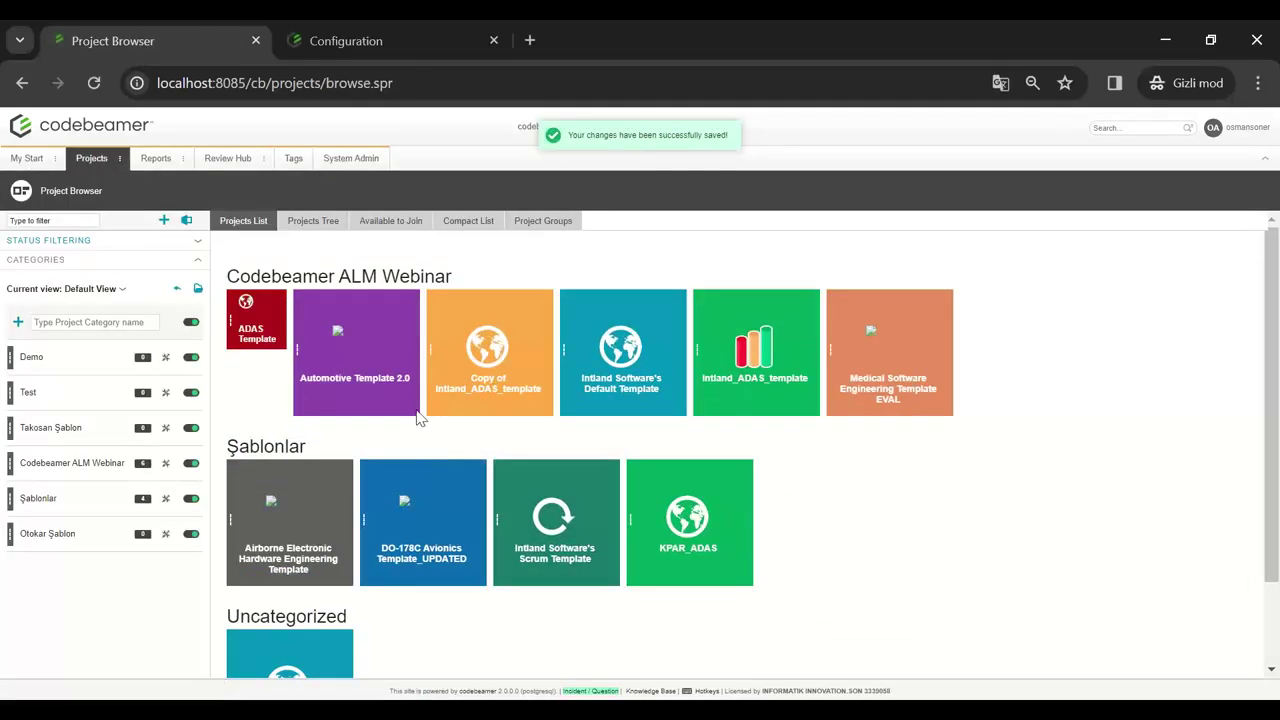
{"action": "left_click", "coordinate": [407, 406]}
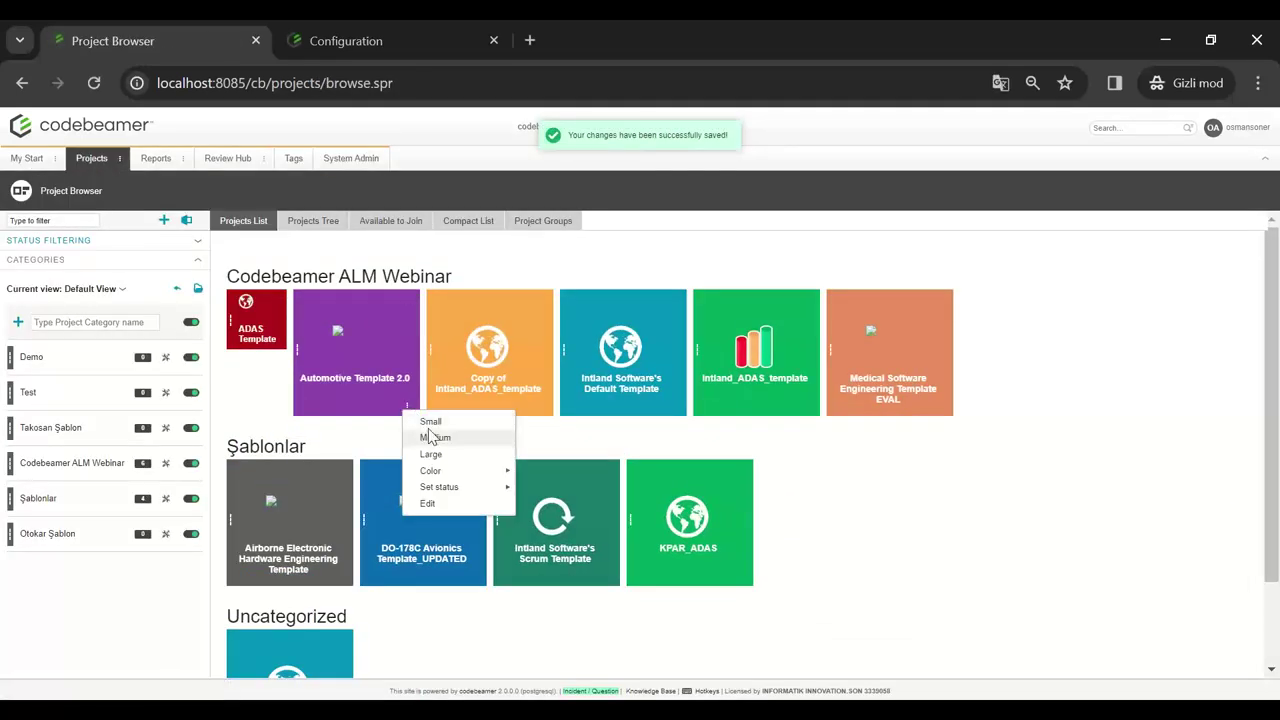
{"action": "left_click", "coordinate": [432, 437]}
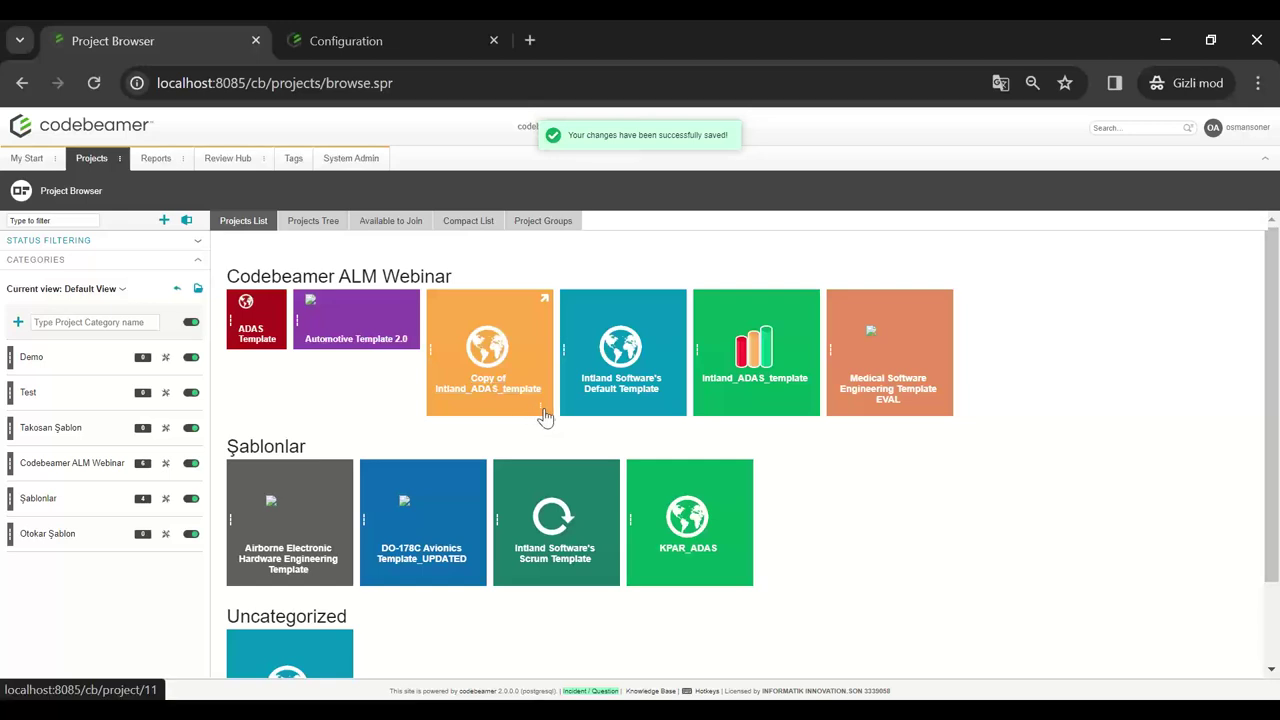
- Change the color of the Intland Software's Default Template project tile to green
{"action": "left_click", "coordinate": [674, 407]}
{"action": "mouse_move", "coordinate": [730, 478]}
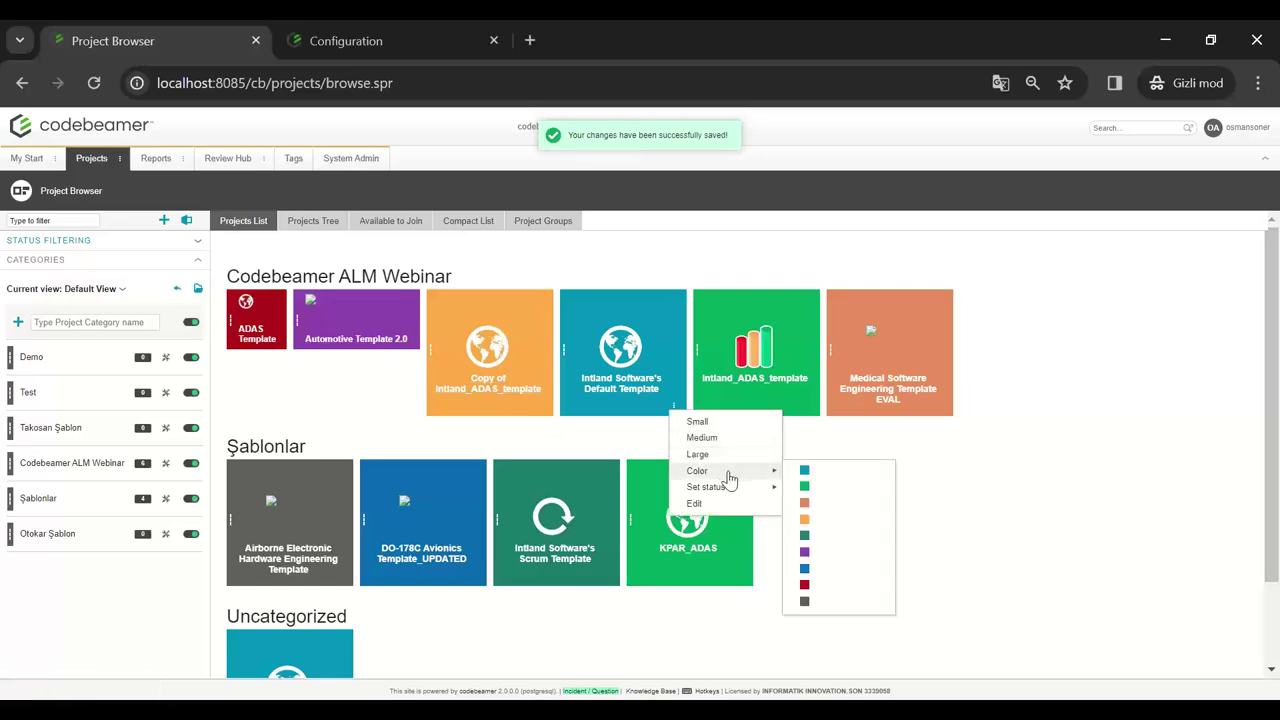
{"action": "left_click", "coordinate": [804, 486]}
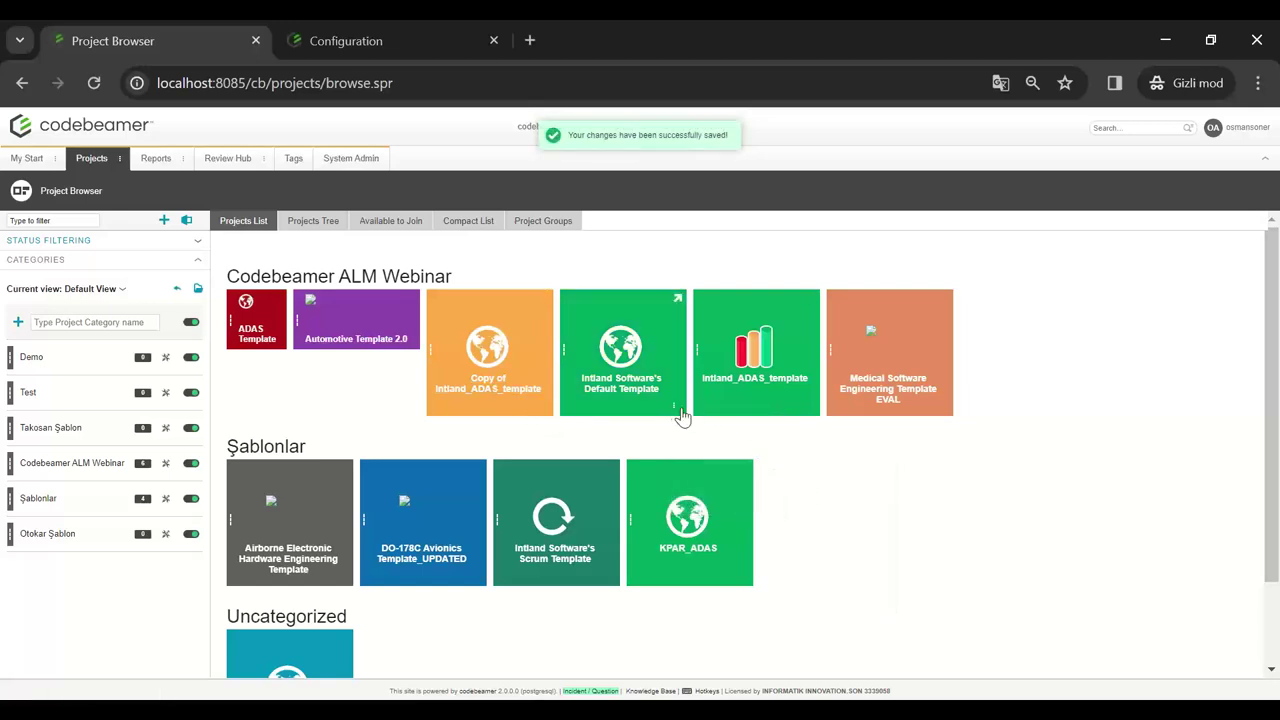
- Change the Intland Software's Default Template tile color to dark red and set the ADAS Template tile to Large
{"action": "left_click", "coordinate": [675, 409]}
{"action": "mouse_move", "coordinate": [750, 480]}
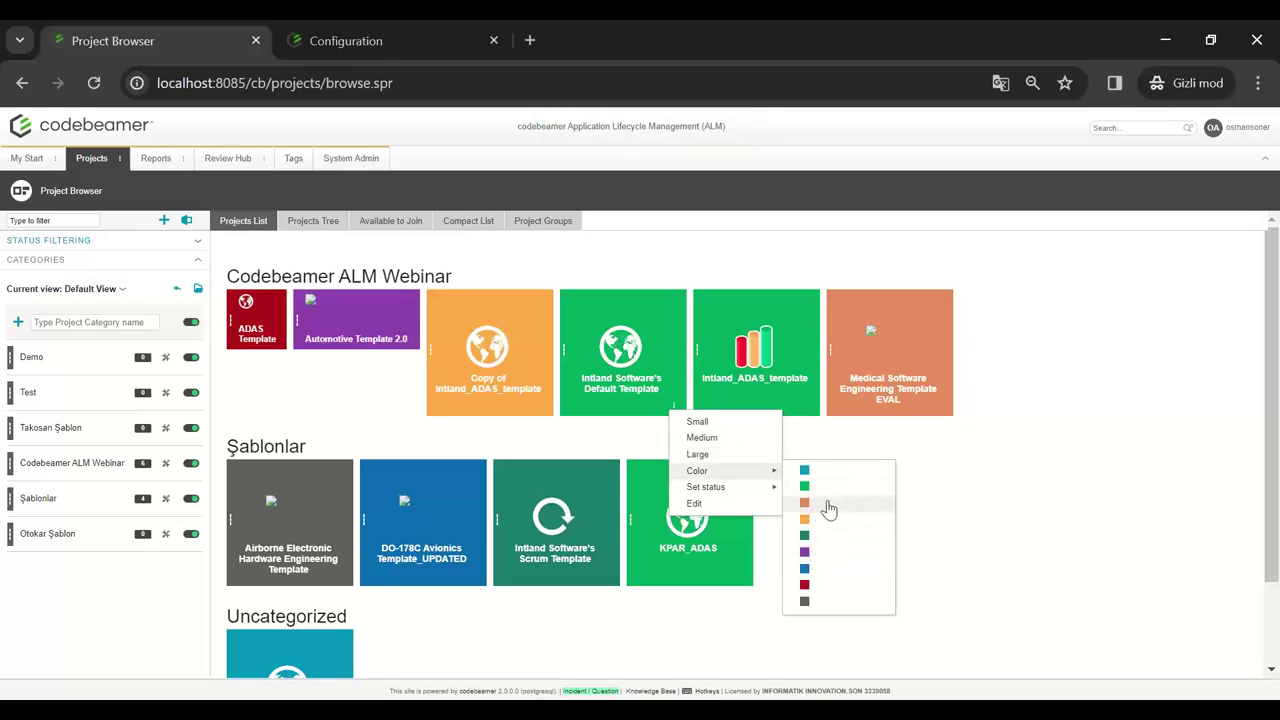
{"action": "left_click", "coordinate": [805, 585]}
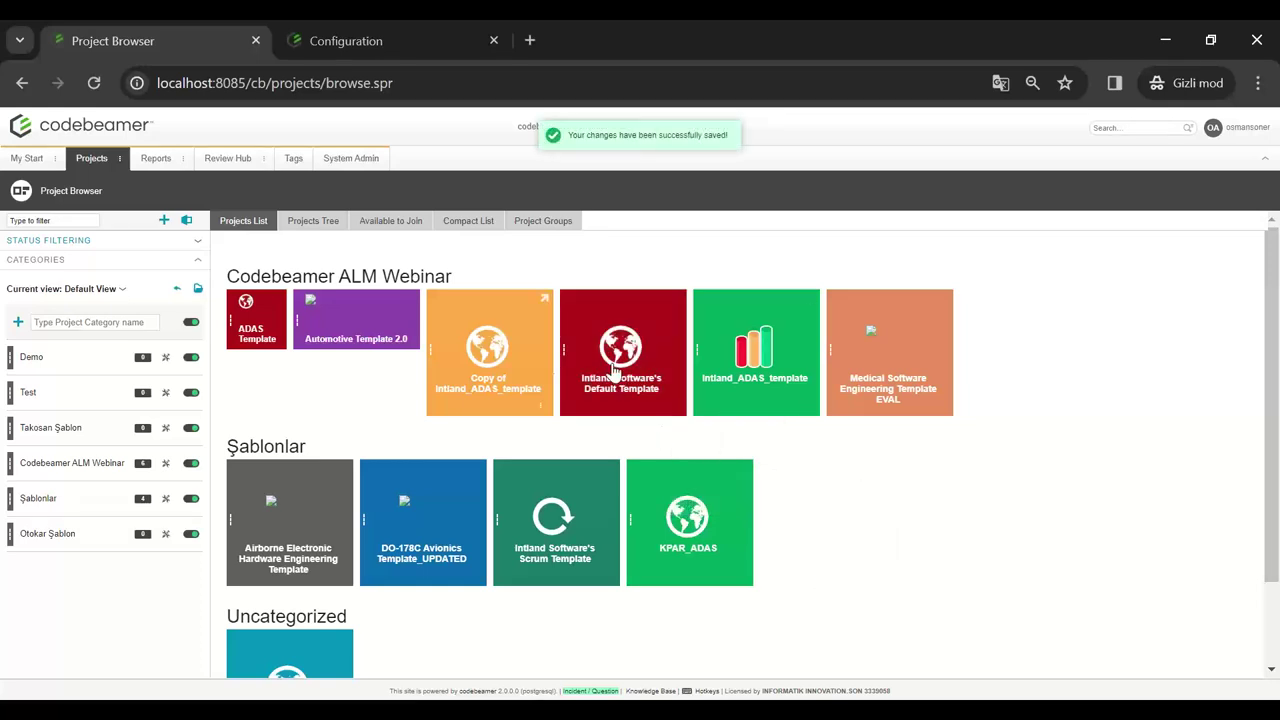
{"action": "right_click", "coordinate": [280, 345]}
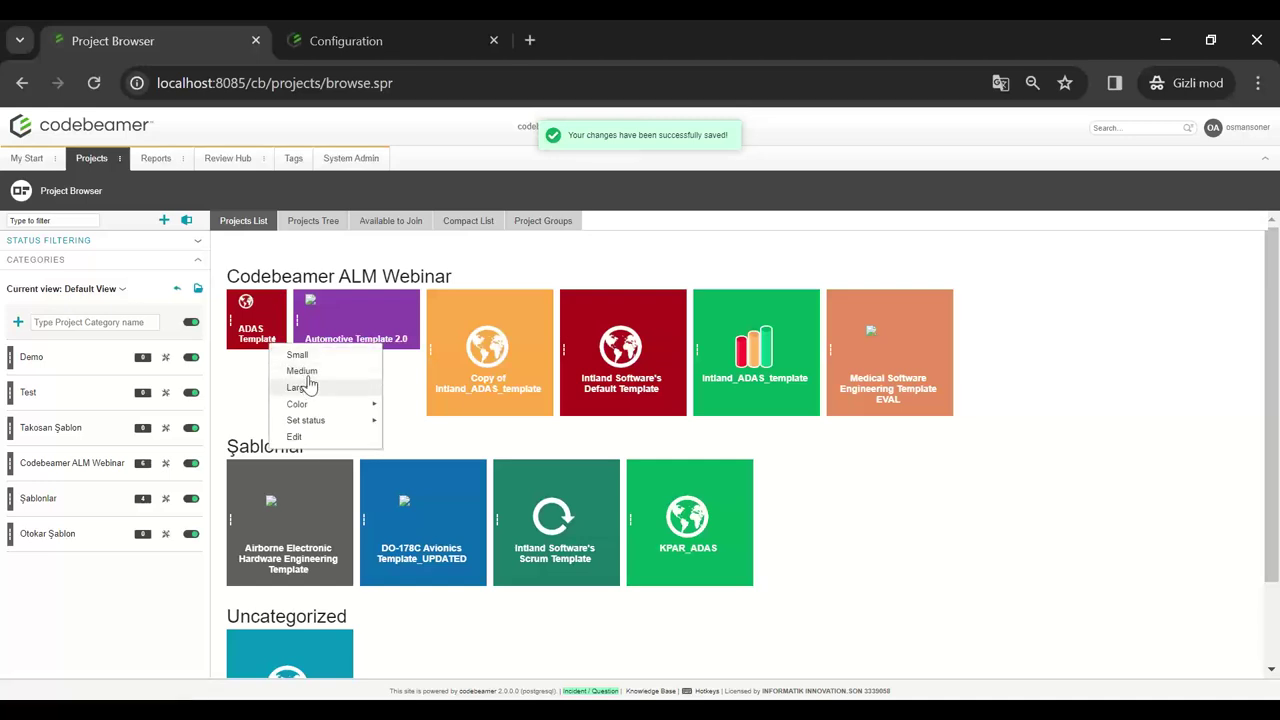
{"action": "left_click", "coordinate": [312, 386]}
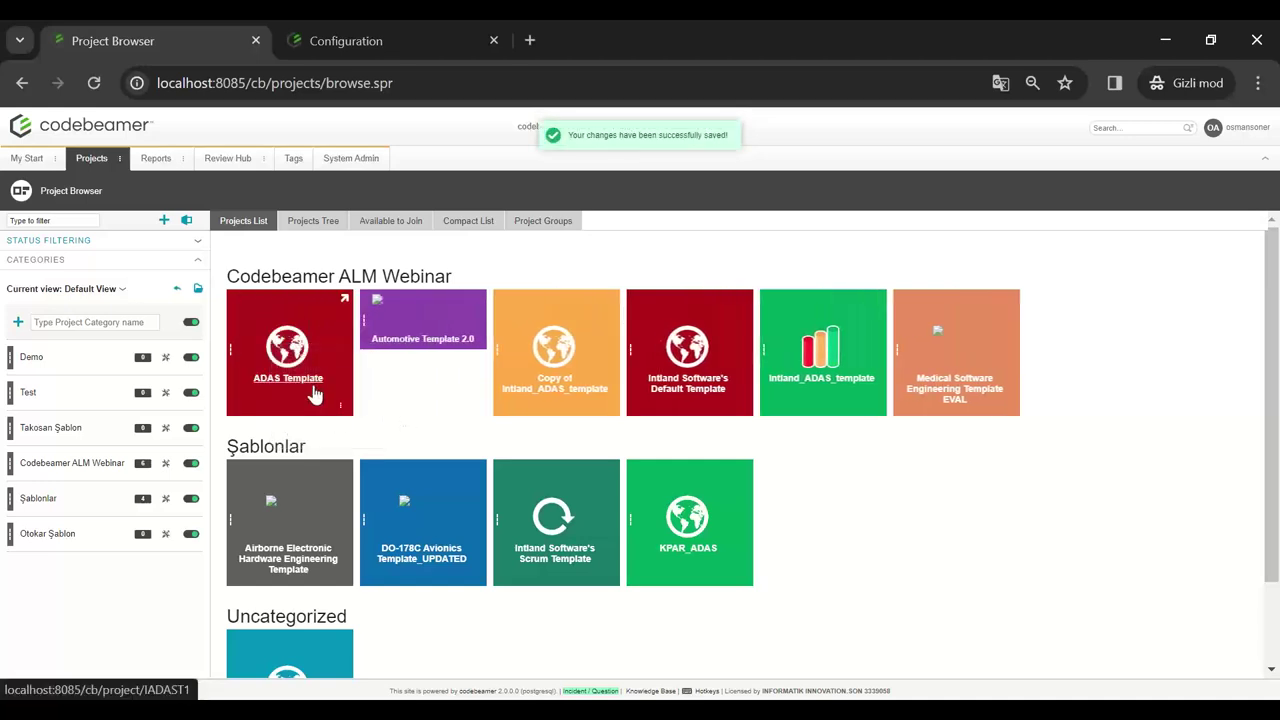
- Open the ADAS Template project and read the welcome text on its wiki homepage, including the ISO26262:2018 and ASPICE v3.1 coverage
{"action": "left_click", "coordinate": [313, 393]}
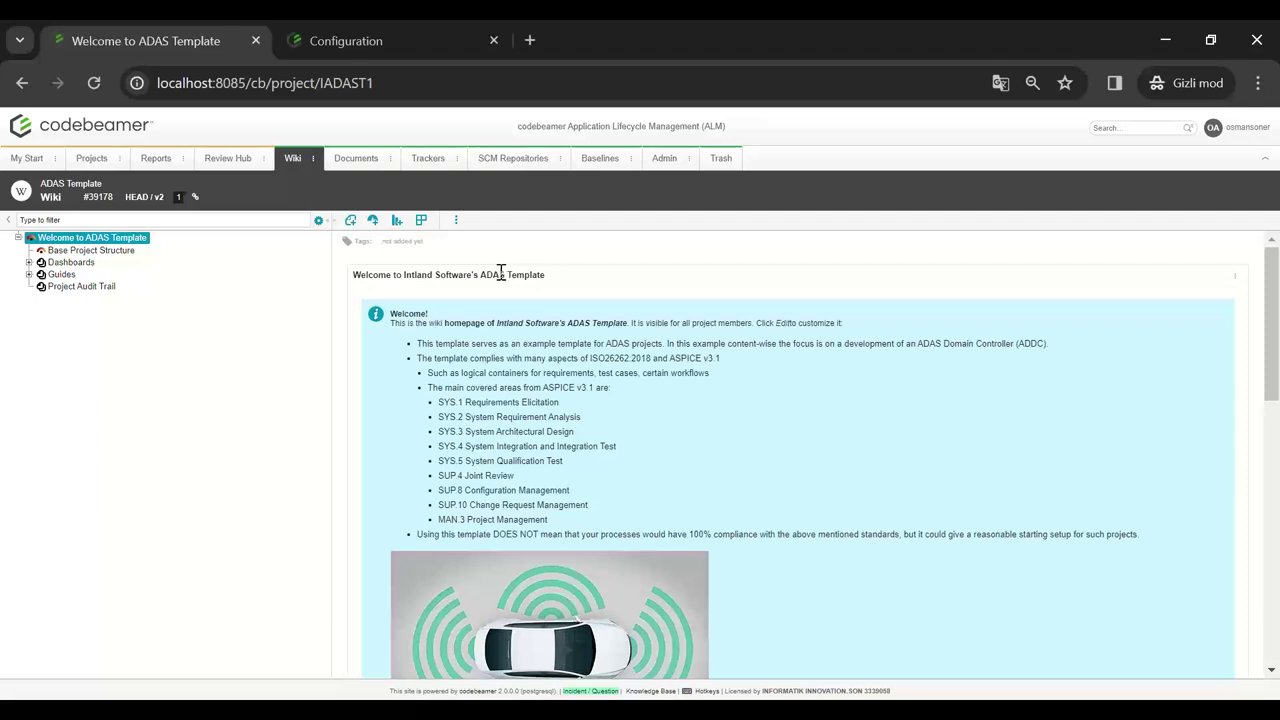
{"action": "scroll", "coordinate": [492, 274], "scroll_direction": "down", "scroll_amount": 5}
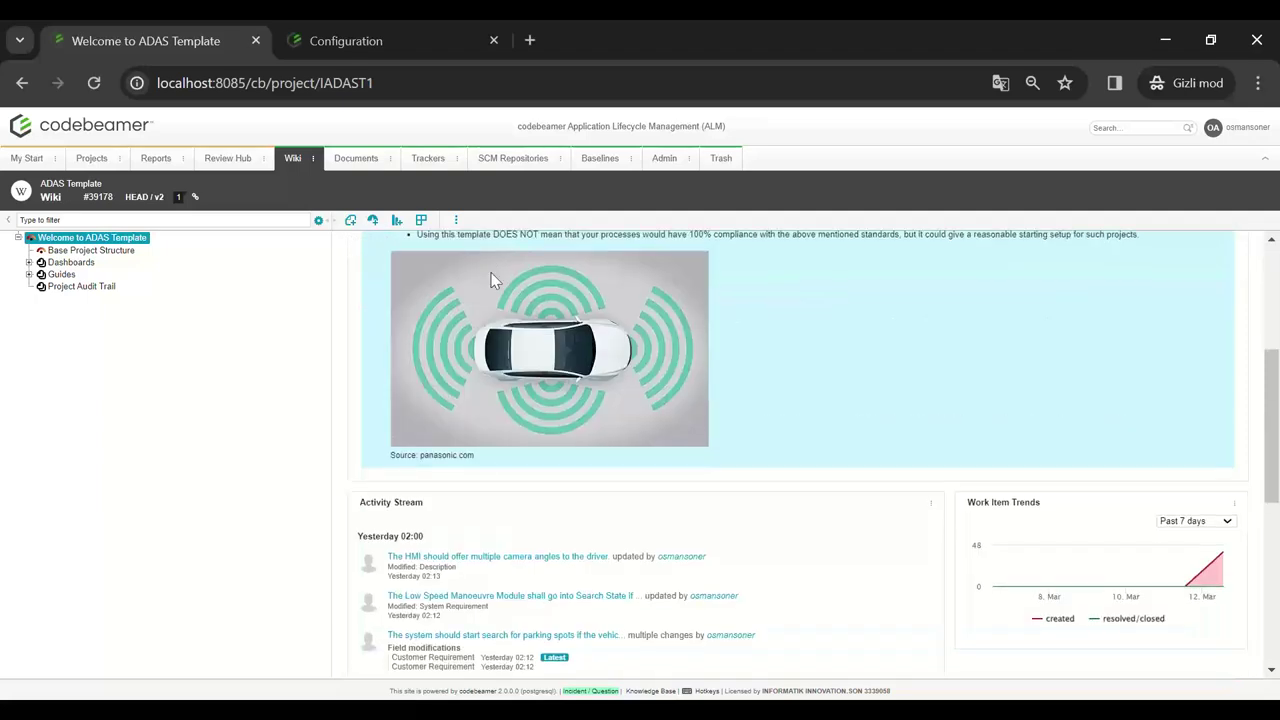
{"action": "scroll", "coordinate": [492, 274], "scroll_direction": "up", "scroll_amount": 5}
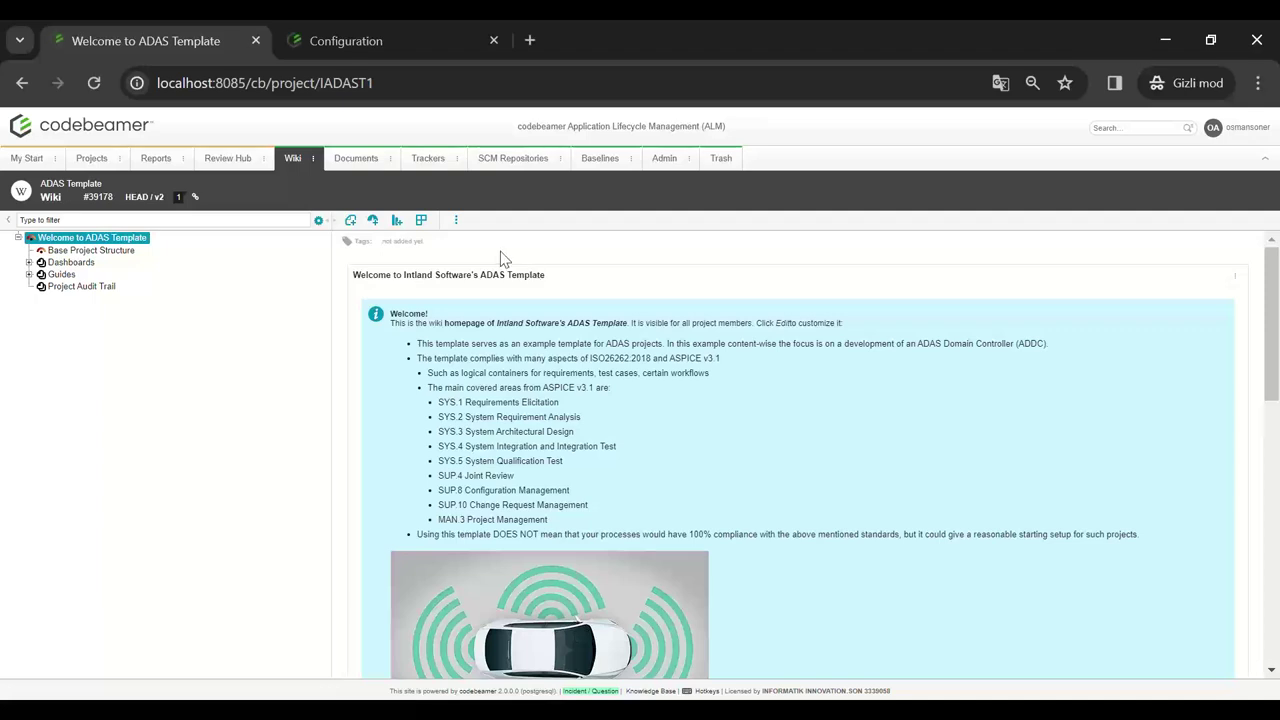
{"action": "scroll", "coordinate": [503, 256], "scroll_direction": "down", "scroll_amount": 2}
{"action": "scroll", "coordinate": [503, 255], "scroll_direction": "up", "scroll_amount": 2}
{"action": "left_click_drag", "start_coordinate": [616, 358], "coordinate": [646, 364]}
{"action": "triple_click", "coordinate": [724, 359]}
{"action": "left_click", "coordinate": [728, 361]}
{"action": "scroll", "coordinate": [734, 355], "scroll_direction": "down", "scroll_amount": 3}
{"action": "scroll", "coordinate": [734, 355], "scroll_direction": "up", "scroll_amount": 3}
{"action": "scroll", "coordinate": [507, 380], "scroll_direction": "down", "scroll_amount": 4}
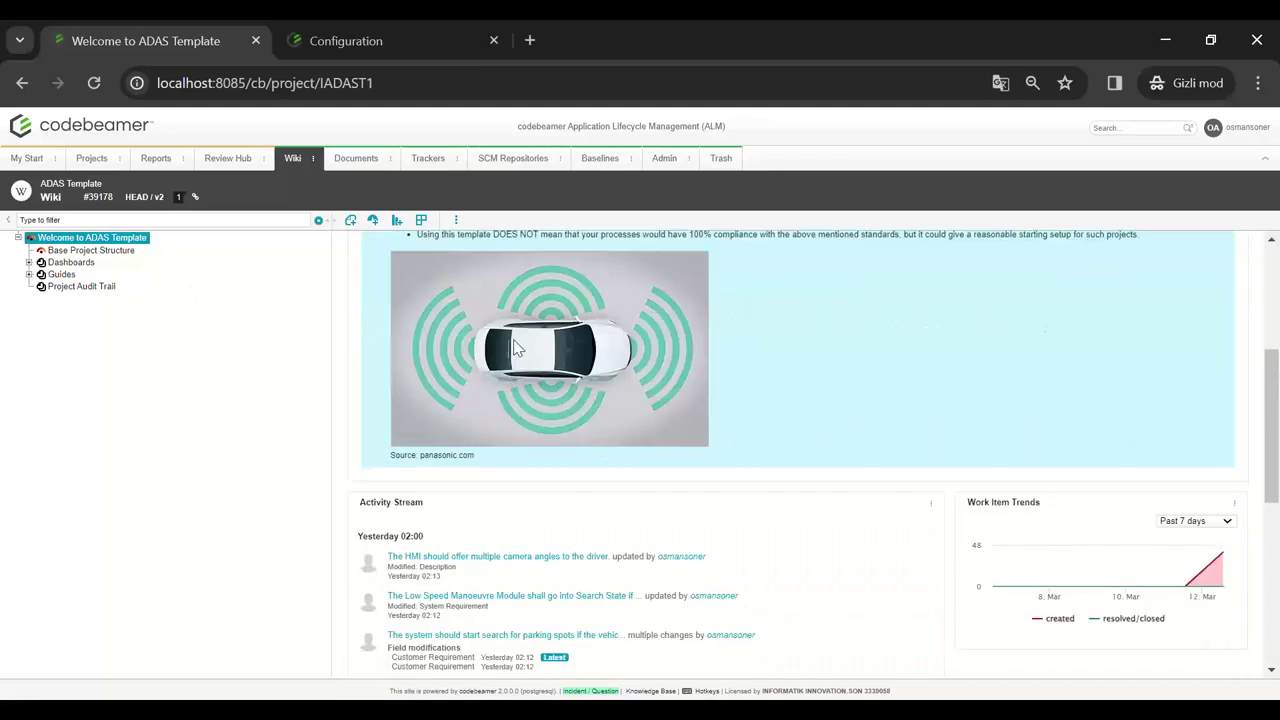
- Examine the Activity Stream and Work Item Trends widgets on the ADAS Template wiki homepage
{"action": "scroll", "coordinate": [507, 376], "scroll_direction": "down", "scroll_amount": 2}
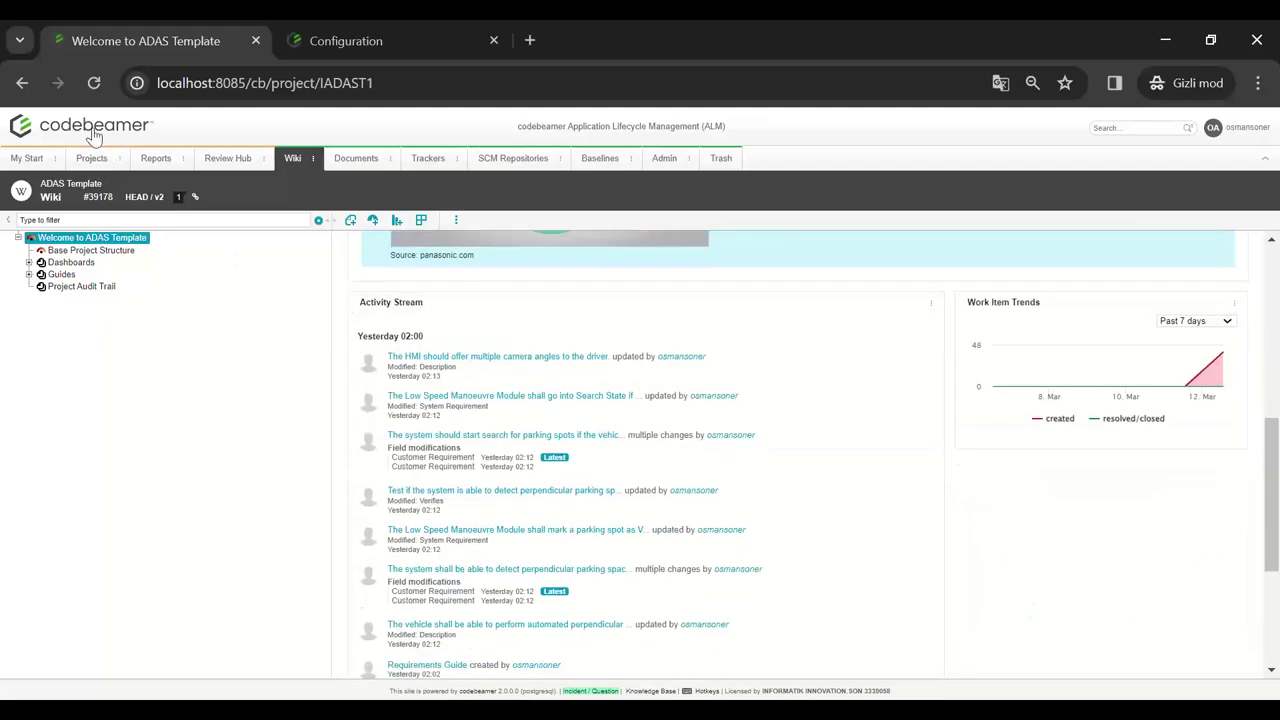
{"action": "scroll", "coordinate": [575, 553], "scroll_direction": "up", "scroll_amount": 1}
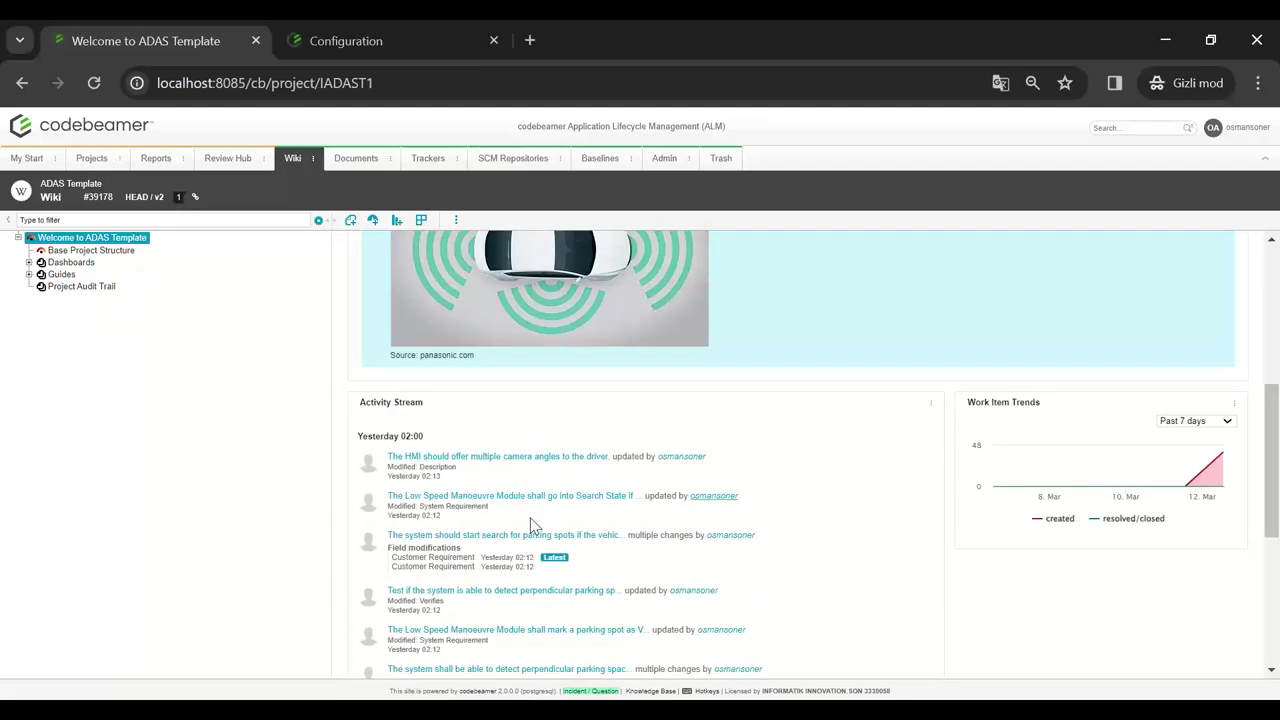
{"action": "scroll", "coordinate": [800, 403], "scroll_direction": "down", "scroll_amount": 2}
{"action": "scroll", "coordinate": [634, 410], "scroll_direction": "up", "scroll_amount": 2}
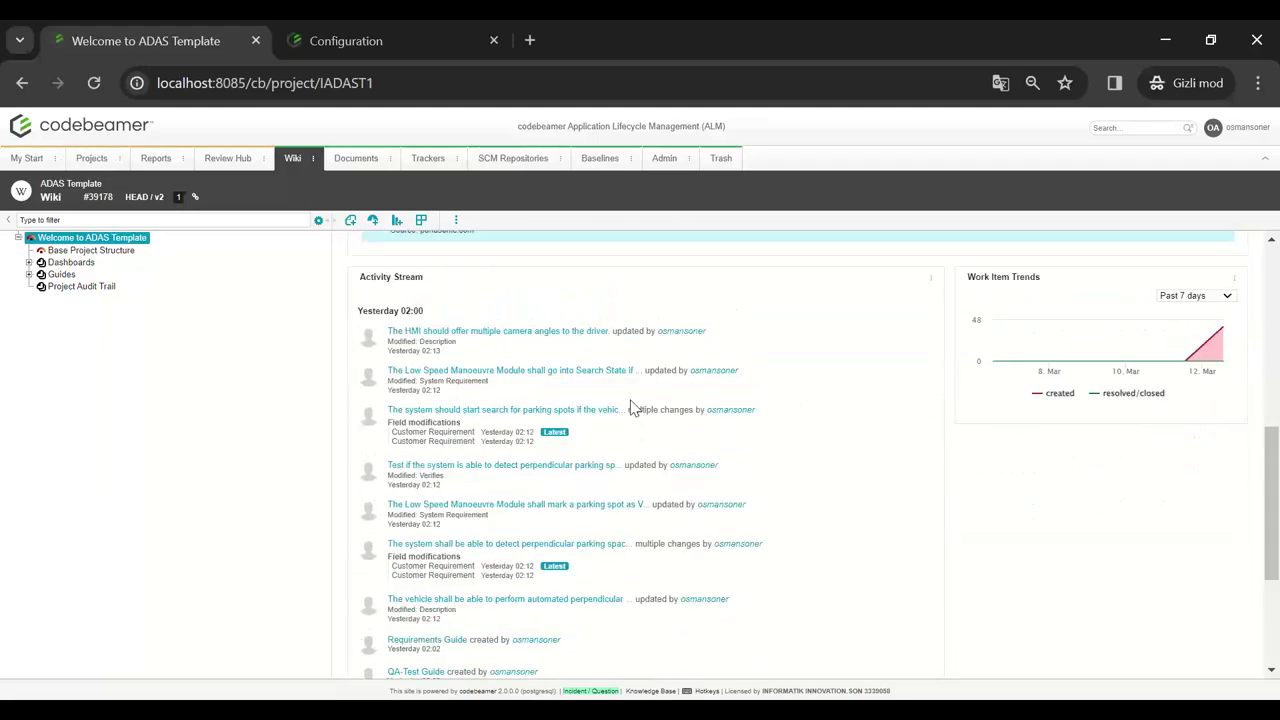
{"action": "scroll", "coordinate": [829, 470], "scroll_direction": "down", "scroll_amount": 1}
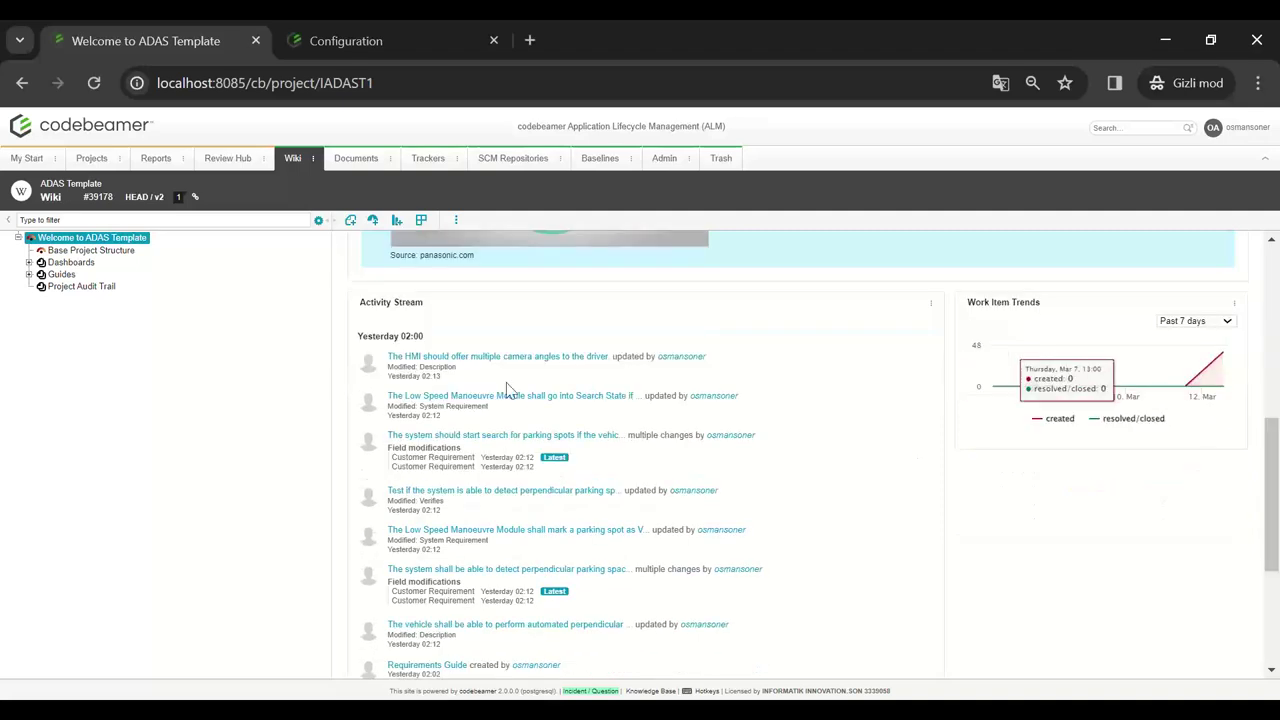
{"action": "scroll", "coordinate": [509, 527], "scroll_direction": "down", "scroll_amount": 3}
{"action": "scroll", "coordinate": [508, 520], "scroll_direction": "up", "scroll_amount": 5}
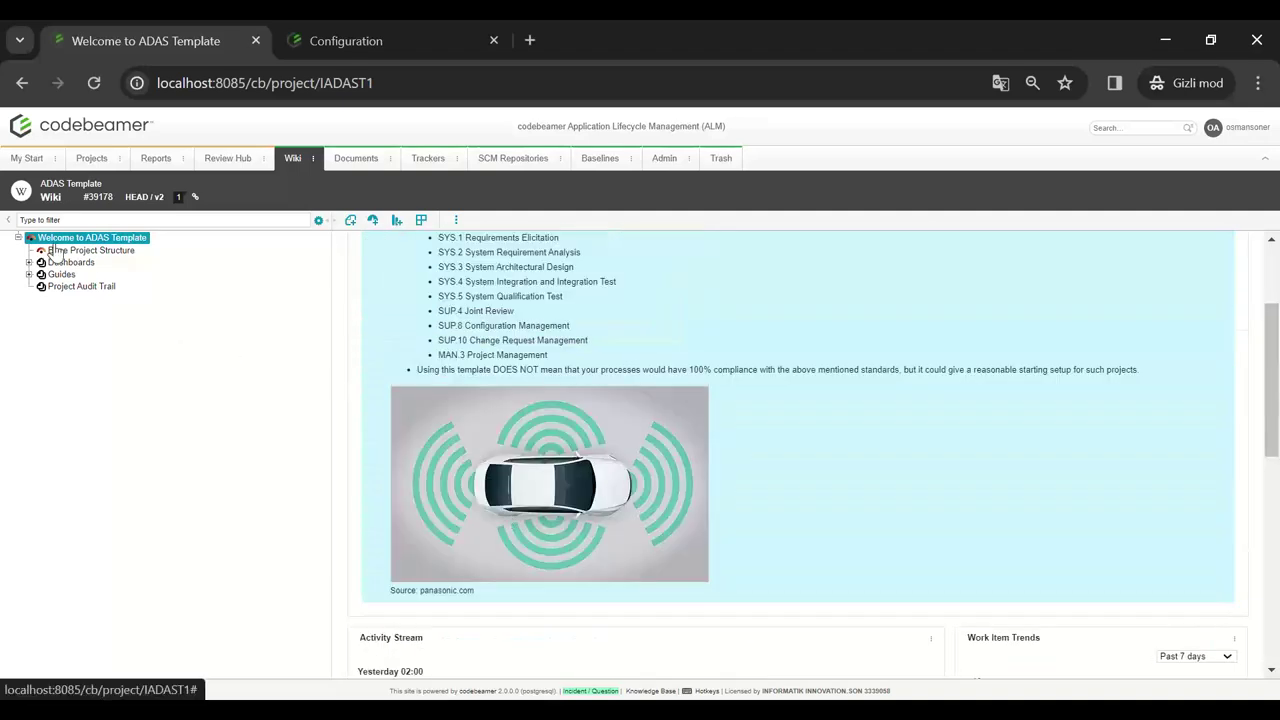
- View the Base Project Structure wiki page and expand the Dashboards and Guides branches of the wiki tree
{"action": "left_click", "coordinate": [60, 251]}
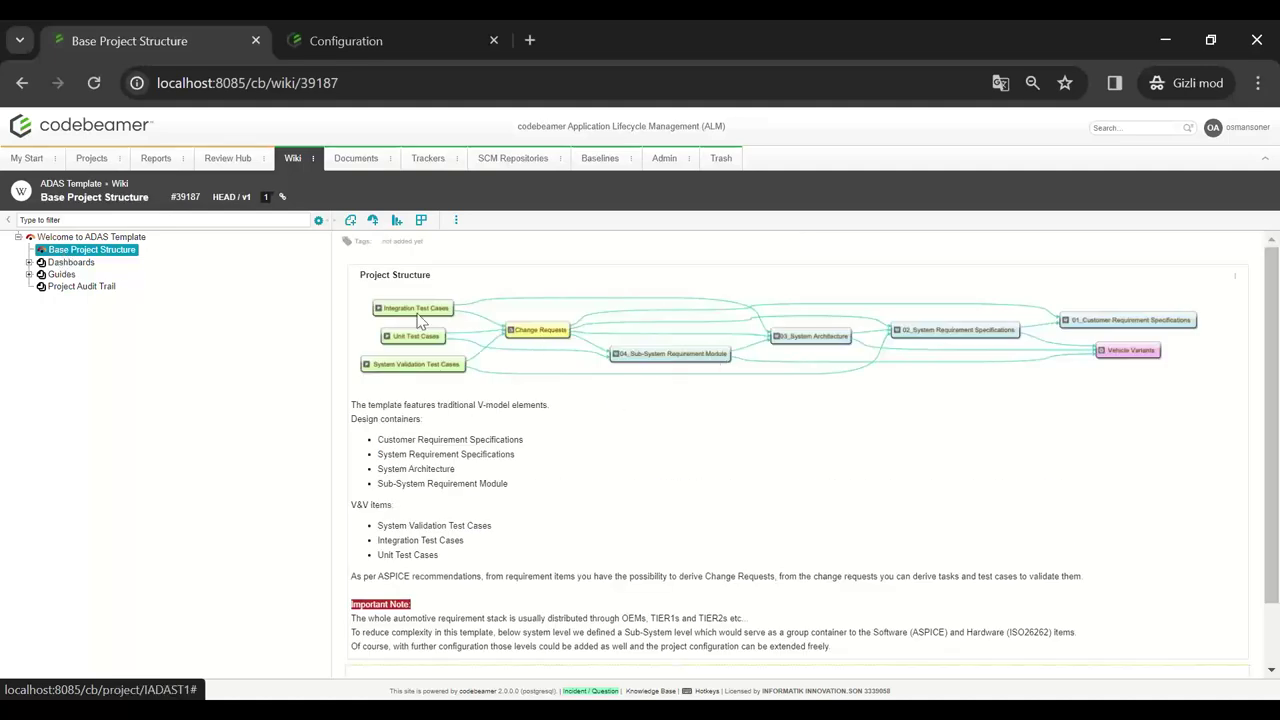
{"action": "left_click", "coordinate": [29, 262]}
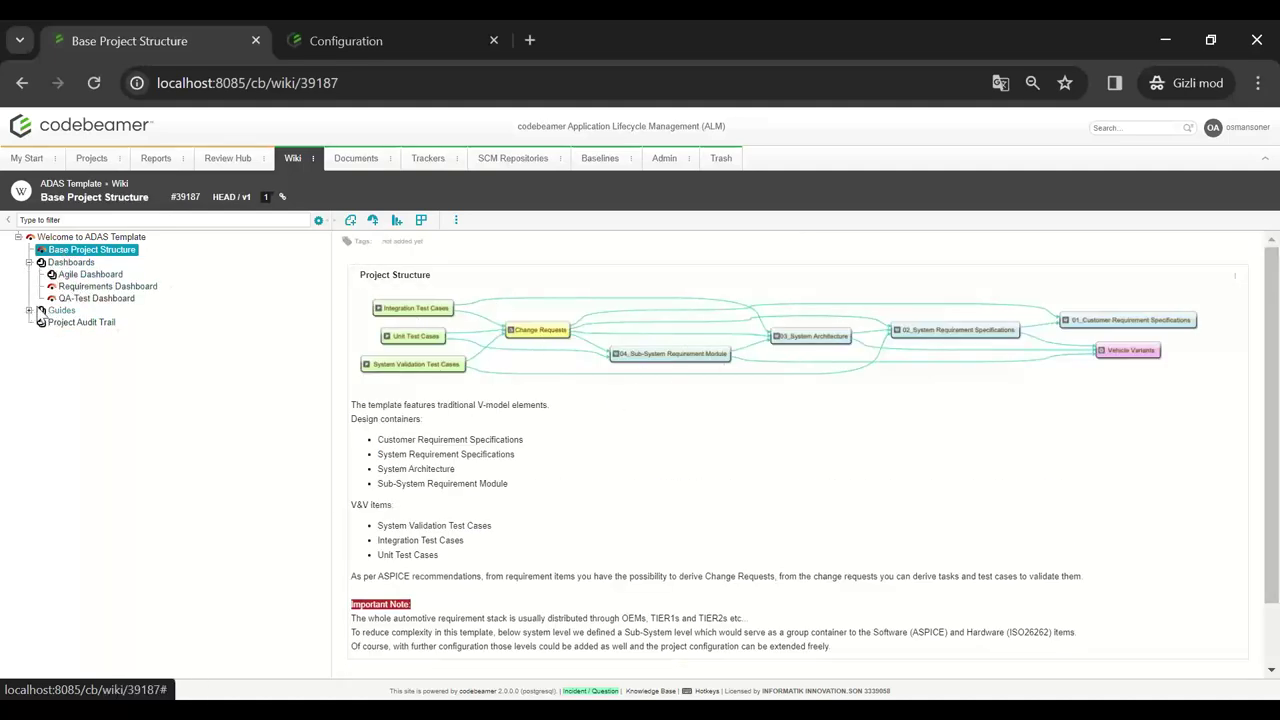
{"action": "left_click", "coordinate": [29, 311]}
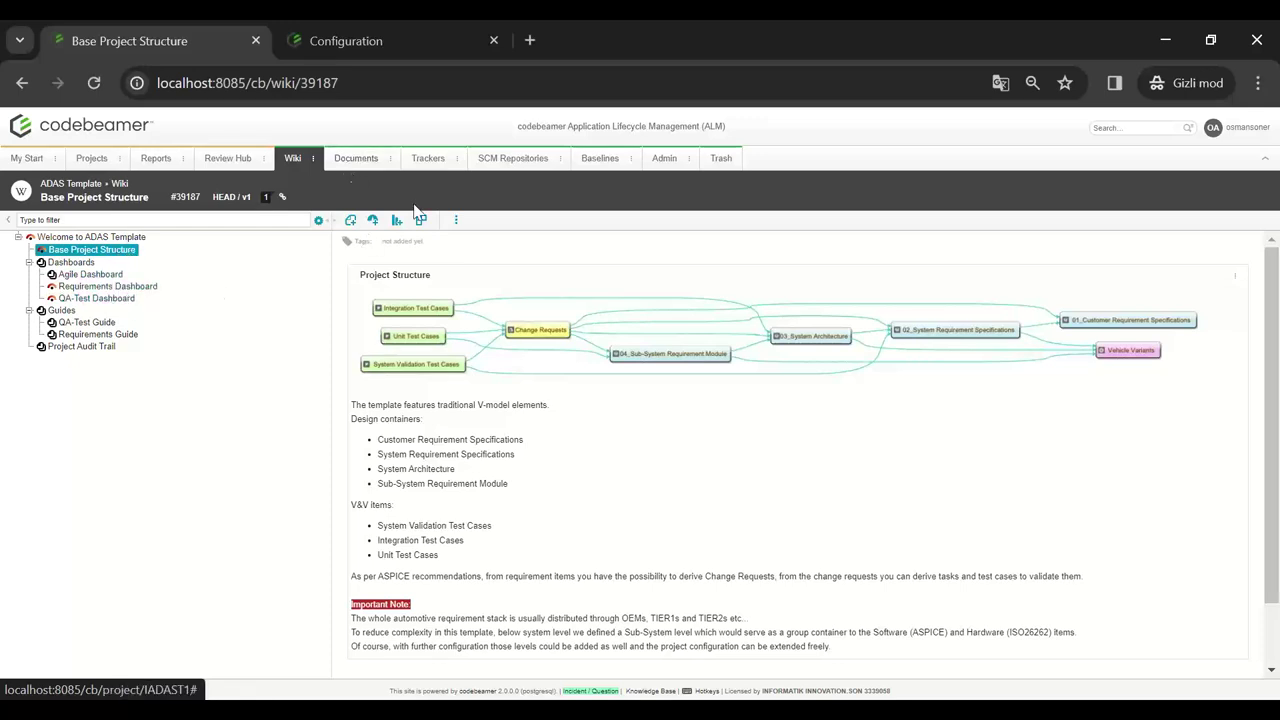
- View the Requirements Dashboard and look through the QA-Test Dashboard of the ADAS Template project
{"action": "left_click", "coordinate": [146, 287]}
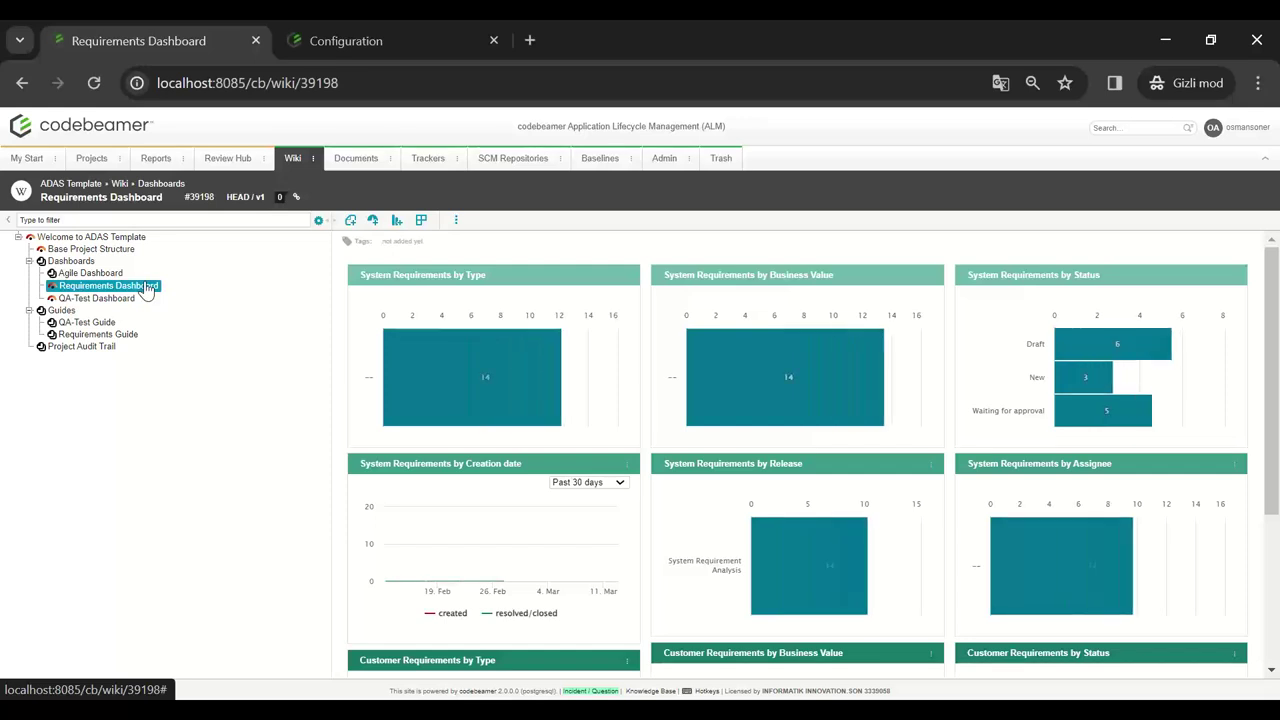
{"action": "left_click", "coordinate": [128, 306]}
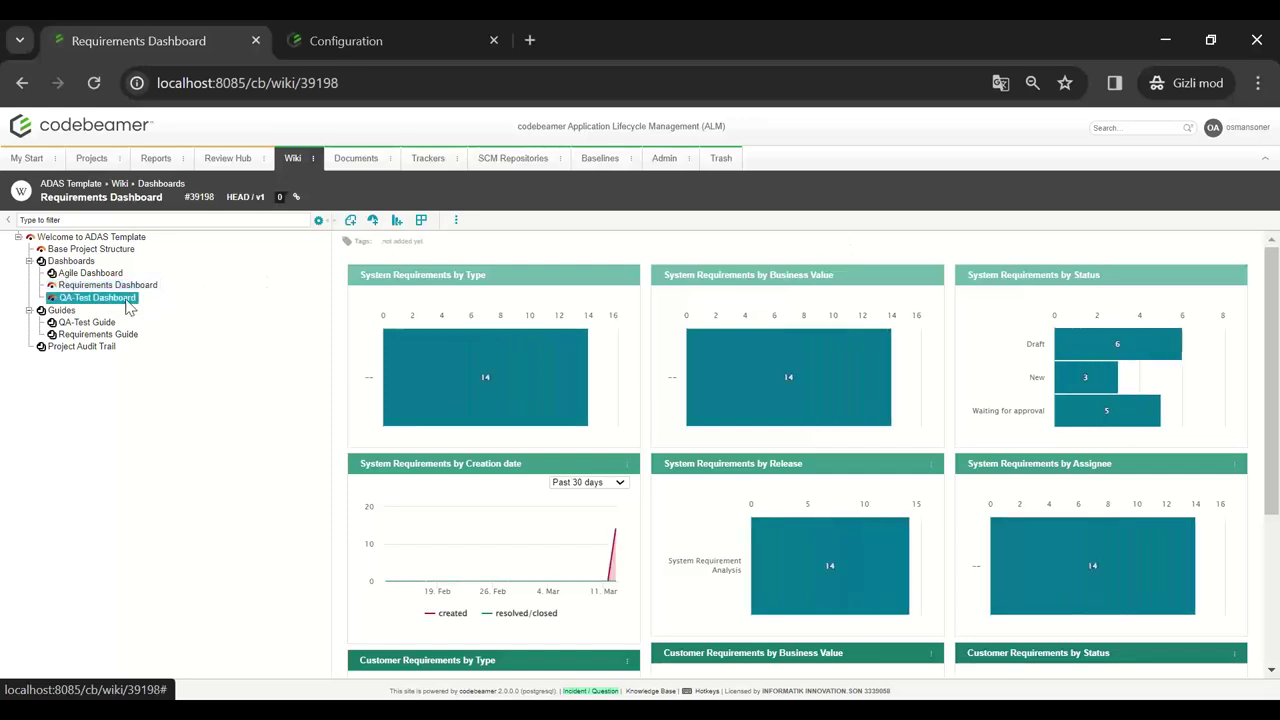
{"action": "scroll", "coordinate": [459, 291], "scroll_direction": "down", "scroll_amount": 1}
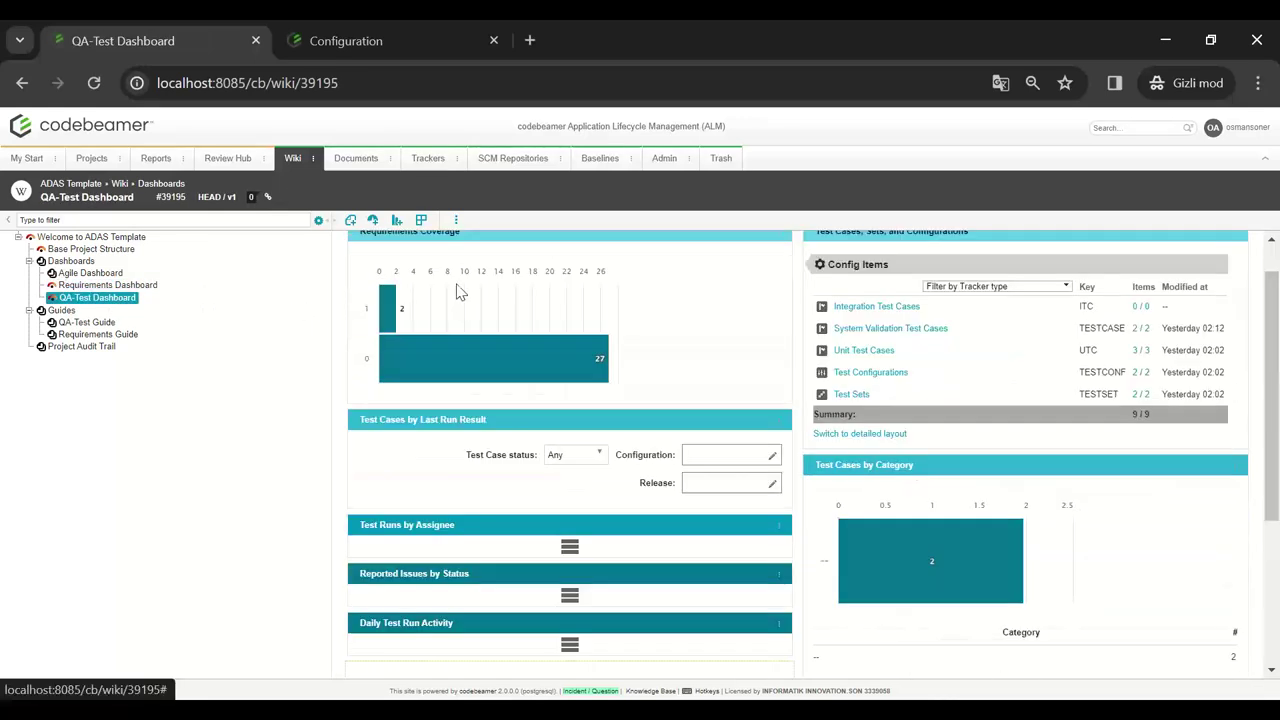
{"action": "scroll", "coordinate": [459, 291], "scroll_direction": "down", "scroll_amount": 3}
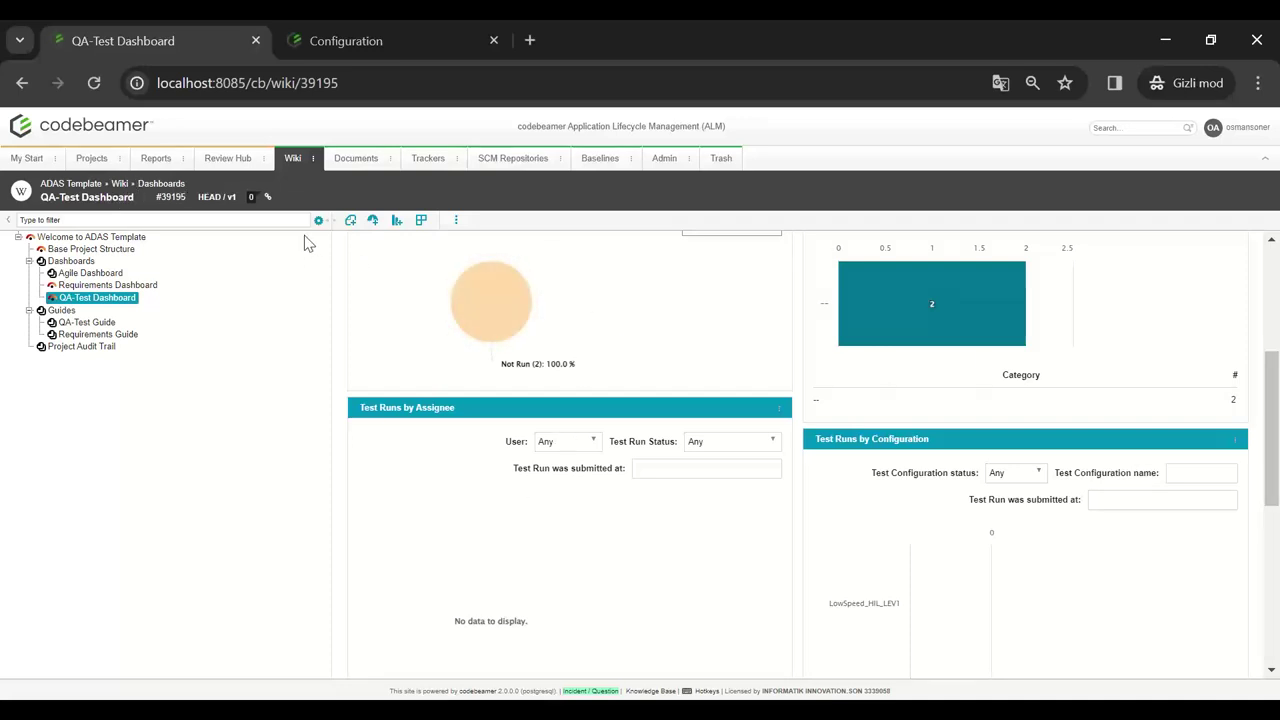
- Open the Intland_ADAS_template project from the project browser and expand its Guides and Dashboards wiki branches
{"action": "left_click", "coordinate": [104, 165]}
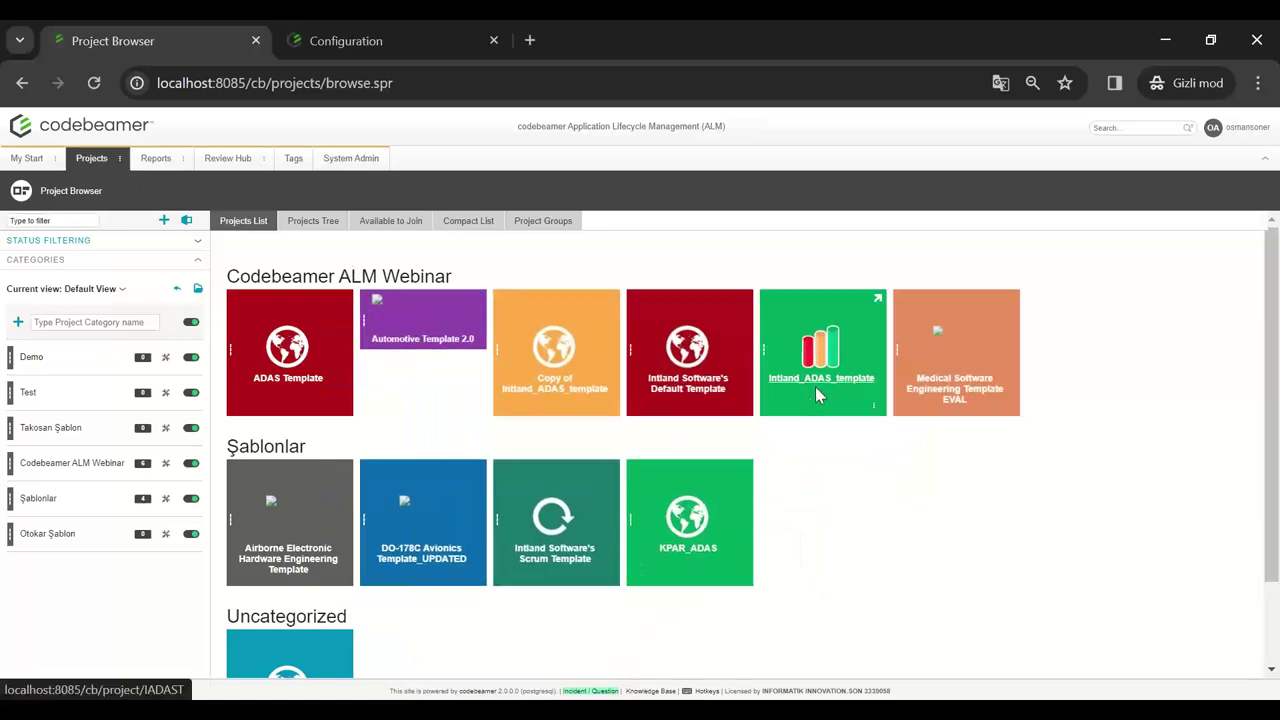
{"action": "left_click", "coordinate": [815, 390]}
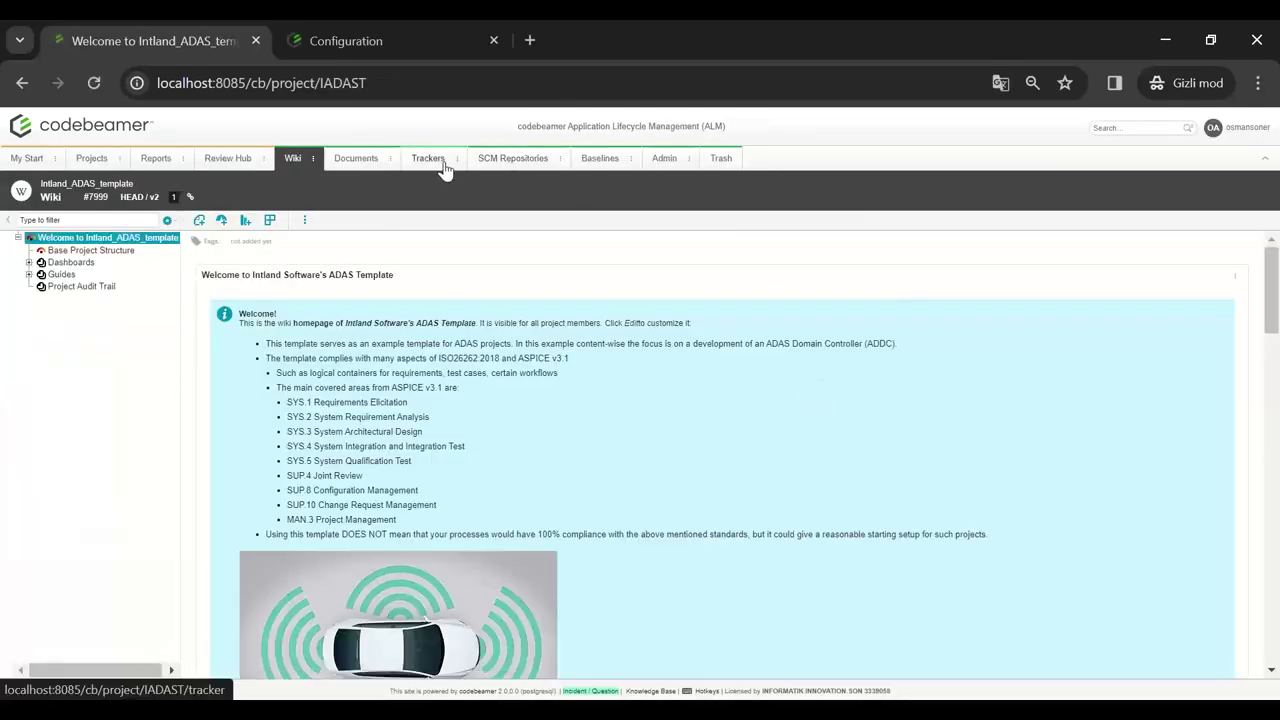
{"action": "left_click", "coordinate": [29, 274]}
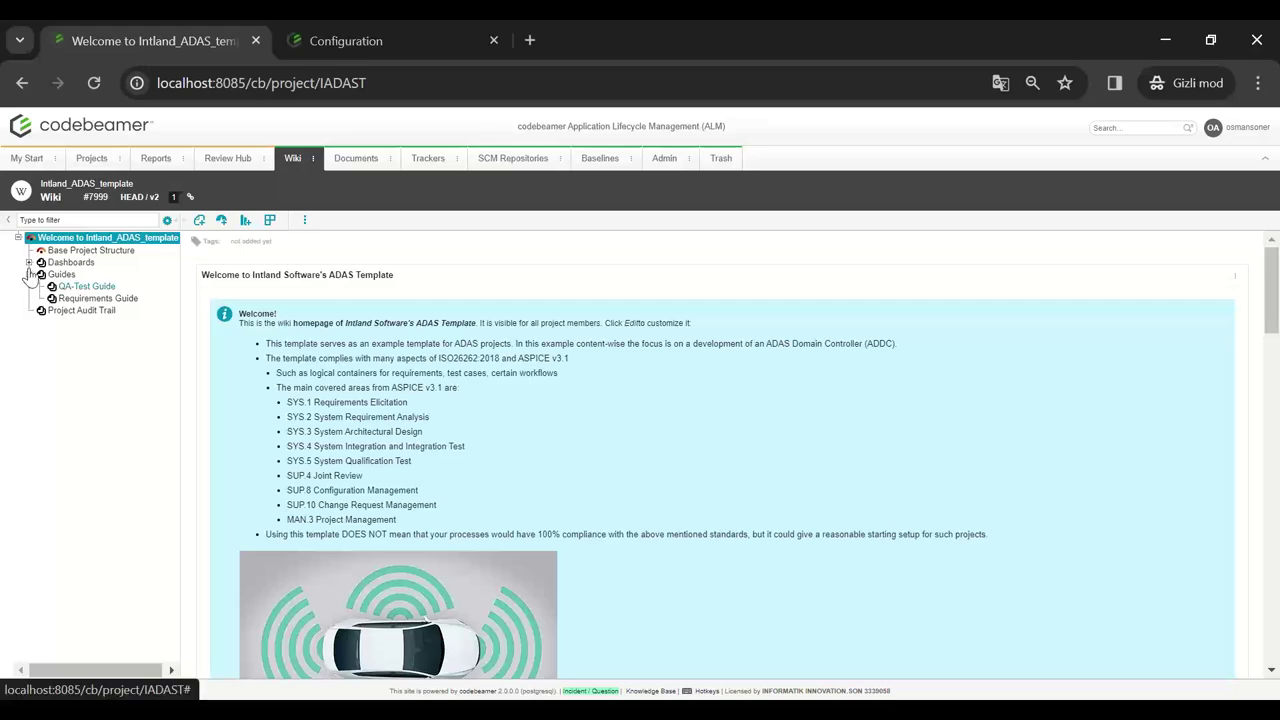
{"action": "left_click", "coordinate": [29, 262]}
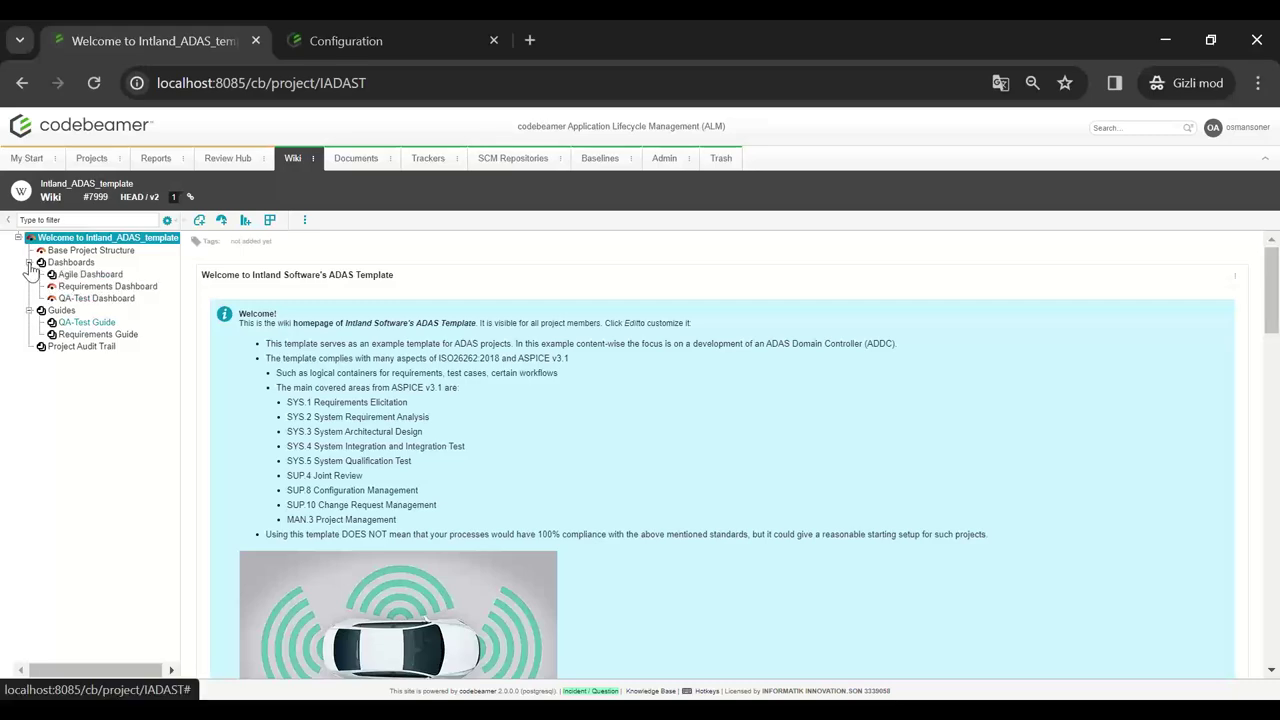
- Open the QA-Test Dashboard of Intland_ADAS_template and examine its test run charts by assignee and configuration and its reported issues
{"action": "left_click", "coordinate": [77, 298]}
{"action": "scroll", "coordinate": [445, 428], "scroll_direction": "down", "scroll_amount": 5}
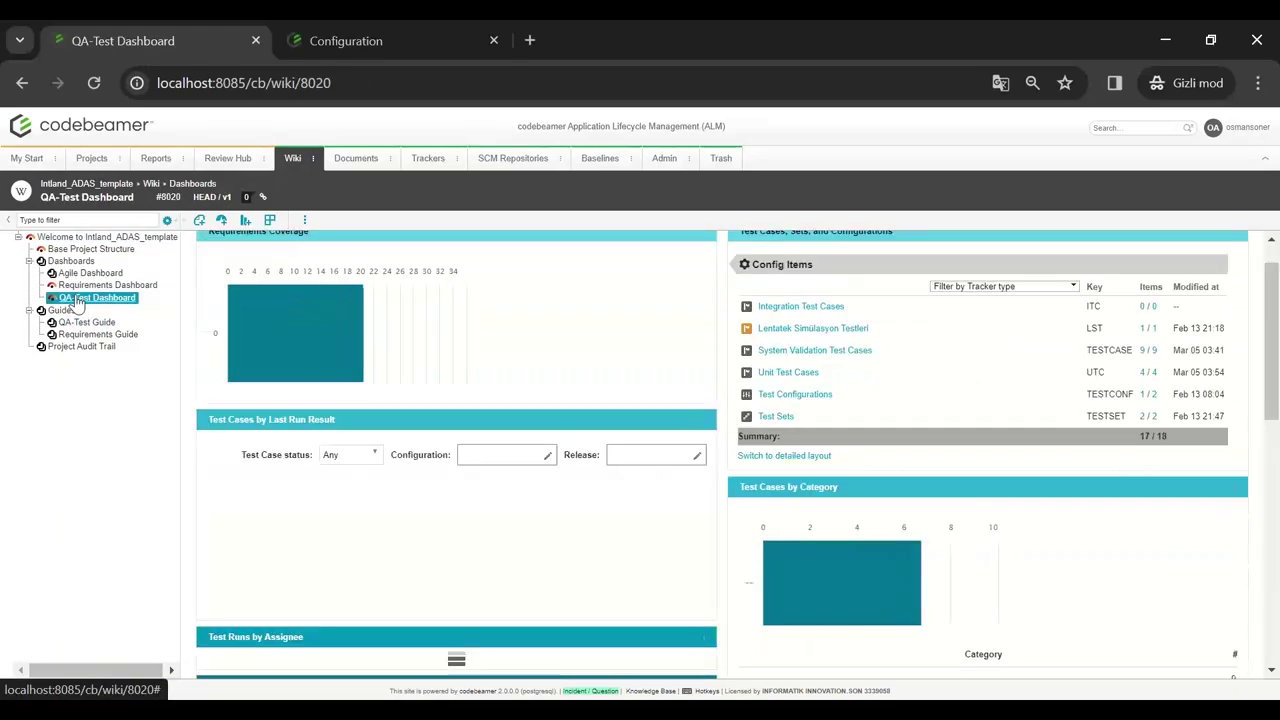
{"action": "scroll", "coordinate": [443, 422], "scroll_direction": "down", "scroll_amount": 4}
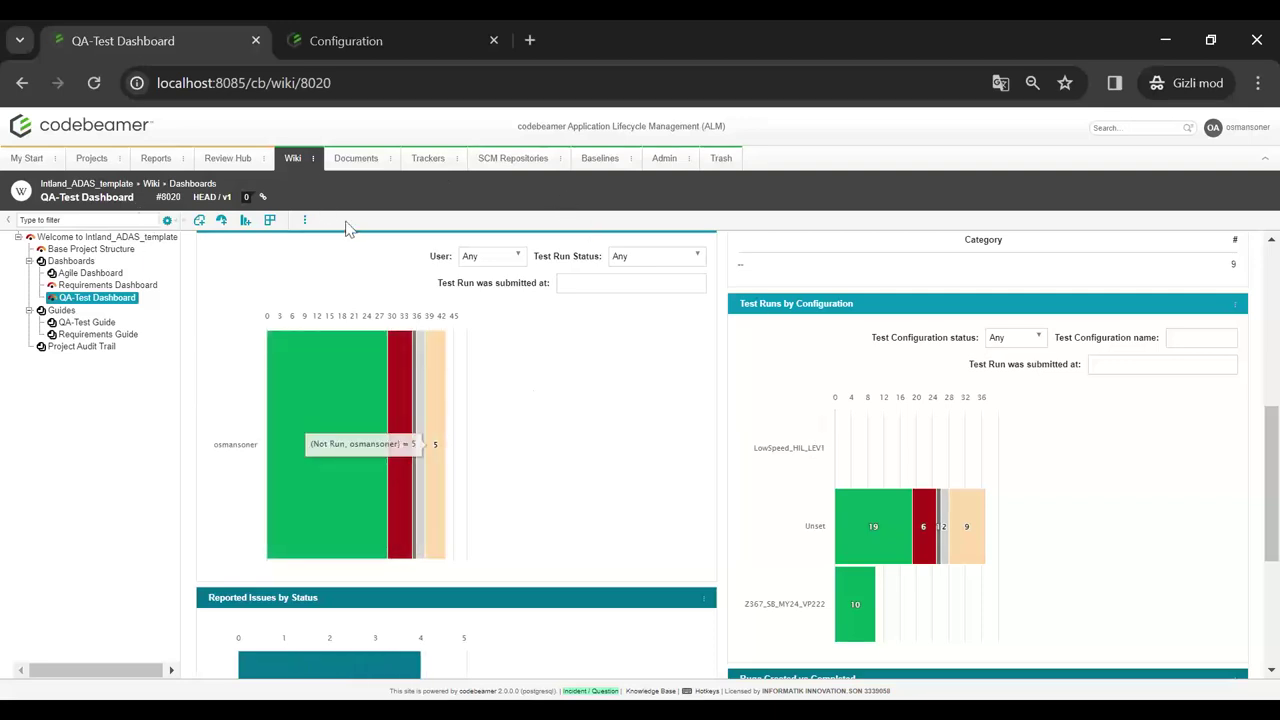
{"action": "scroll", "coordinate": [346, 270], "scroll_direction": "down", "scroll_amount": 1}
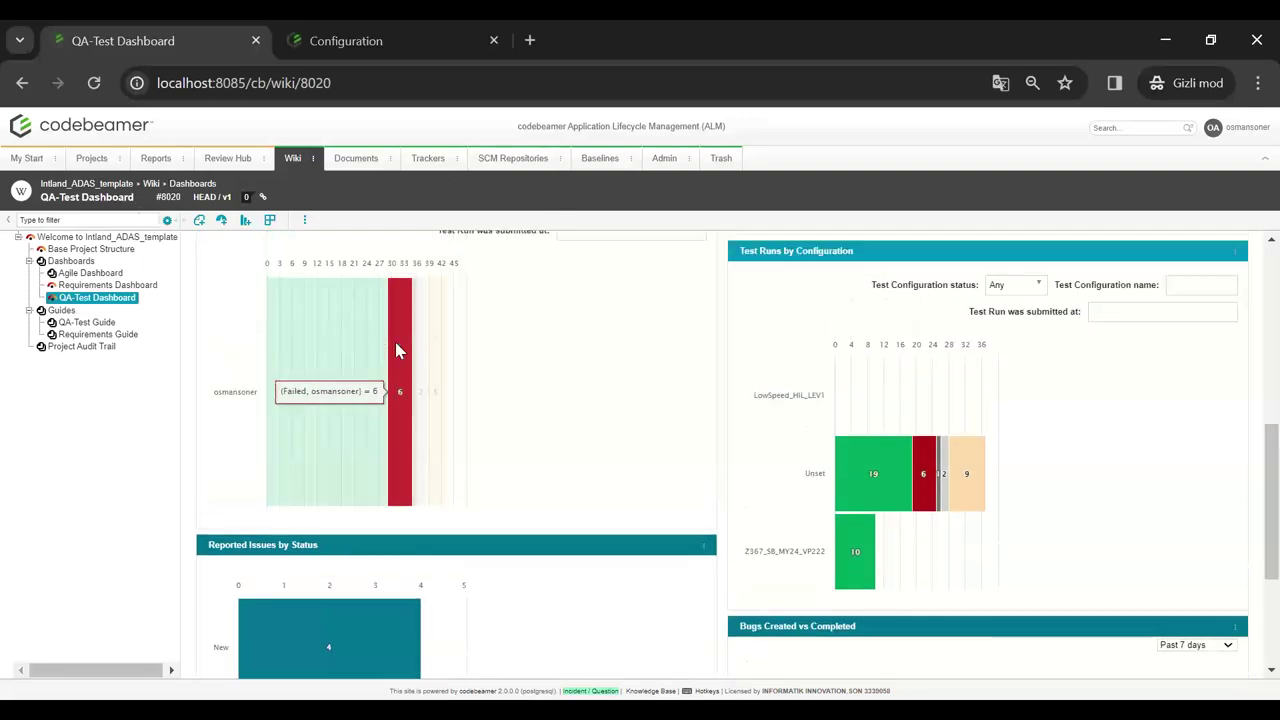
{"action": "scroll", "coordinate": [396, 350], "scroll_direction": "up", "scroll_amount": 2}
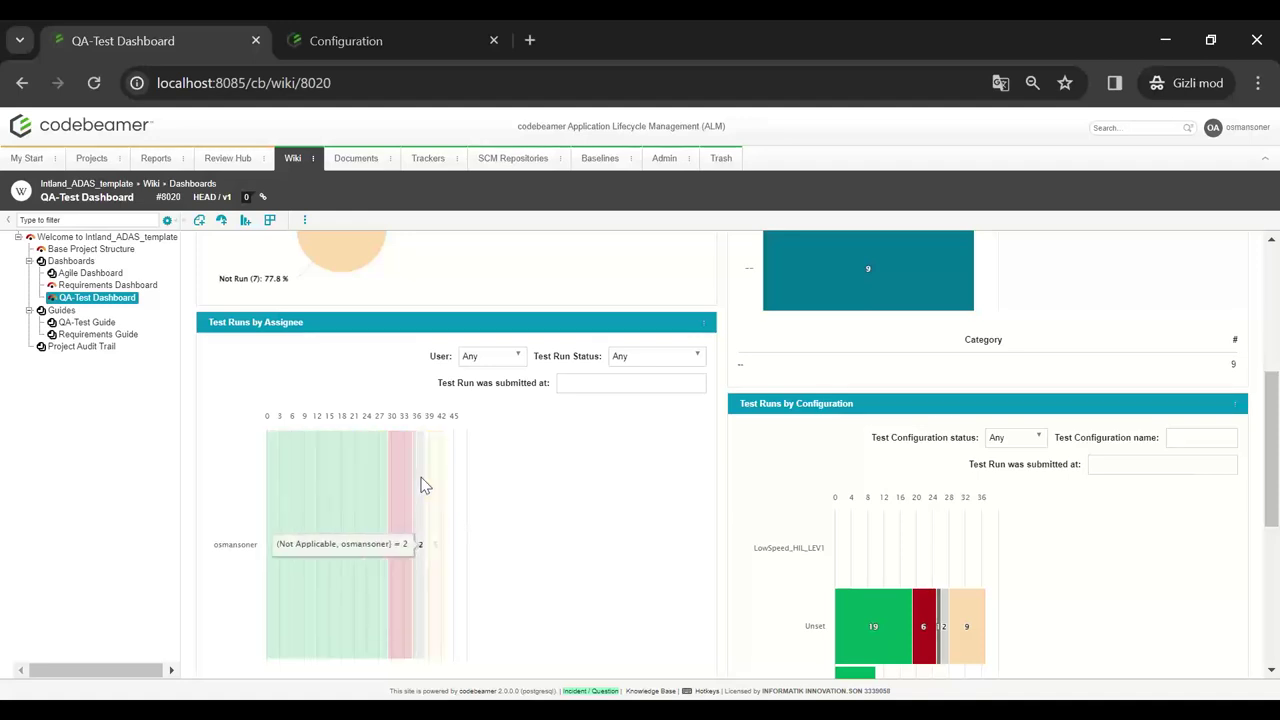
{"action": "scroll", "coordinate": [994, 491], "scroll_direction": "down", "scroll_amount": 3}
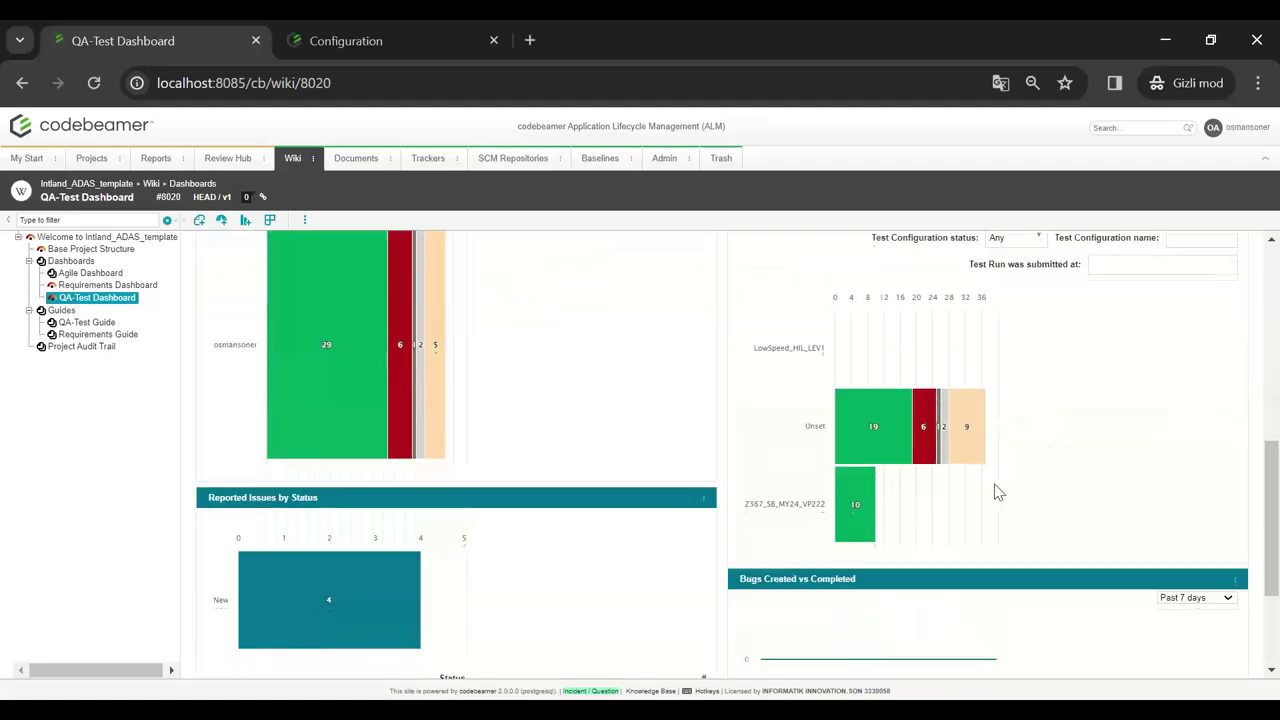
{"action": "scroll", "coordinate": [996, 492], "scroll_direction": "up", "scroll_amount": 3}
{"action": "scroll", "coordinate": [996, 492], "scroll_direction": "up", "scroll_amount": 5}
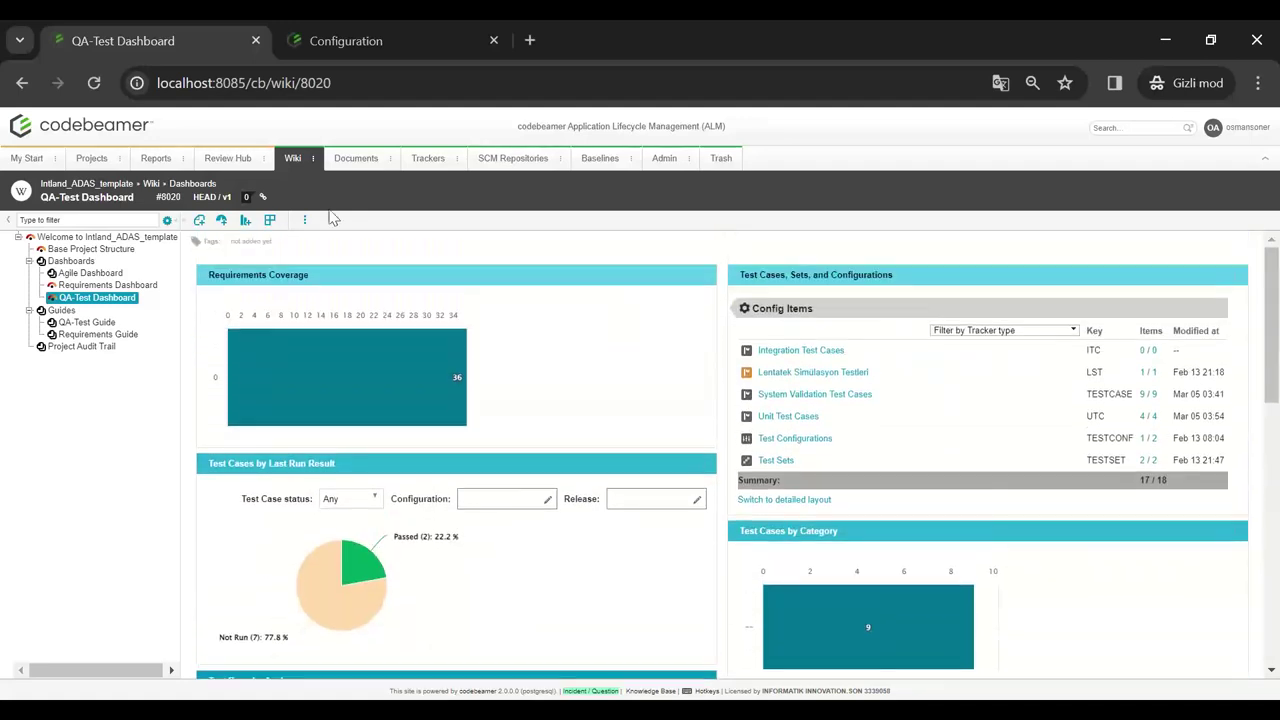
- Reopen the ADAS Template project to view its Documents and Trackers pages, and return to the project browser
{"action": "left_click", "coordinate": [92, 158]}
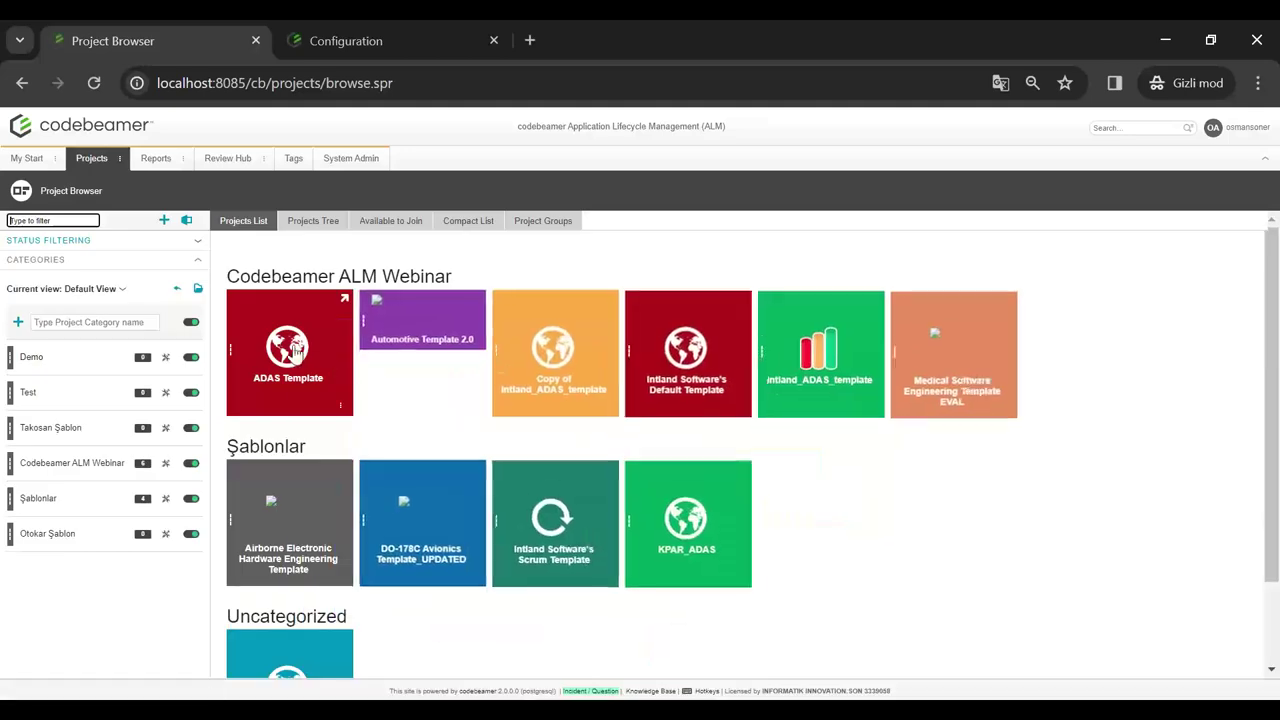
{"action": "left_click", "coordinate": [295, 383]}
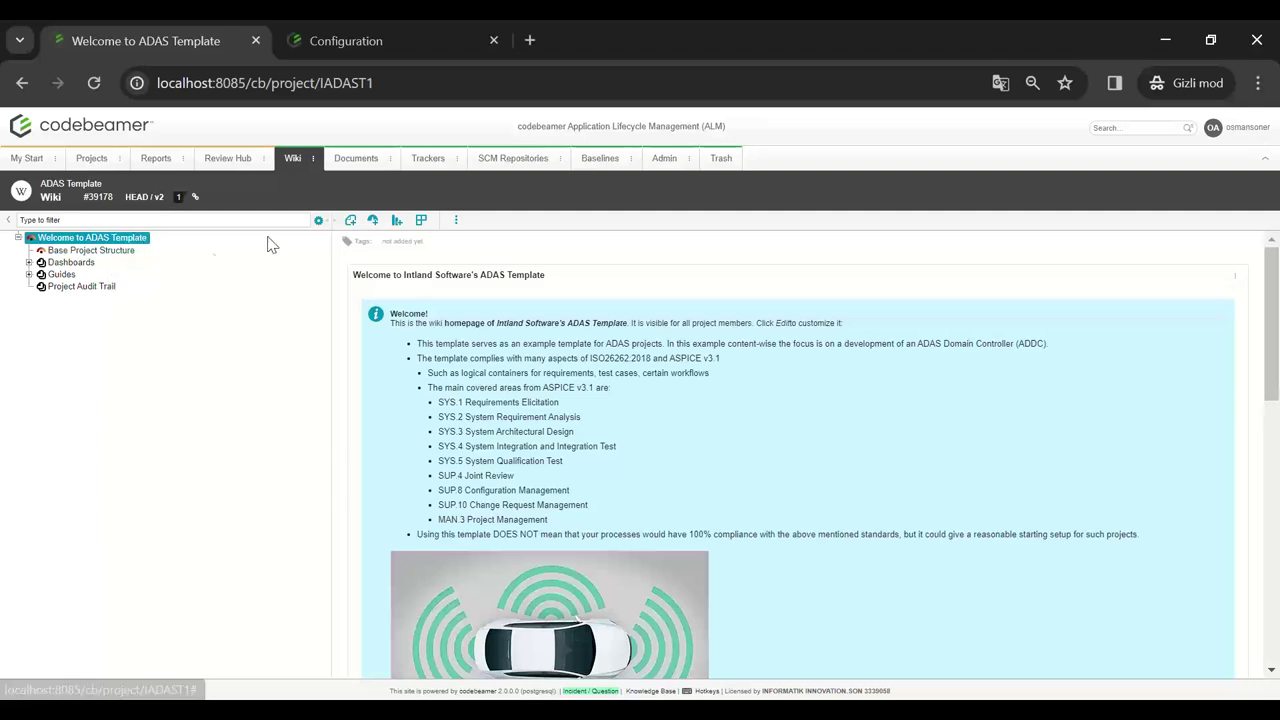
{"action": "left_click", "coordinate": [366, 162]}
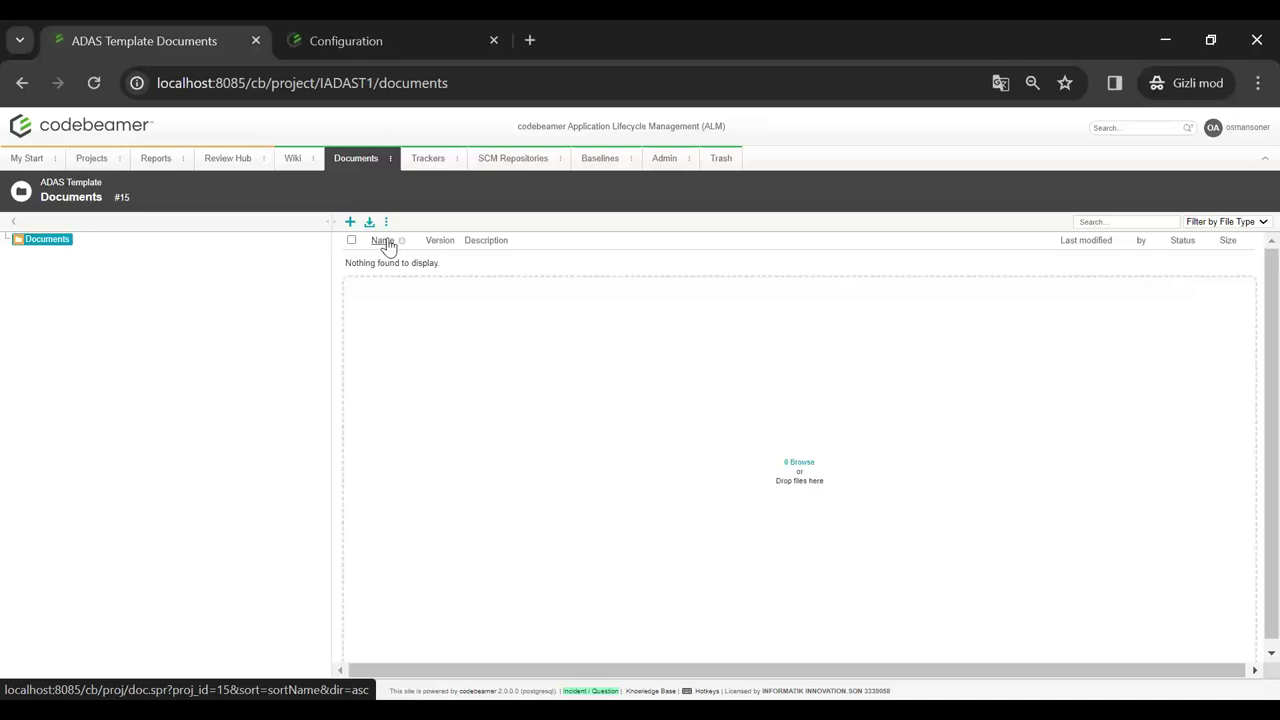
{"action": "left_click", "coordinate": [438, 160]}
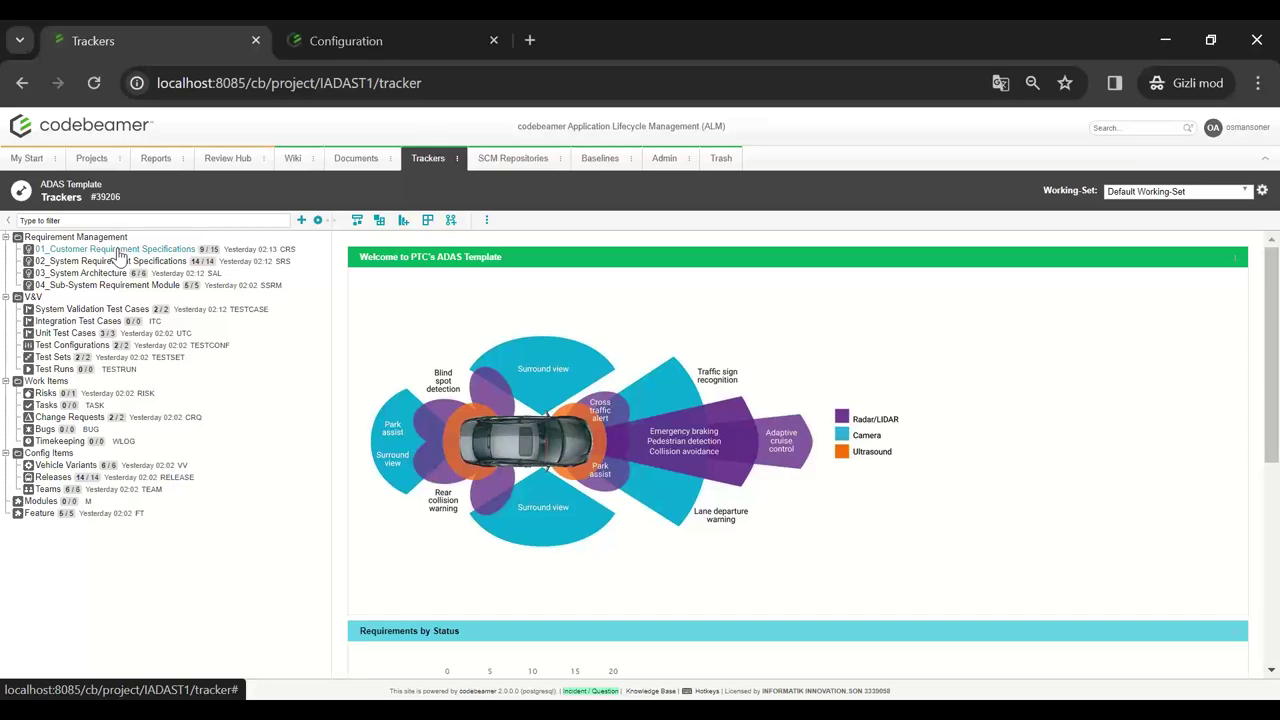
{"action": "left_click", "coordinate": [103, 167]}
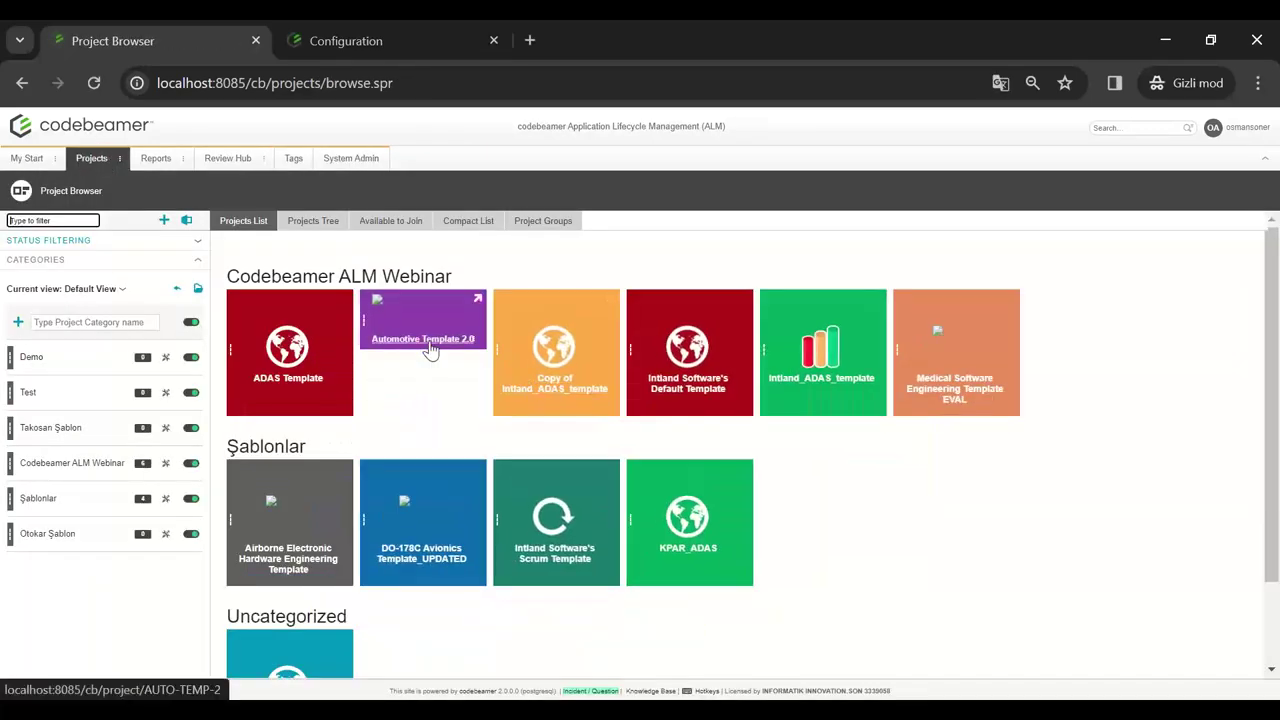
- Open the Trackers page of the Automotive Template 2.0 project and look through its tracker tree from Reviews to Support Trackers
{"action": "left_click", "coordinate": [450, 345]}
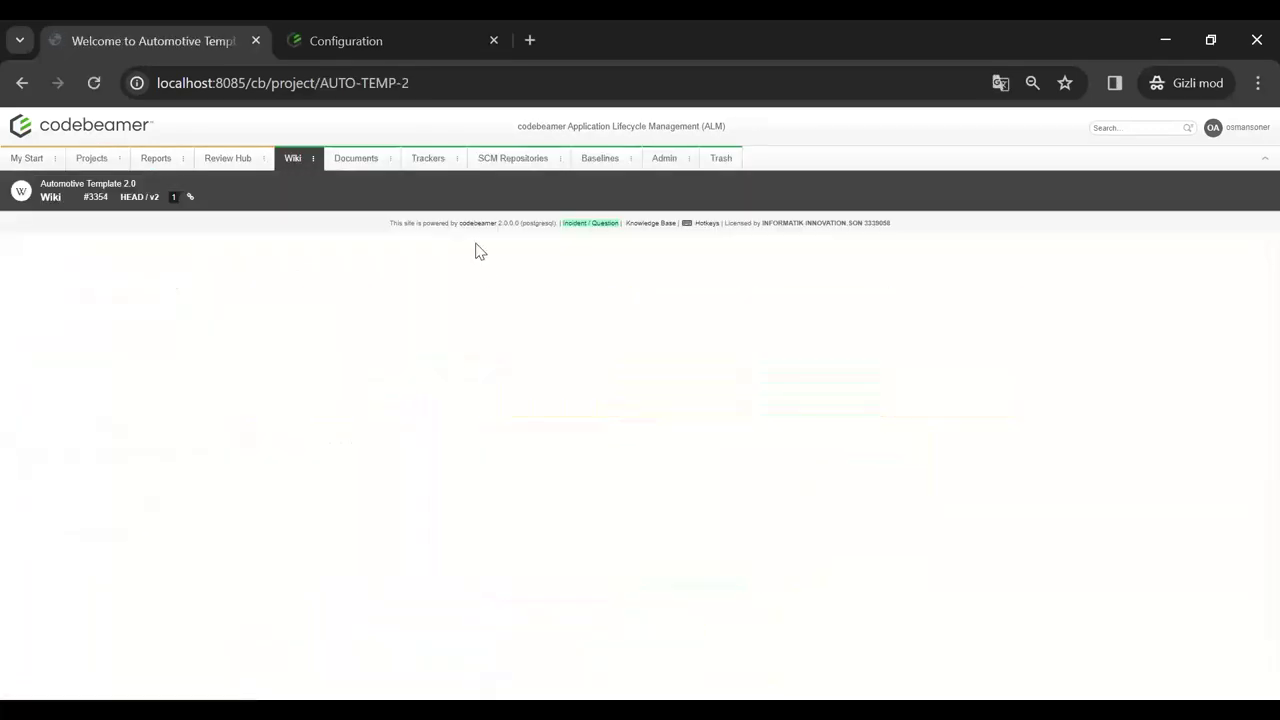
{"action": "left_click", "coordinate": [425, 170]}
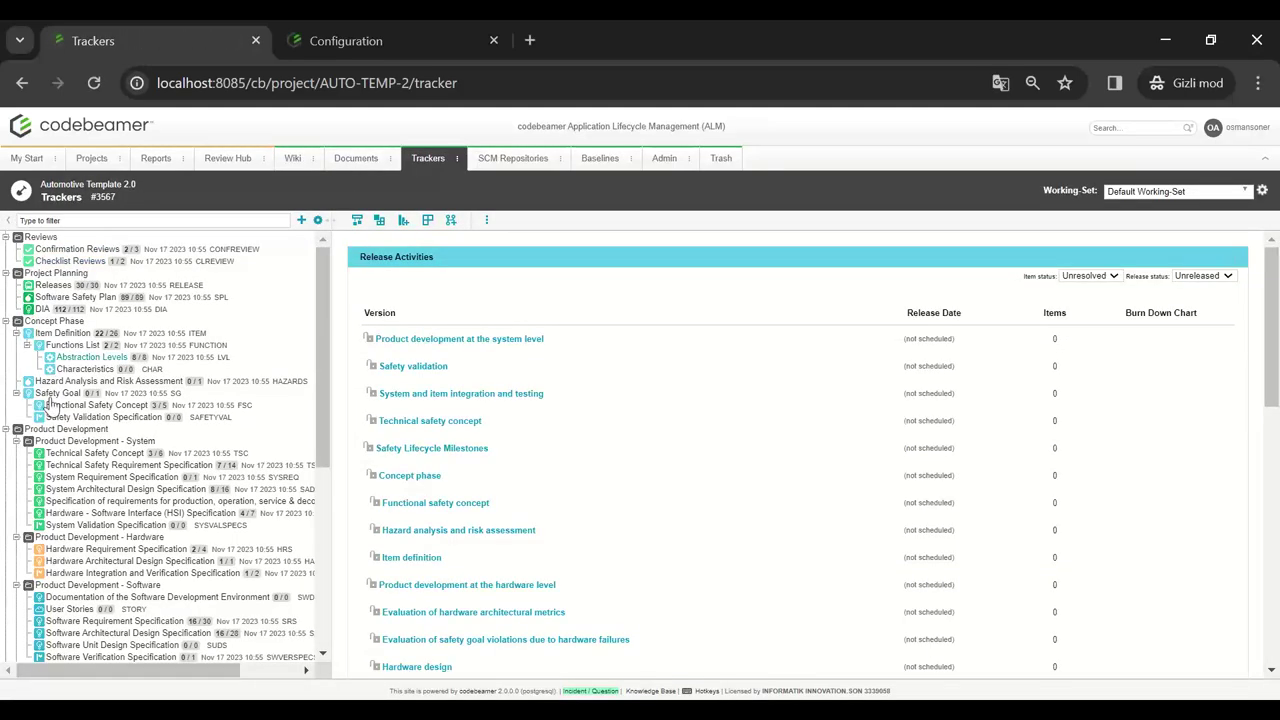
{"action": "scroll", "coordinate": [100, 330], "scroll_direction": "down", "scroll_amount": 4}
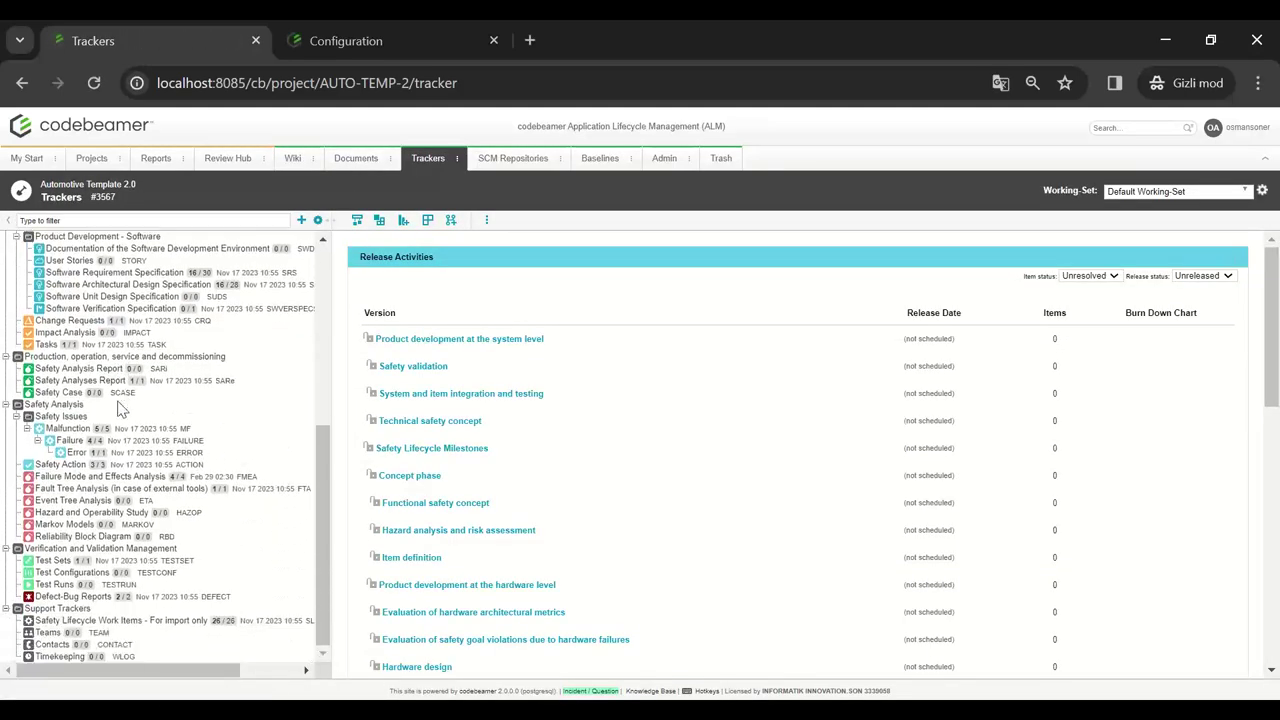
{"action": "scroll", "coordinate": [120, 409], "scroll_direction": "up", "scroll_amount": 4}
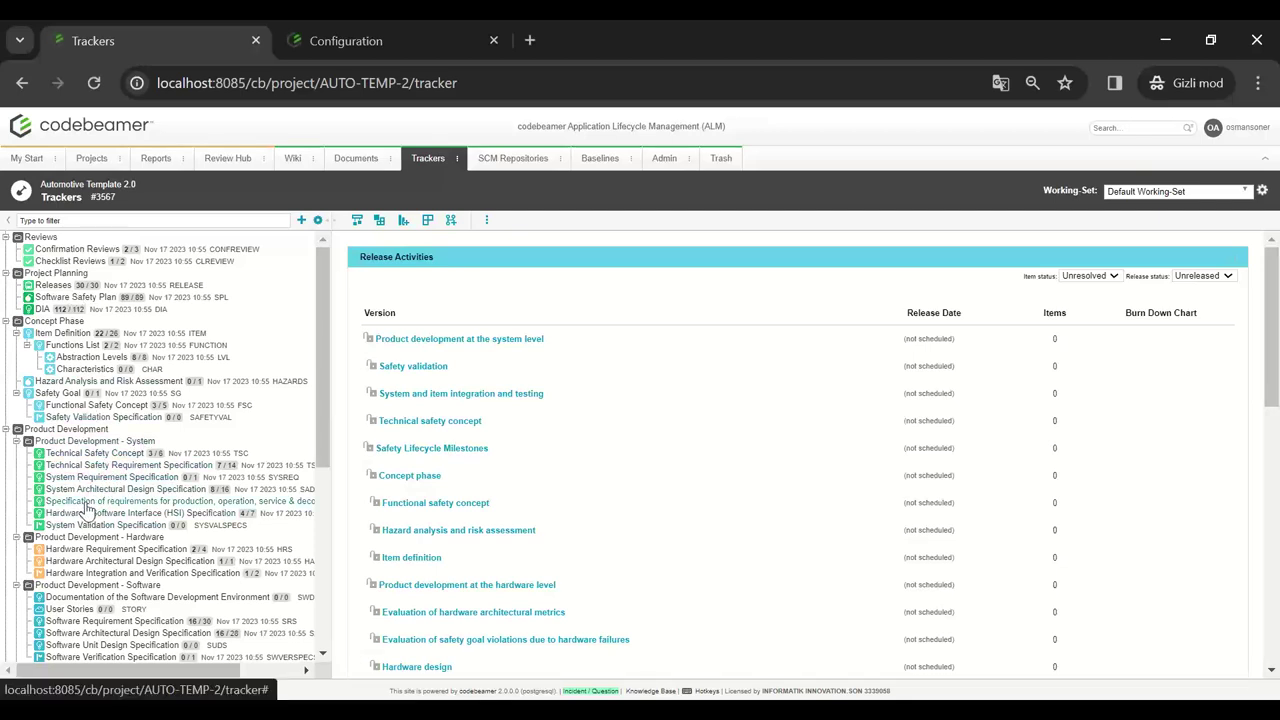
{"action": "scroll", "coordinate": [85, 510], "scroll_direction": "down", "scroll_amount": 1}
{"action": "scroll", "coordinate": [85, 510], "scroll_direction": "up", "scroll_amount": 1}
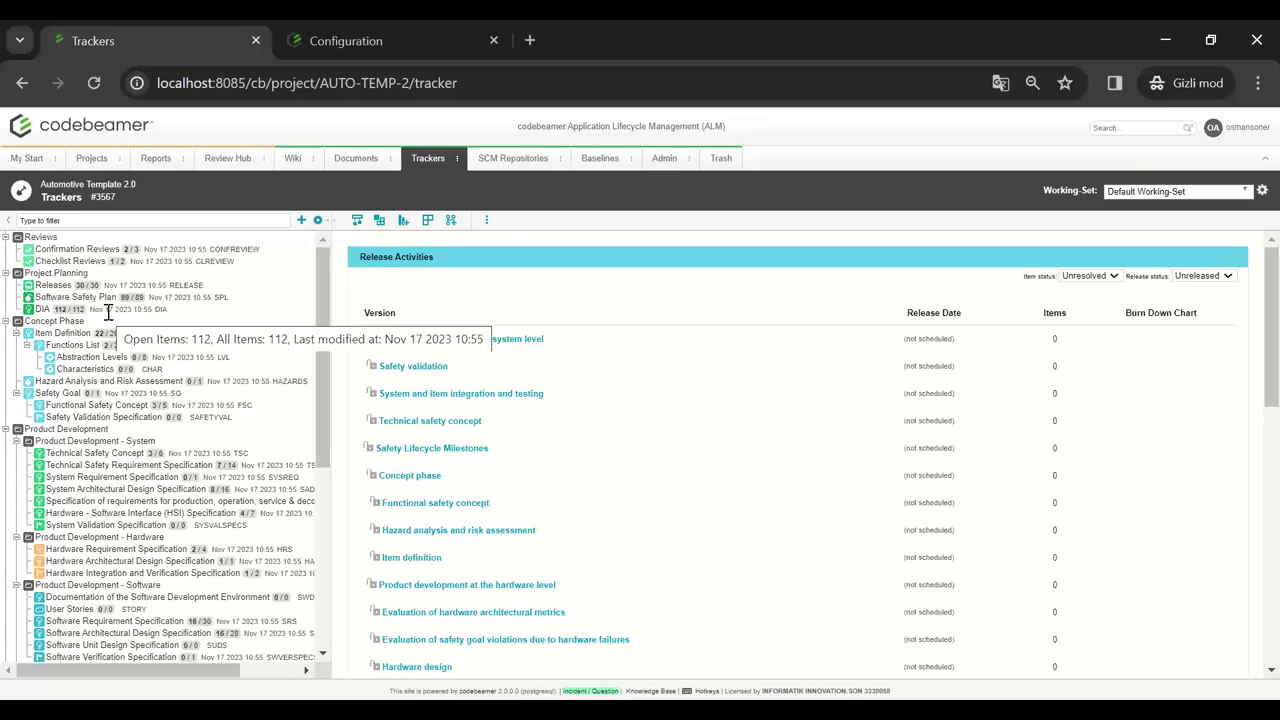
{"action": "scroll", "coordinate": [112, 330], "scroll_direction": "down", "scroll_amount": 4}
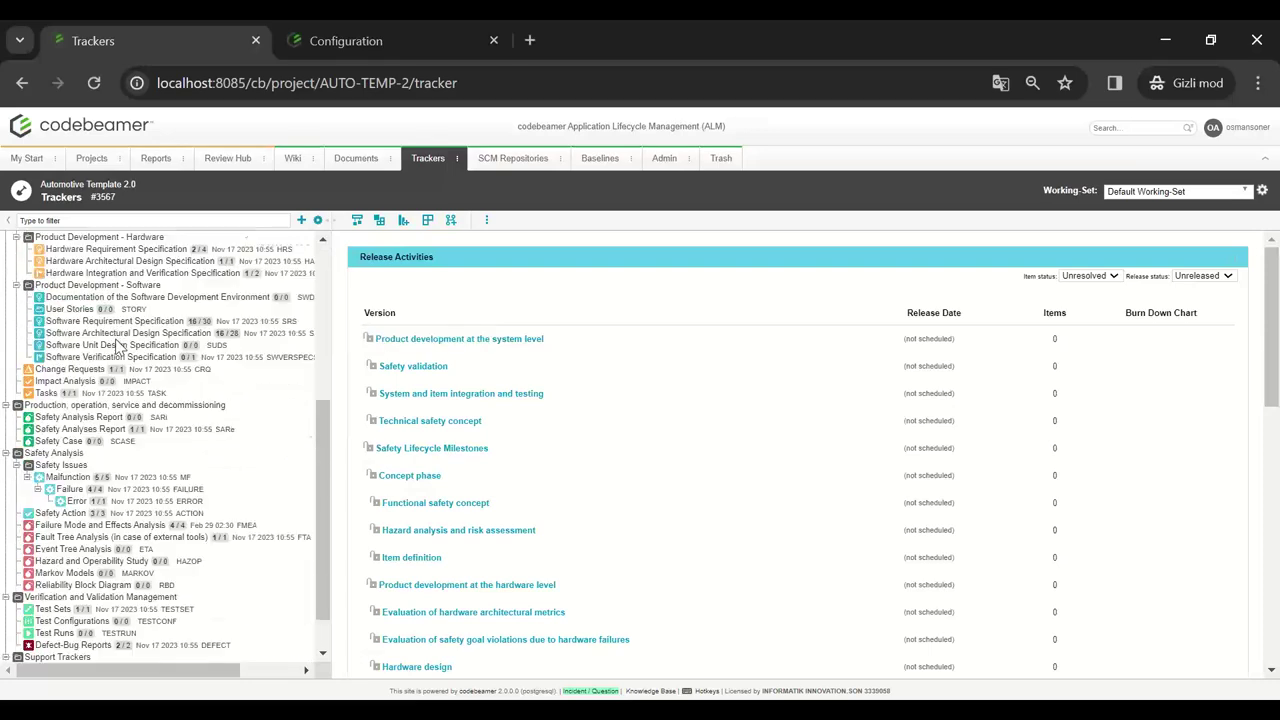
{"action": "scroll", "coordinate": [117, 340], "scroll_direction": "up", "scroll_amount": 4}
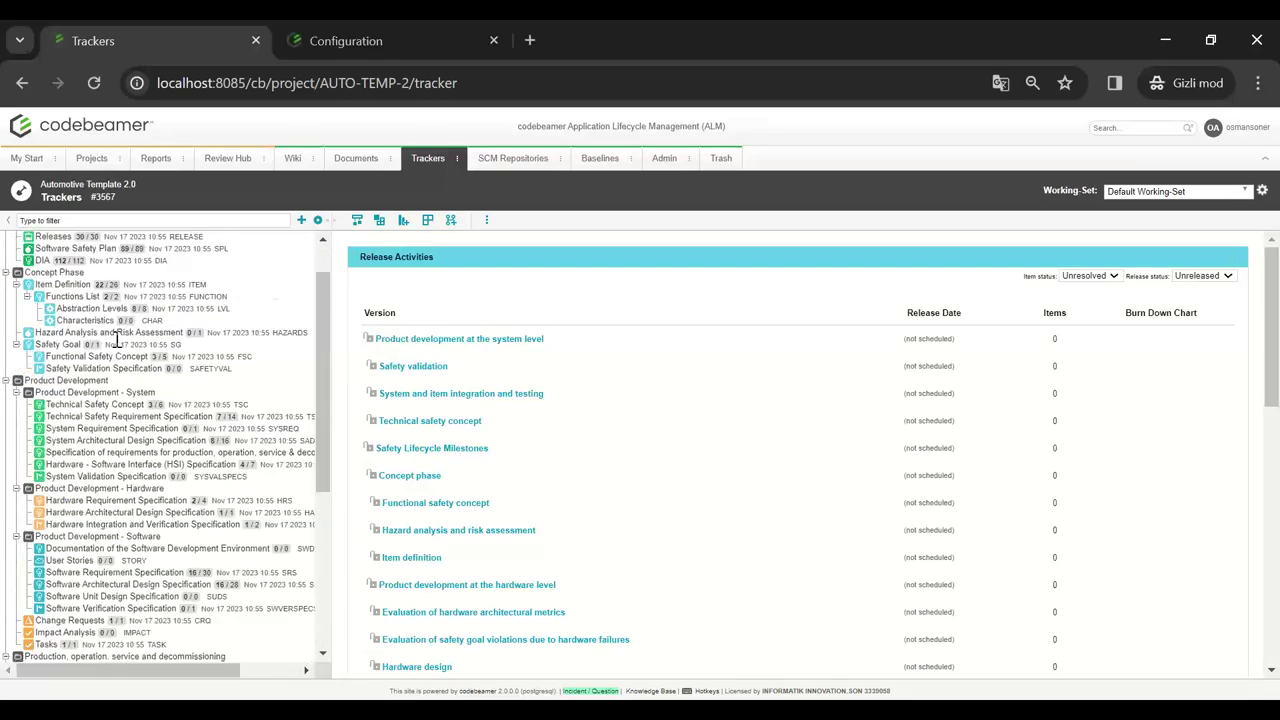
- Return to the project browser and open the tracker configuration diagram of the ADAS Template project
{"action": "left_click", "coordinate": [92, 160]}
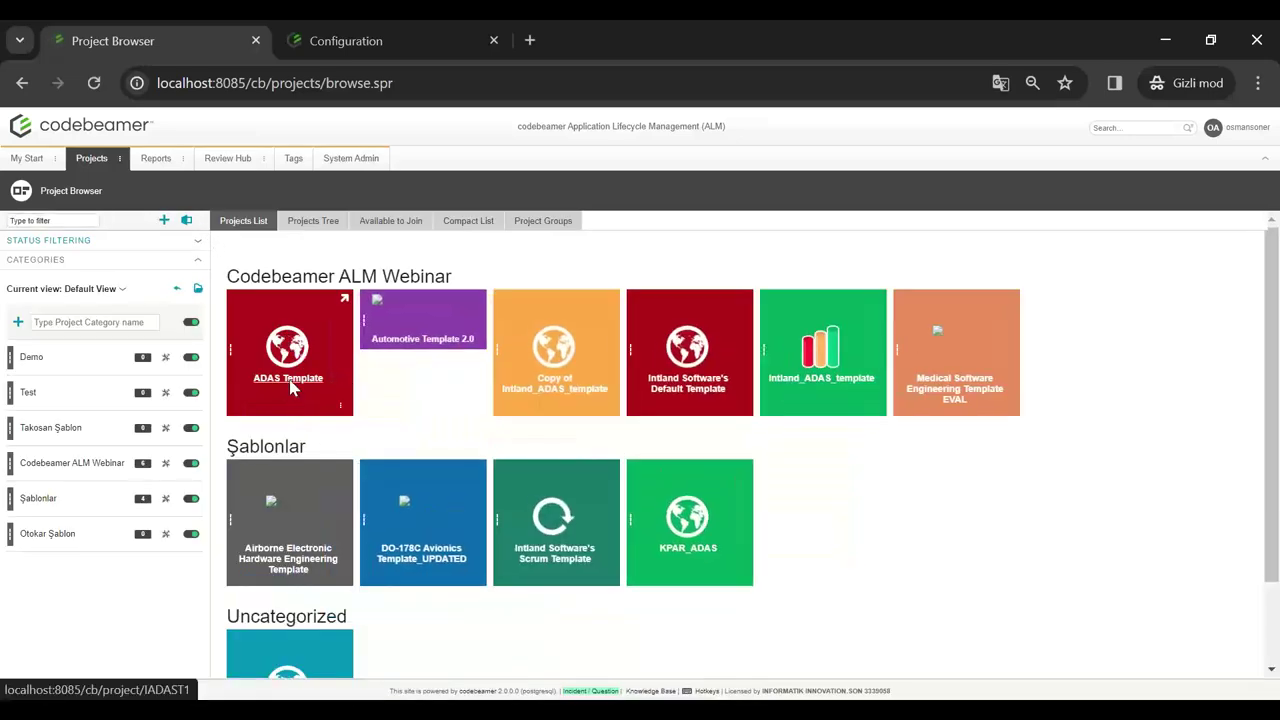
{"action": "left_click", "coordinate": [285, 345]}
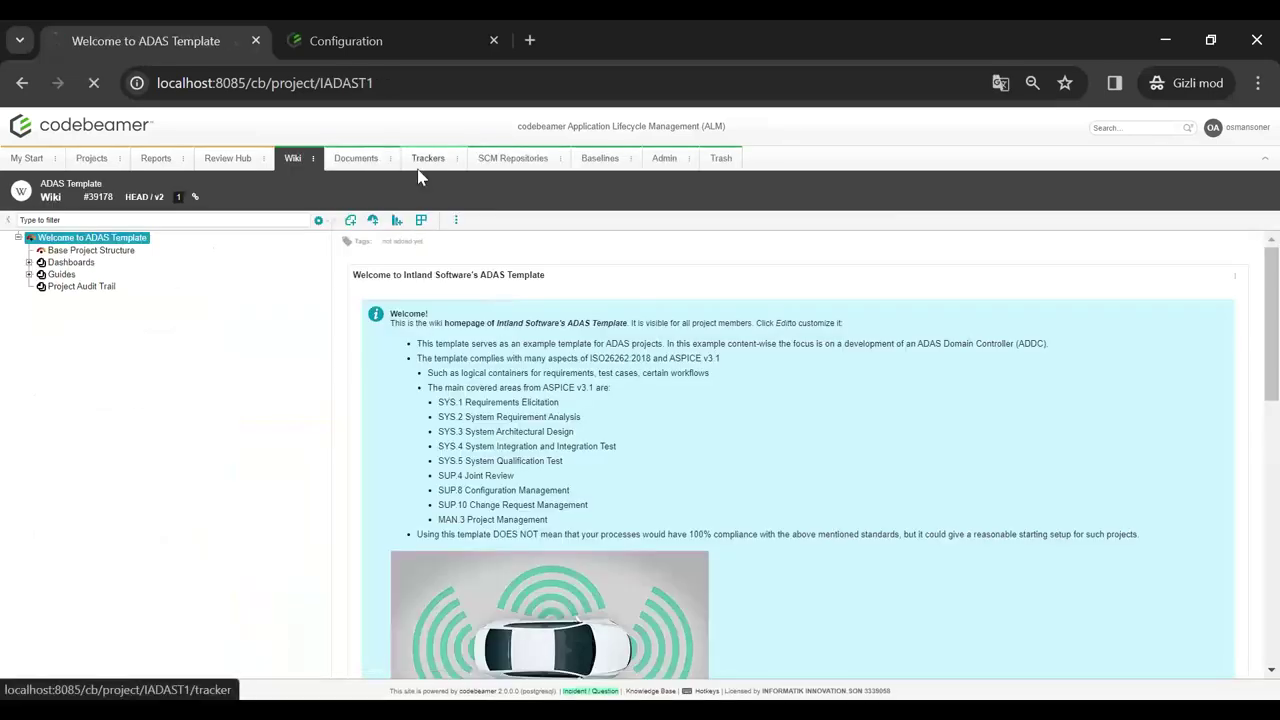
{"action": "left_click", "coordinate": [424, 162]}
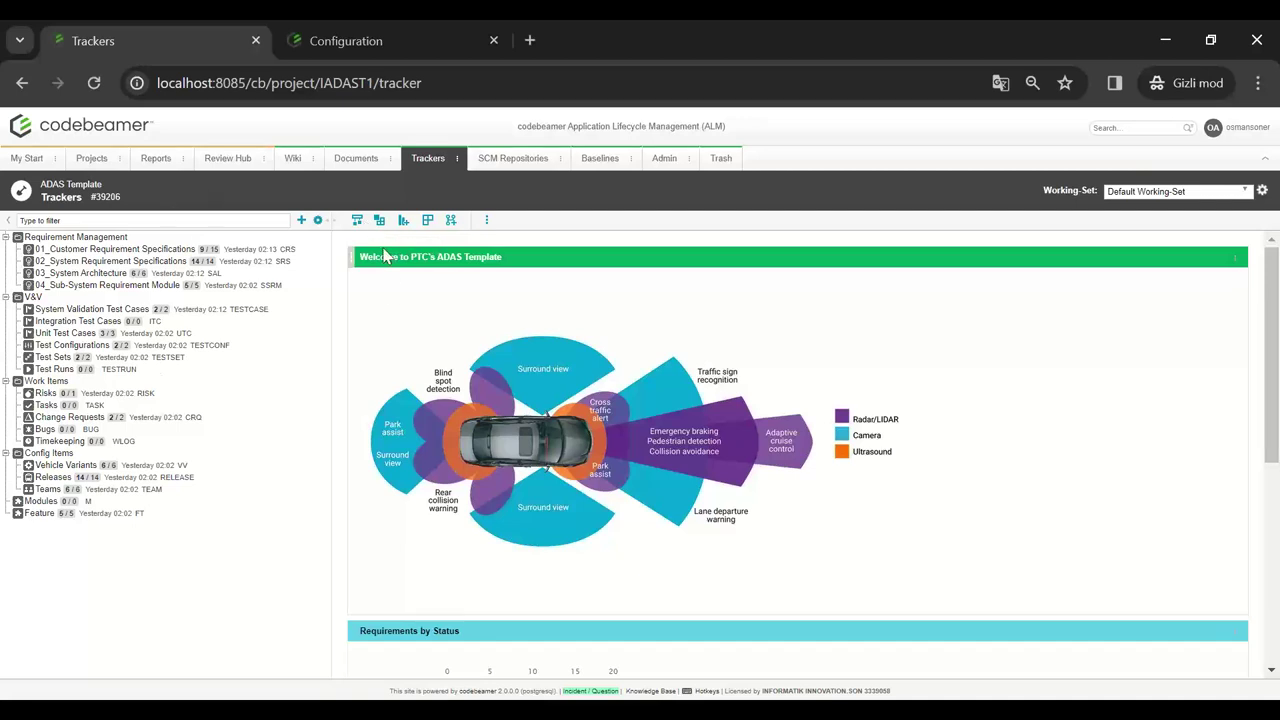
{"action": "left_click", "coordinate": [358, 221]}
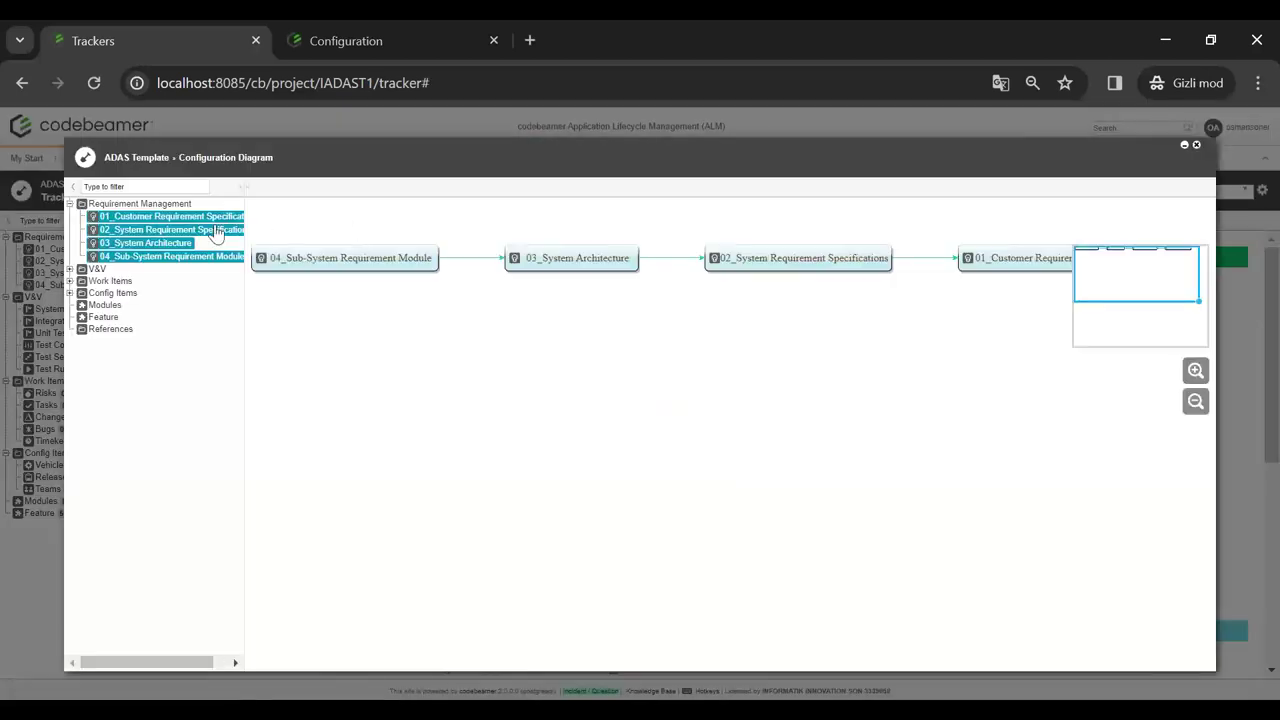
- Remove all four Requirement Management trackers from the configuration diagram and expand the V&V group
{"action": "left_click", "coordinate": [167, 256]}
{"action": "left_click", "coordinate": [150, 243]}
{"action": "left_click", "coordinate": [160, 229]}
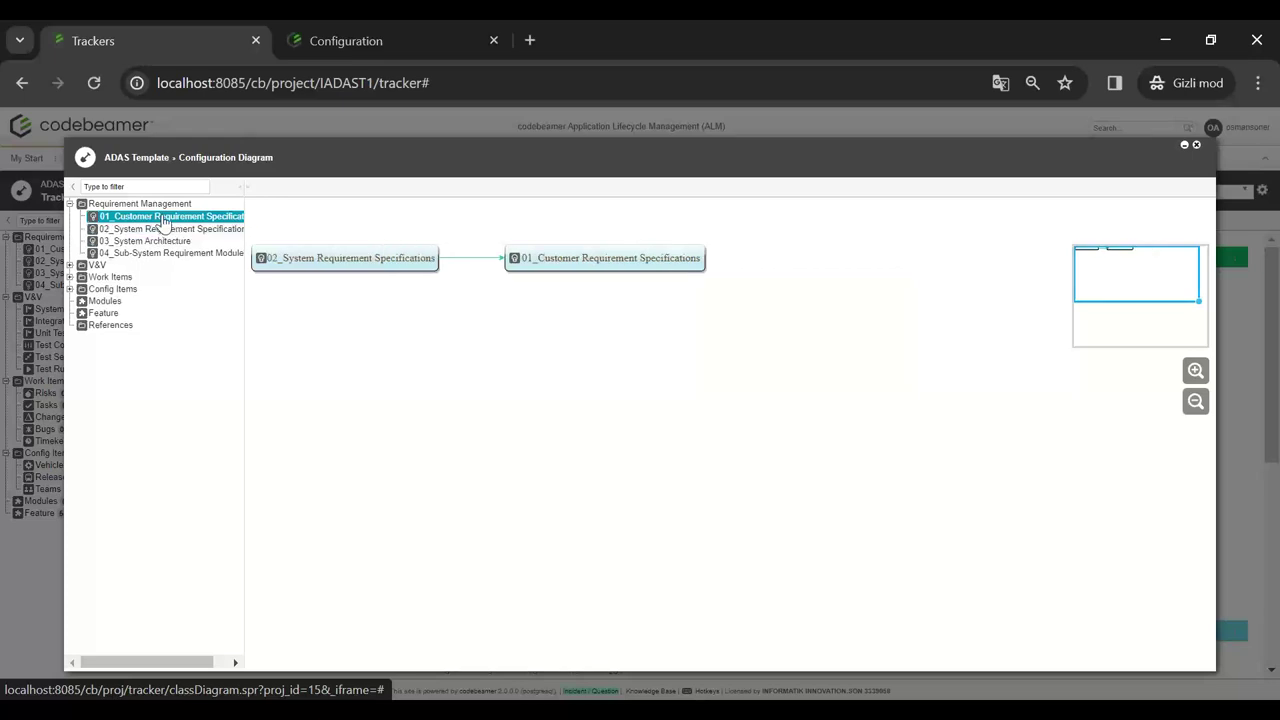
{"action": "left_click", "coordinate": [163, 217]}
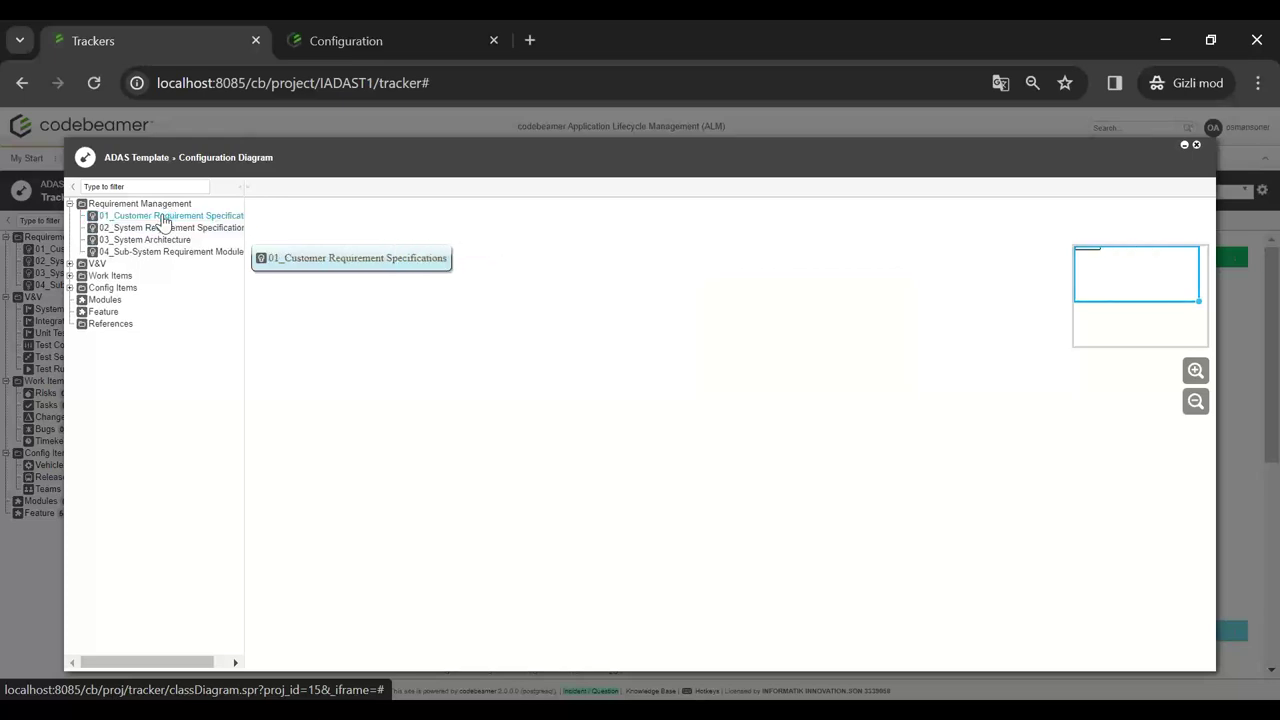
{"action": "left_click", "coordinate": [70, 265]}
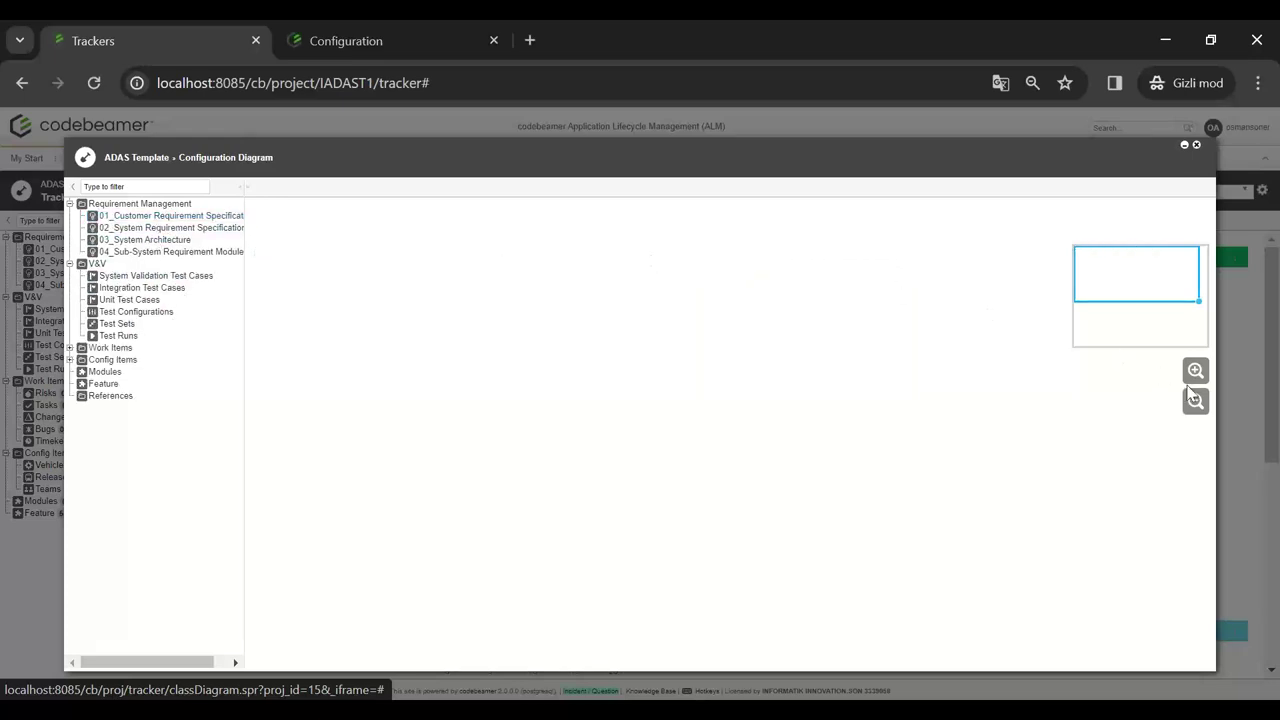
- Add the Customer Requirement, System Requirement, System Architecture and Sub-System Requirement trackers to the diagram one by one and examine their chain
{"action": "double_click", "coordinate": [155, 218]}
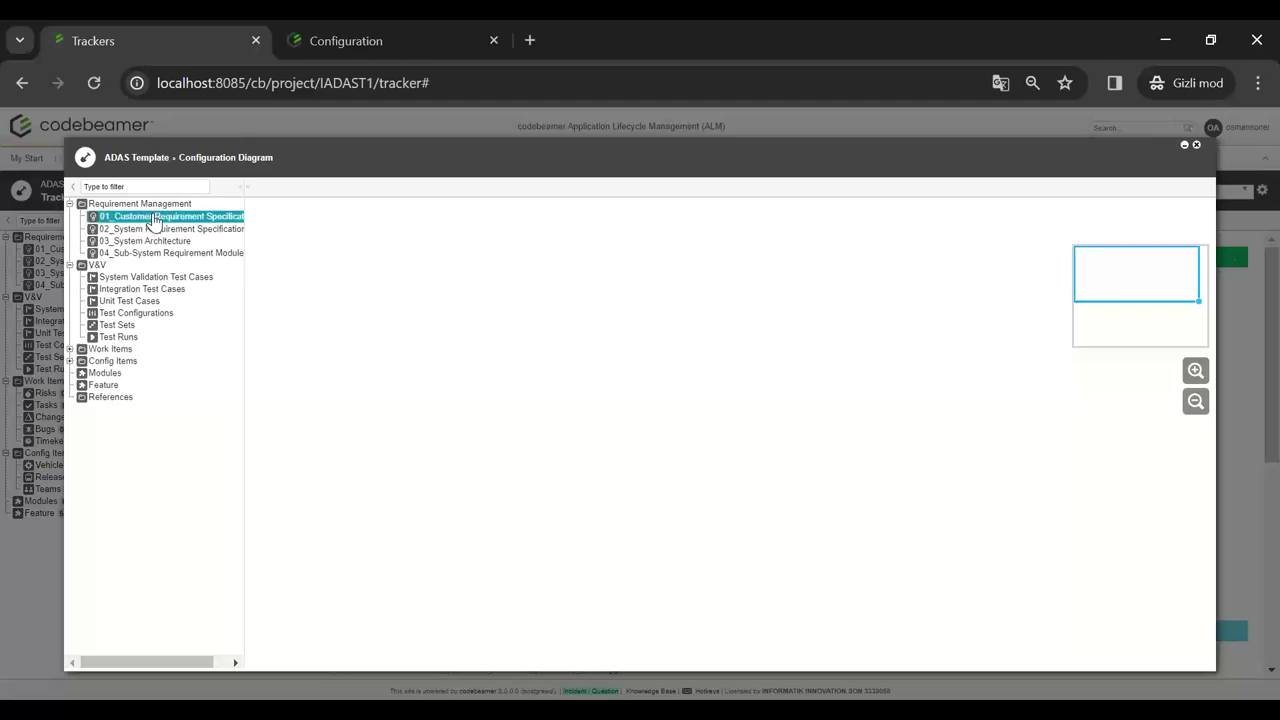
{"action": "double_click", "coordinate": [148, 230]}
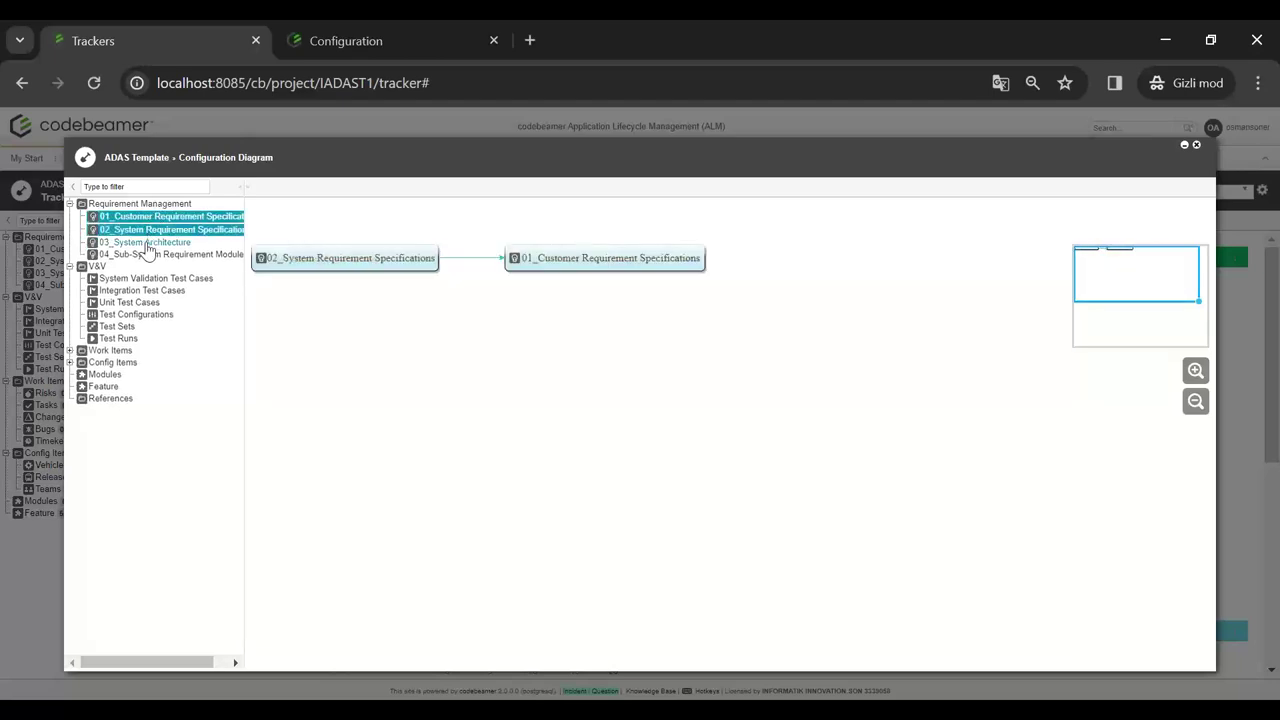
{"action": "double_click", "coordinate": [145, 242]}
{"action": "double_click", "coordinate": [143, 255]}
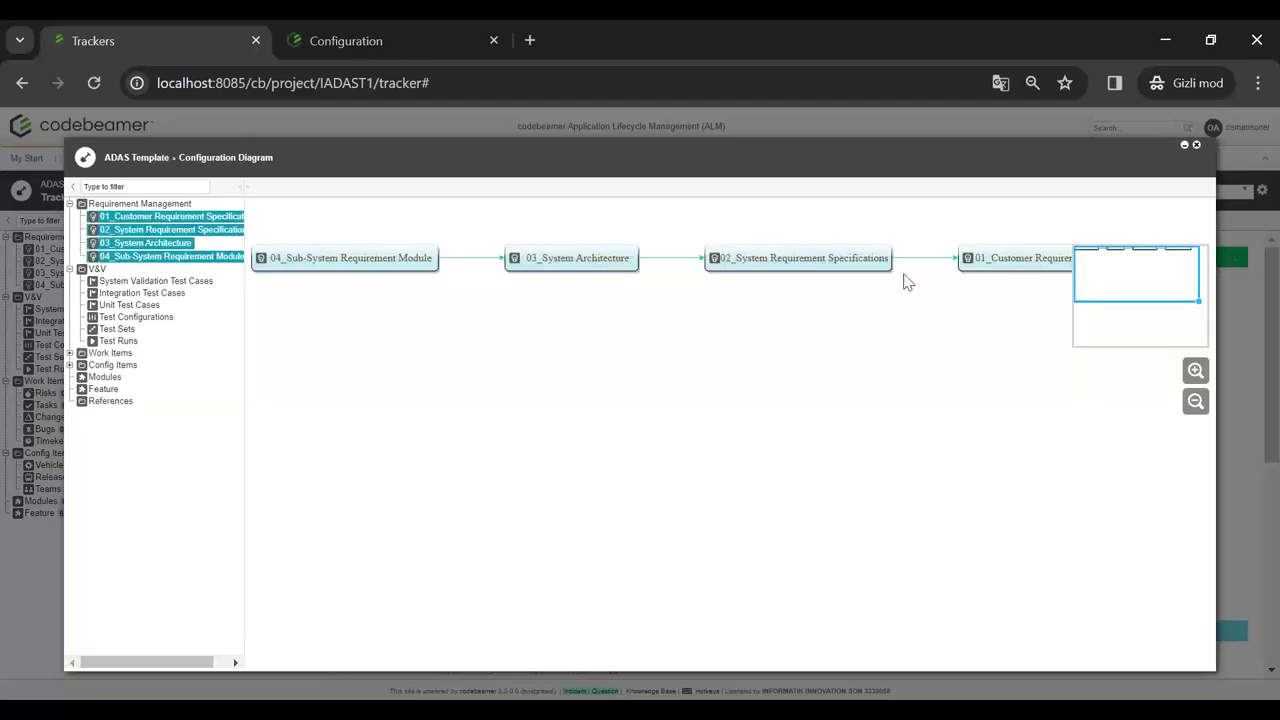
{"action": "left_click_drag", "start_coordinate": [1094, 300], "coordinate": [1114, 302]}
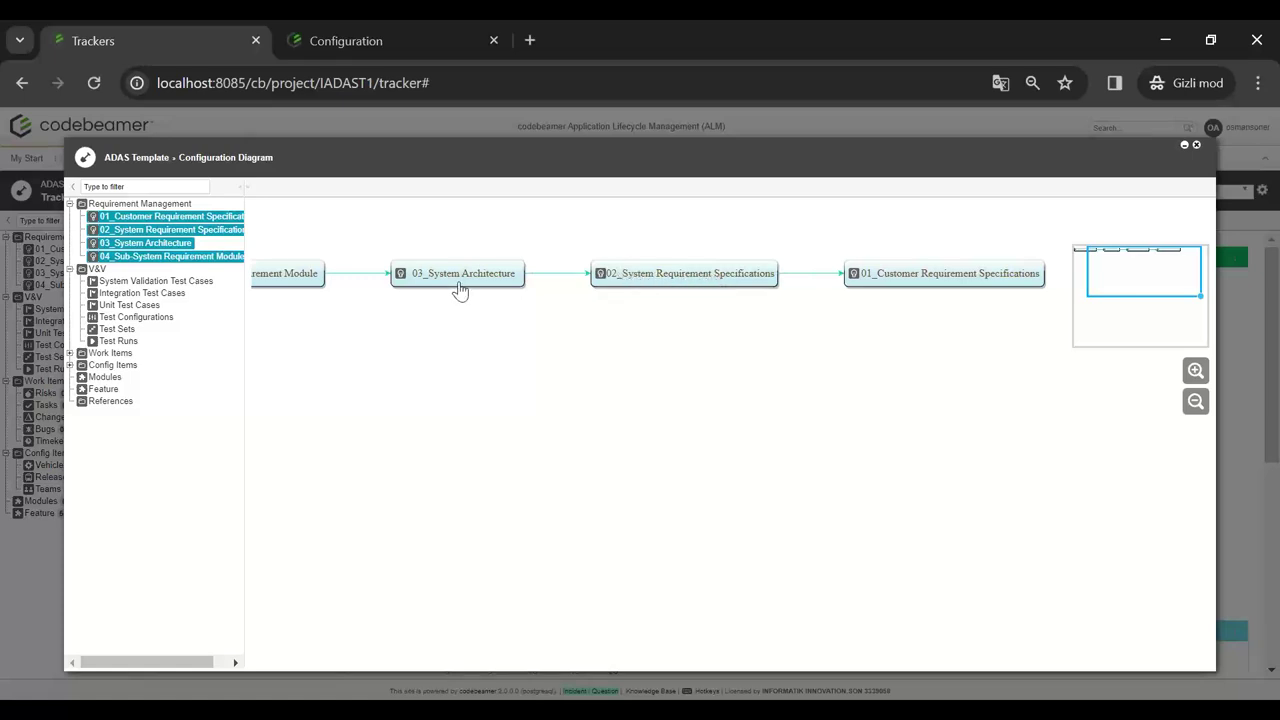
{"action": "left_click_drag", "start_coordinate": [1117, 309], "coordinate": [1103, 297]}
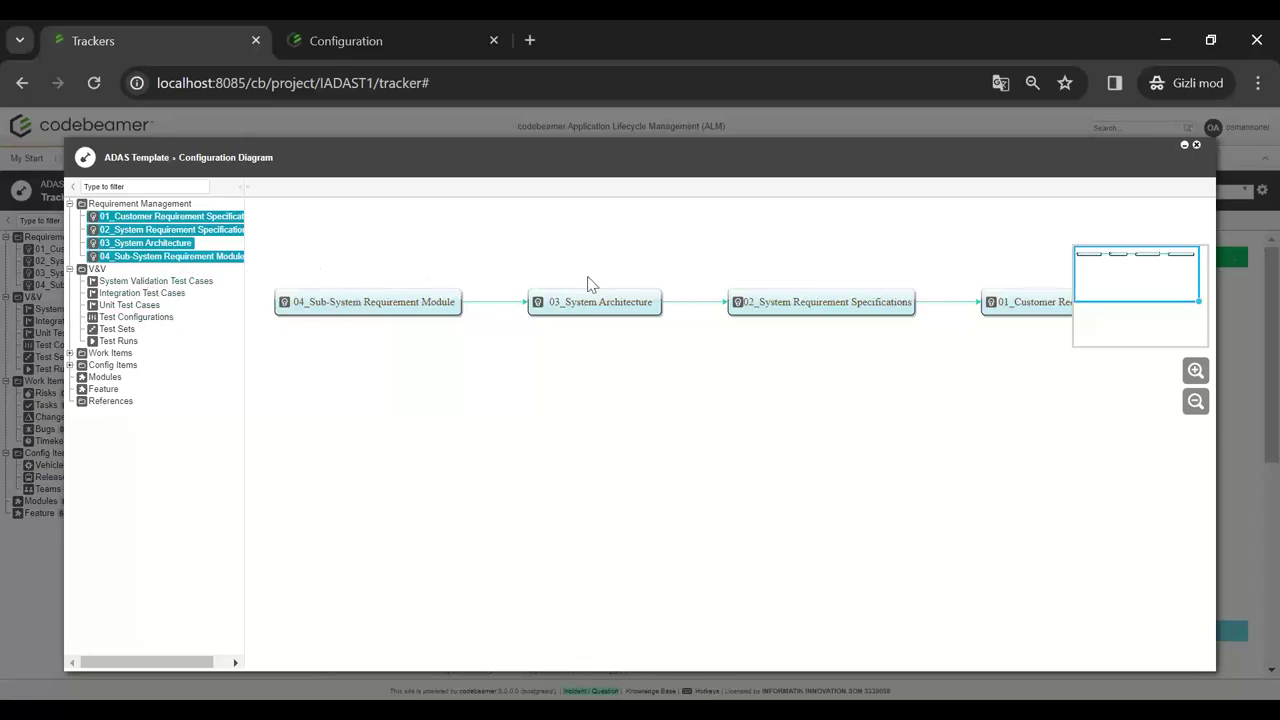
- Add the System Validation, Integration and Unit Test Cases, Test Configurations, Test Sets and Test Runs trackers to the diagram
{"action": "left_click", "coordinate": [168, 283]}
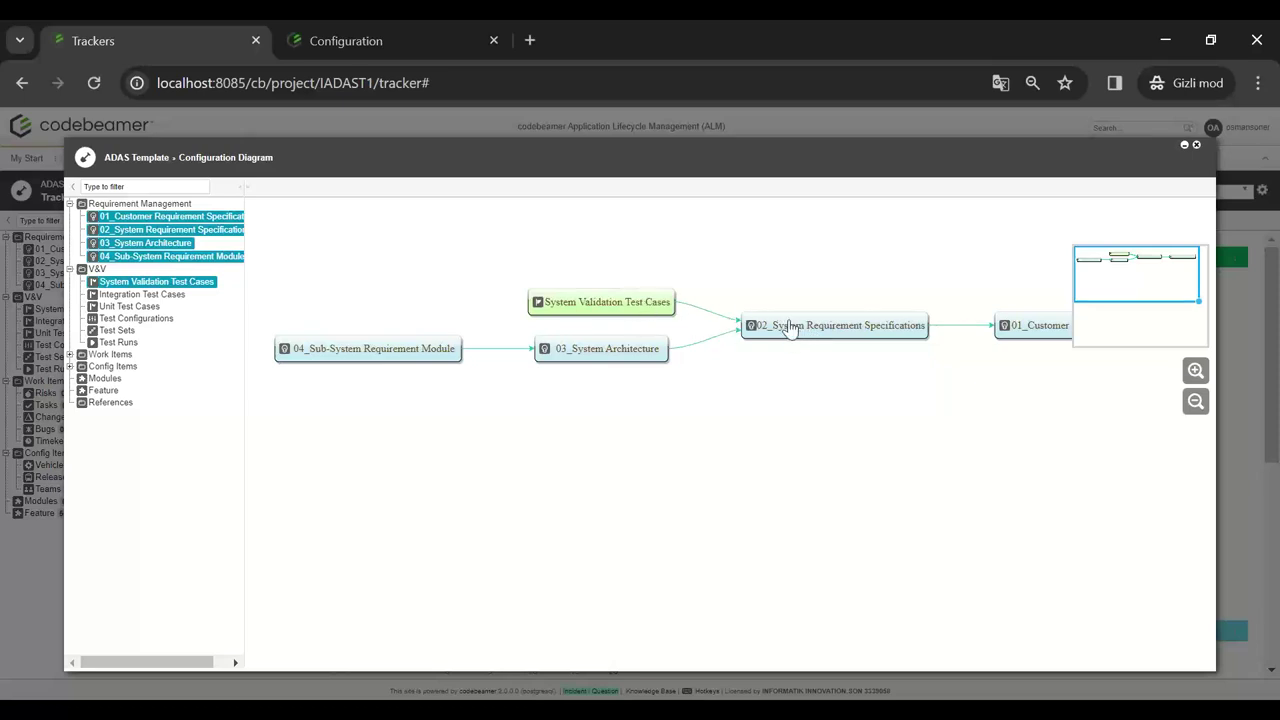
{"action": "left_click", "coordinate": [143, 295]}
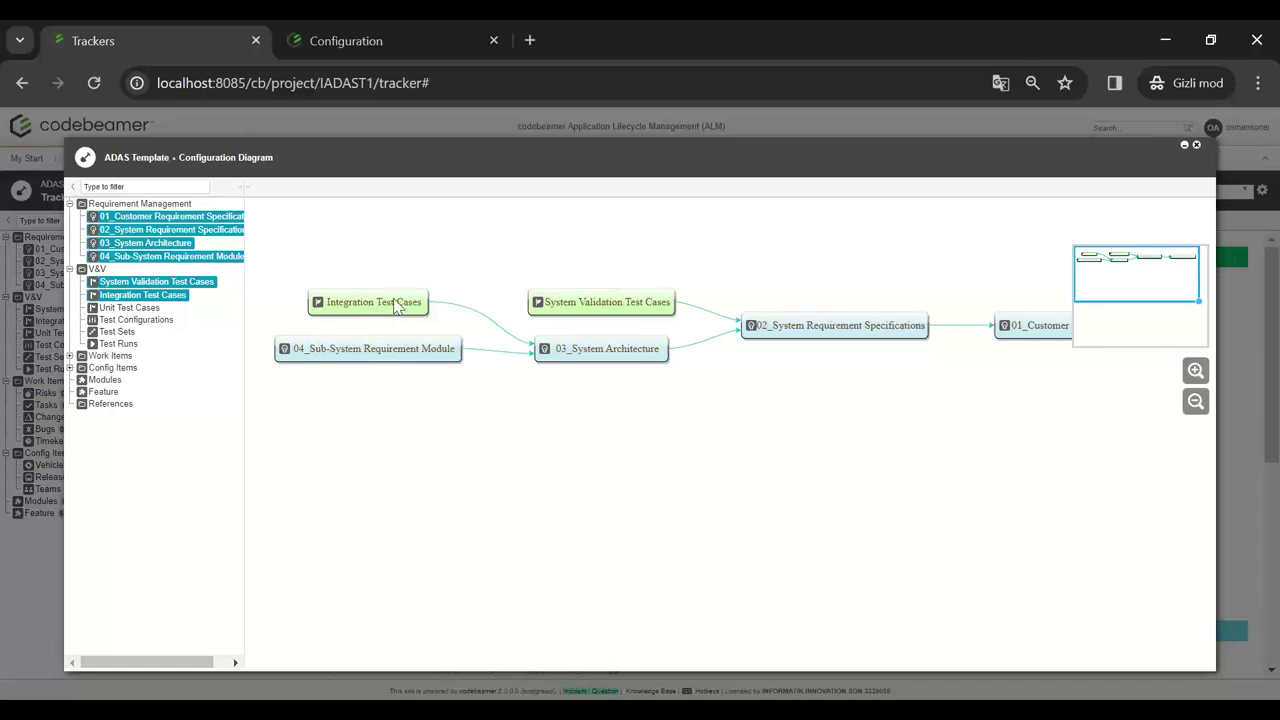
{"action": "left_click", "coordinate": [135, 309]}
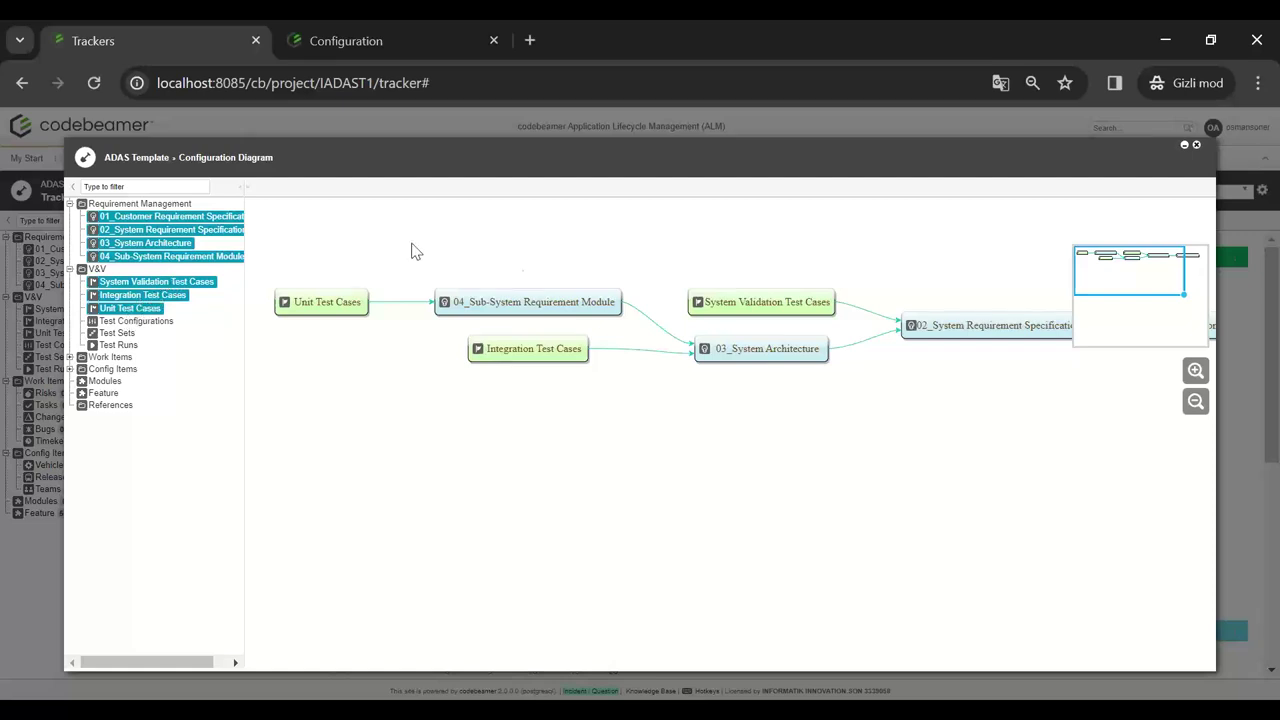
{"action": "left_click", "coordinate": [120, 321]}
{"action": "left_click", "coordinate": [116, 335]}
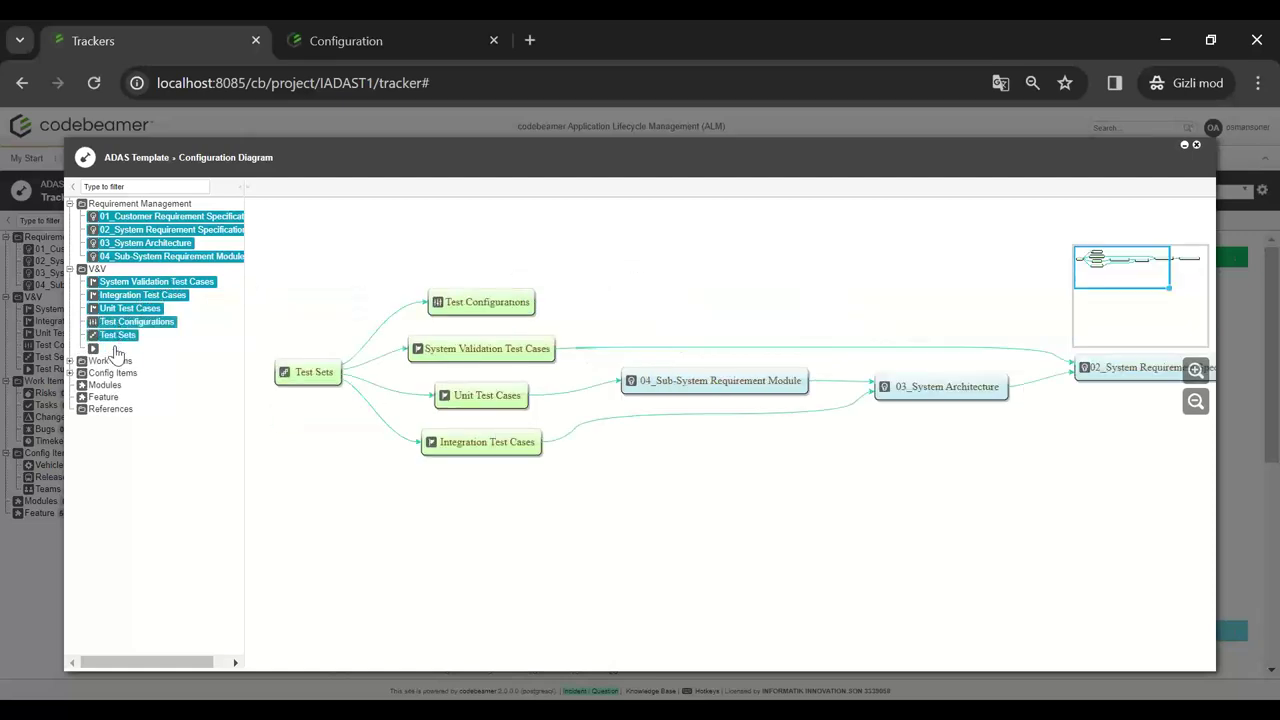
{"action": "left_click", "coordinate": [116, 348]}
- Add the Risks, Tasks, Change Requests and Bugs work item trackers to the diagram, and close it
{"action": "left_click", "coordinate": [69, 361]}
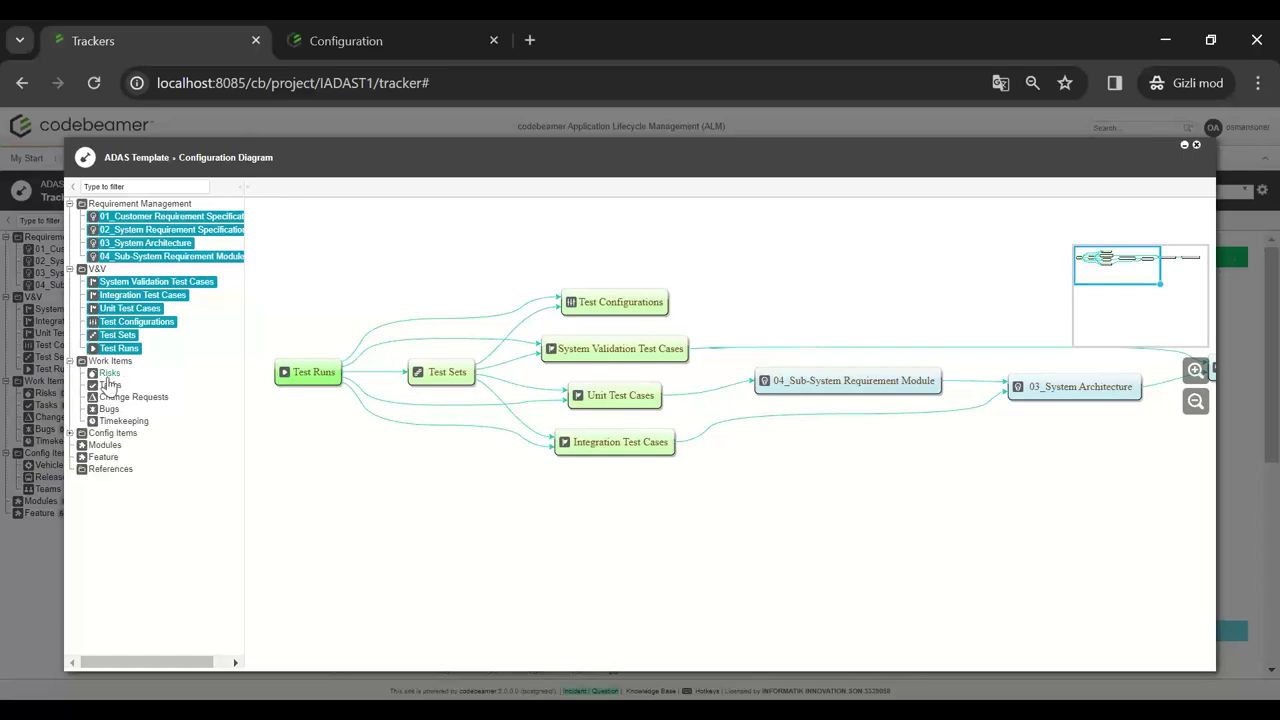
{"action": "left_click", "coordinate": [109, 372]}
{"action": "left_click", "coordinate": [111, 386]}
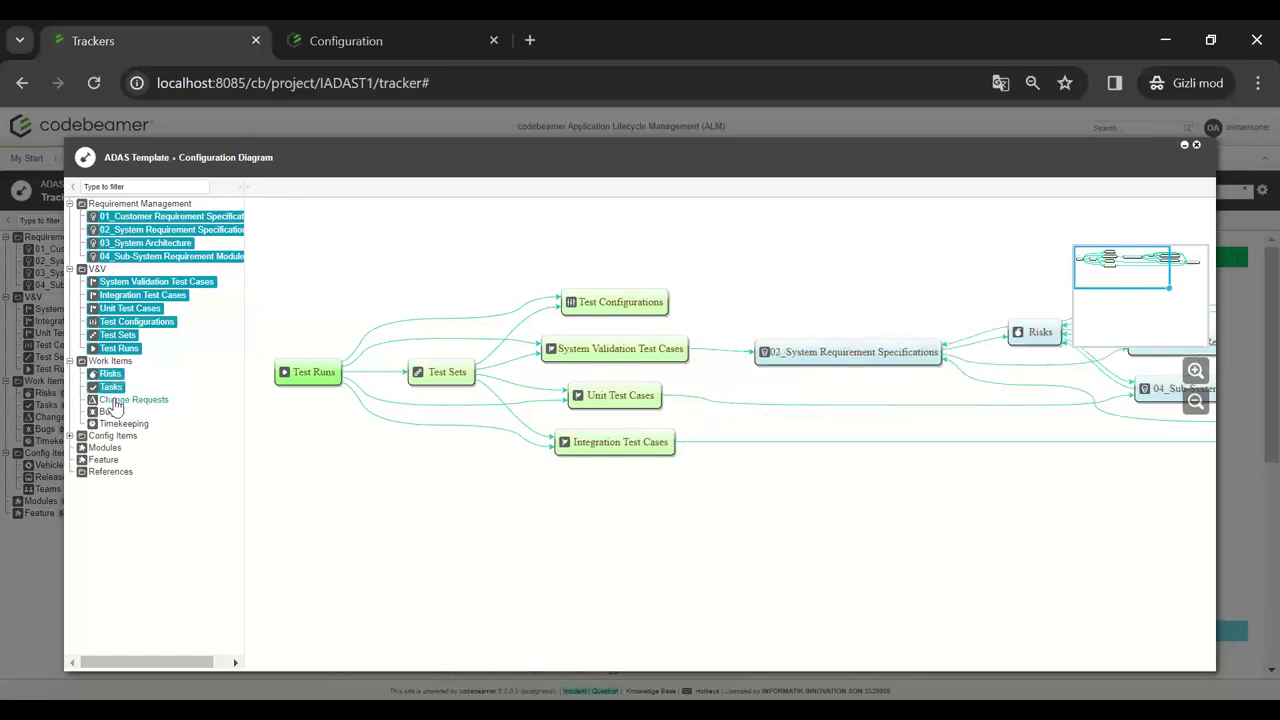
{"action": "left_click", "coordinate": [115, 399]}
{"action": "left_click", "coordinate": [108, 411]}
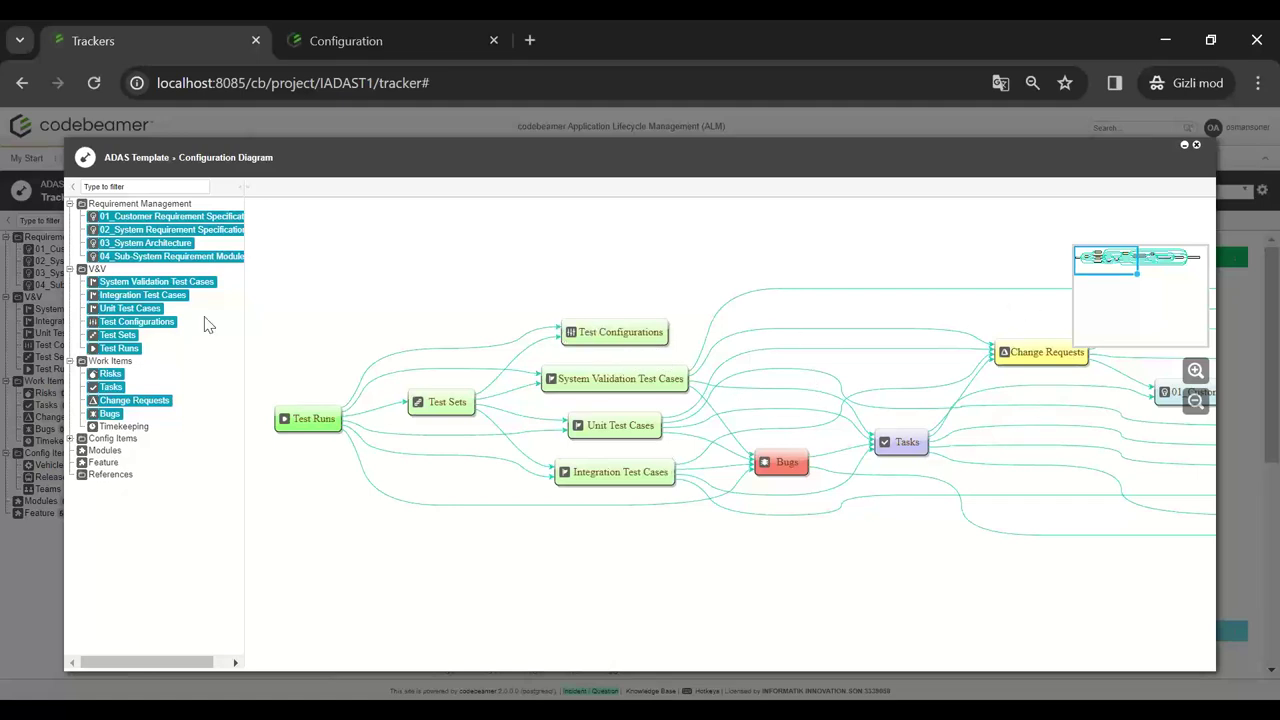
{"action": "left_click", "coordinate": [1196, 146]}
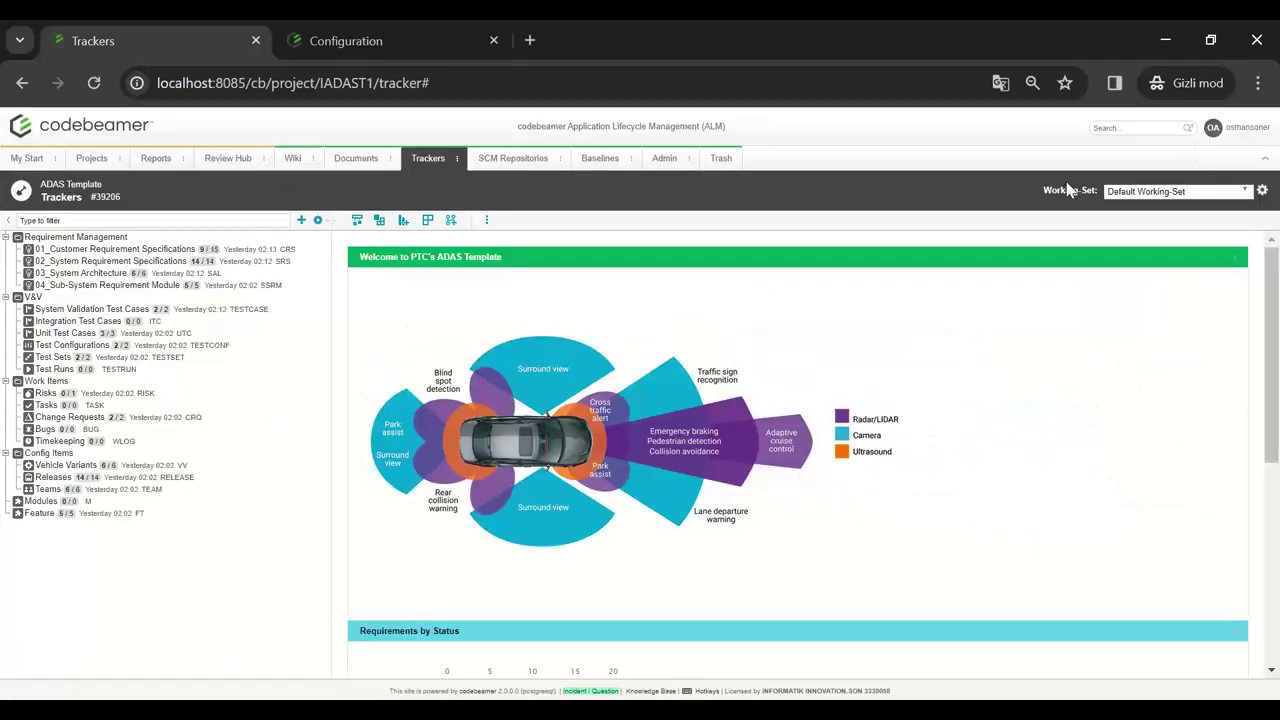
- Open the 01_Customer Requirement Specifications tracker, expand its 01_Park Assist folder and widen the tree area to show more of the requirement titles
{"action": "left_click", "coordinate": [146, 250]}
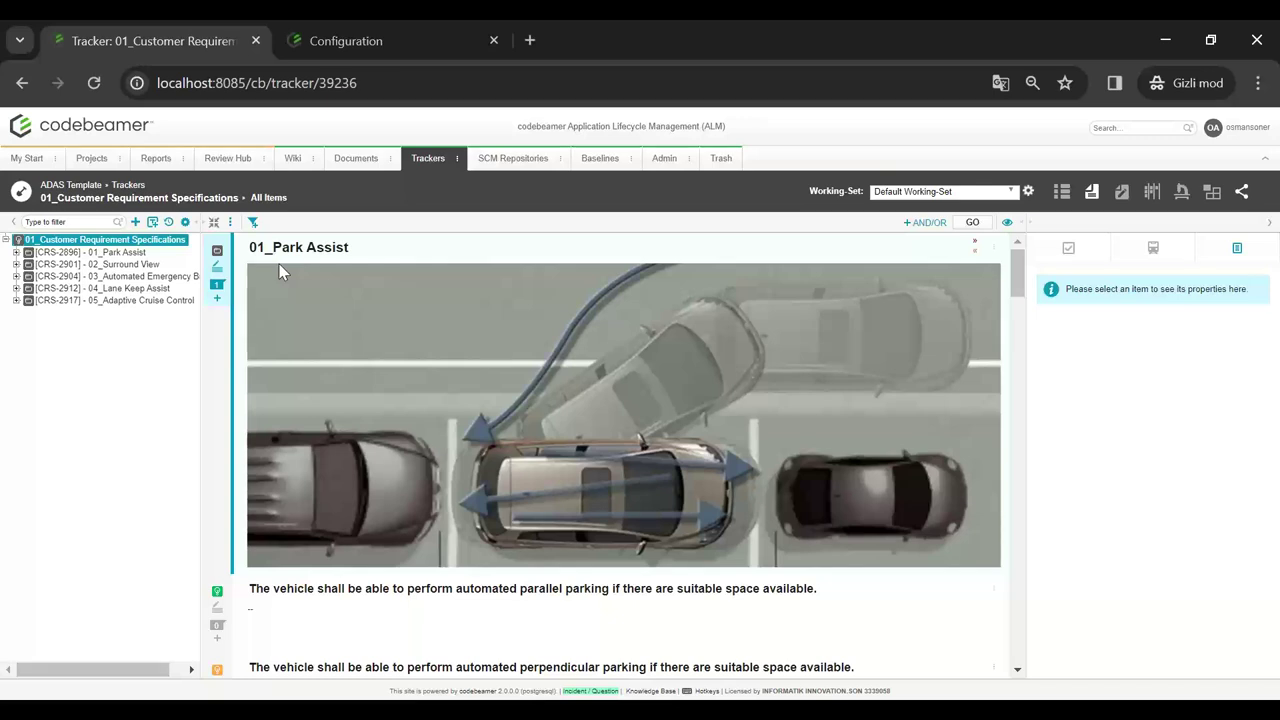
{"action": "left_click", "coordinate": [16, 252]}
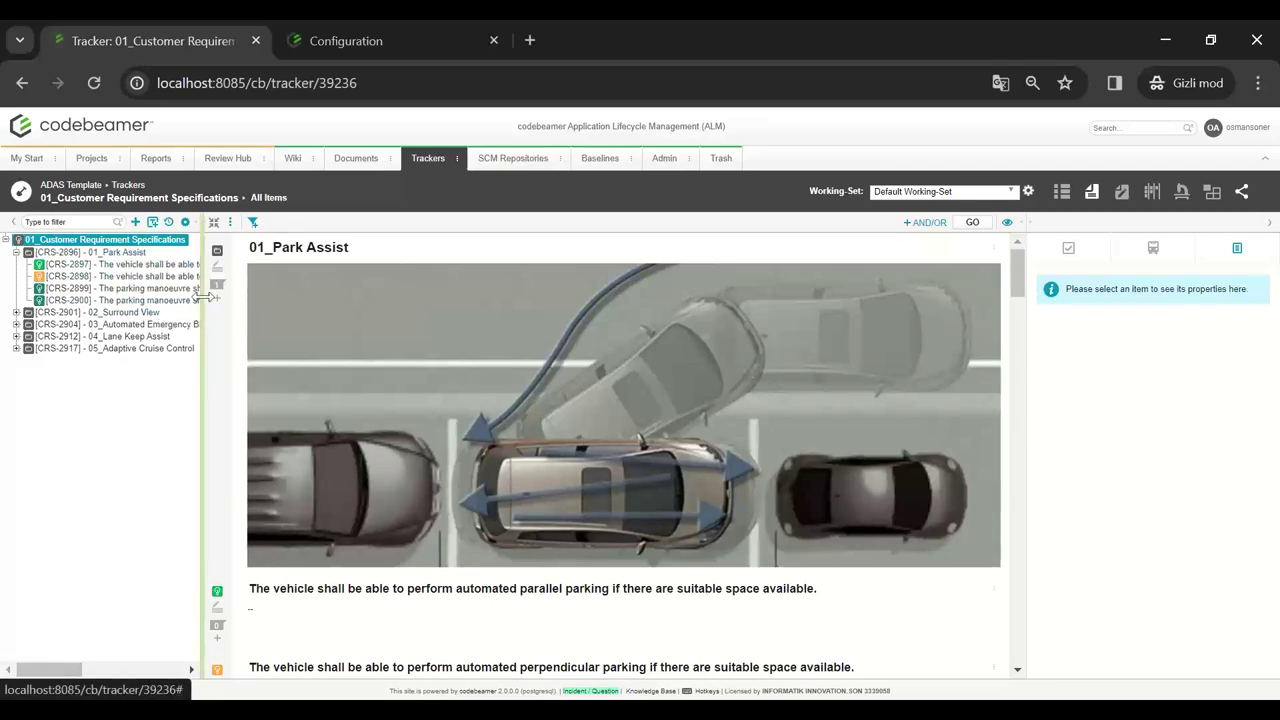
{"action": "left_click_drag", "start_coordinate": [204, 305], "coordinate": [417, 314]}
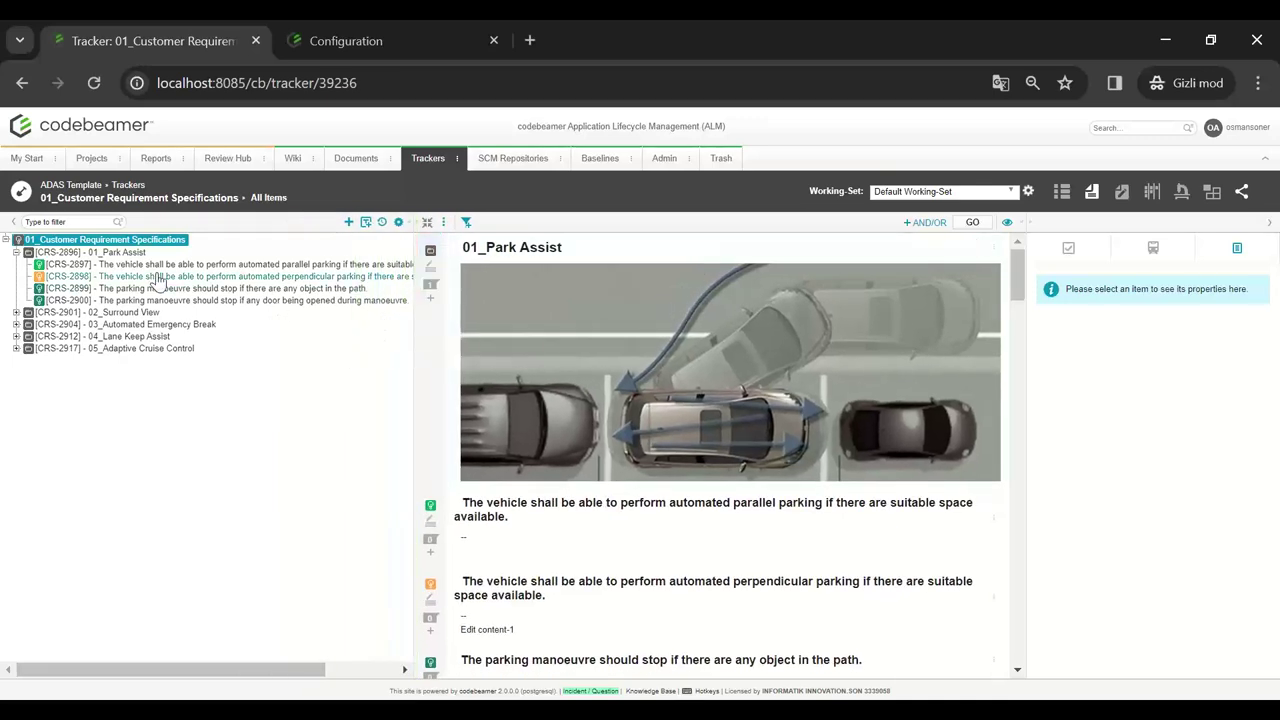
{"action": "left_click_drag", "start_coordinate": [415, 290], "coordinate": [332, 289]}
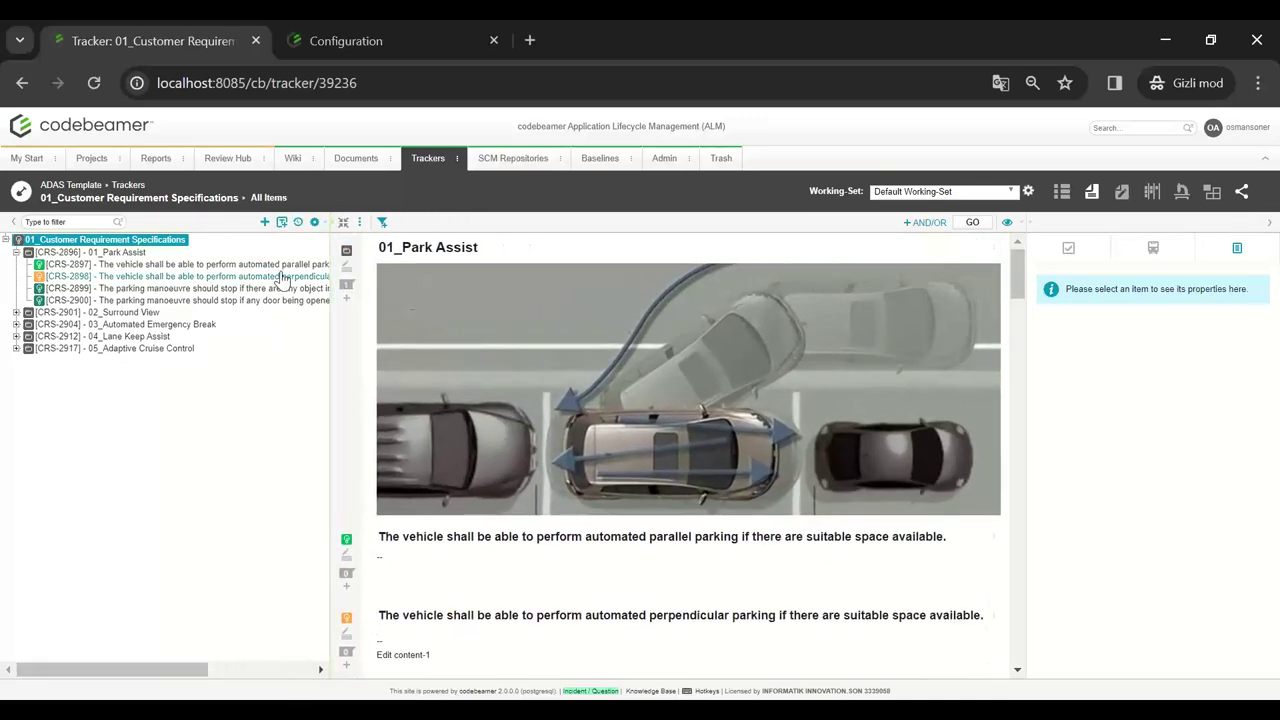
- Expand 02_Surround View, 03_Automated Emergency Break with its pedestrian, vehicle and cyclist subfolders, and 04_Lane Keep Assist in the requirement tree
{"action": "left_click", "coordinate": [16, 312]}
{"action": "left_click", "coordinate": [16, 348]}
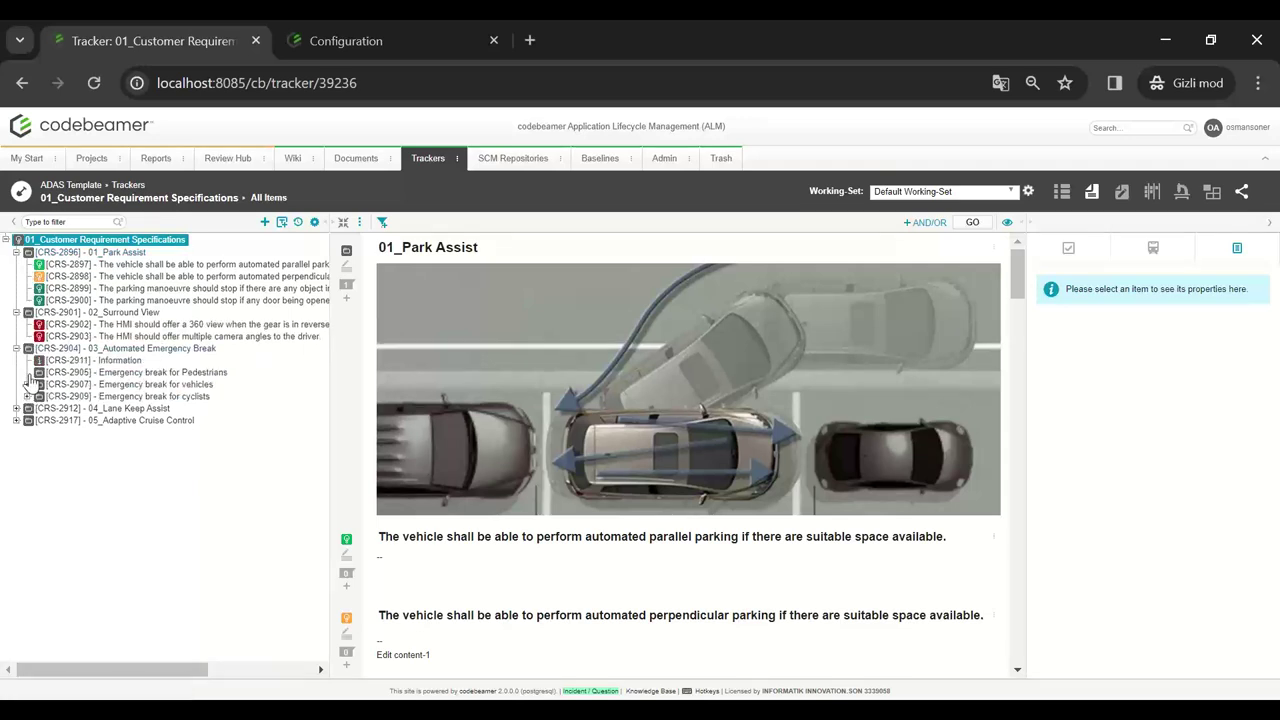
{"action": "left_click", "coordinate": [28, 373]}
{"action": "left_click", "coordinate": [28, 397]}
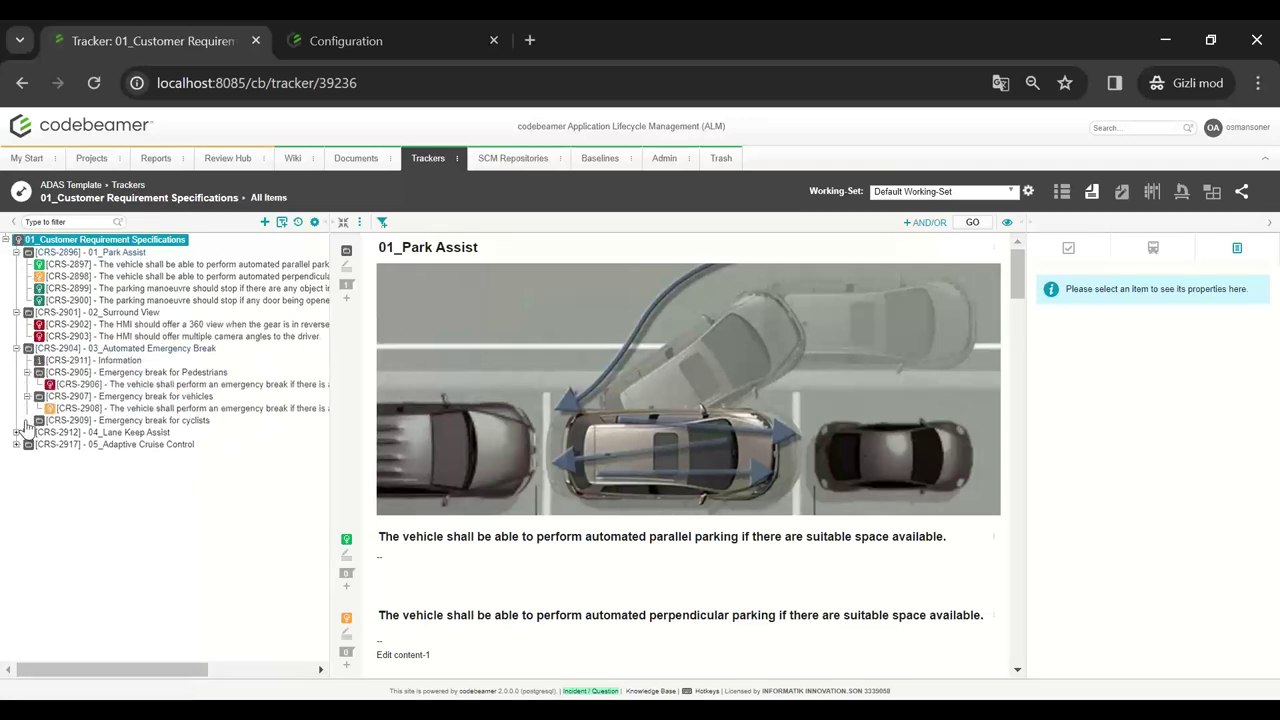
{"action": "left_click", "coordinate": [27, 421]}
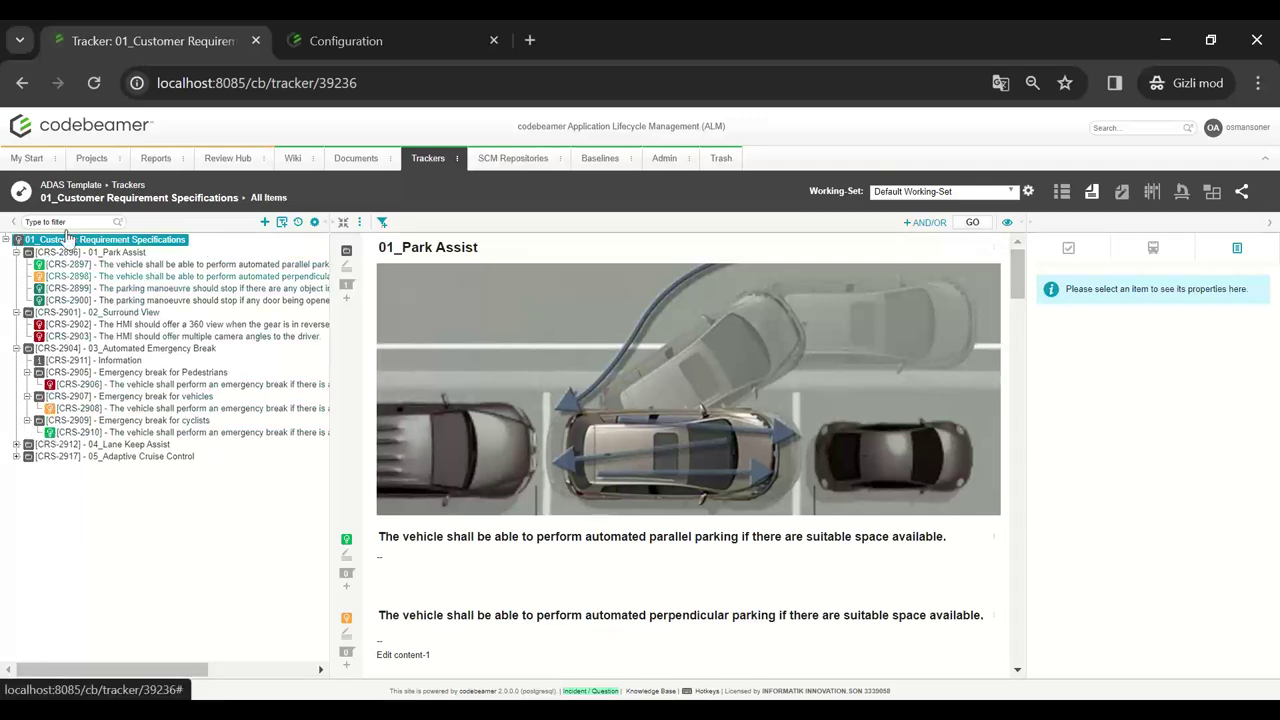
{"action": "left_click", "coordinate": [16, 445]}
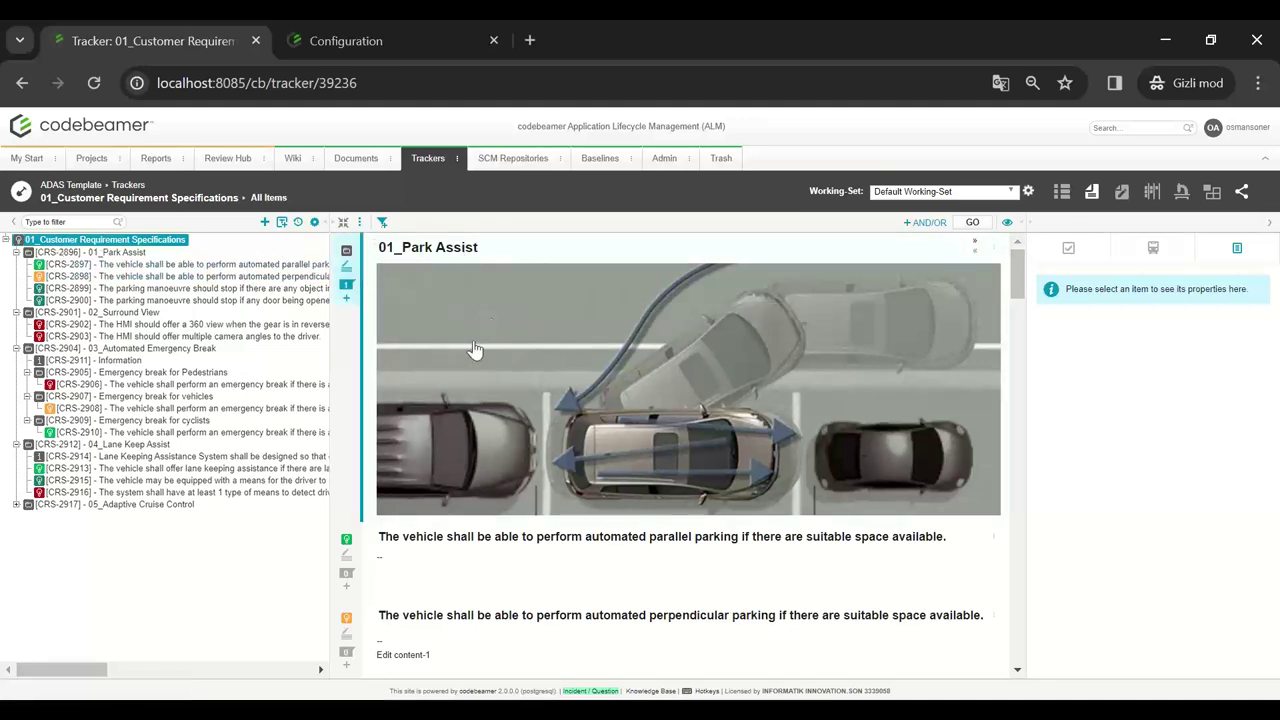
- Look through the customer requirements document from 01_Park Assist to Adaptive Cruise Control, and return to its beginning
{"action": "scroll", "coordinate": [480, 390], "scroll_direction": "down", "scroll_amount": 2}
{"action": "scroll", "coordinate": [480, 390], "scroll_direction": "up", "scroll_amount": 2}
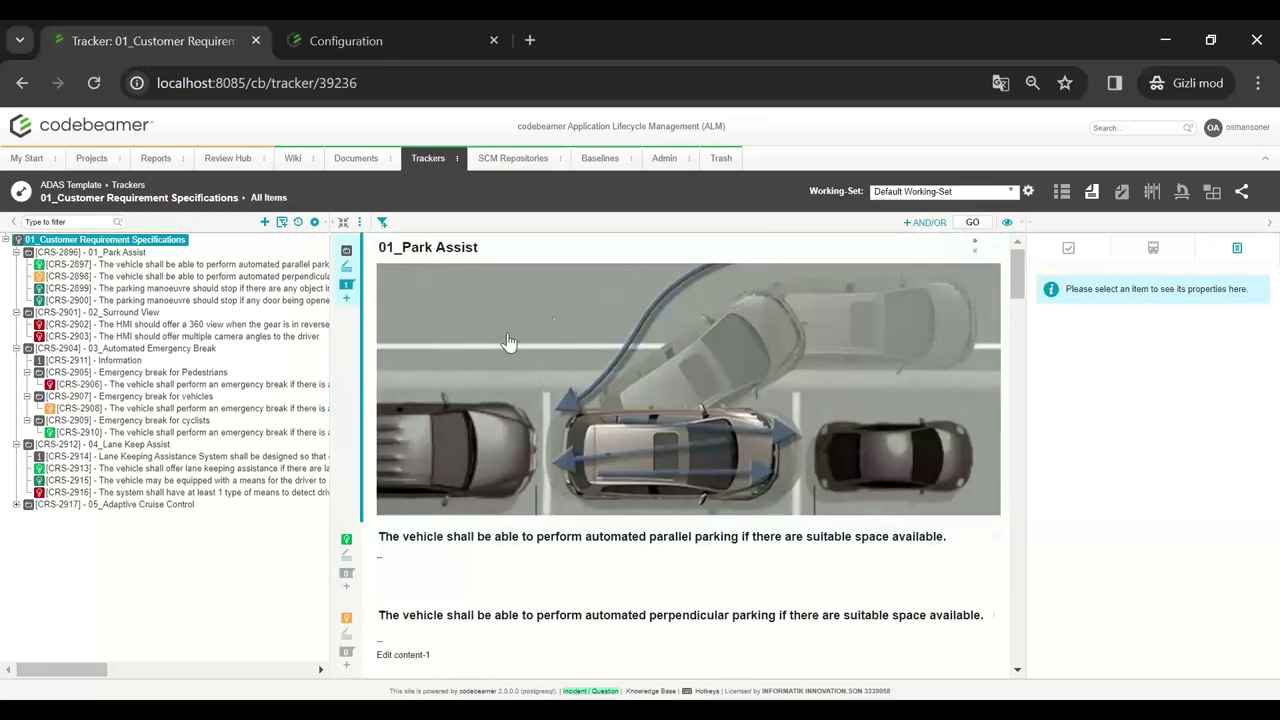
{"action": "scroll", "coordinate": [628, 383], "scroll_direction": "down", "scroll_amount": 1}
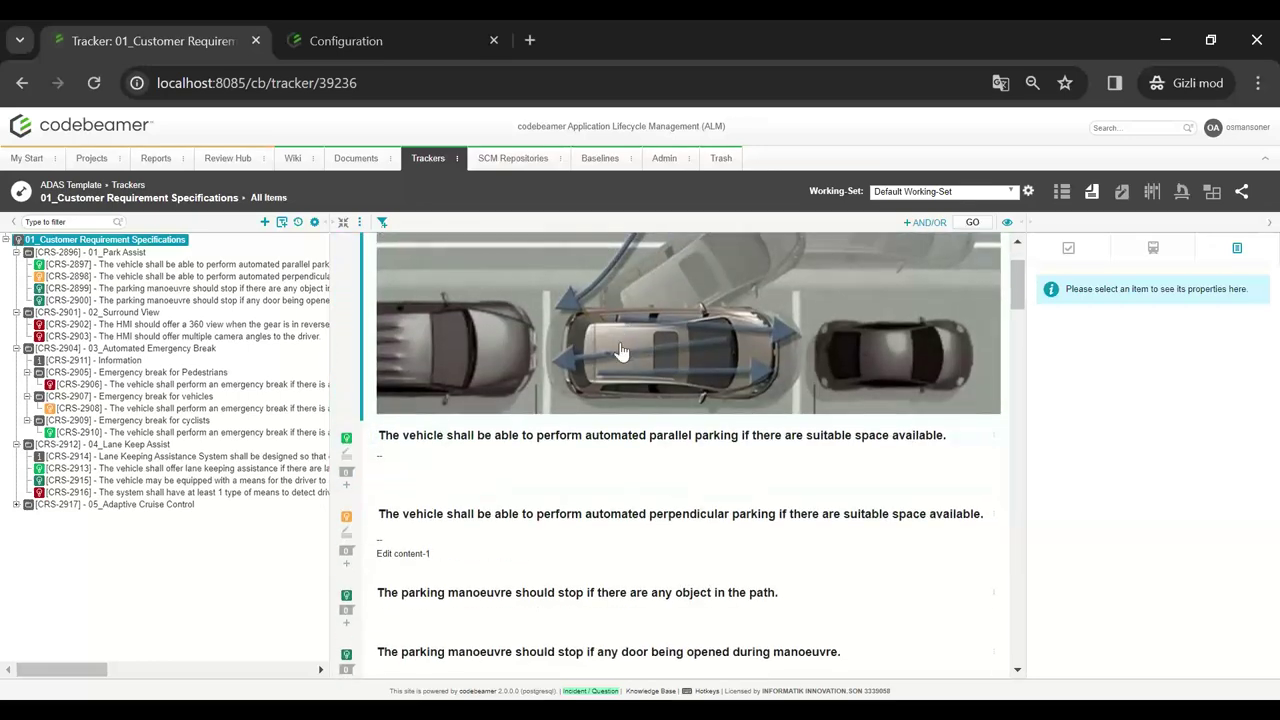
{"action": "scroll", "coordinate": [620, 350], "scroll_direction": "down", "scroll_amount": 2}
{"action": "scroll", "coordinate": [620, 350], "scroll_direction": "down", "scroll_amount": 8}
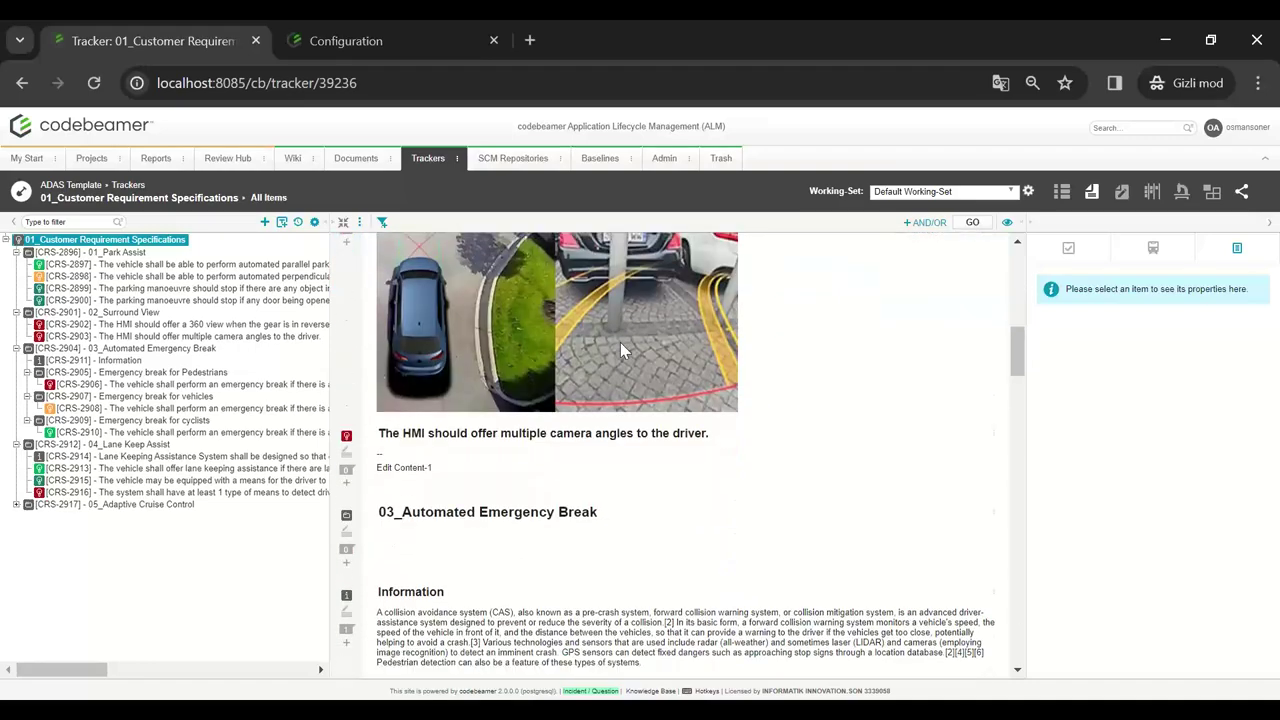
{"action": "scroll", "coordinate": [620, 350], "scroll_direction": "down", "scroll_amount": 10}
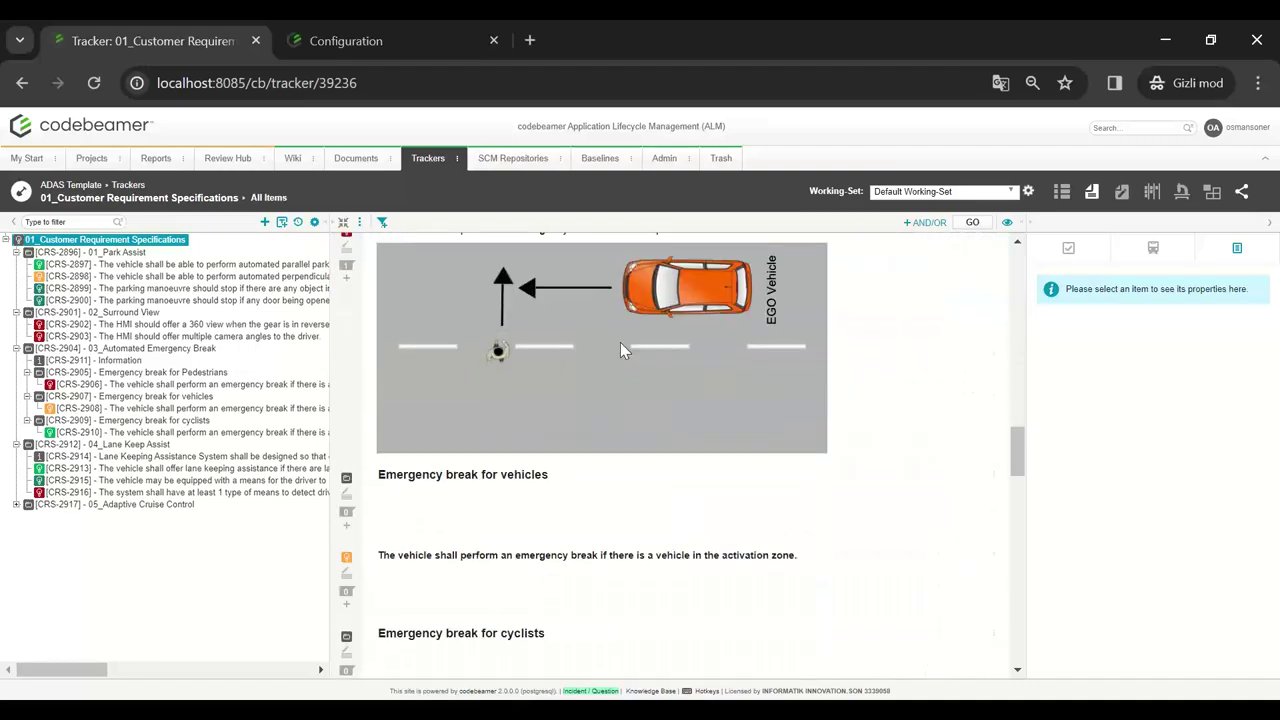
{"action": "scroll", "coordinate": [620, 350], "scroll_direction": "down", "scroll_amount": 7}
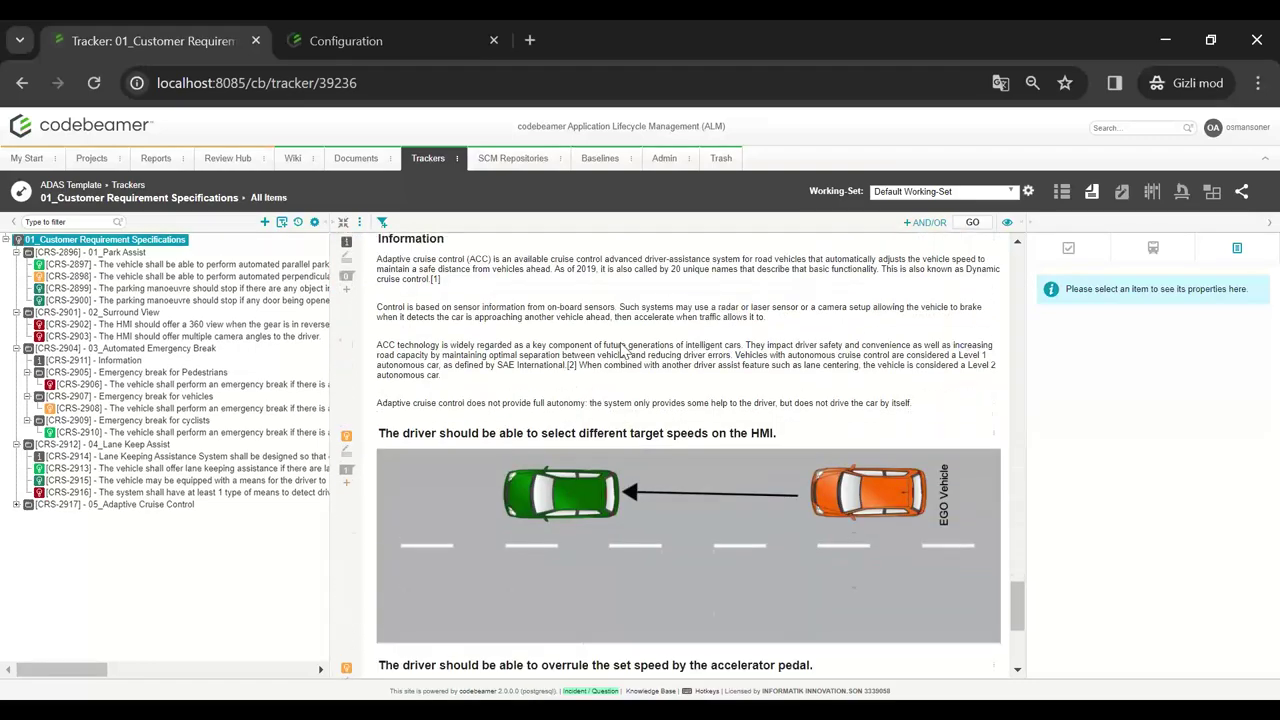
{"action": "scroll", "coordinate": [620, 350], "scroll_direction": "up", "scroll_amount": 12}
{"action": "scroll", "coordinate": [620, 350], "scroll_direction": "up", "scroll_amount": 12}
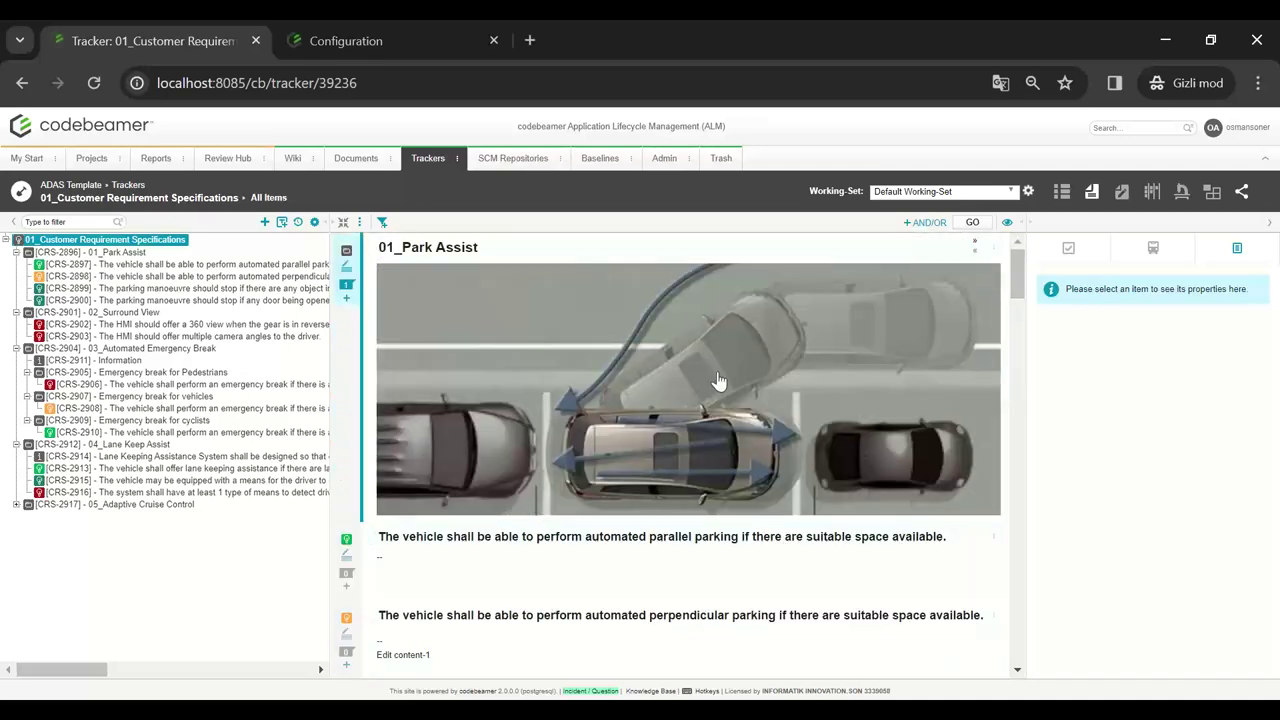
- Select the automated parallel parking requirement CRS-2897 and examine its details, downstream and upstream references, associations and comments
{"action": "left_click", "coordinate": [88, 266]}
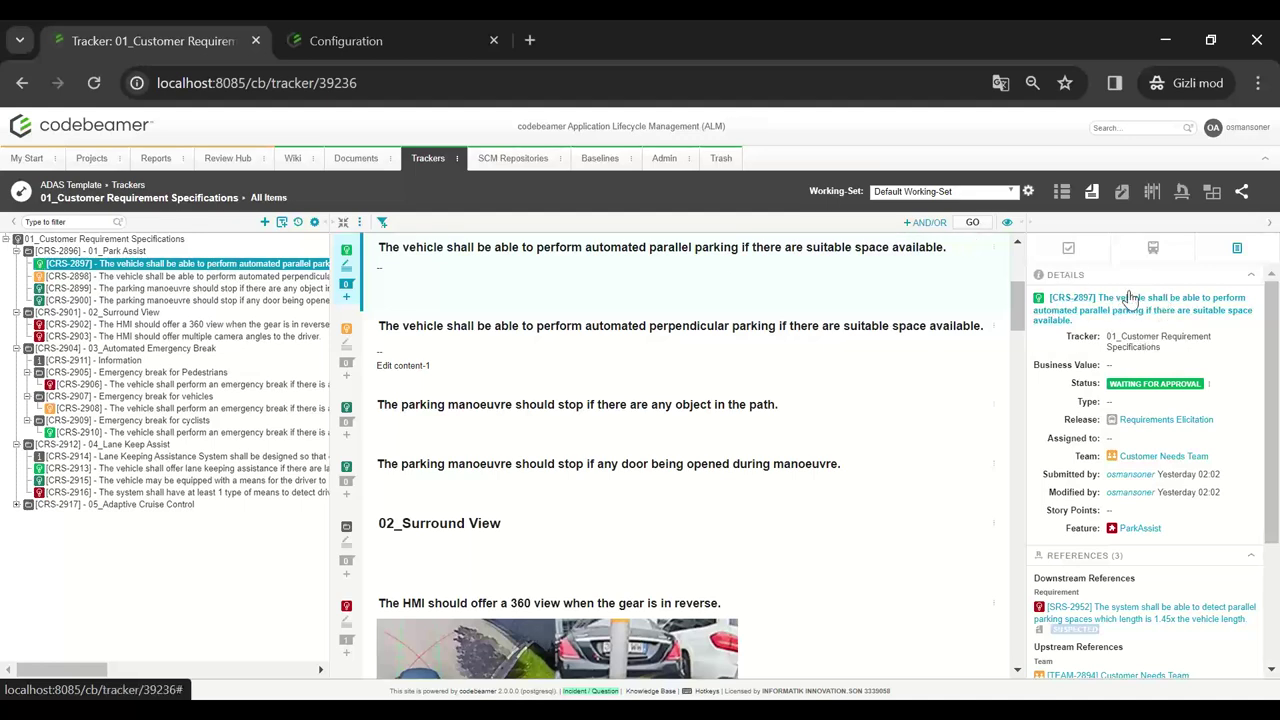
{"action": "scroll", "coordinate": [1175, 385], "scroll_direction": "down", "scroll_amount": 2}
{"action": "scroll", "coordinate": [1172, 388], "scroll_direction": "up", "scroll_amount": 2}
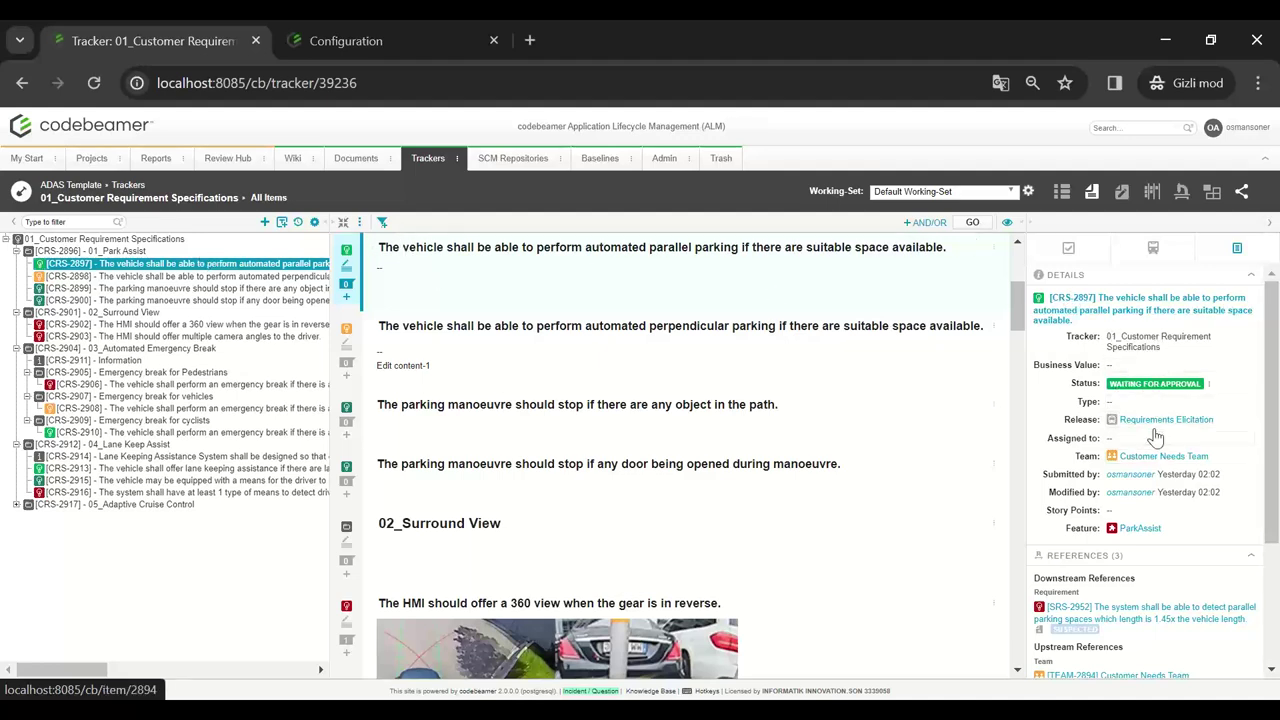
{"action": "scroll", "coordinate": [1160, 345], "scroll_direction": "down", "scroll_amount": 1}
{"action": "scroll", "coordinate": [1160, 348], "scroll_direction": "down", "scroll_amount": 1}
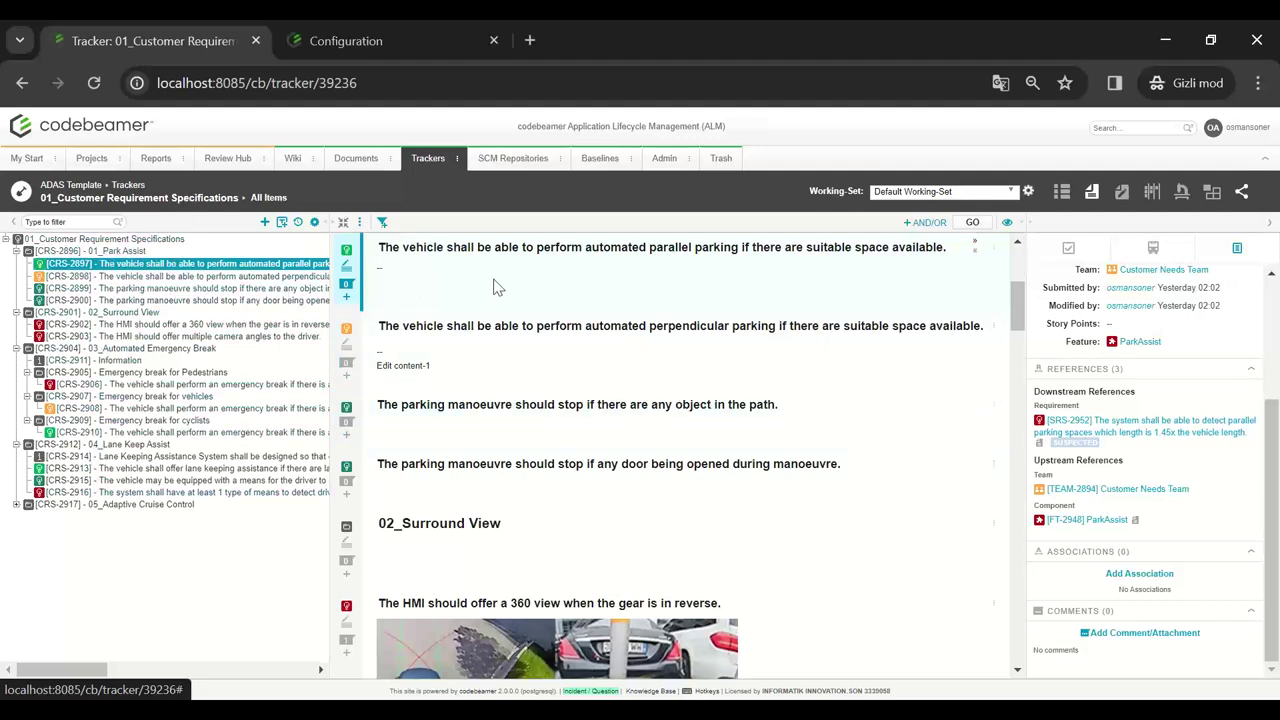
{"action": "scroll", "coordinate": [543, 405], "scroll_direction": "down", "scroll_amount": 2}
{"action": "scroll", "coordinate": [1122, 355], "scroll_direction": "up", "scroll_amount": 1}
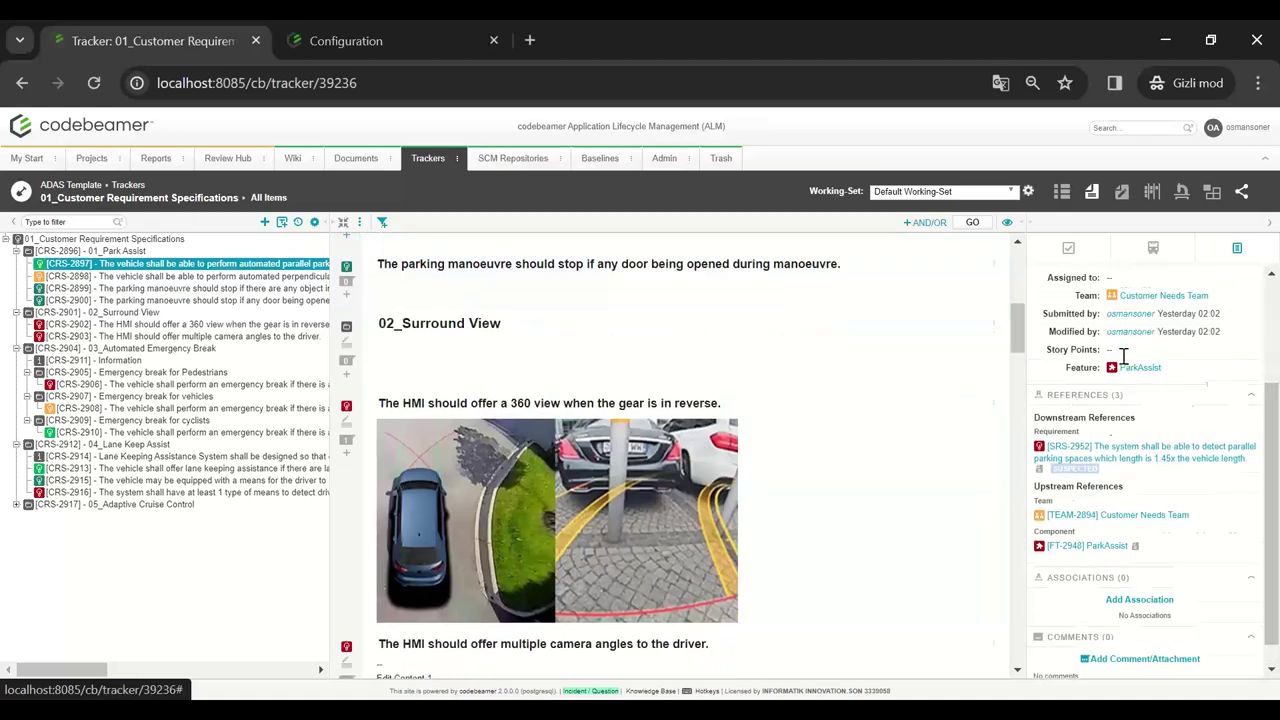
{"action": "scroll", "coordinate": [1122, 355], "scroll_direction": "up", "scroll_amount": 3}
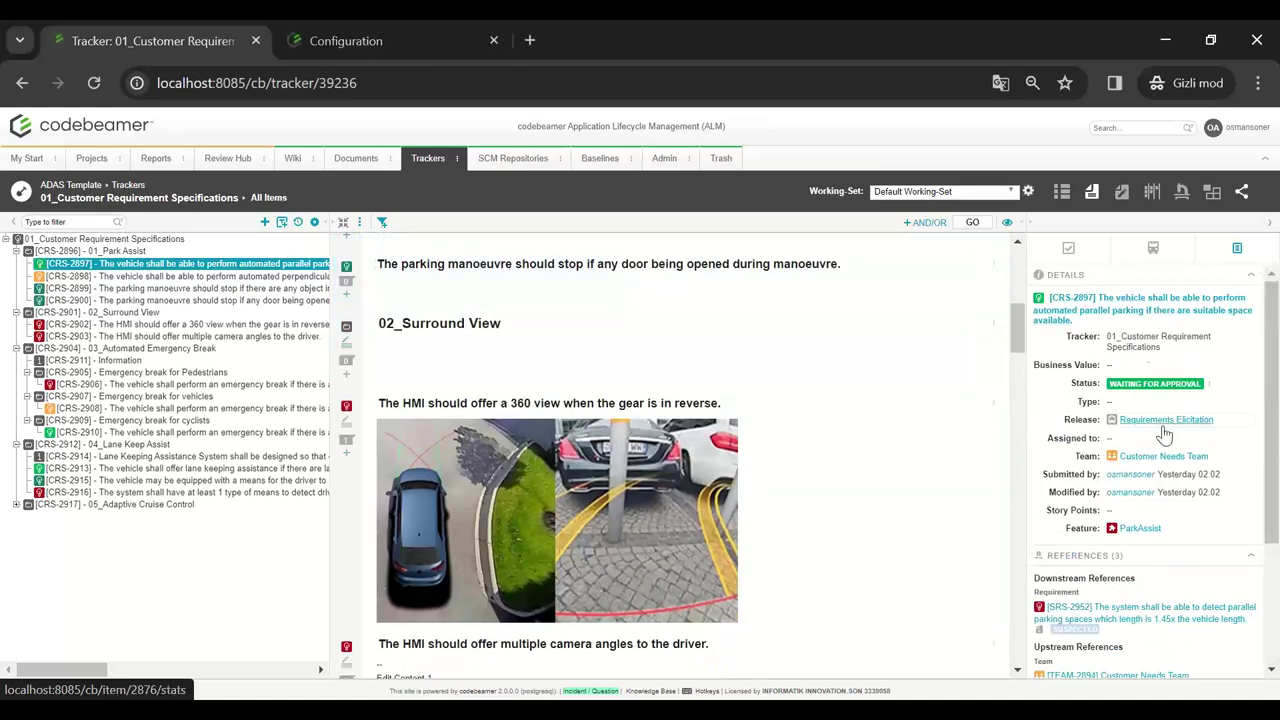
{"action": "scroll", "coordinate": [1160, 405], "scroll_direction": "down", "scroll_amount": 2}
{"action": "scroll", "coordinate": [1165, 322], "scroll_direction": "up", "scroll_amount": 2}
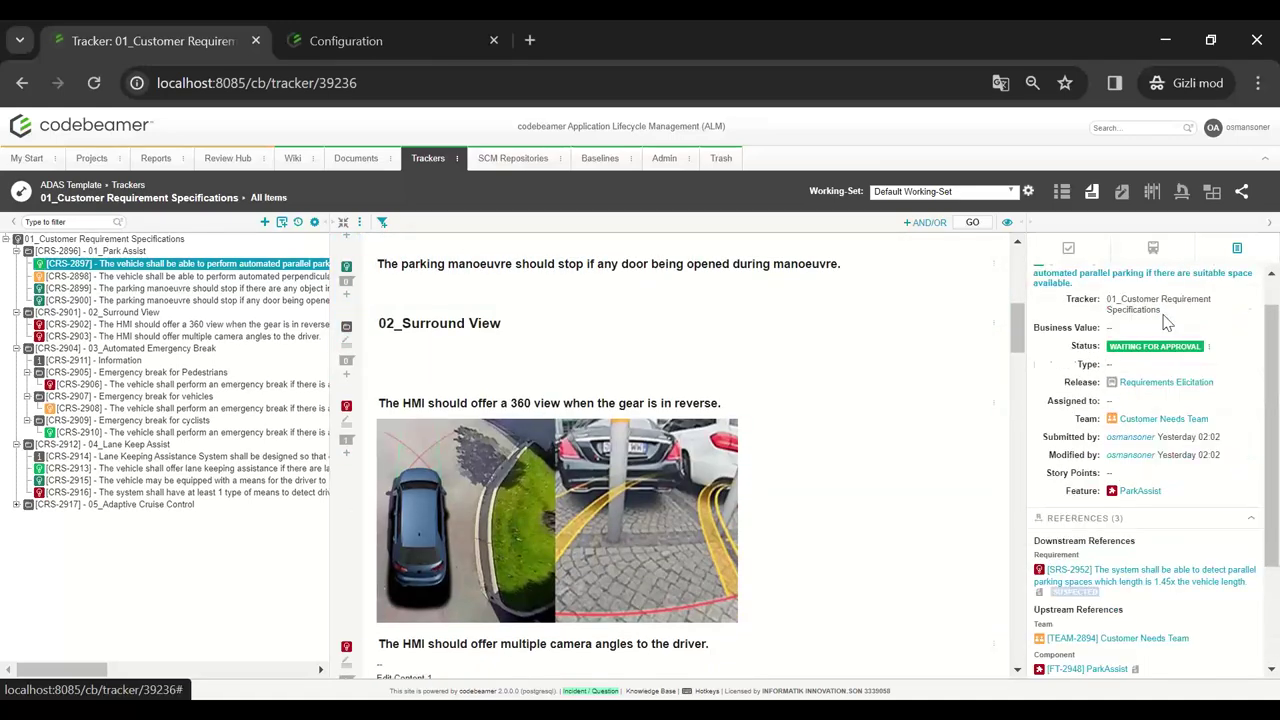
{"action": "scroll", "coordinate": [1165, 330], "scroll_direction": "up", "scroll_amount": 1}
{"action": "scroll", "coordinate": [1157, 440], "scroll_direction": "down", "scroll_amount": 3}
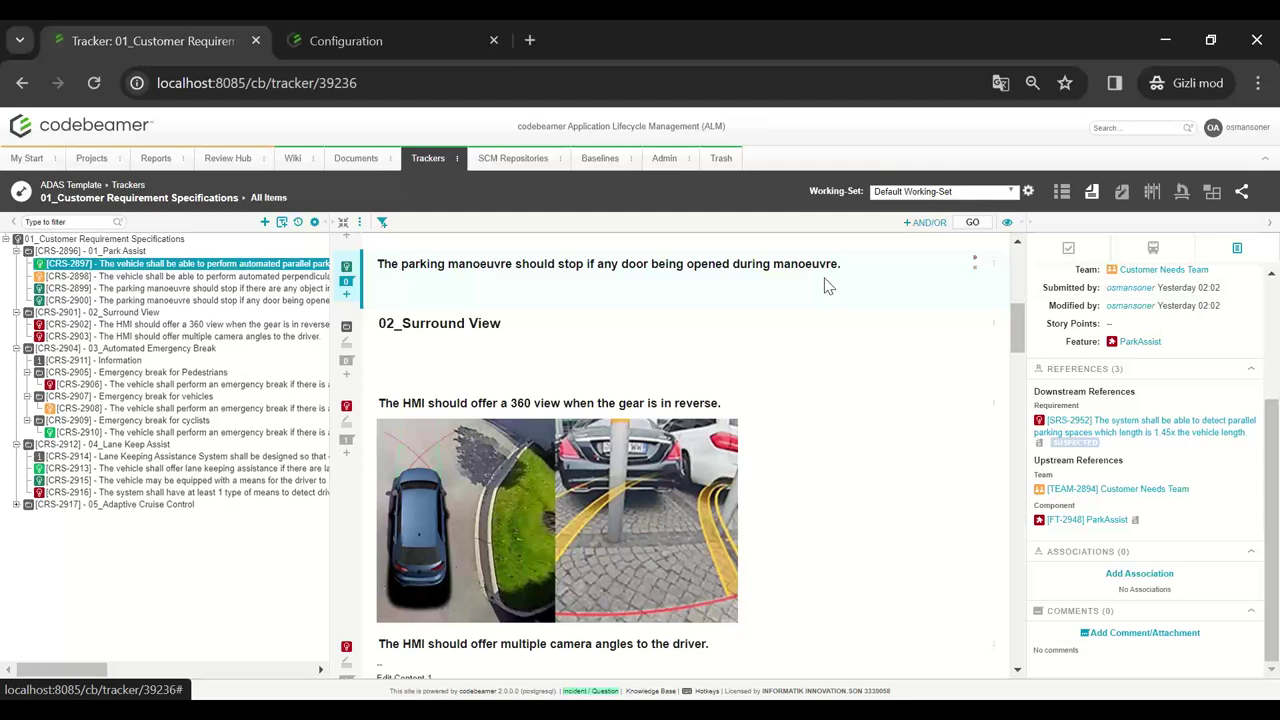
- Show the tracker as a table and append 'Edit Content"-1' to the title of requirement CRS-2921
{"action": "left_click", "coordinate": [1063, 193]}
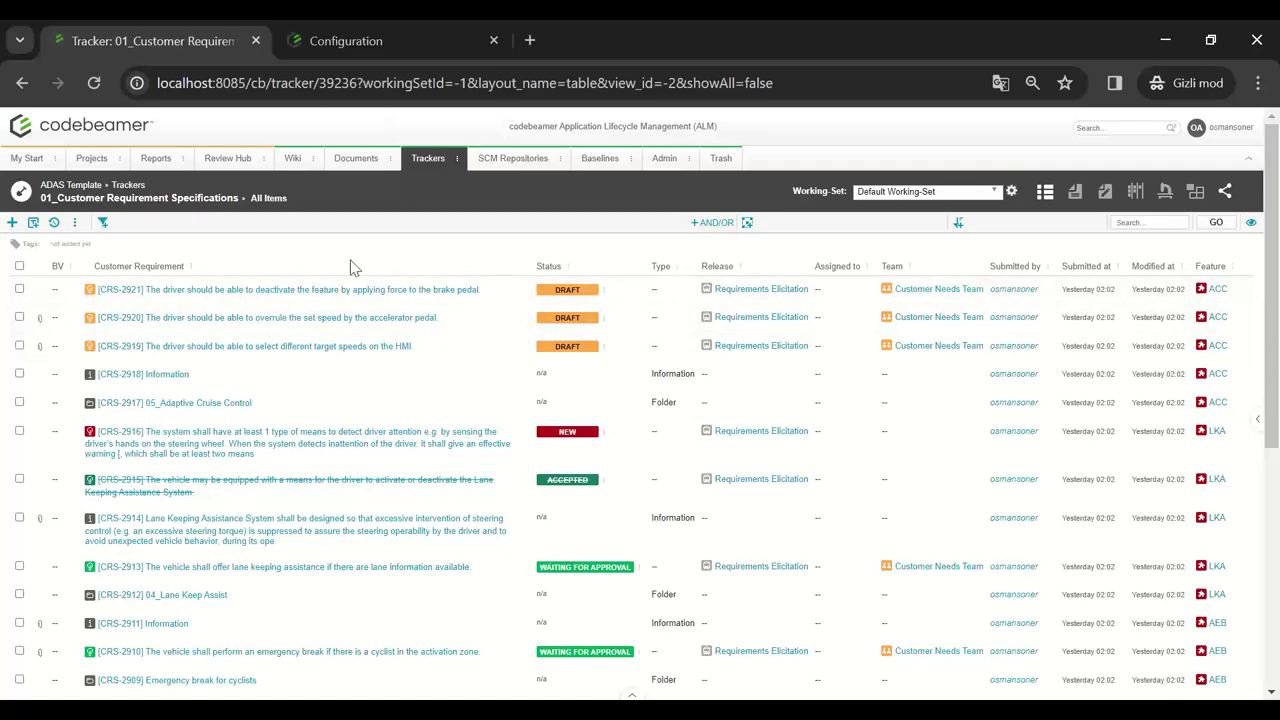
{"action": "double_click", "coordinate": [493, 291]}
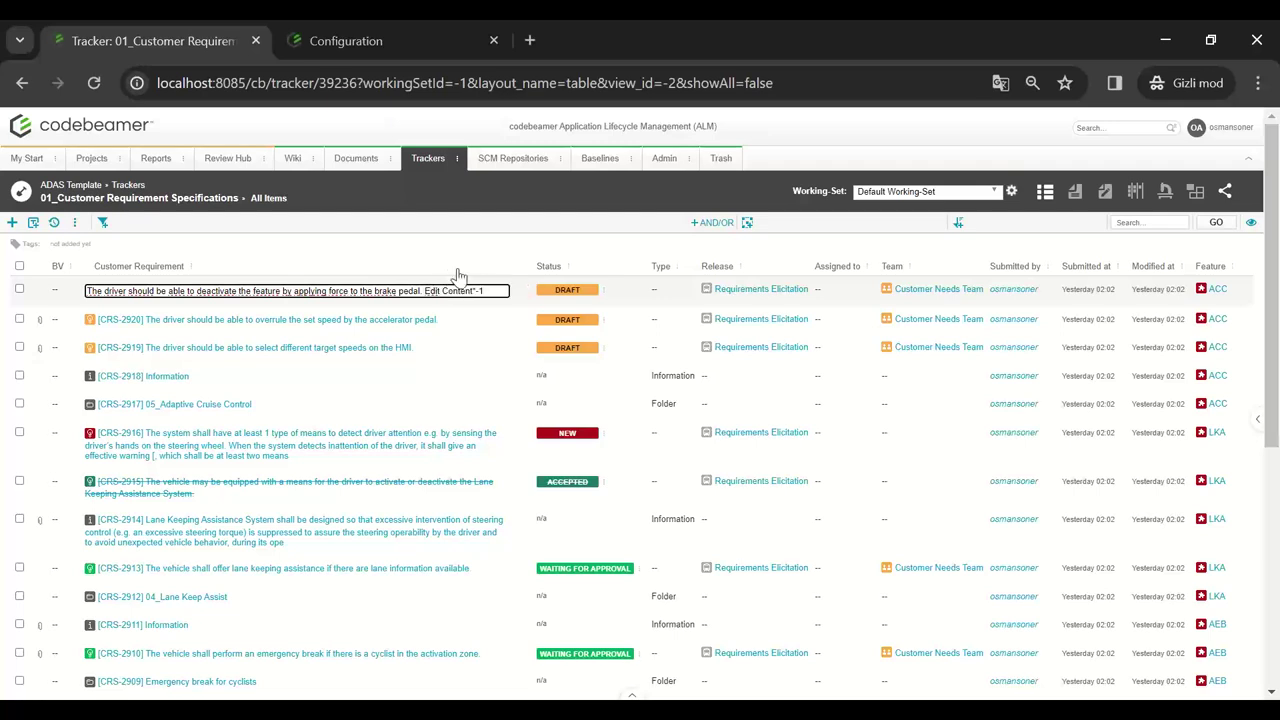
{"action": "left_click", "coordinate": [365, 234]}
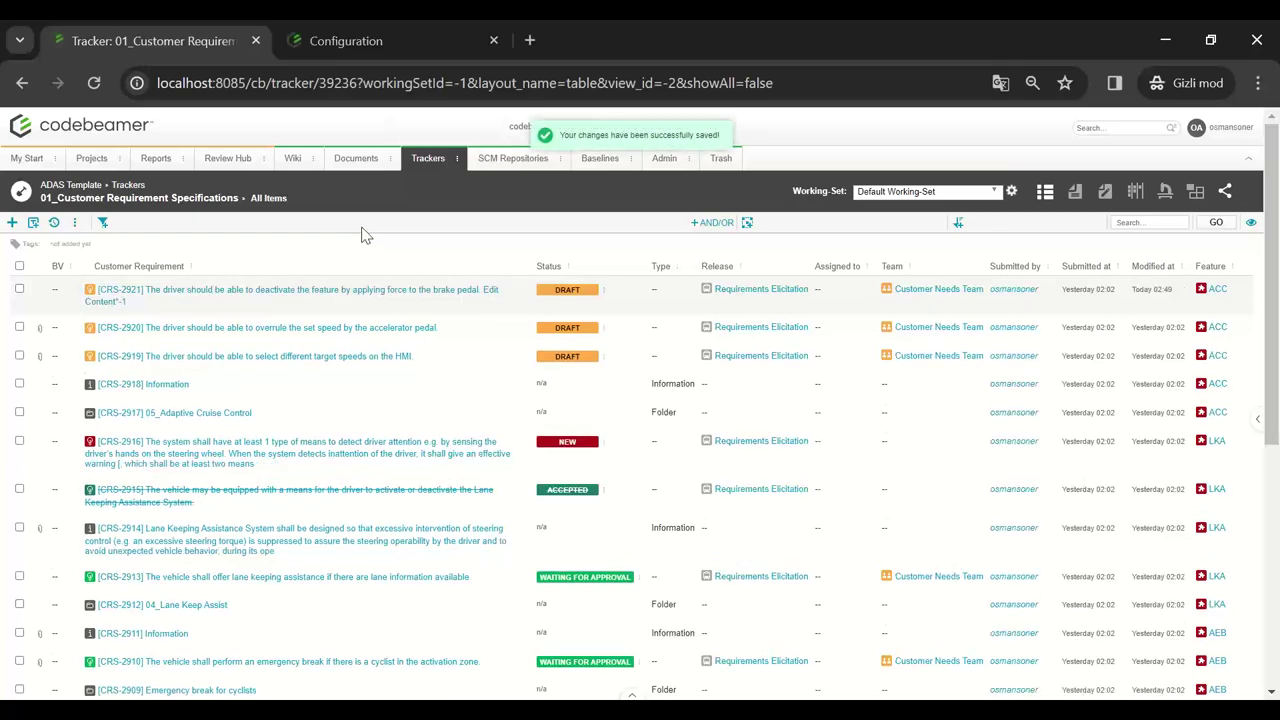
- Approve requirement CRS-2921 and save the status transition with its fields as they are
{"action": "left_click", "coordinate": [604, 293]}
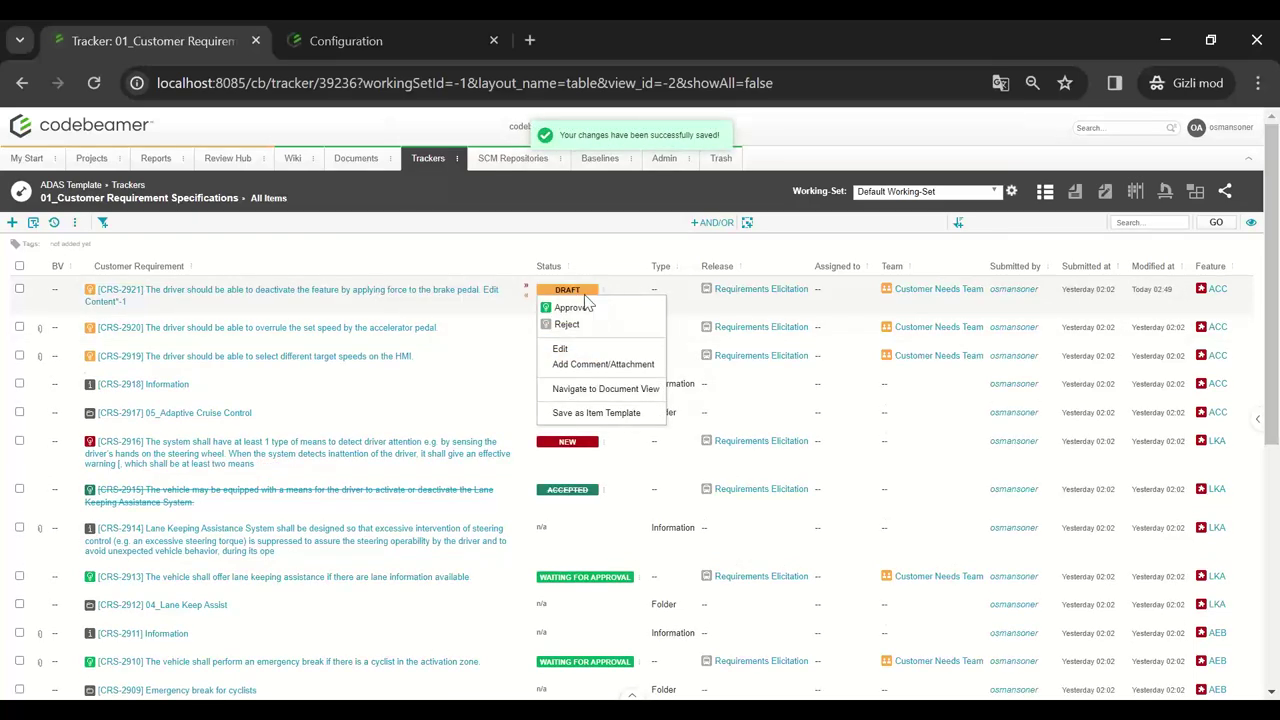
{"action": "left_click", "coordinate": [588, 306]}
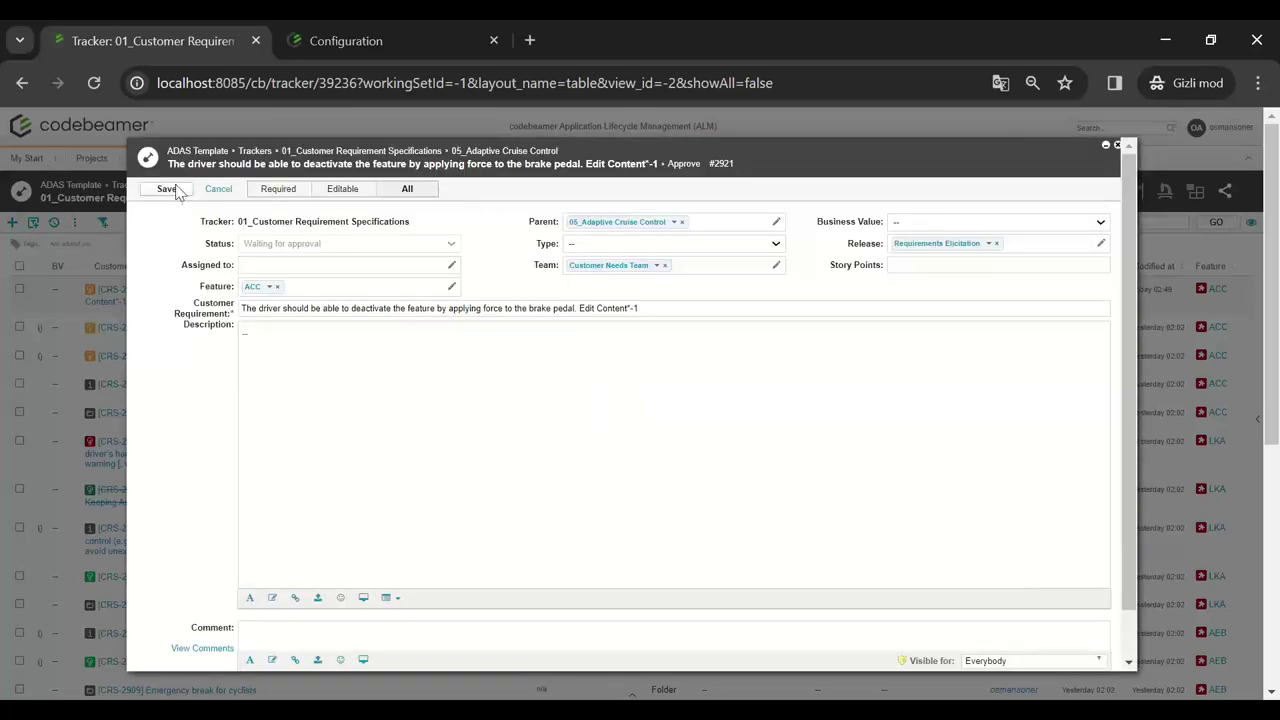
{"action": "left_click", "coordinate": [177, 189]}
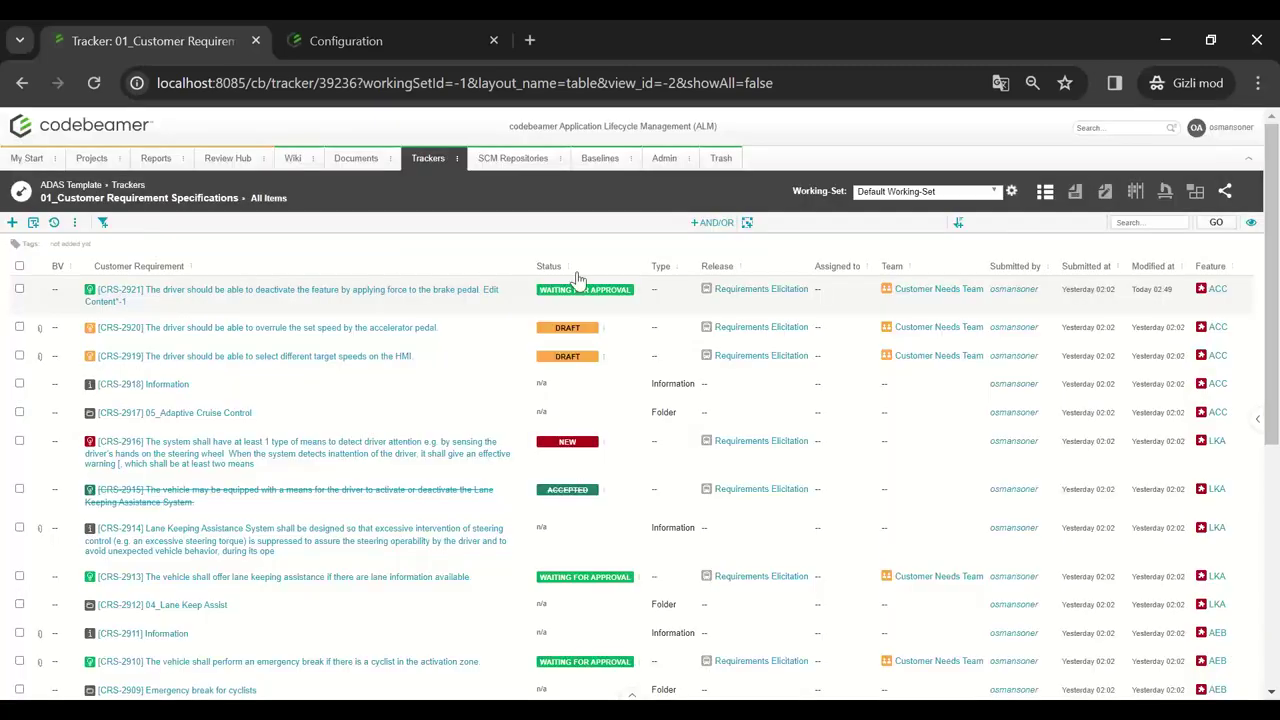
- Set the Type of requirement CRS-2921 to Functional
{"action": "double_click", "coordinate": [673, 296]}
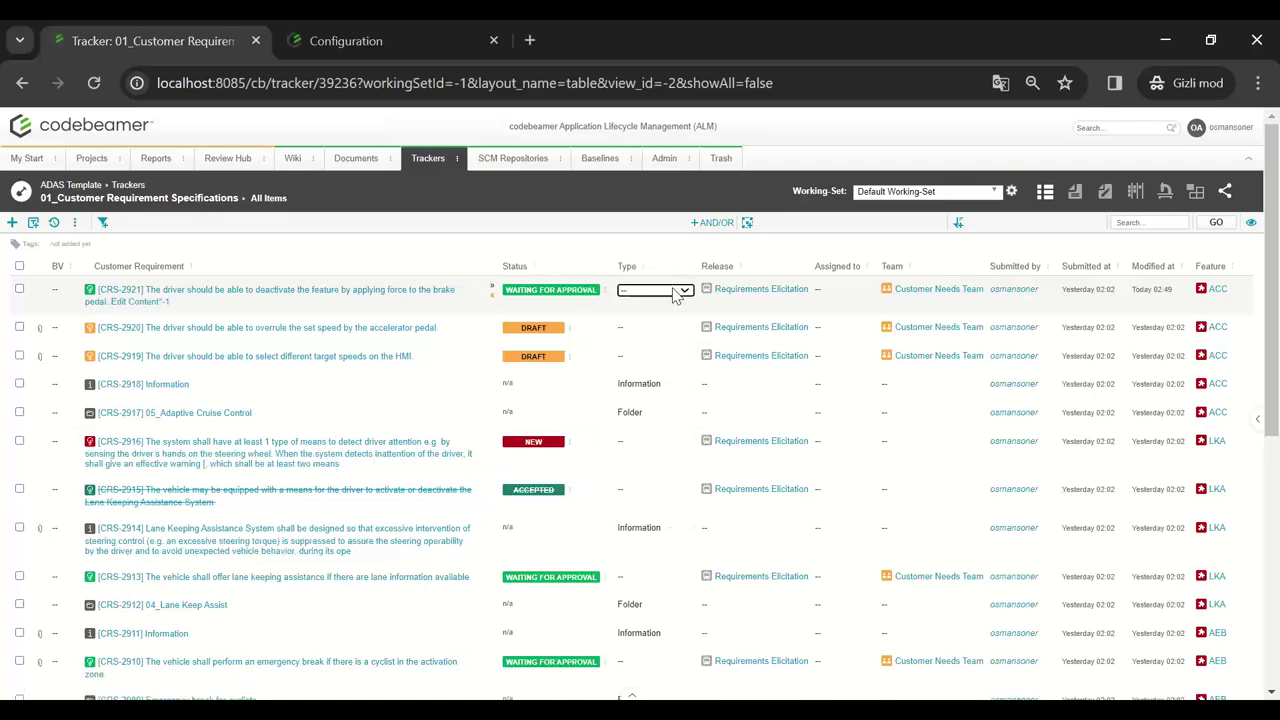
{"action": "left_click", "coordinate": [676, 296]}
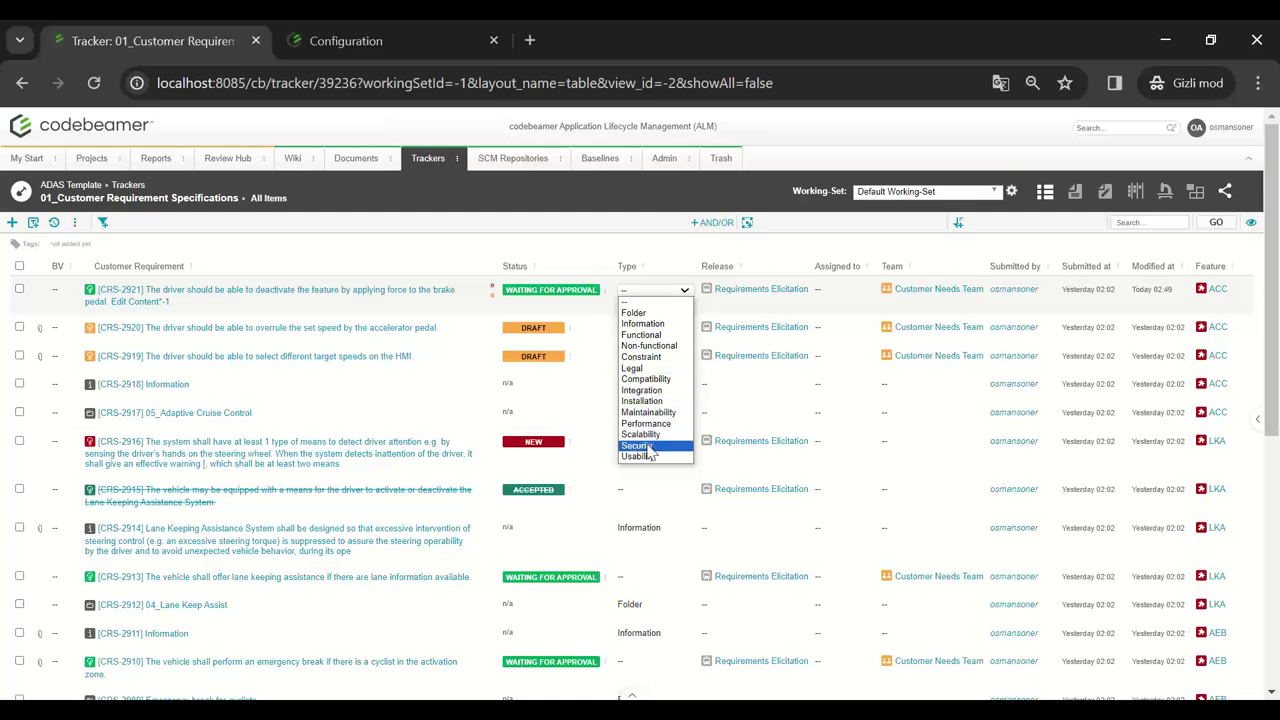
{"action": "left_click", "coordinate": [660, 336]}
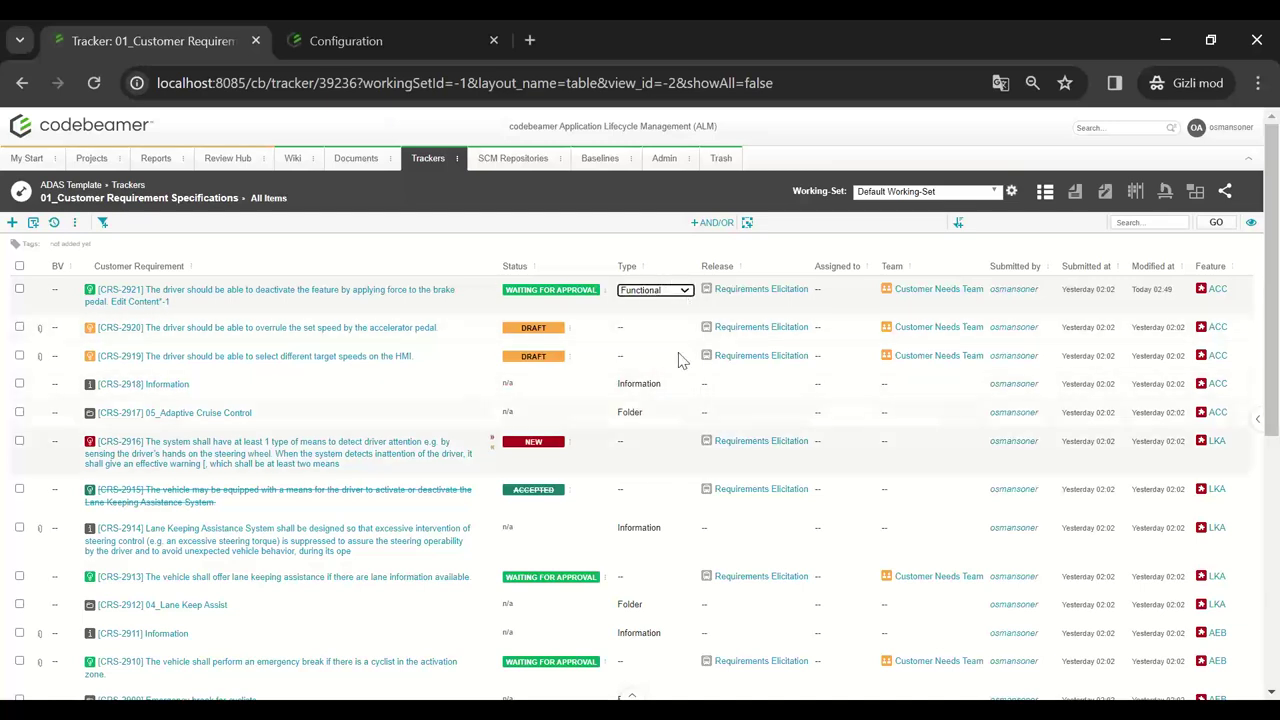
{"action": "left_click", "coordinate": [644, 226]}
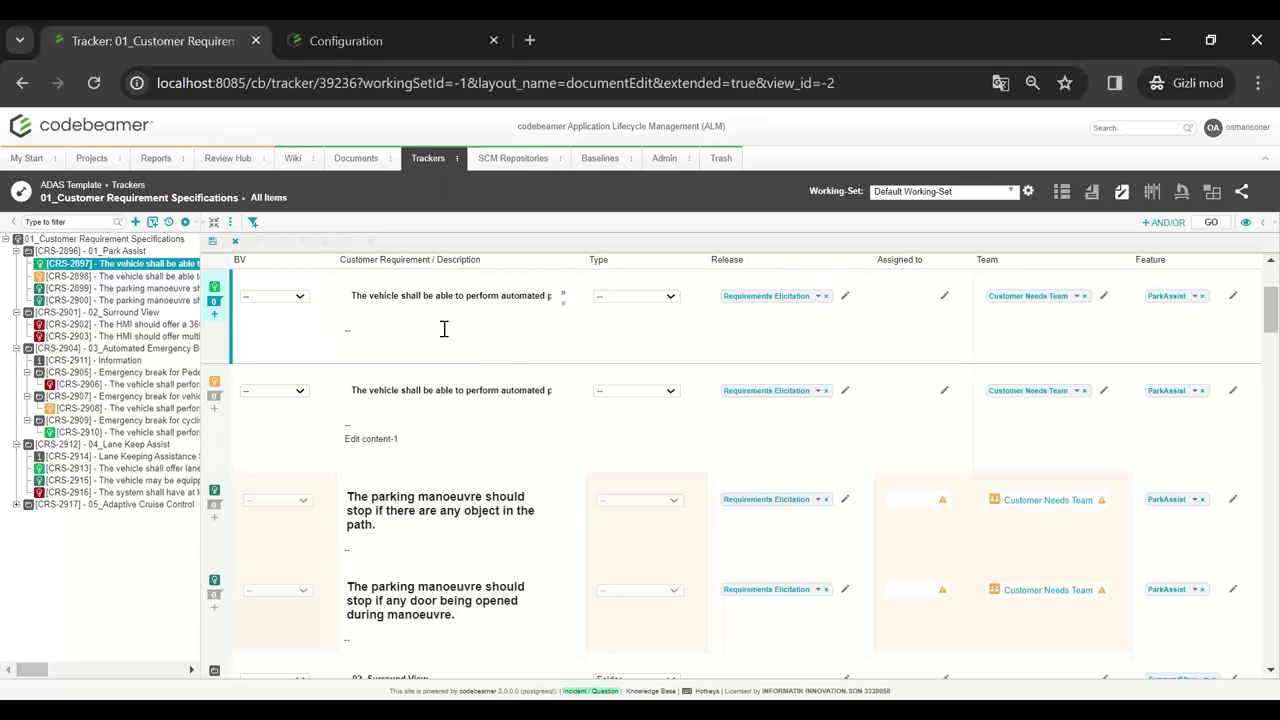
- Show the requirements as a card board and move the pedestrian emergency break card CRS-2906 from ToDo to In progress
{"action": "left_click", "coordinate": [515, 296]}
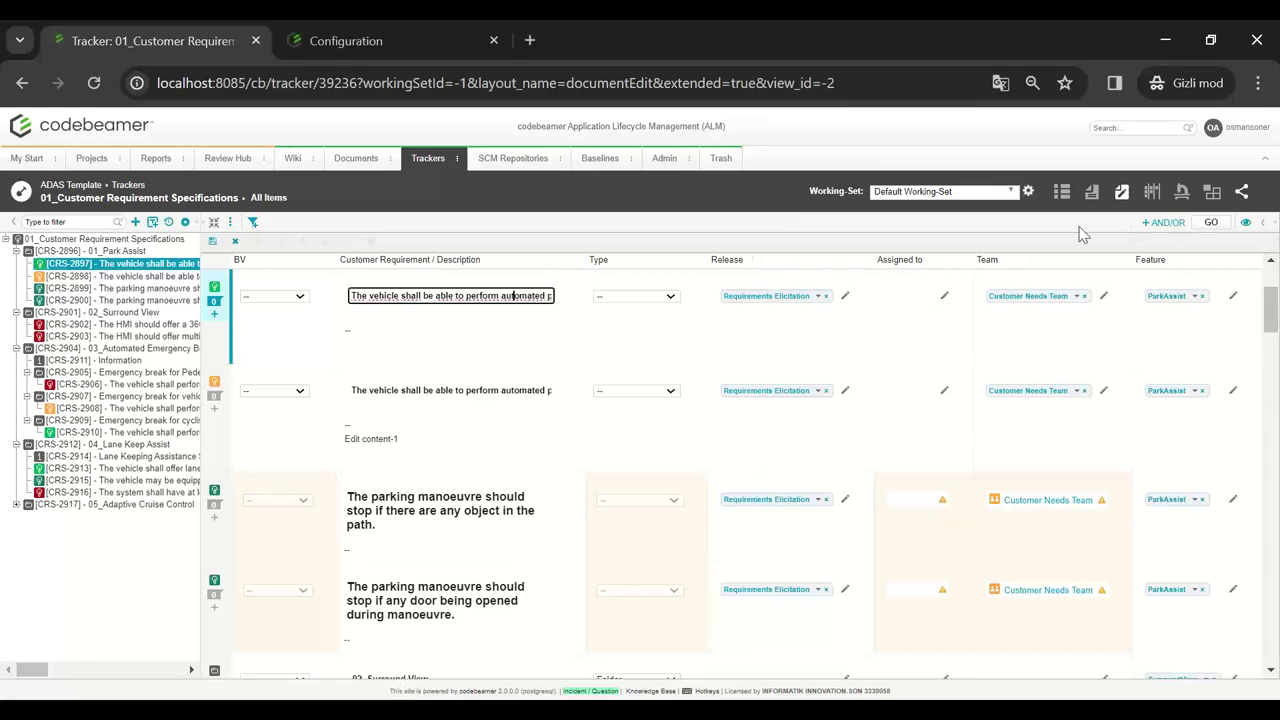
{"action": "left_click", "coordinate": [1151, 194]}
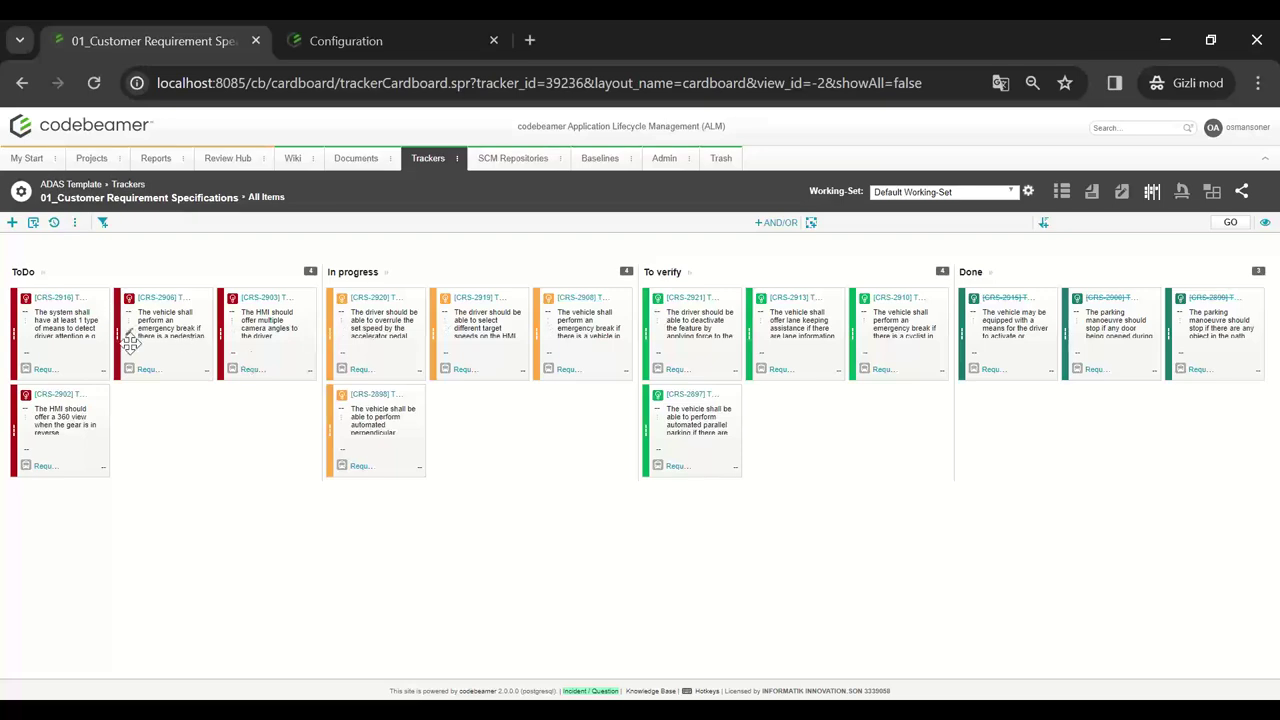
{"action": "left_click_drag", "start_coordinate": [120, 336], "coordinate": [495, 385]}
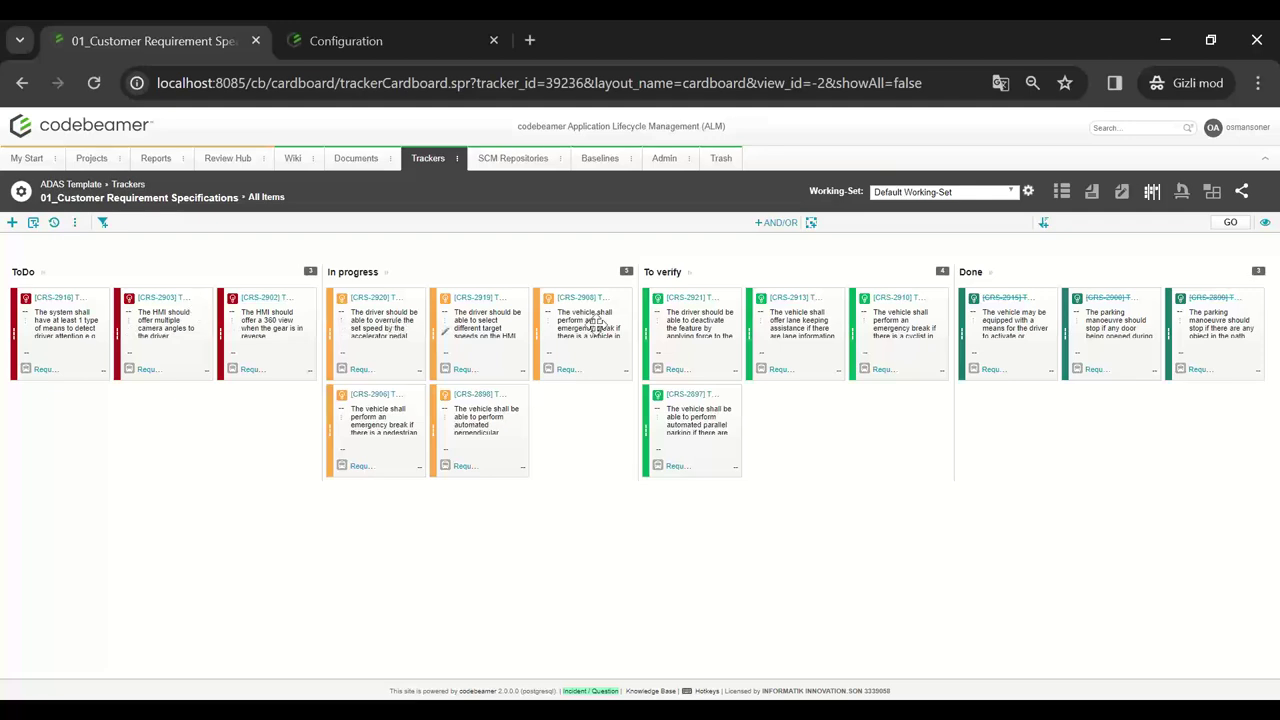
- View the test coverage of the customer requirements tracker, and return to its document view
{"action": "left_click", "coordinate": [1183, 197]}
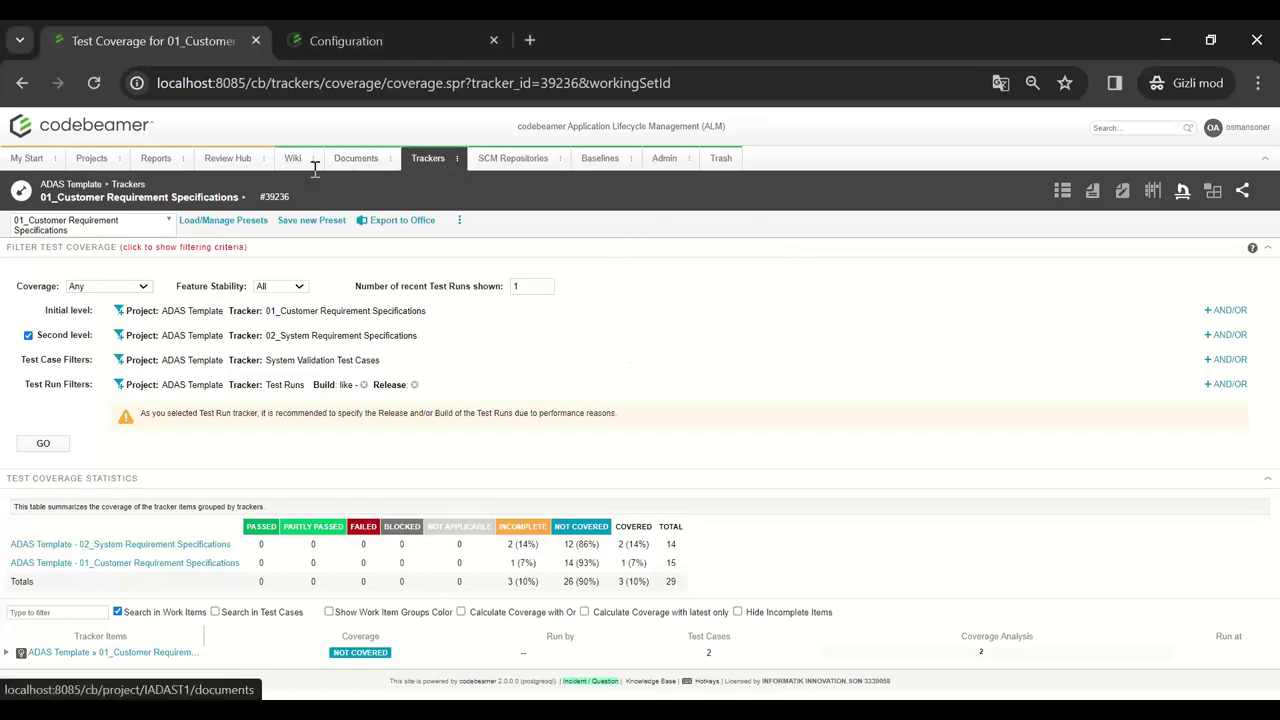
{"action": "left_click", "coordinate": [1096, 198]}
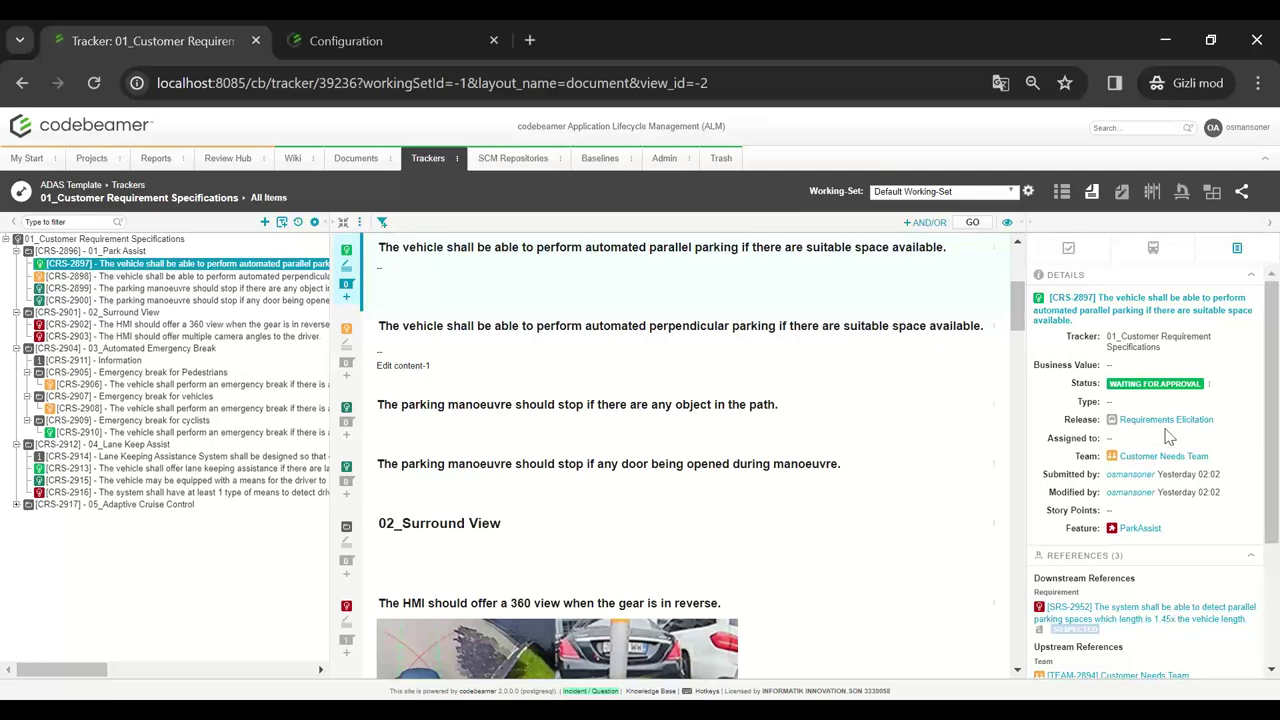
- Open the automated parallel parking requirement CRS-2897 in its own browser tab and set its Business Value to Should have
{"action": "left_click", "coordinate": [137, 271]}
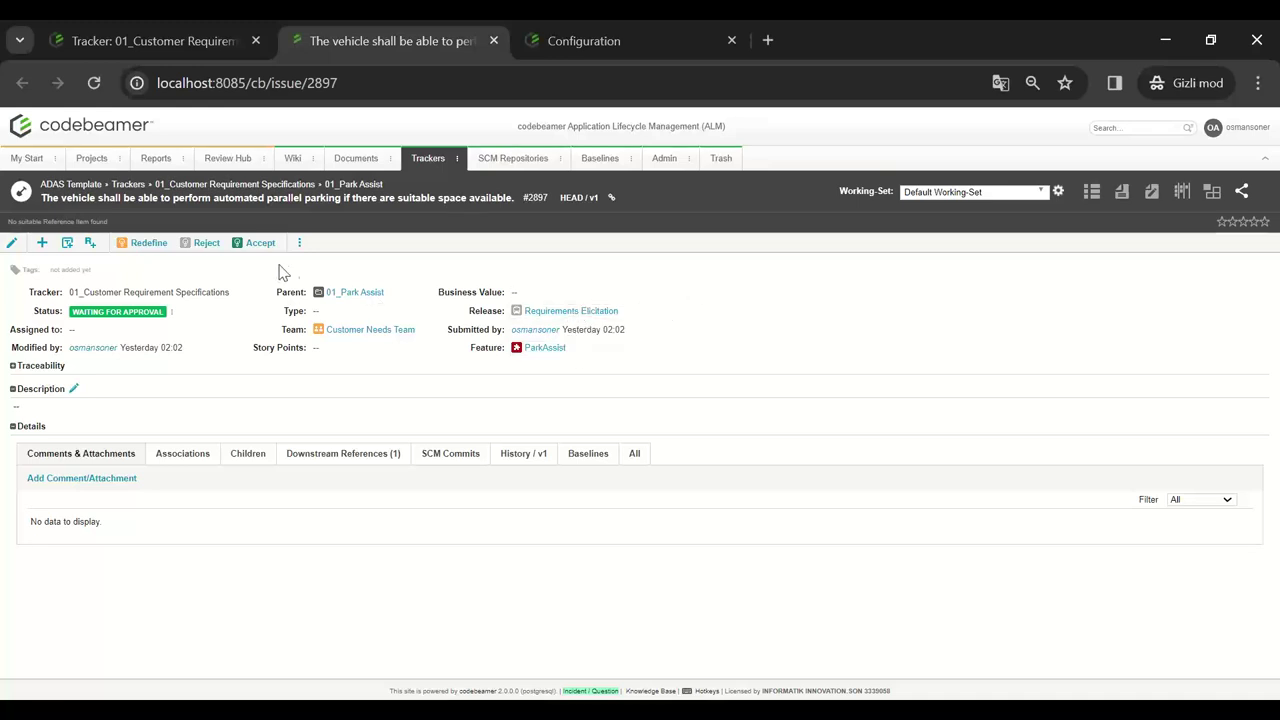
{"action": "left_click", "coordinate": [534, 297]}
{"action": "left_click", "coordinate": [540, 294]}
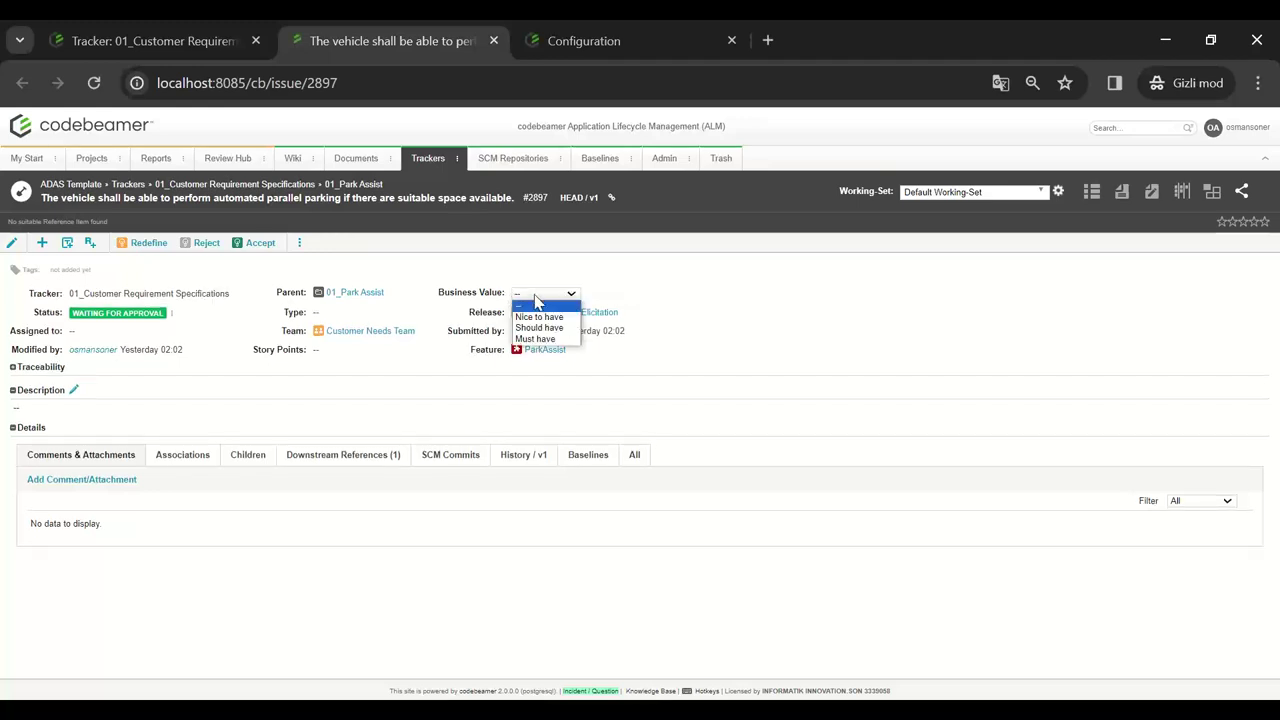
{"action": "left_click", "coordinate": [537, 330]}
{"action": "left_click", "coordinate": [711, 280]}
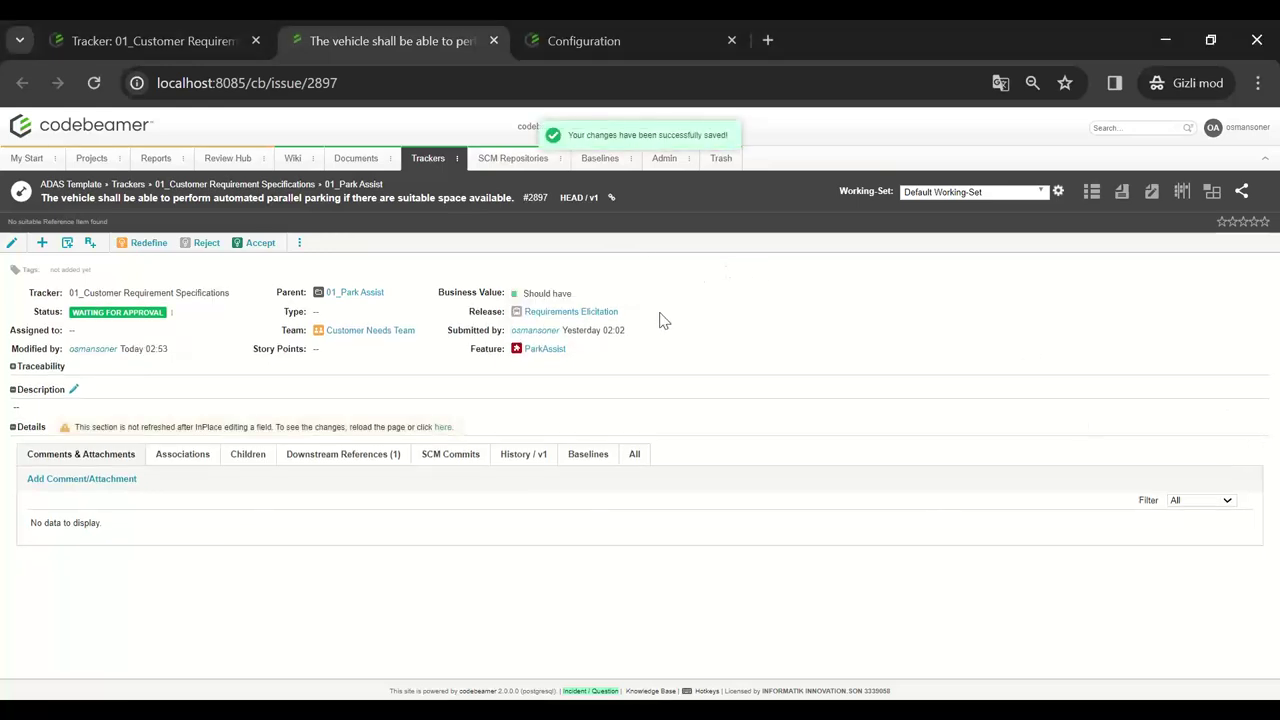
- Check the status transitions offered for CRS-2897, and expand its Traceability section to examine the linked items
{"action": "left_click", "coordinate": [172, 316]}
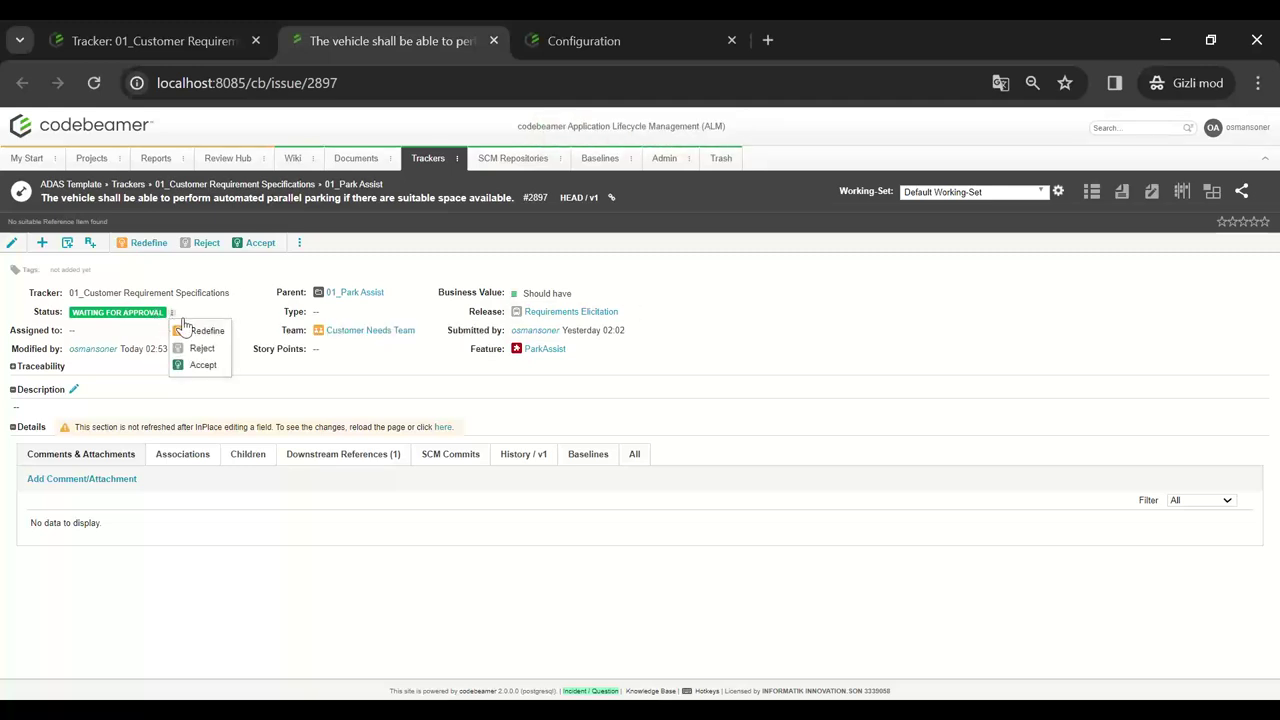
{"action": "left_click", "coordinate": [837, 277]}
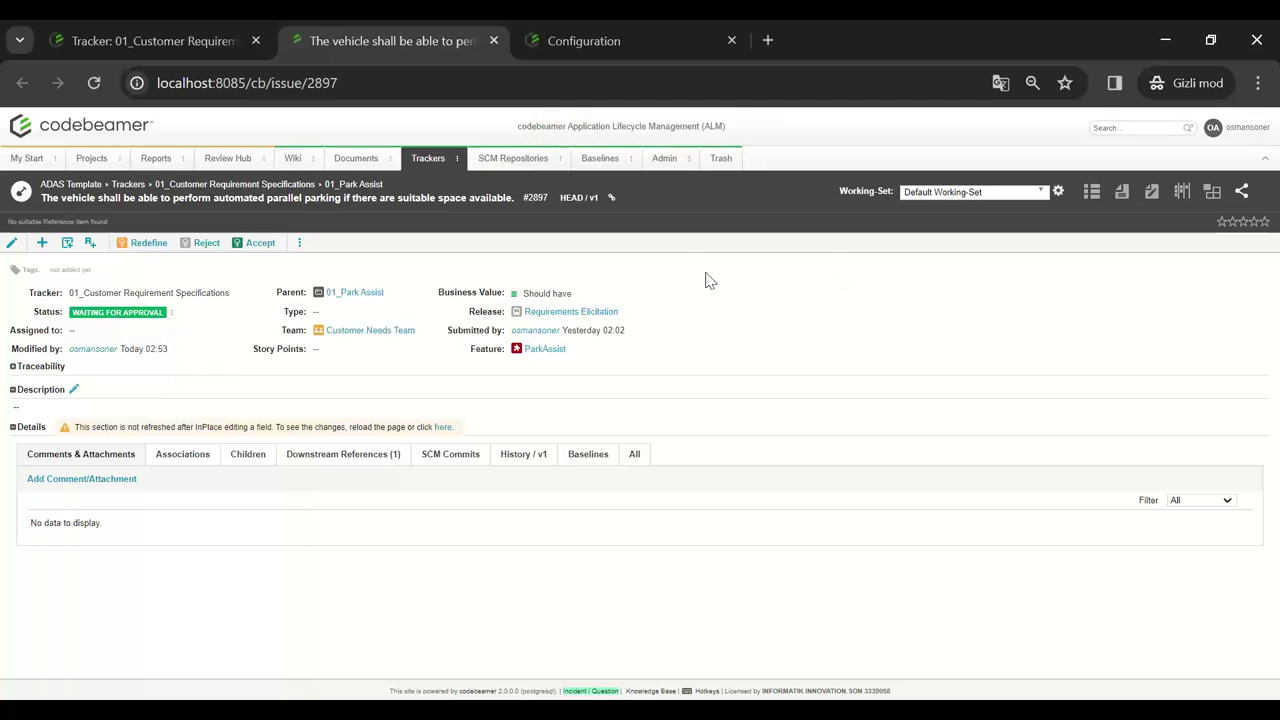
{"action": "left_click", "coordinate": [14, 367]}
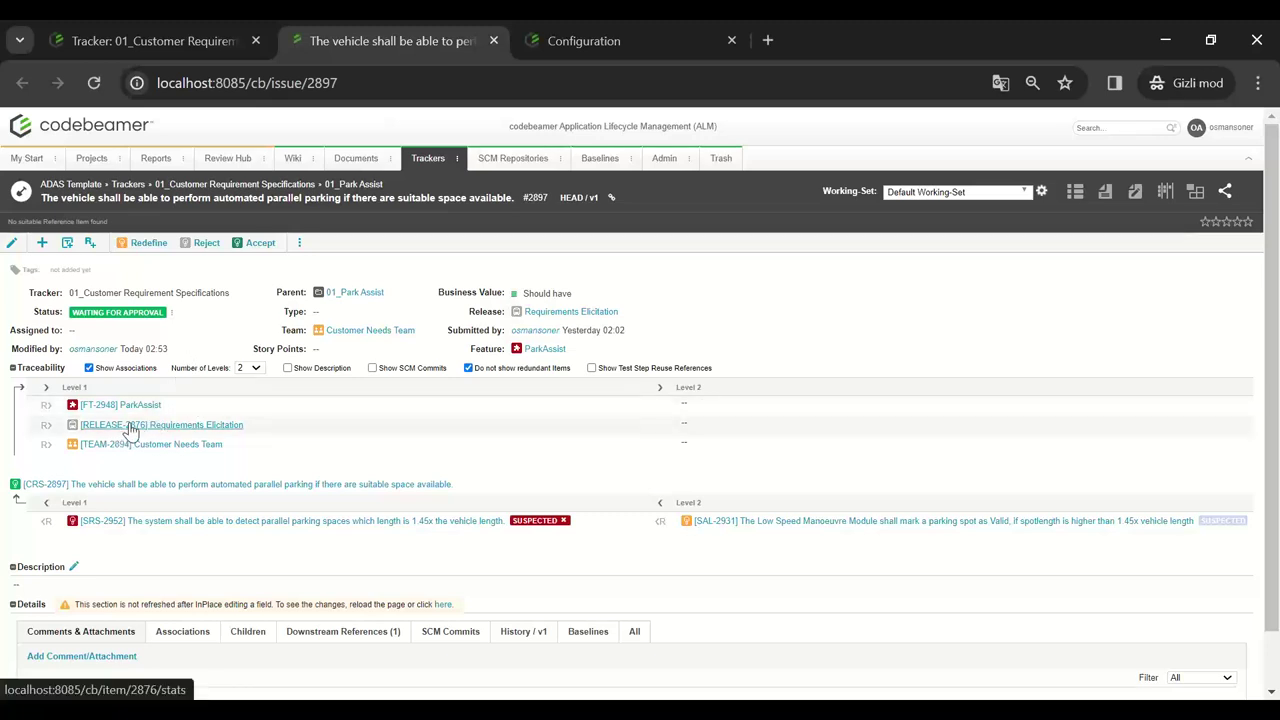
{"action": "scroll", "coordinate": [108, 428], "scroll_direction": "down", "scroll_amount": 1}
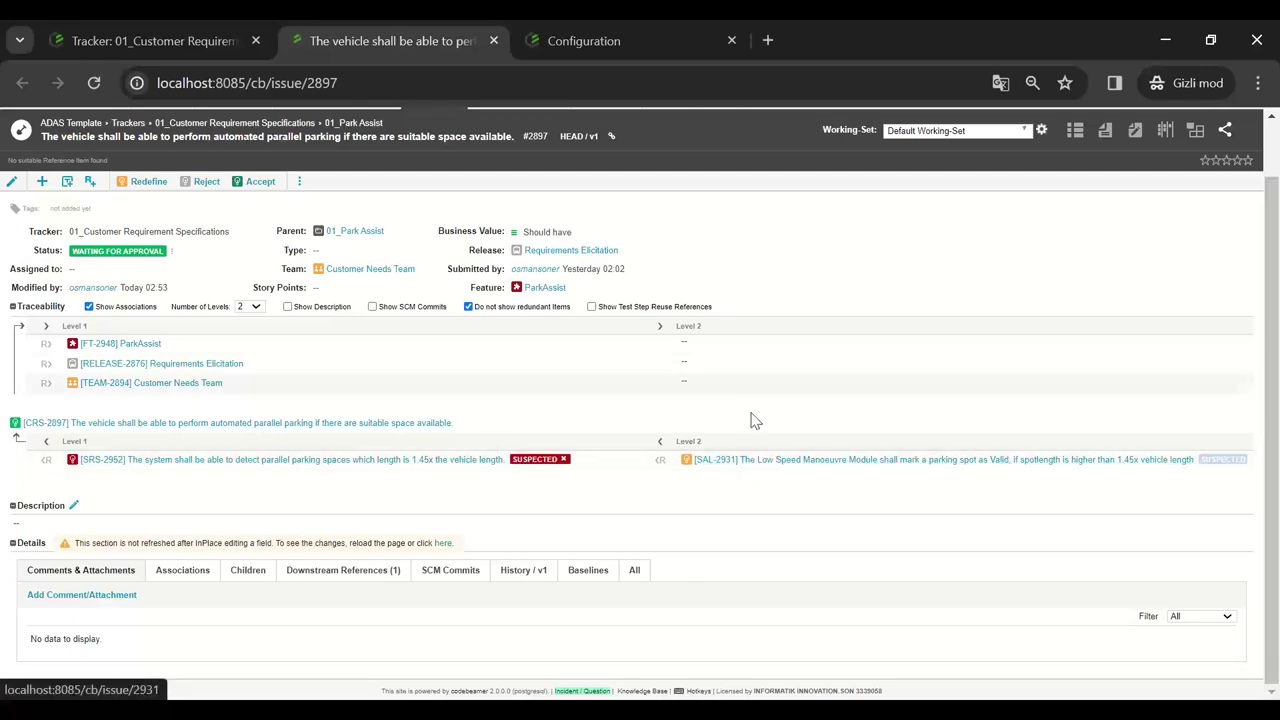
- Examine CRS-2897's traceability at three levels plus its associations, downstream references and history, and return to the customer requirements tracker's document view
{"action": "left_click", "coordinate": [255, 307]}
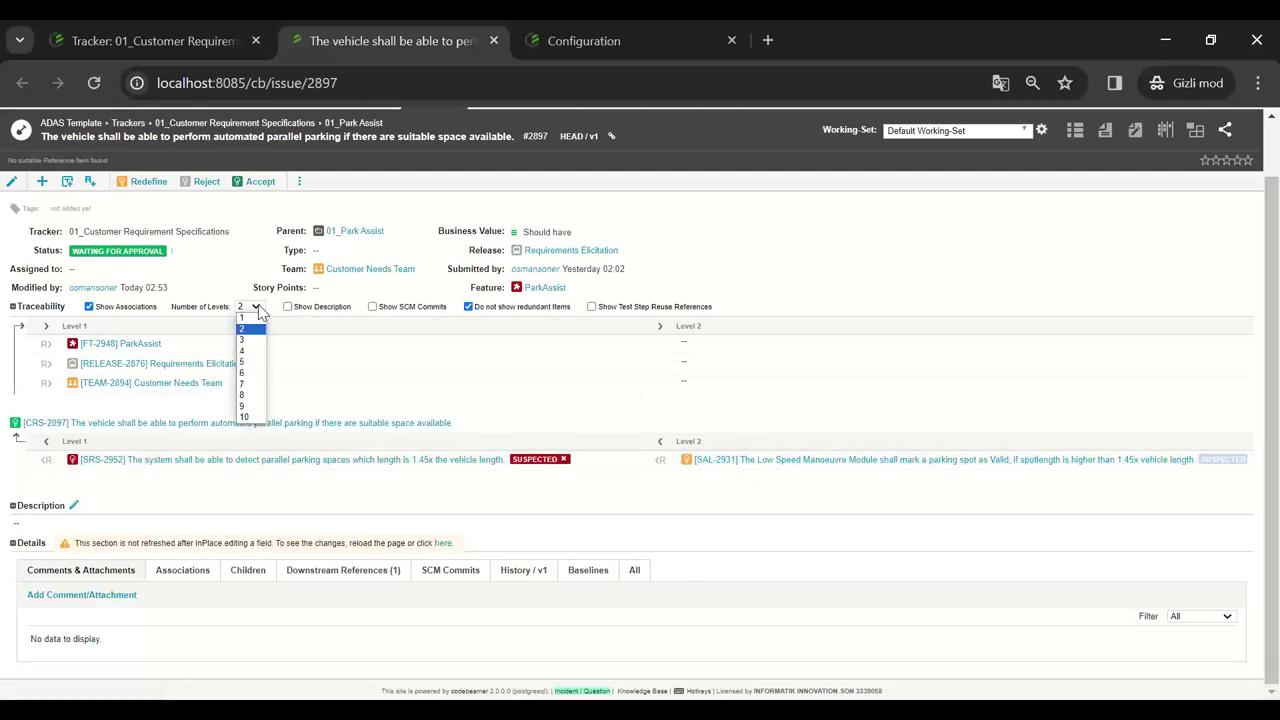
{"action": "left_click", "coordinate": [248, 340]}
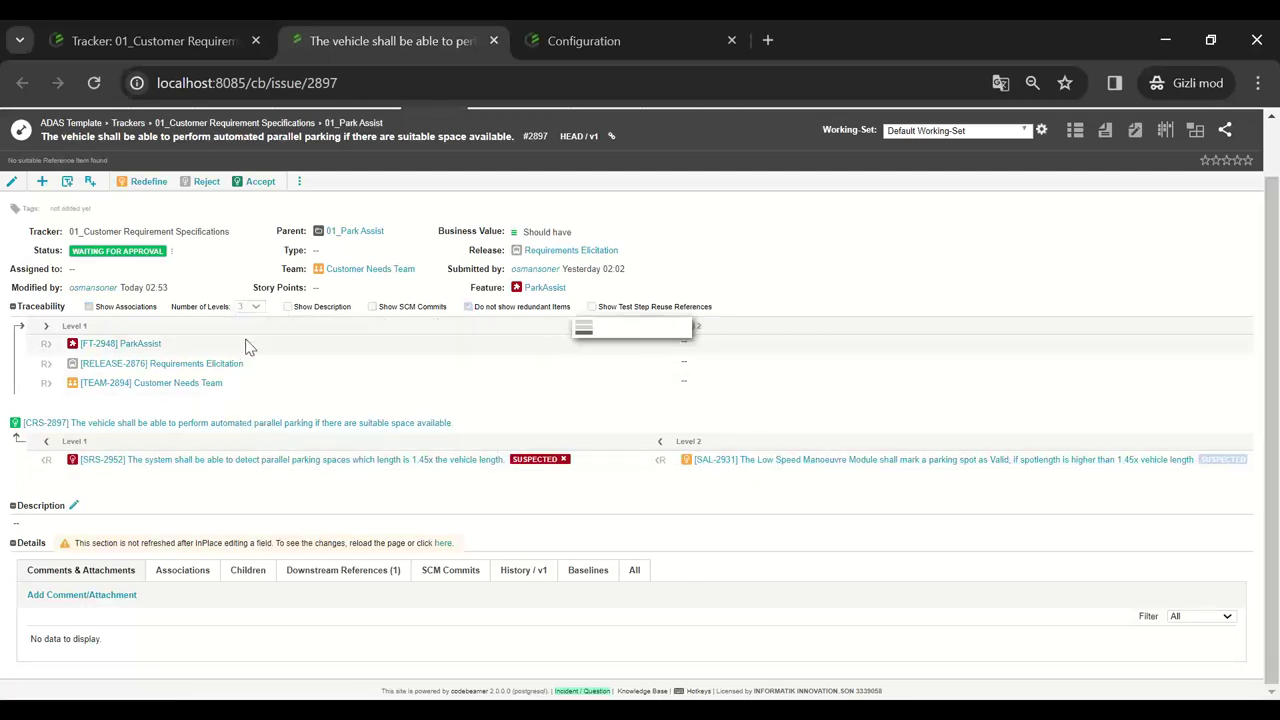
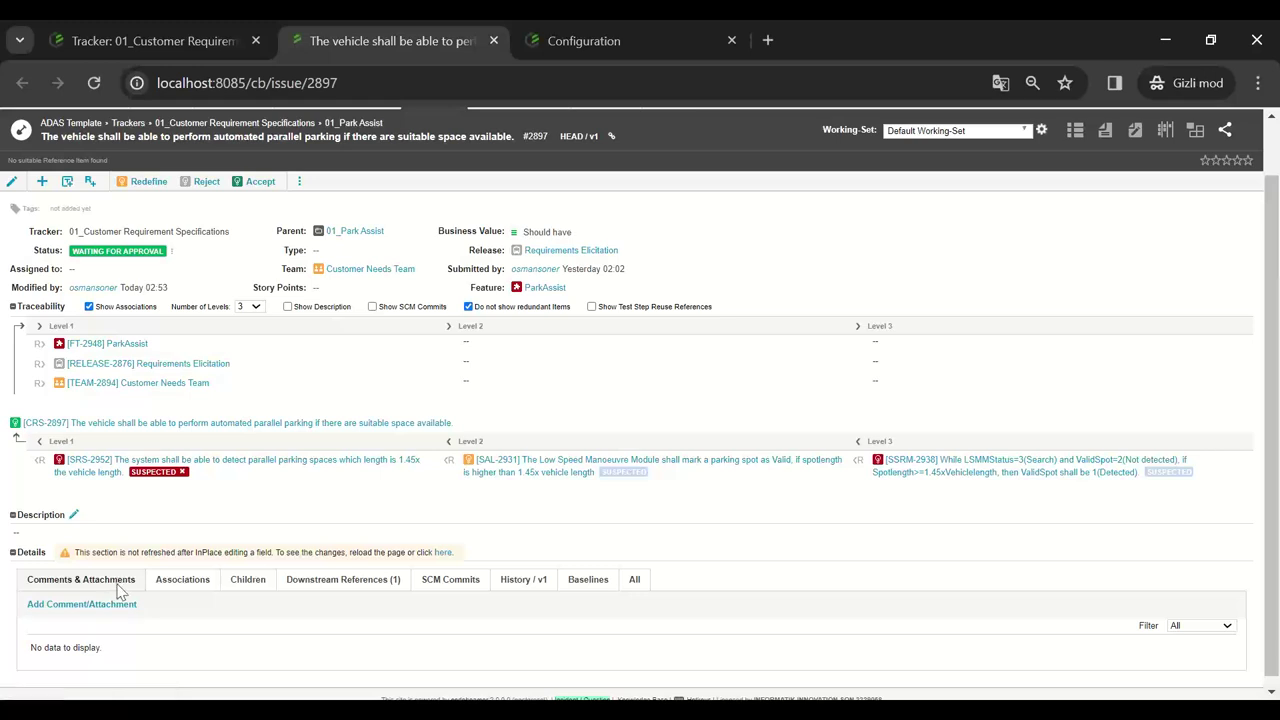
{"action": "left_click", "coordinate": [205, 585]}
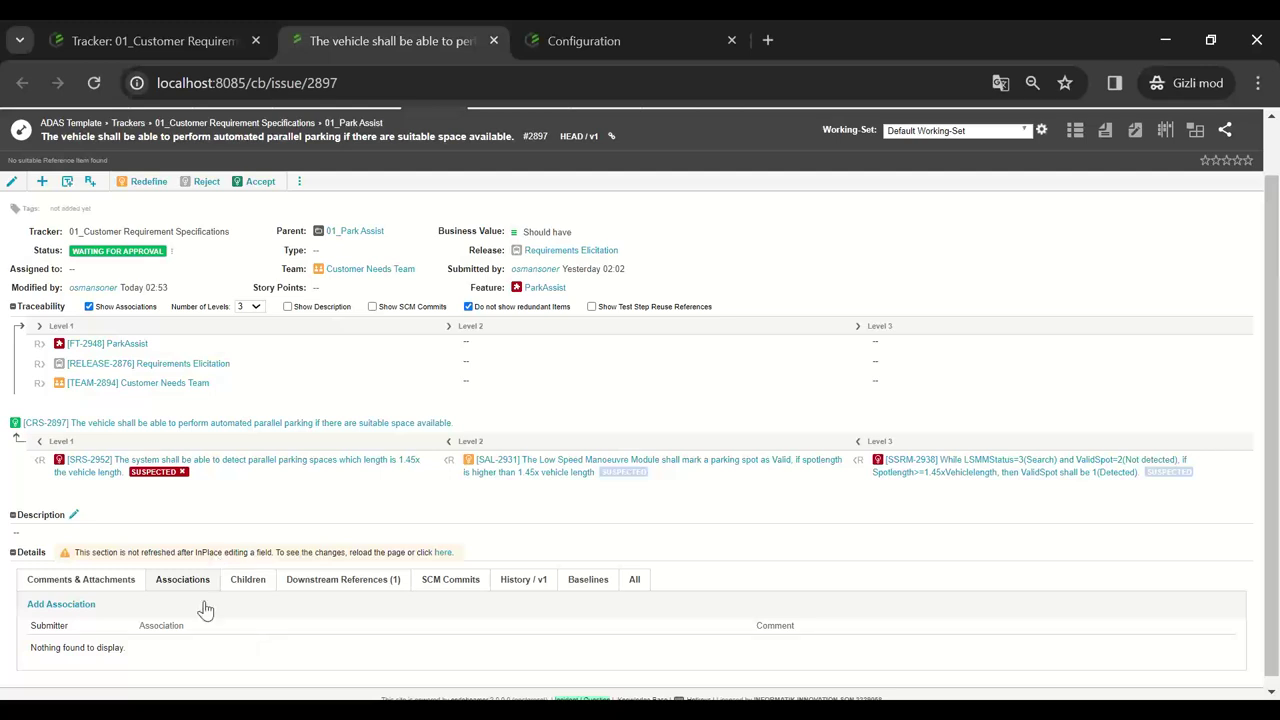
{"action": "left_click", "coordinate": [346, 580]}
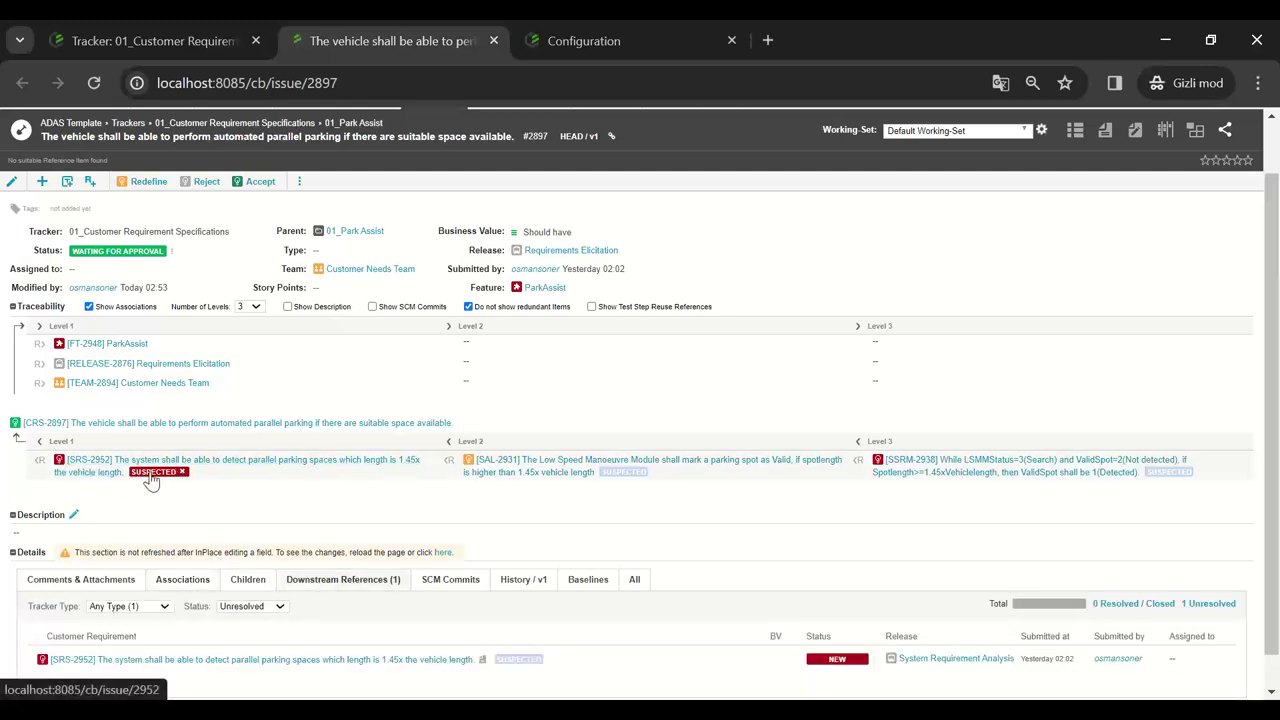
{"action": "scroll", "coordinate": [280, 520], "scroll_direction": "down", "scroll_amount": 1}
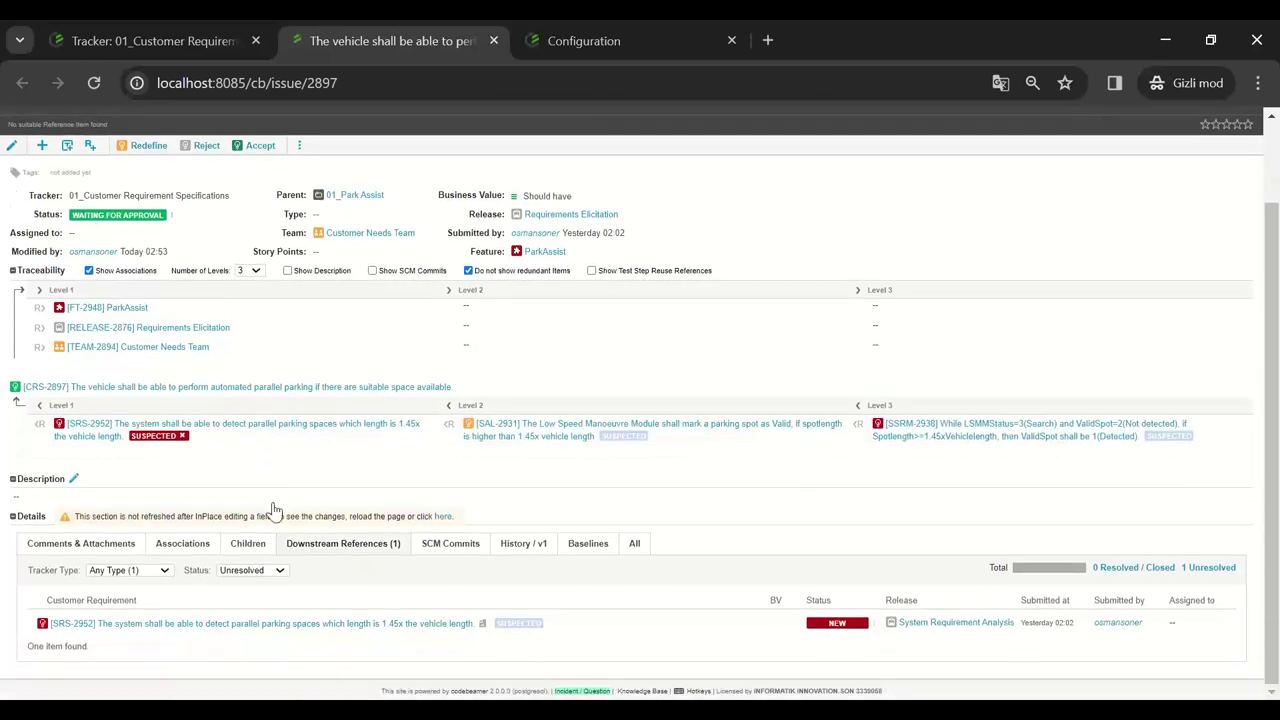
{"action": "left_click", "coordinate": [523, 546]}
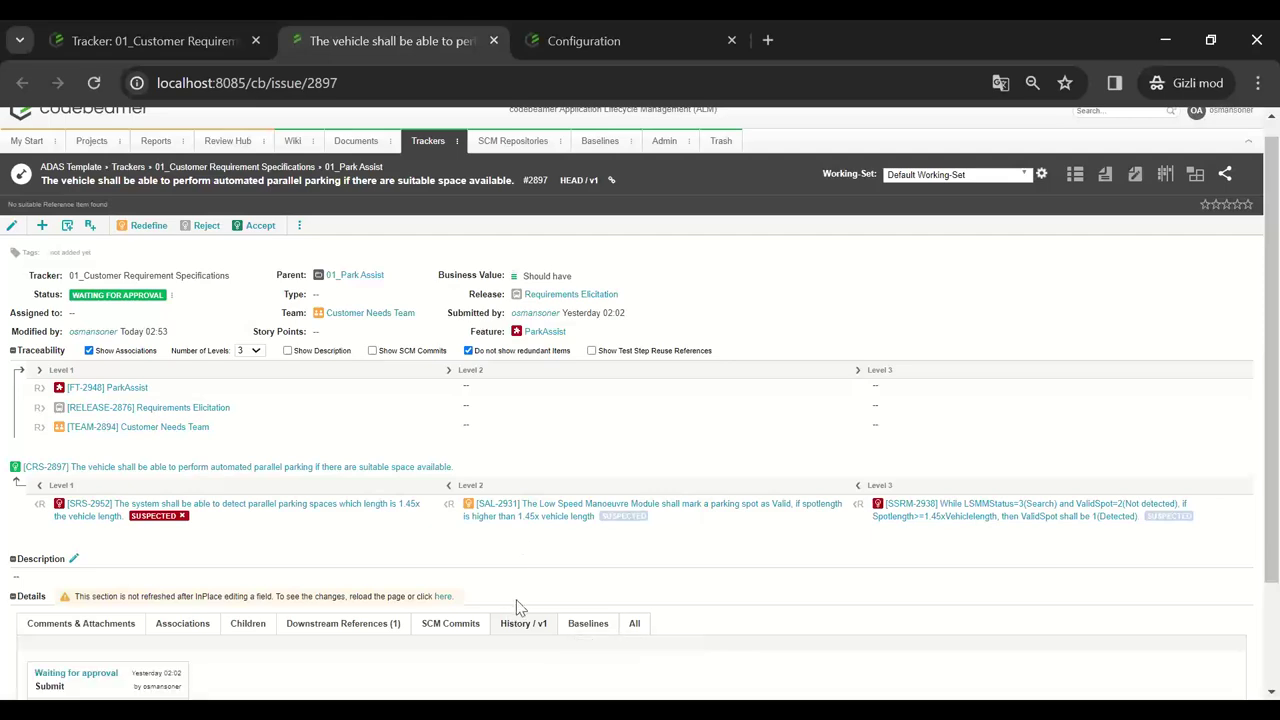
{"action": "scroll", "coordinate": [519, 606], "scroll_direction": "down", "scroll_amount": 2}
{"action": "scroll", "coordinate": [440, 577], "scroll_direction": "up", "scroll_amount": 2}
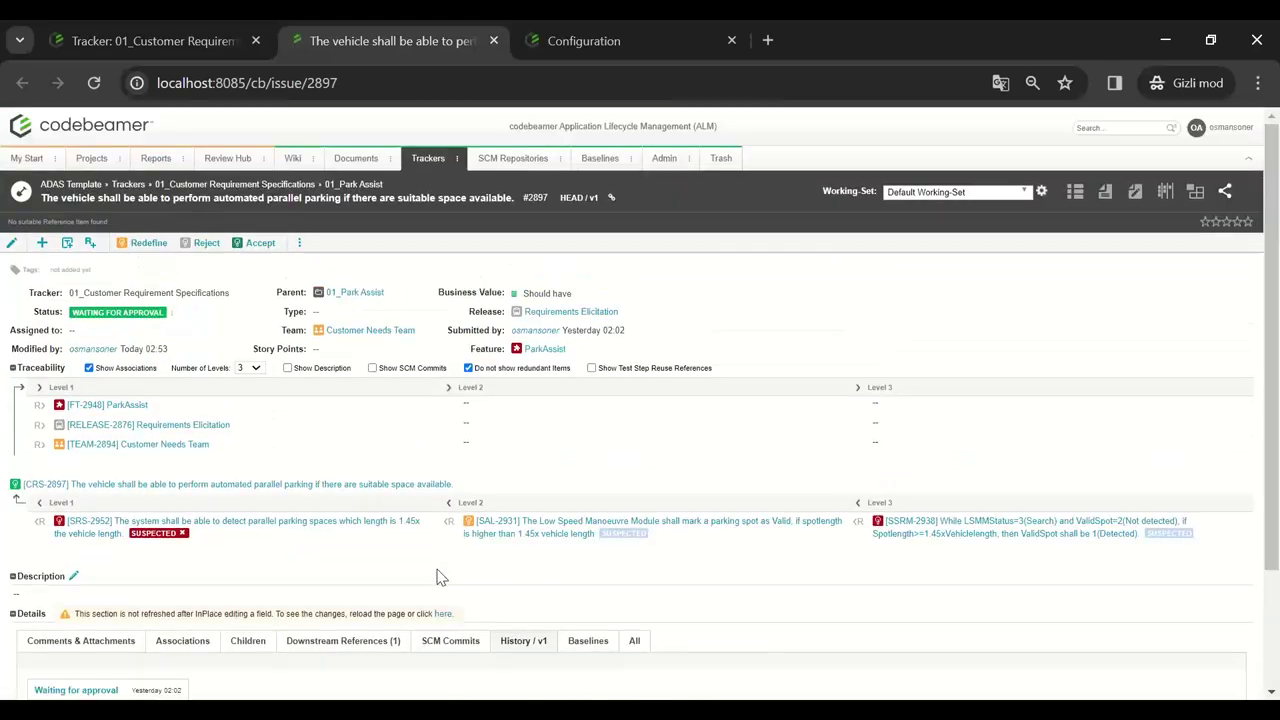
{"action": "left_click", "coordinate": [190, 44]}
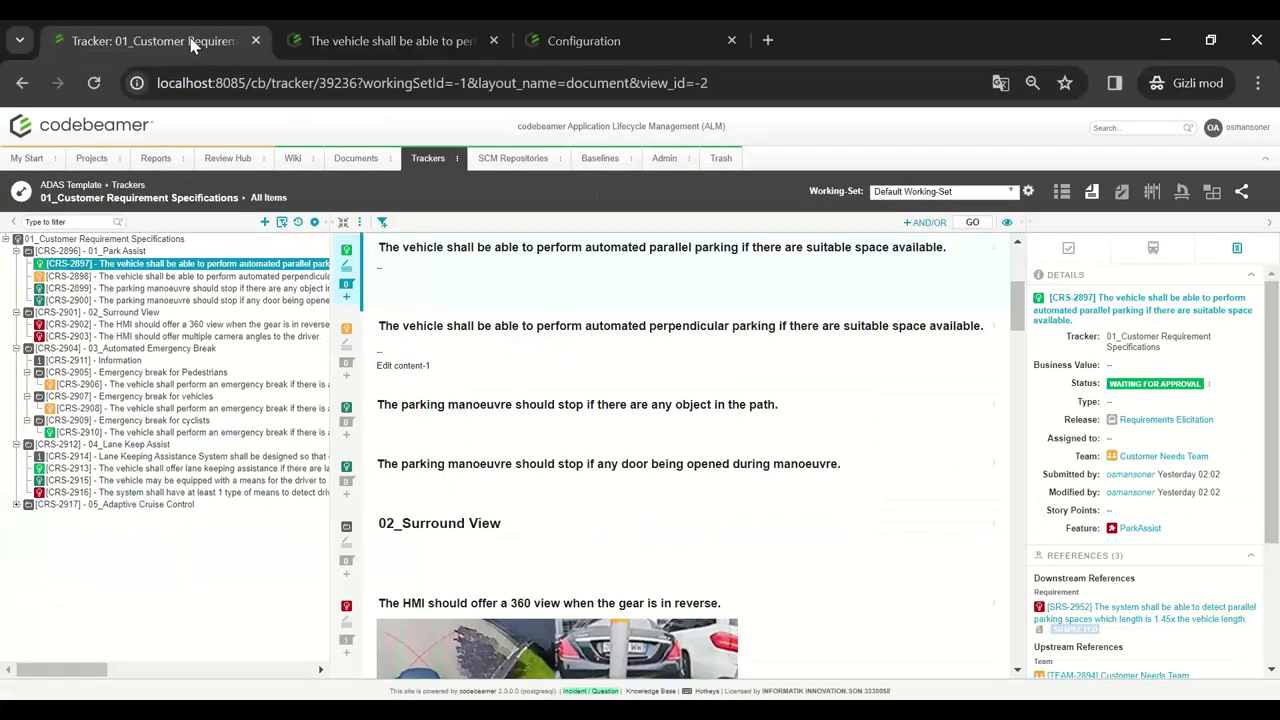
- Open the description of CRS-2897 for editing in the document view and insert a table with five columns and two rows
{"action": "left_click", "coordinate": [346, 266]}
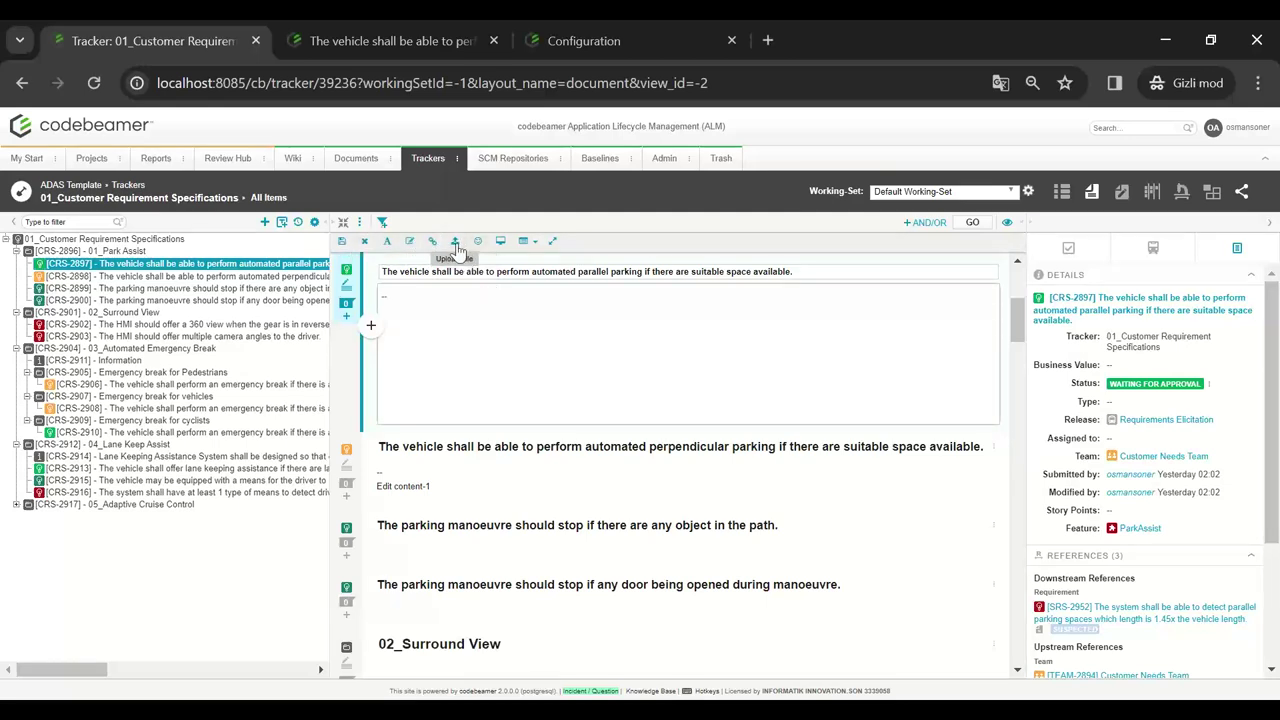
{"action": "left_click", "coordinate": [442, 290]}
{"action": "left_click", "coordinate": [409, 241]}
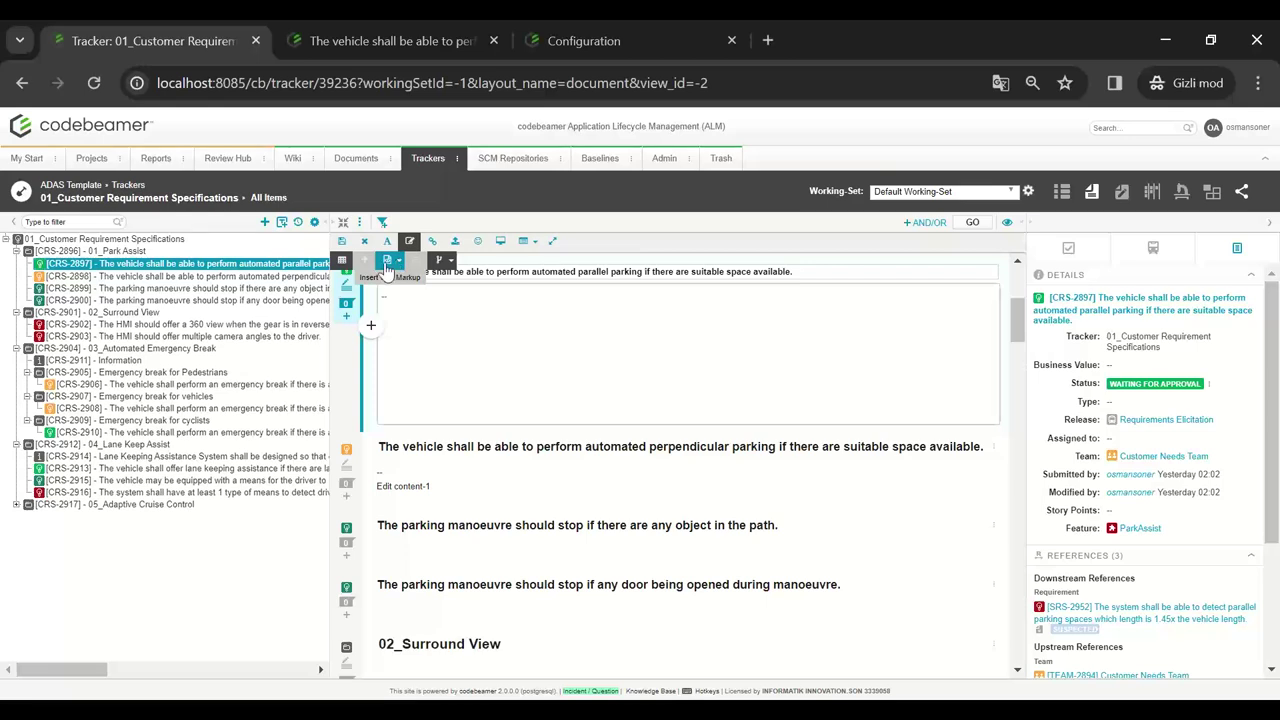
{"action": "left_click", "coordinate": [342, 260]}
{"action": "left_click", "coordinate": [399, 316]}
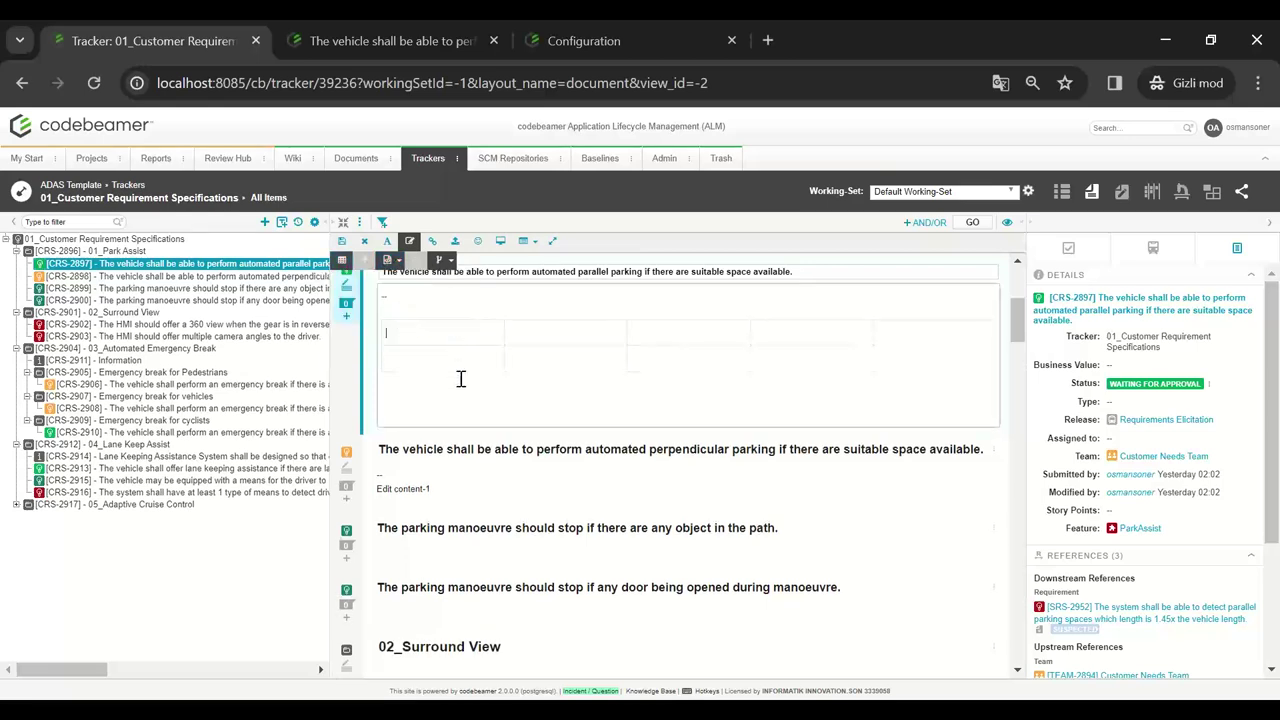
- Insert an Information-style wiki block reading "Bu gereksinim maddesi demo amaçlı oluşturulmuştur" into the description of CRS-2897
{"action": "left_click", "coordinate": [396, 260]}
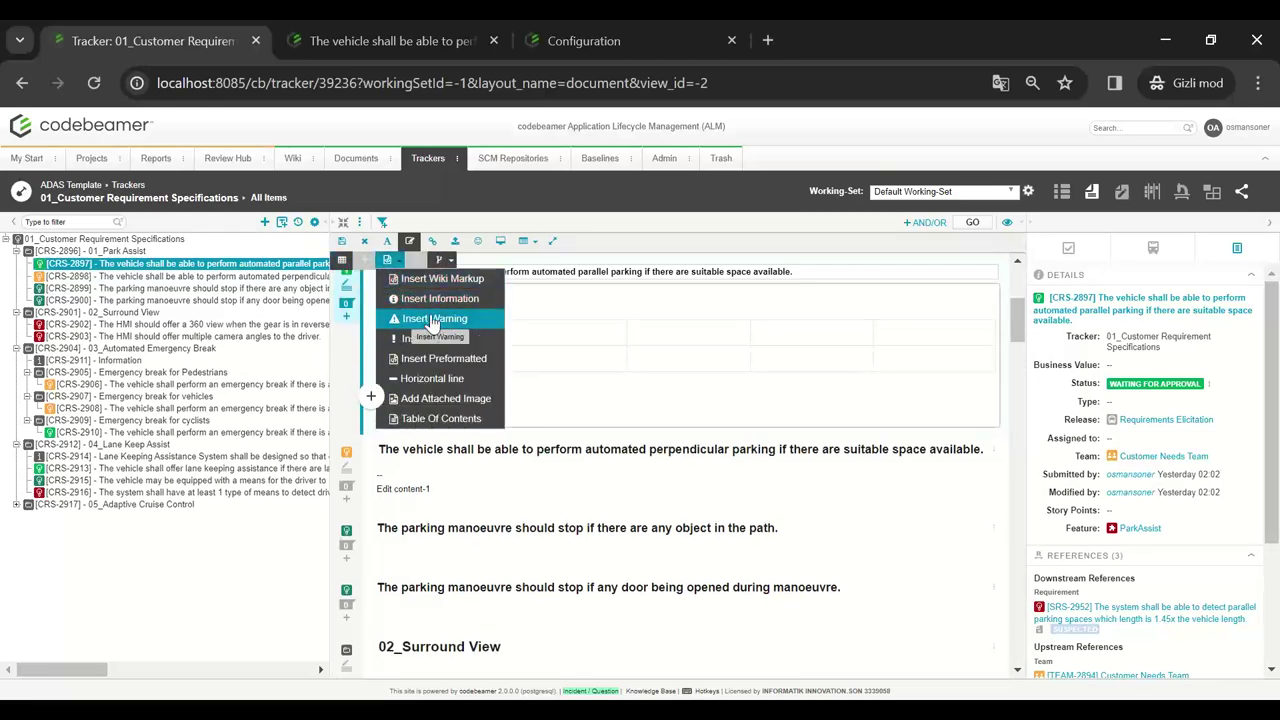
{"action": "left_click", "coordinate": [435, 299]}
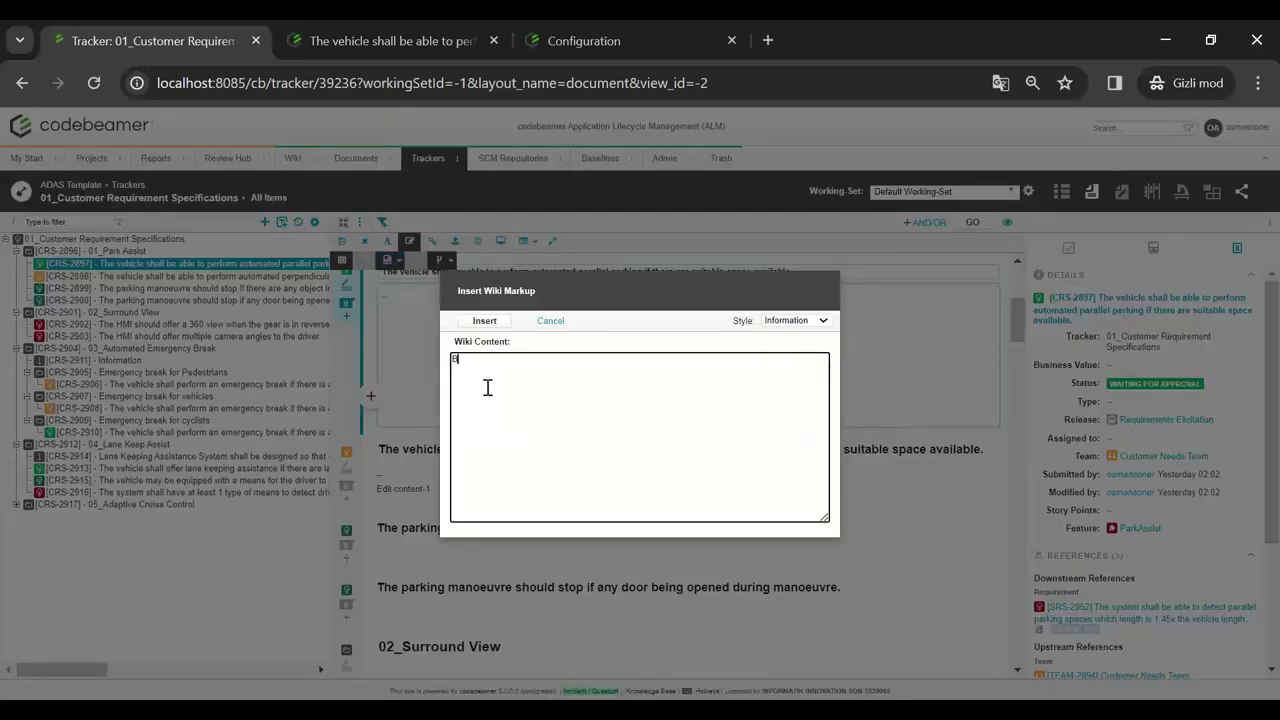
{"action": "type", "text": "Bu gereksinim maddesi demo amaçlı"}
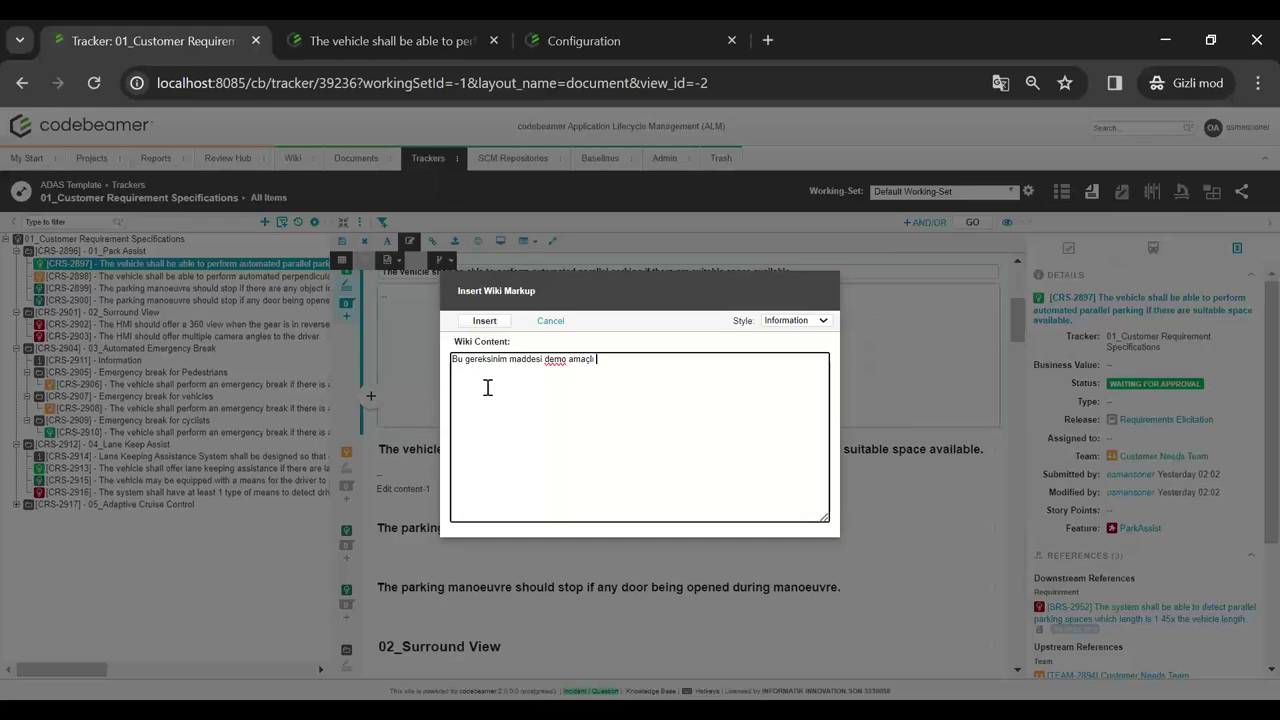
{"action": "type", "text": "oluşturulmuştur"}
{"action": "left_click", "coordinate": [489, 322]}
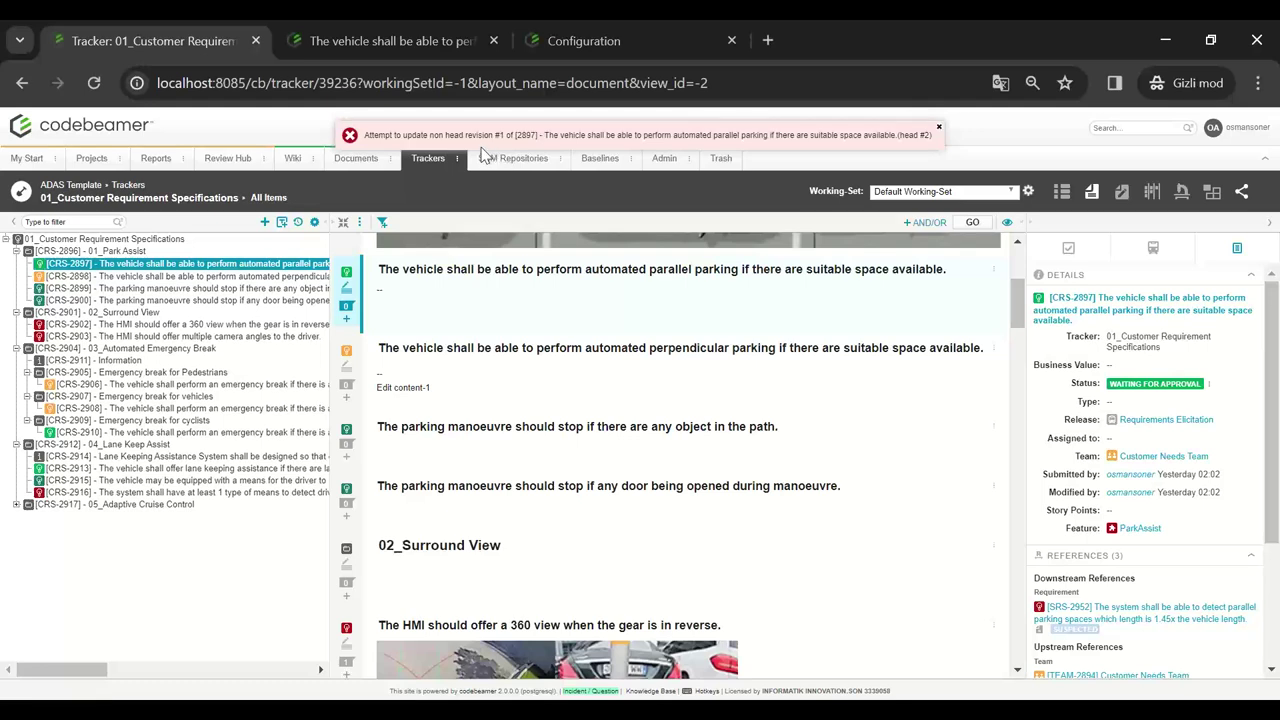
- Try to add the line "Conetent1" to the description of CRS-2897 and save it, and dismiss the error notice
{"action": "double_click", "coordinate": [393, 311]}
{"action": "left_click", "coordinate": [403, 335]}
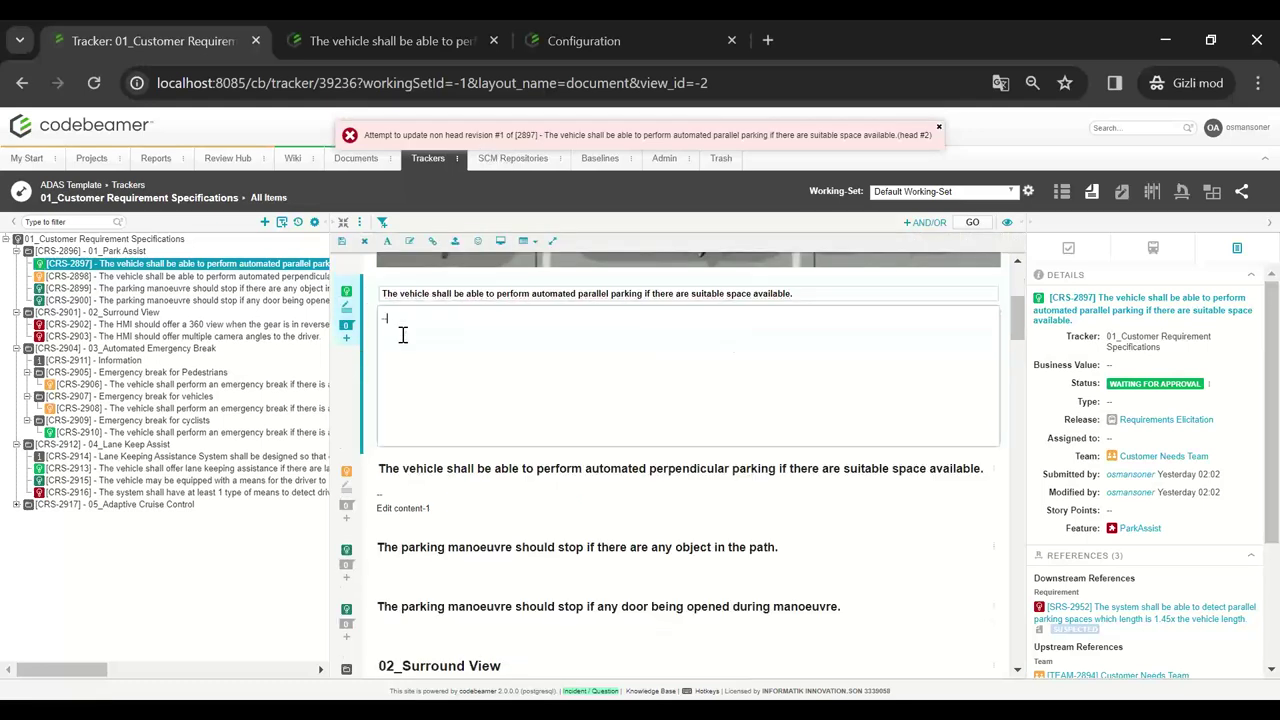
{"action": "key", "text": "Return"}
{"action": "type", "text": "Conetent1"}
{"action": "left_click", "coordinate": [342, 242]}
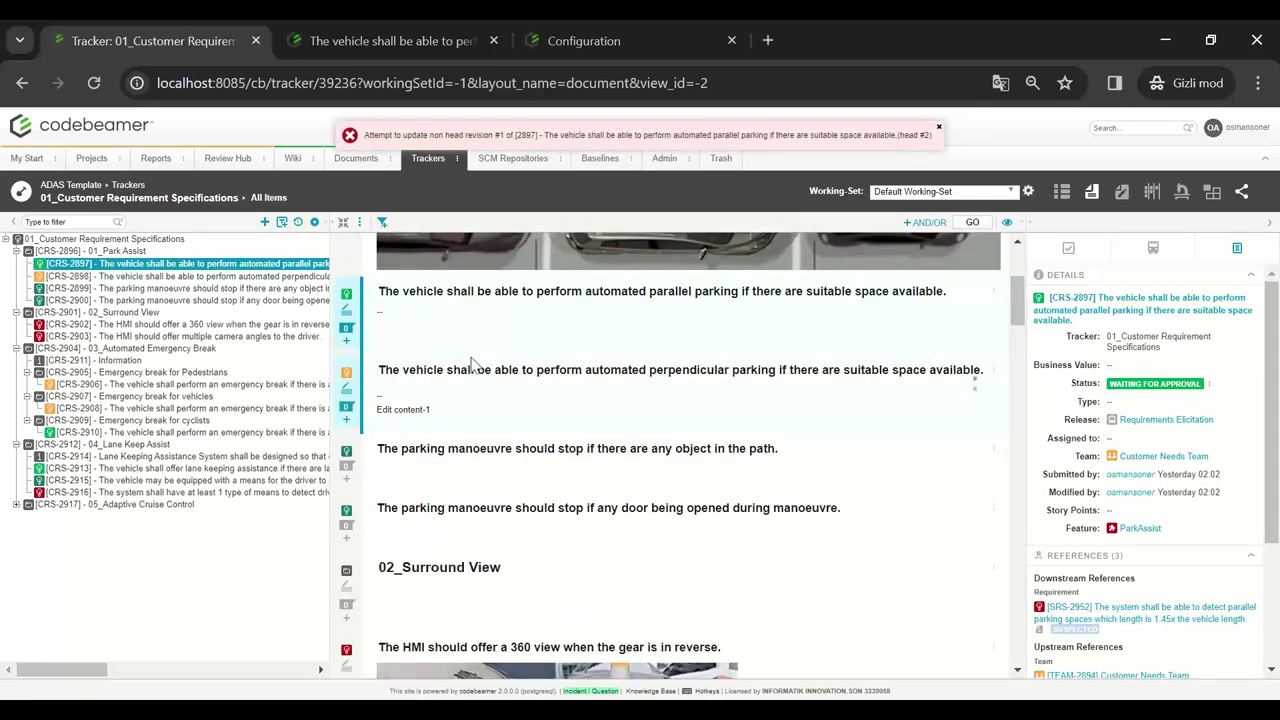
{"action": "scroll", "coordinate": [480, 365], "scroll_direction": "up", "scroll_amount": 1}
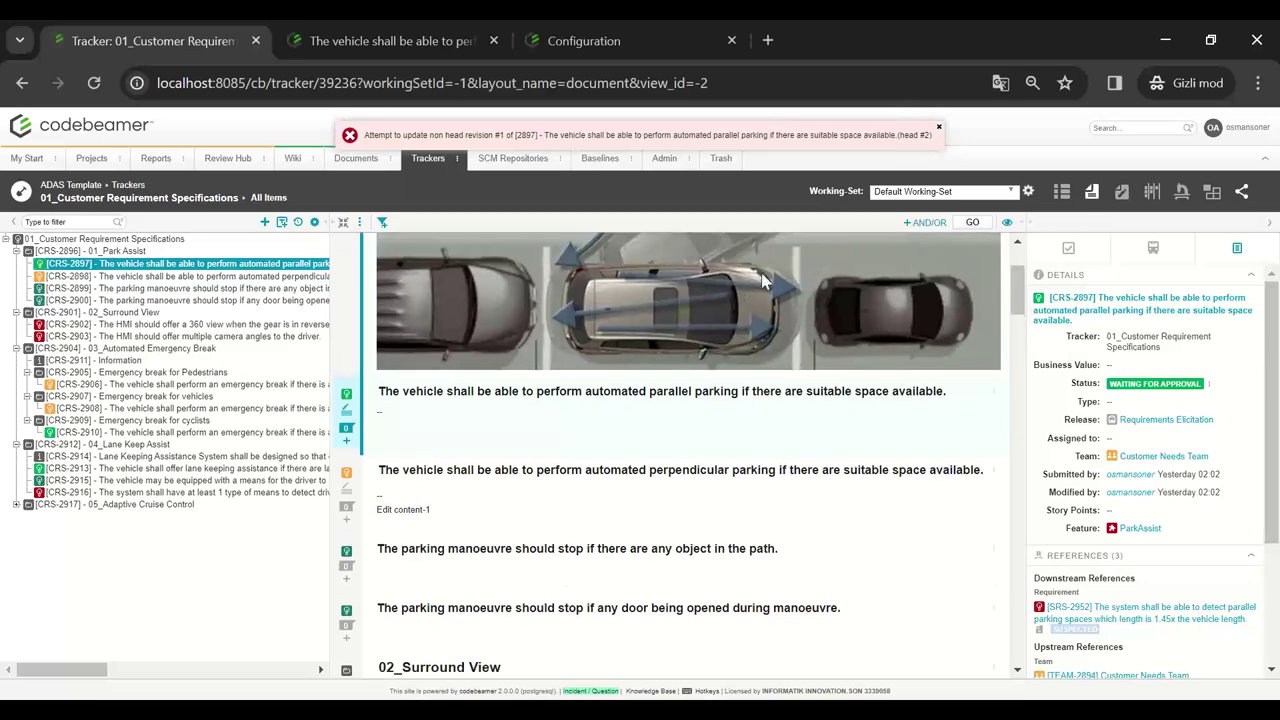
{"action": "left_click", "coordinate": [938, 129]}
- Add the line "Edit content-2" to the description of perpendicular parking requirement CRS-2898, save it, and check the requirement's downstream references
{"action": "left_click", "coordinate": [245, 278]}
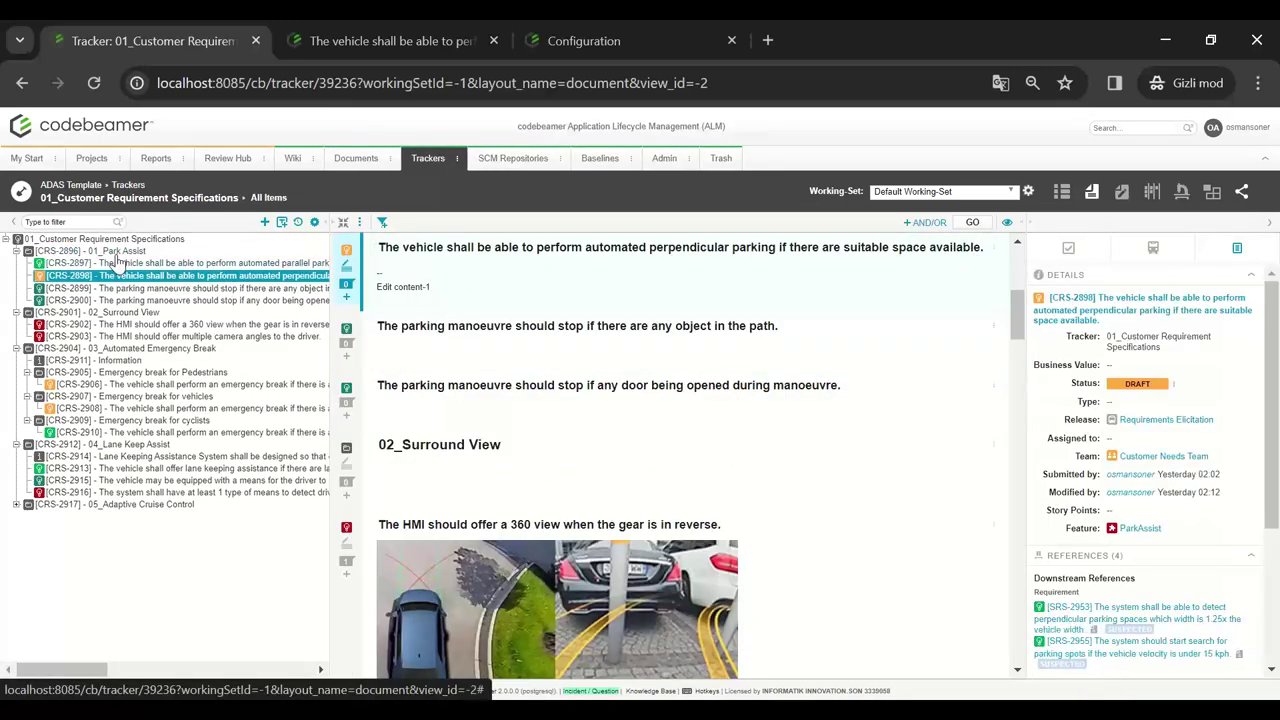
{"action": "left_click", "coordinate": [346, 278]}
{"action": "key", "text": "Return"}
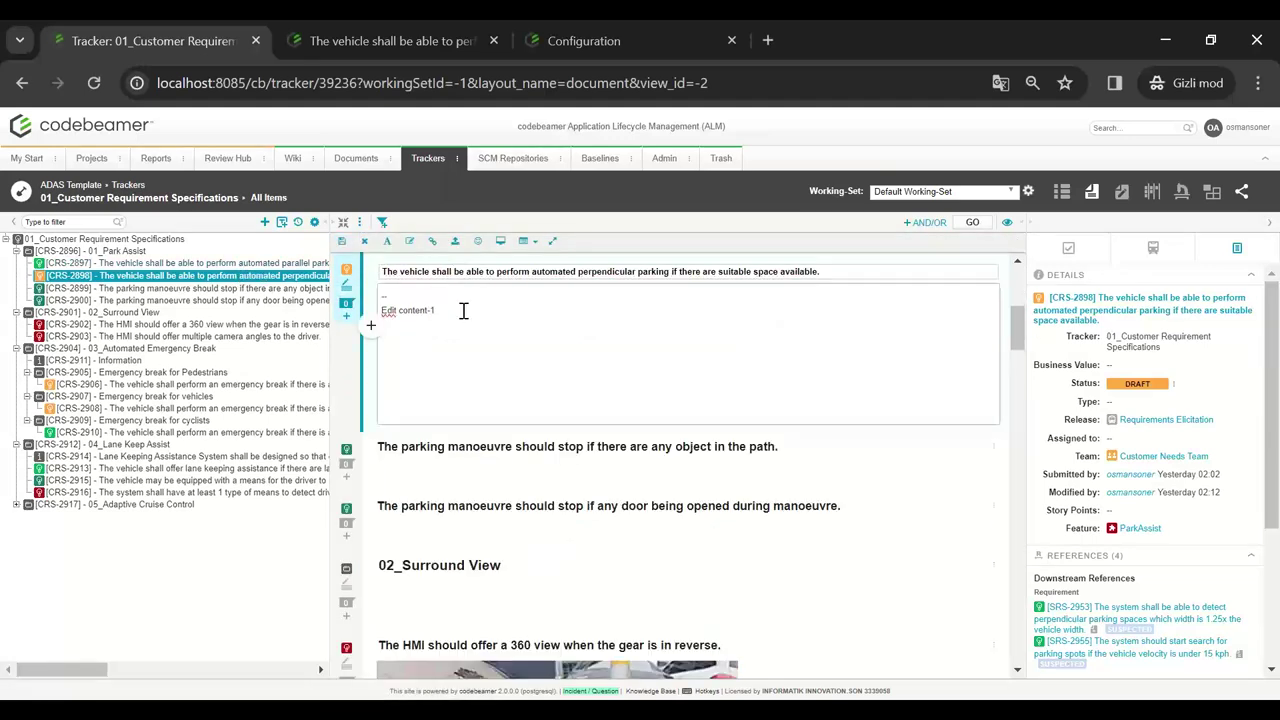
{"action": "type", "text": "Edit content-1"}
{"action": "left_click", "coordinate": [342, 241]}
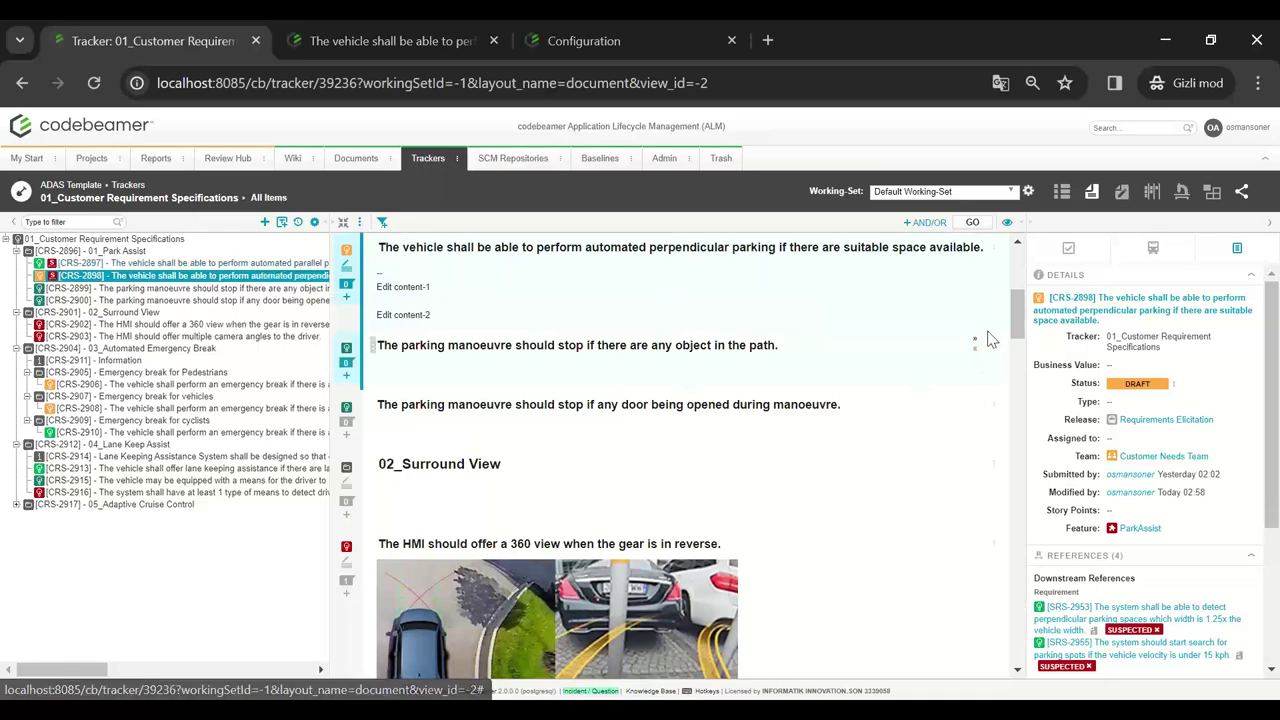
{"action": "scroll", "coordinate": [1133, 466], "scroll_direction": "down", "scroll_amount": 1}
{"action": "scroll", "coordinate": [1133, 466], "scroll_direction": "down", "scroll_amount": 3}
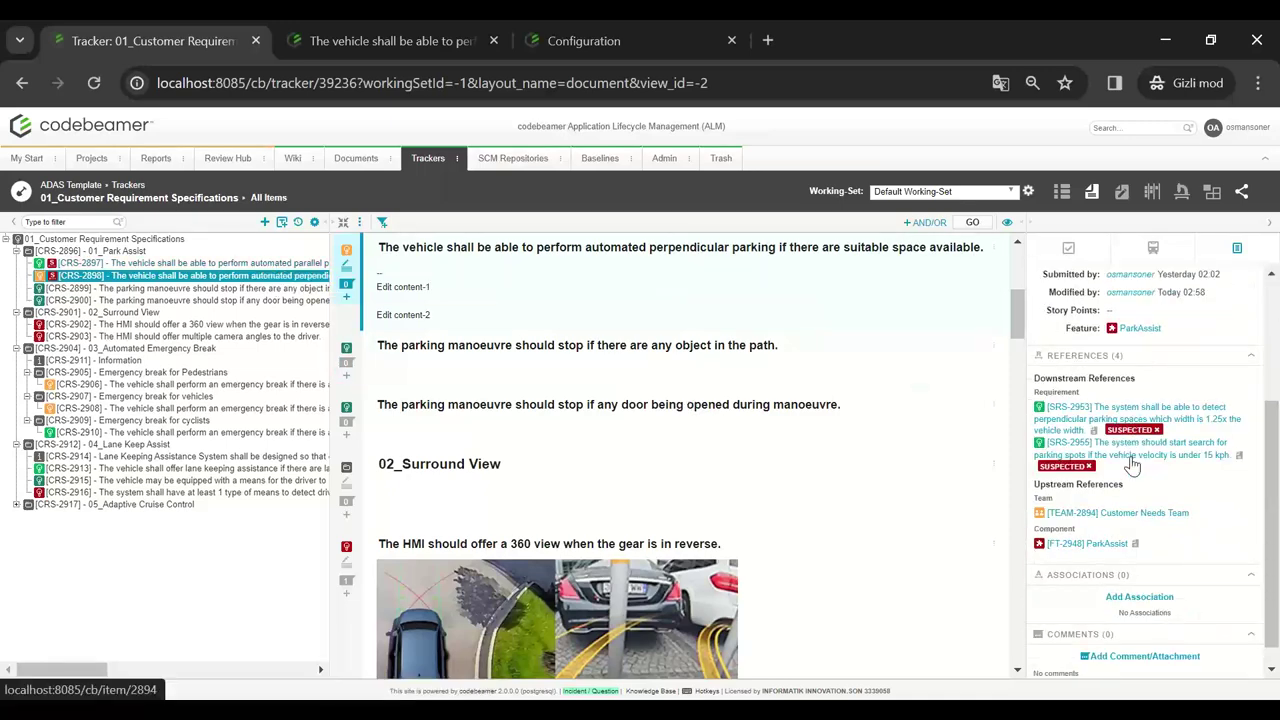
{"action": "scroll", "coordinate": [1135, 440], "scroll_direction": "up", "scroll_amount": 4}
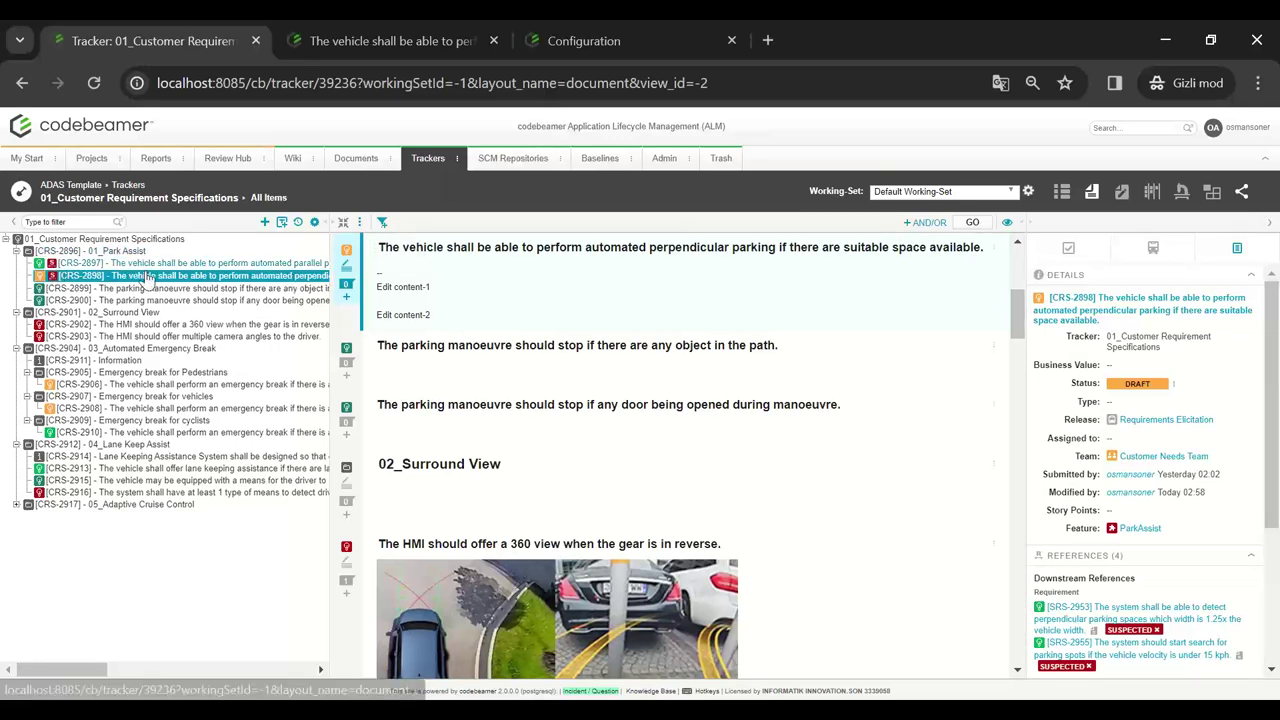
- Upload the image Codebeamer Functions.jpg from the desktop's Codebeamer Webinar folder into the description of CRS-2898
{"action": "left_click", "coordinate": [349, 268]}
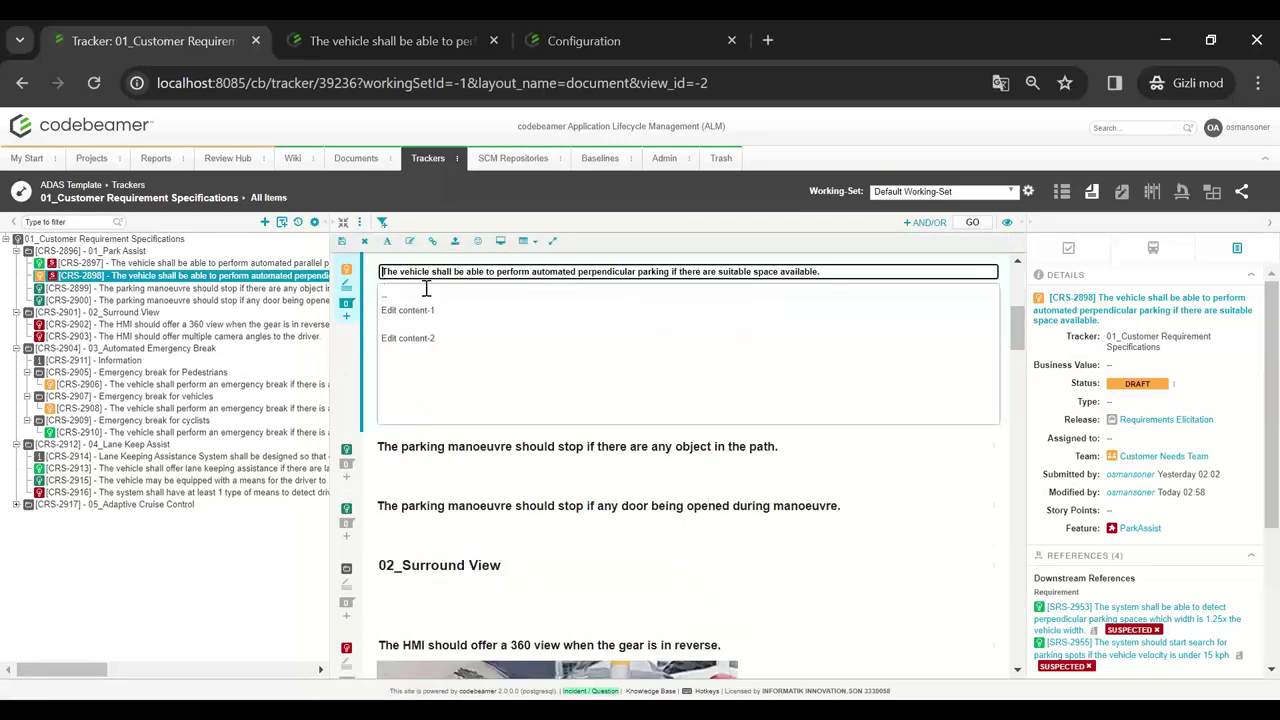
{"action": "left_click", "coordinate": [457, 342]}
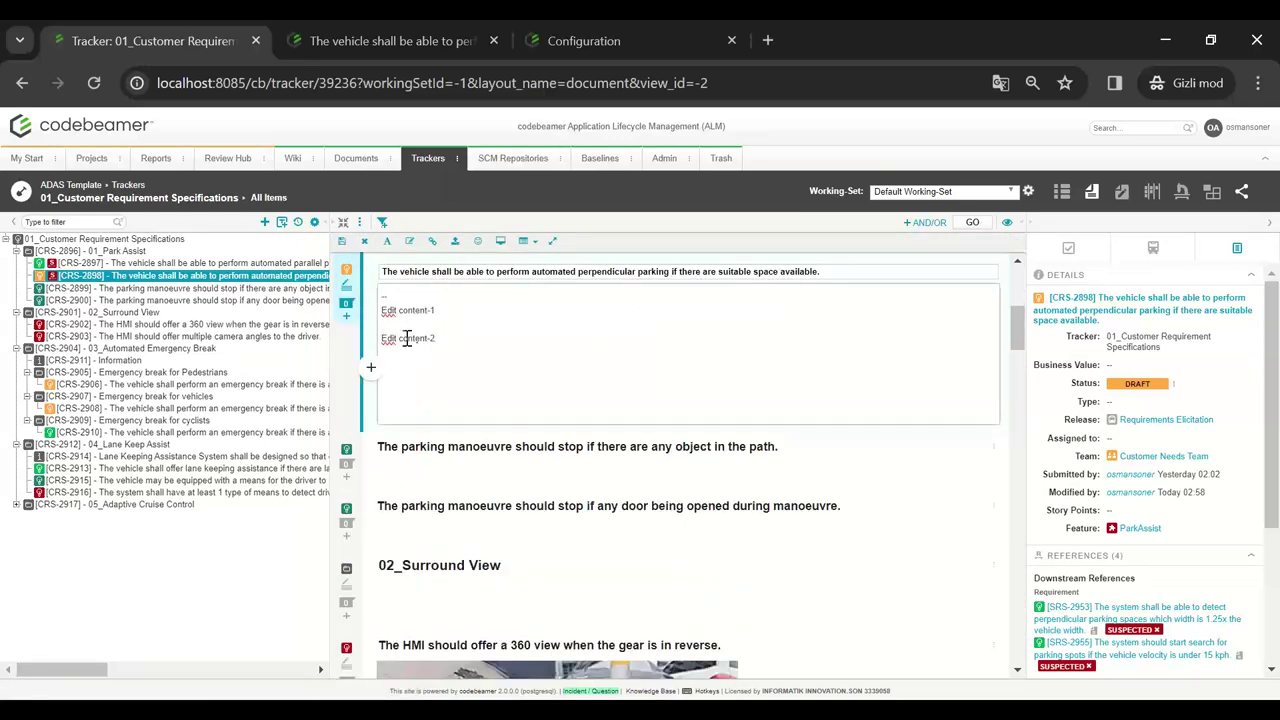
{"action": "left_click", "coordinate": [457, 246]}
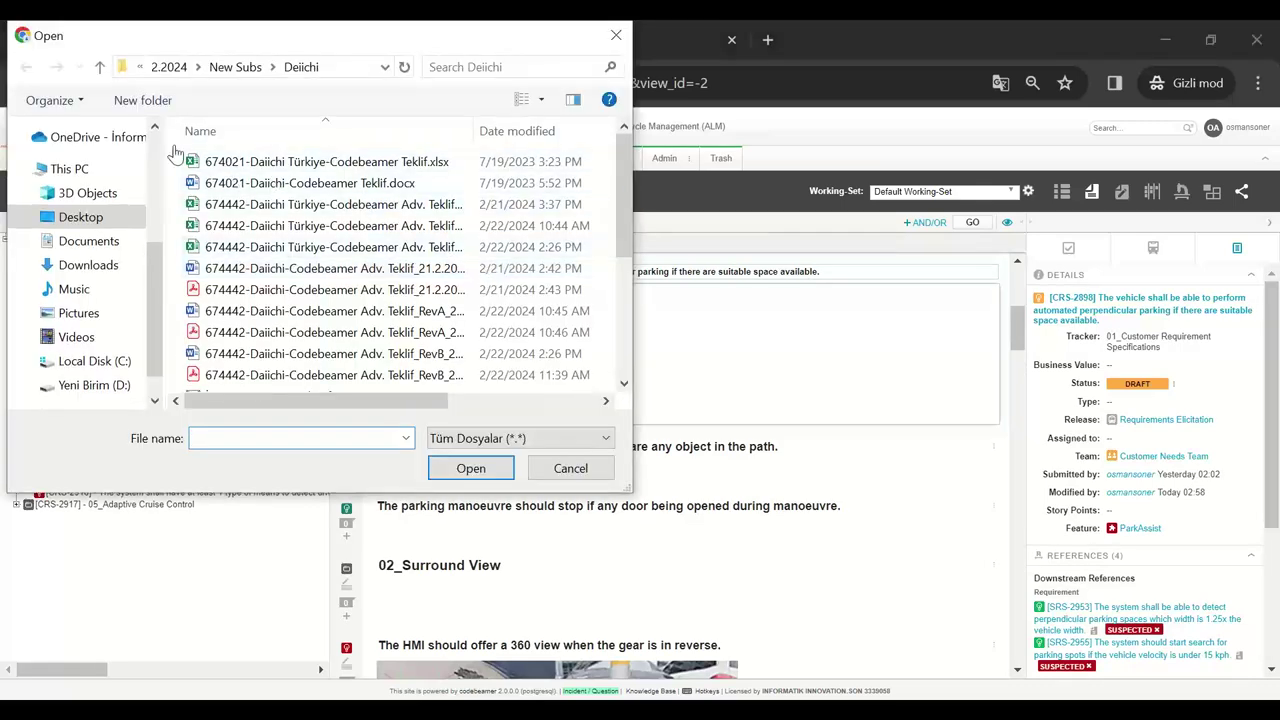
{"action": "left_click", "coordinate": [88, 193]}
{"action": "left_click", "coordinate": [92, 216]}
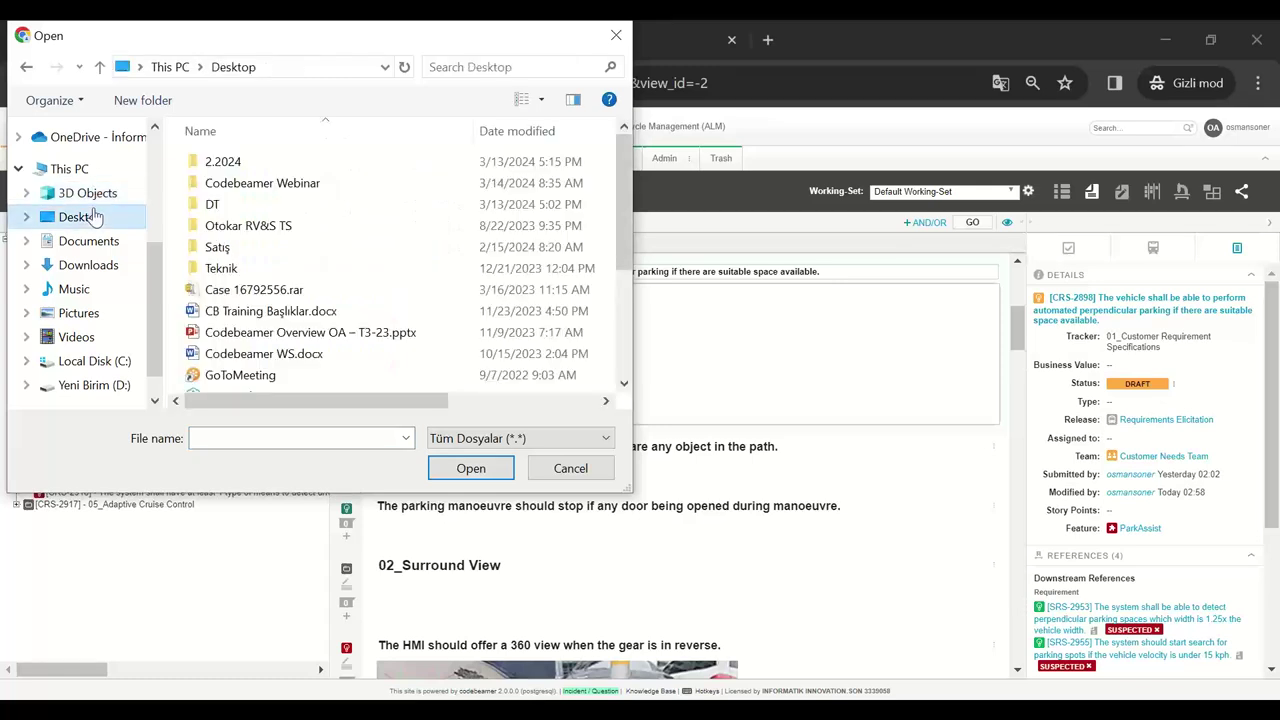
{"action": "double_click", "coordinate": [252, 183]}
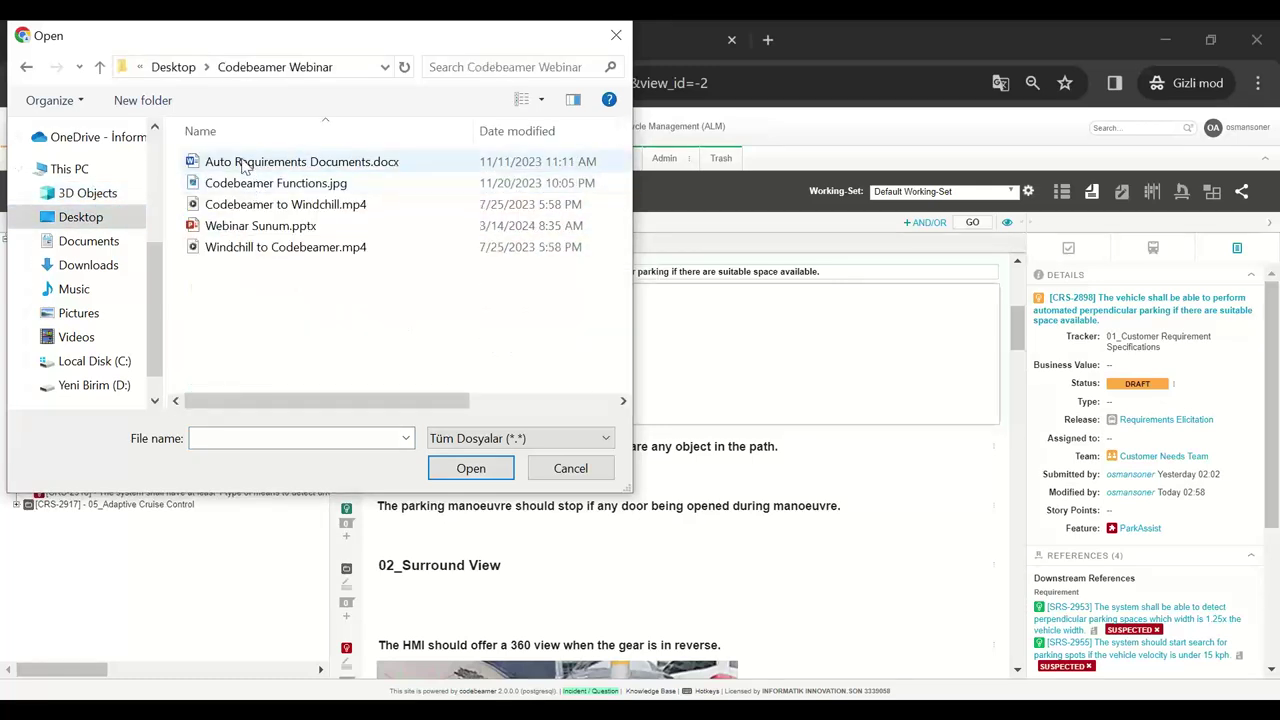
{"action": "left_click", "coordinate": [249, 183]}
{"action": "left_click", "coordinate": [470, 467]}
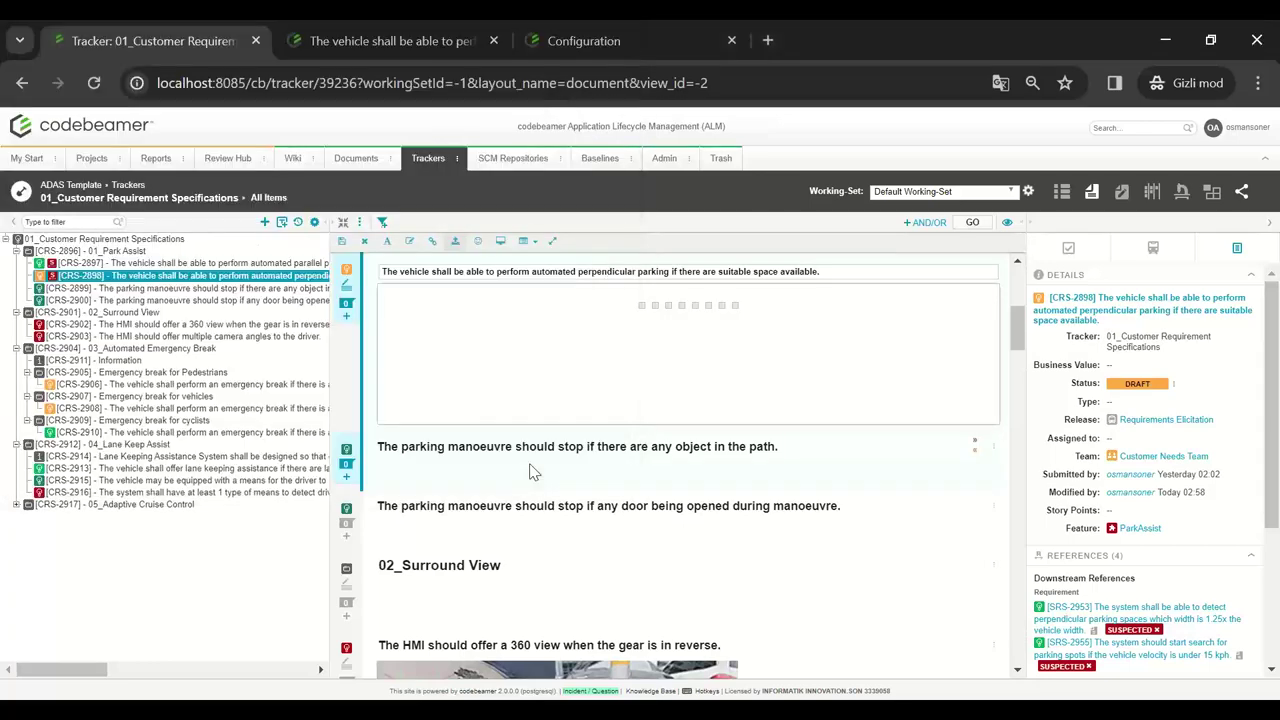
{"action": "scroll", "coordinate": [783, 514], "scroll_direction": "down", "scroll_amount": 1}
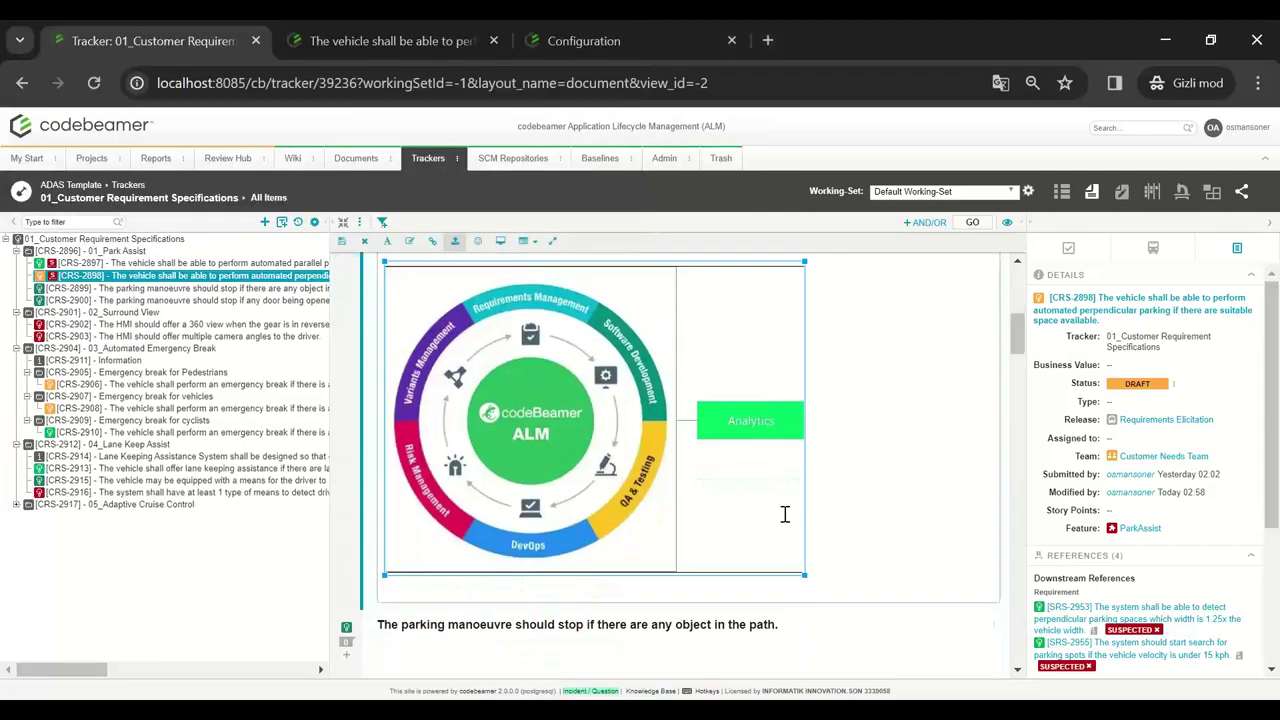
{"action": "scroll", "coordinate": [785, 514], "scroll_direction": "up", "scroll_amount": 2}
- Insert an Information-style wiki block reading "Demo amaçlı gereksinimdir" below "Edit content-2" in the description of CRS-2898 and save the requirement
{"action": "left_click", "coordinate": [507, 440]}
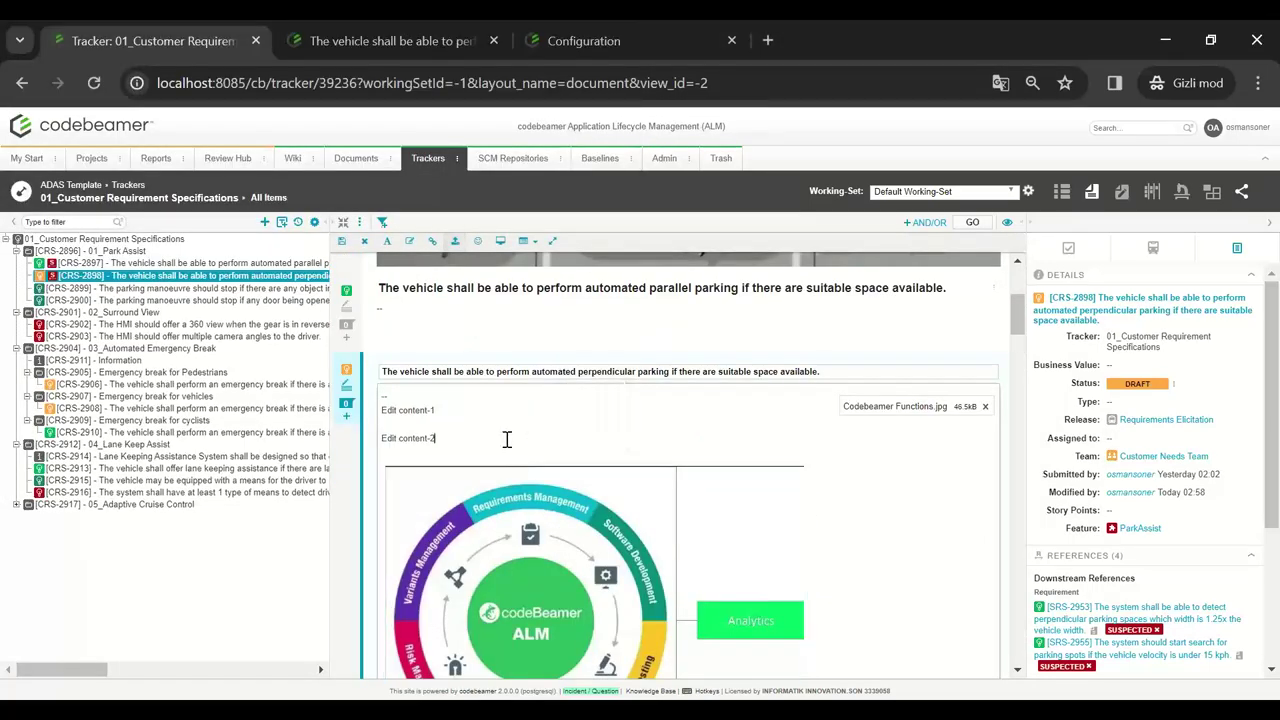
{"action": "key", "text": "Return"}
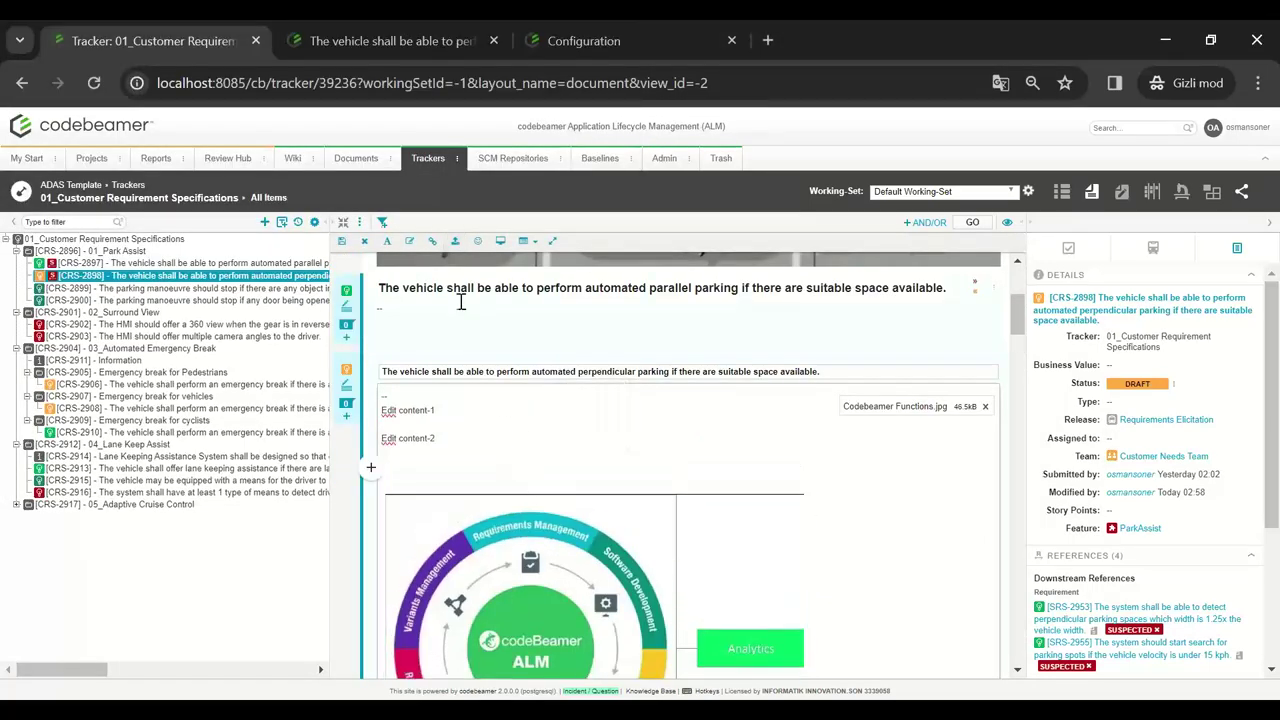
{"action": "left_click", "coordinate": [390, 244]}
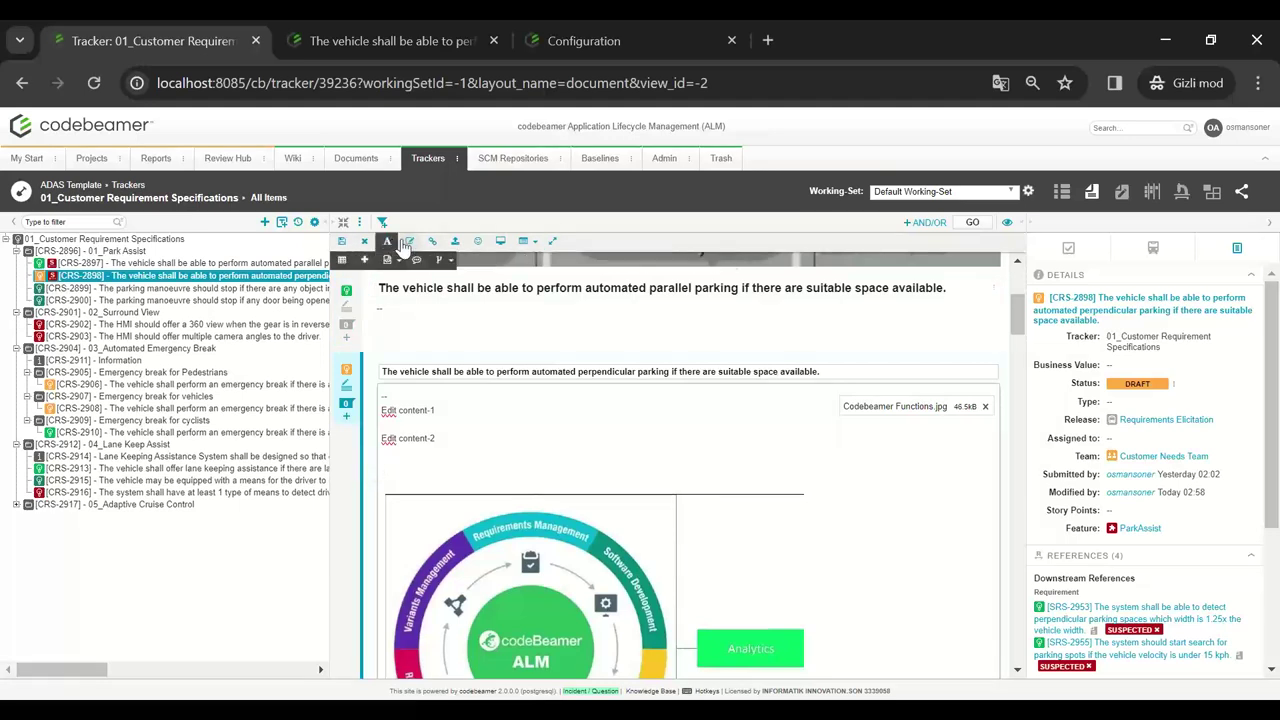
{"action": "left_click", "coordinate": [408, 242]}
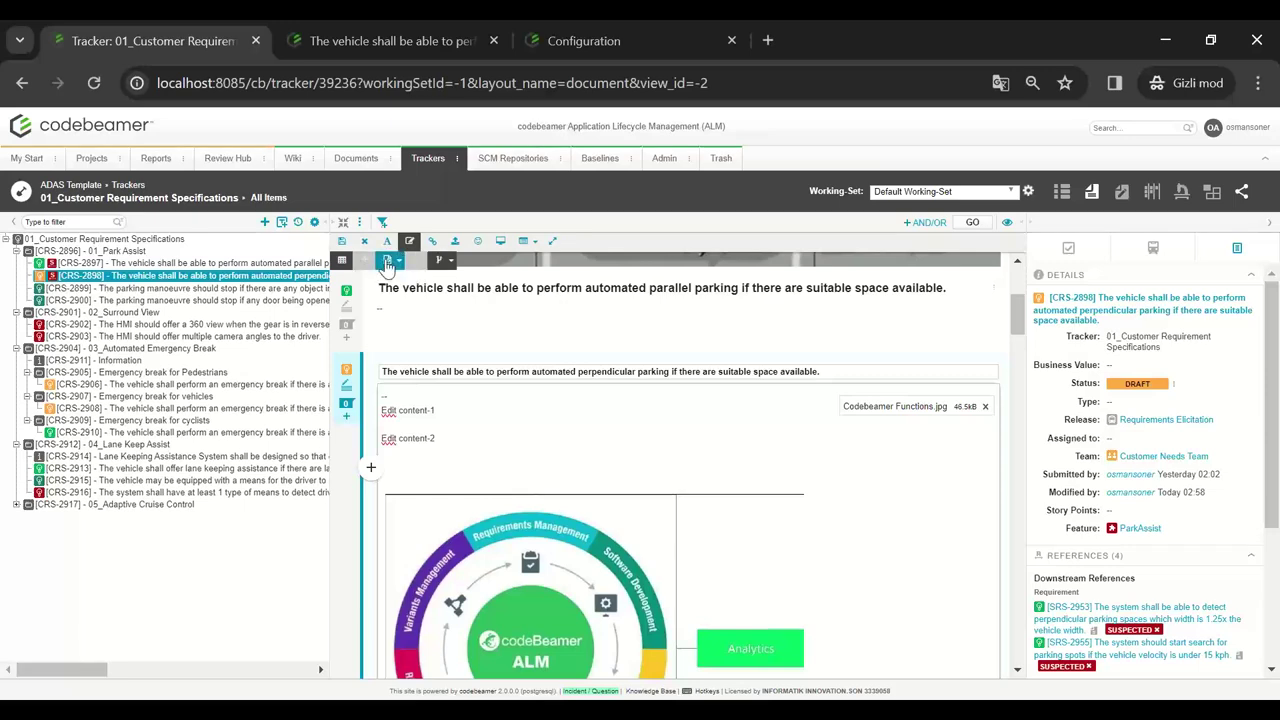
{"action": "left_click", "coordinate": [388, 262]}
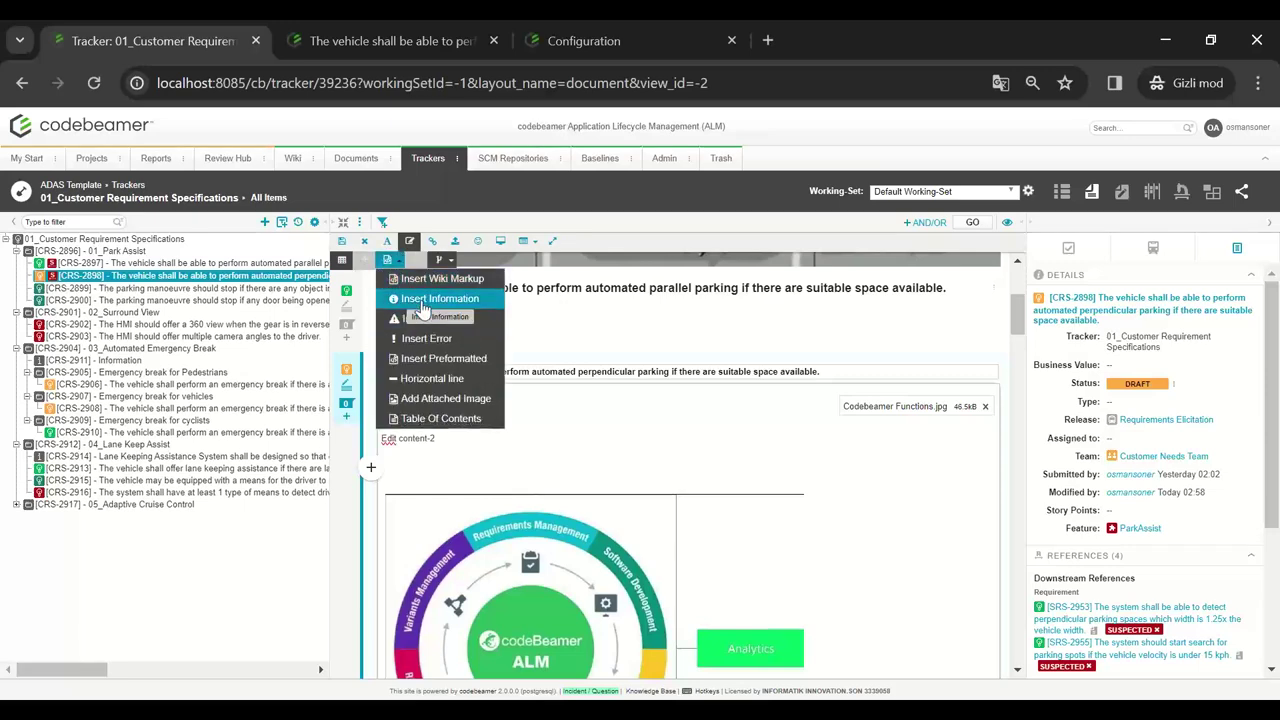
{"action": "left_click", "coordinate": [420, 299]}
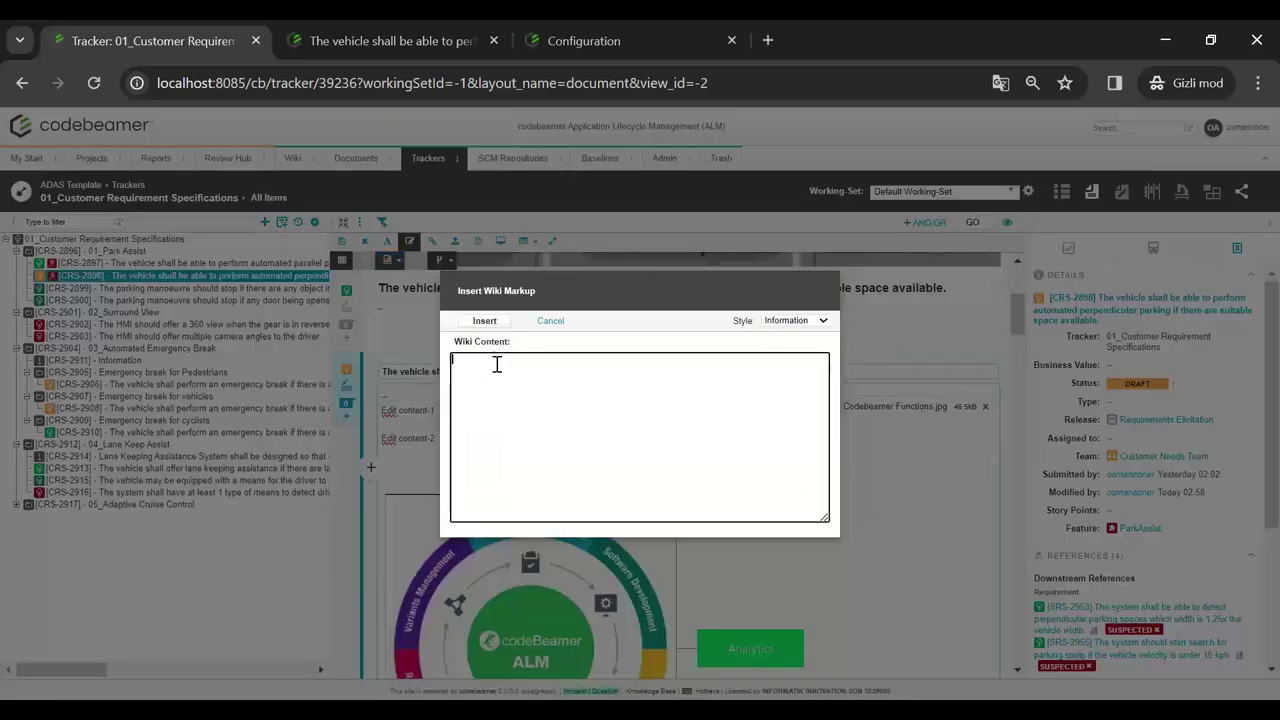
{"action": "type", "text": "Demo amaçlı gereksinimdir"}
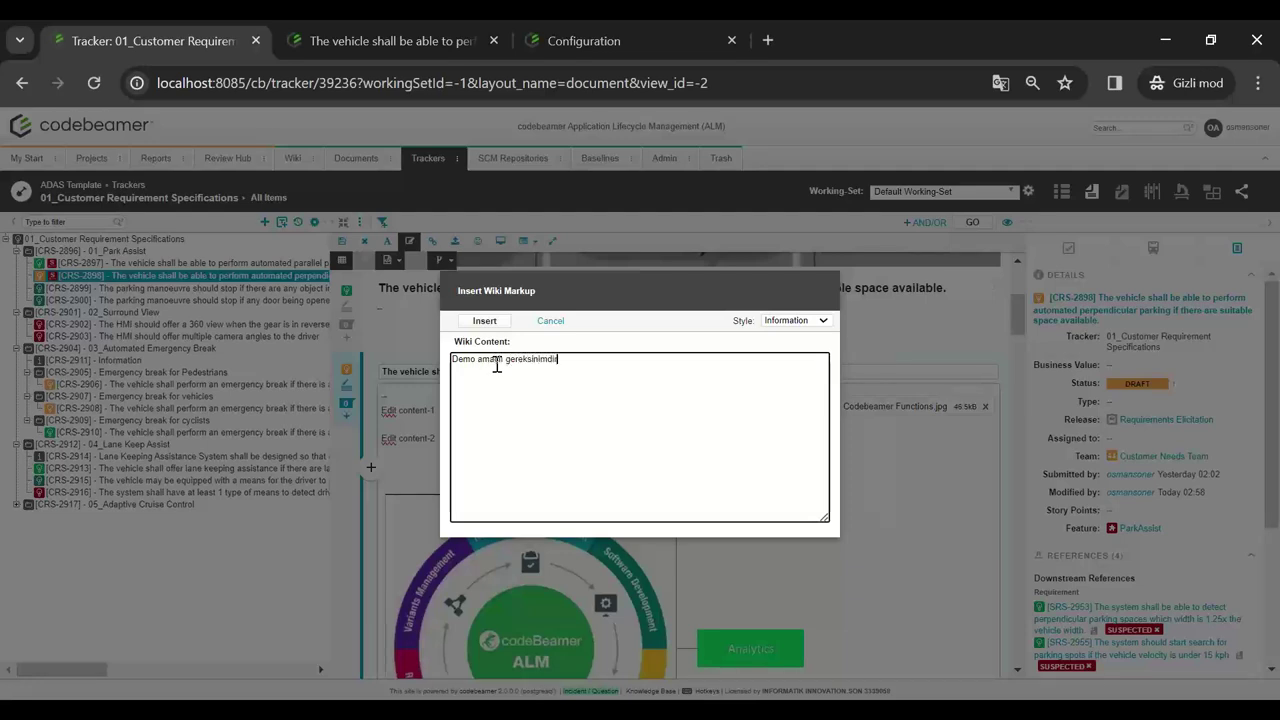
{"action": "left_click", "coordinate": [484, 320]}
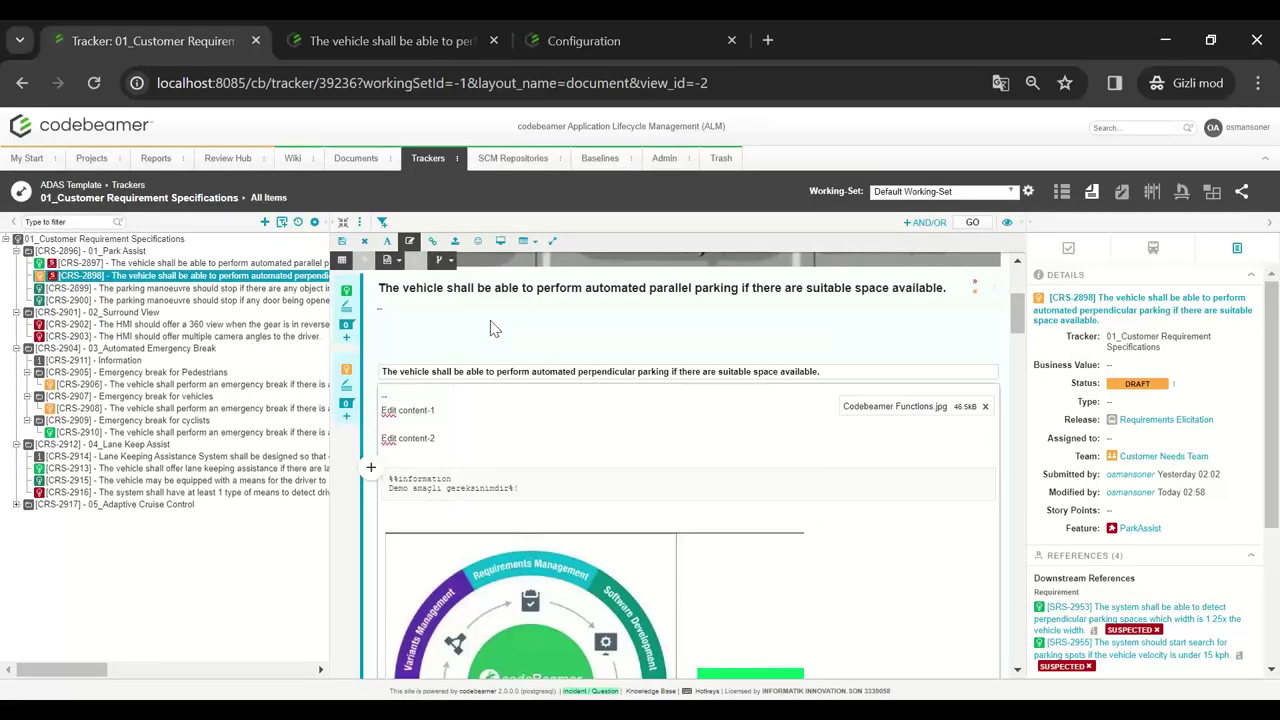
{"action": "left_click", "coordinate": [474, 437]}
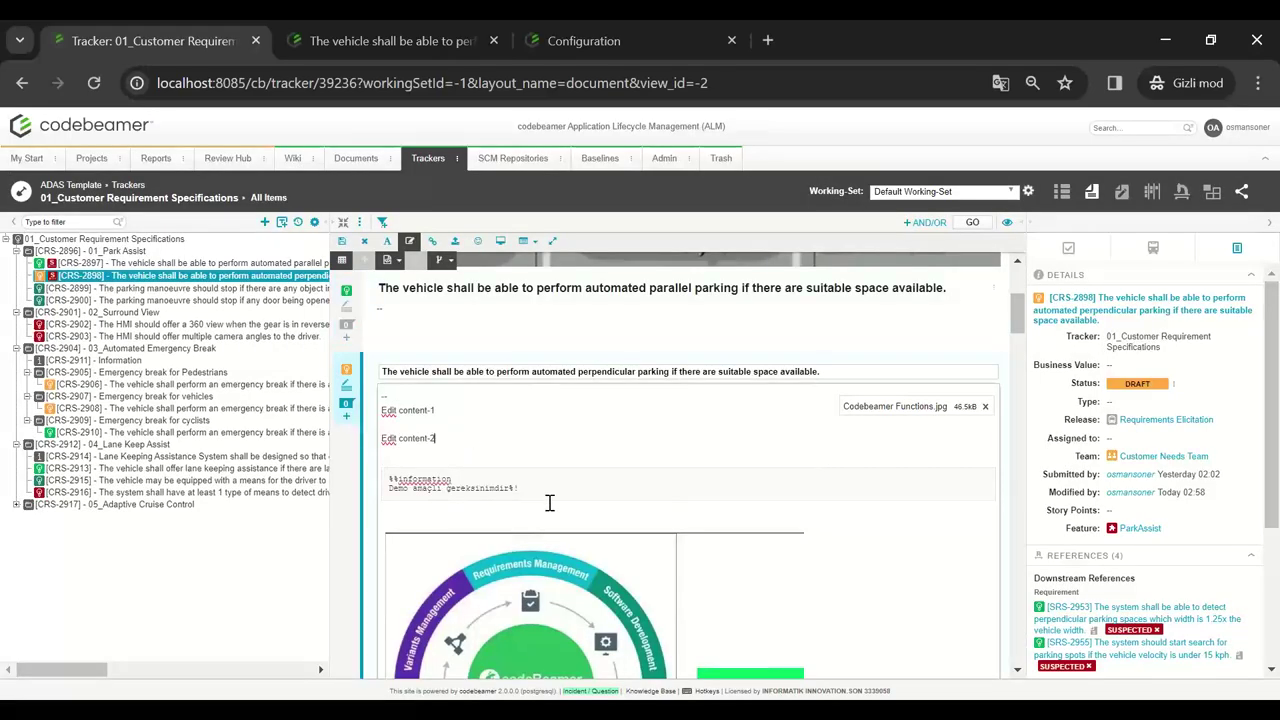
{"action": "left_click", "coordinate": [342, 243]}
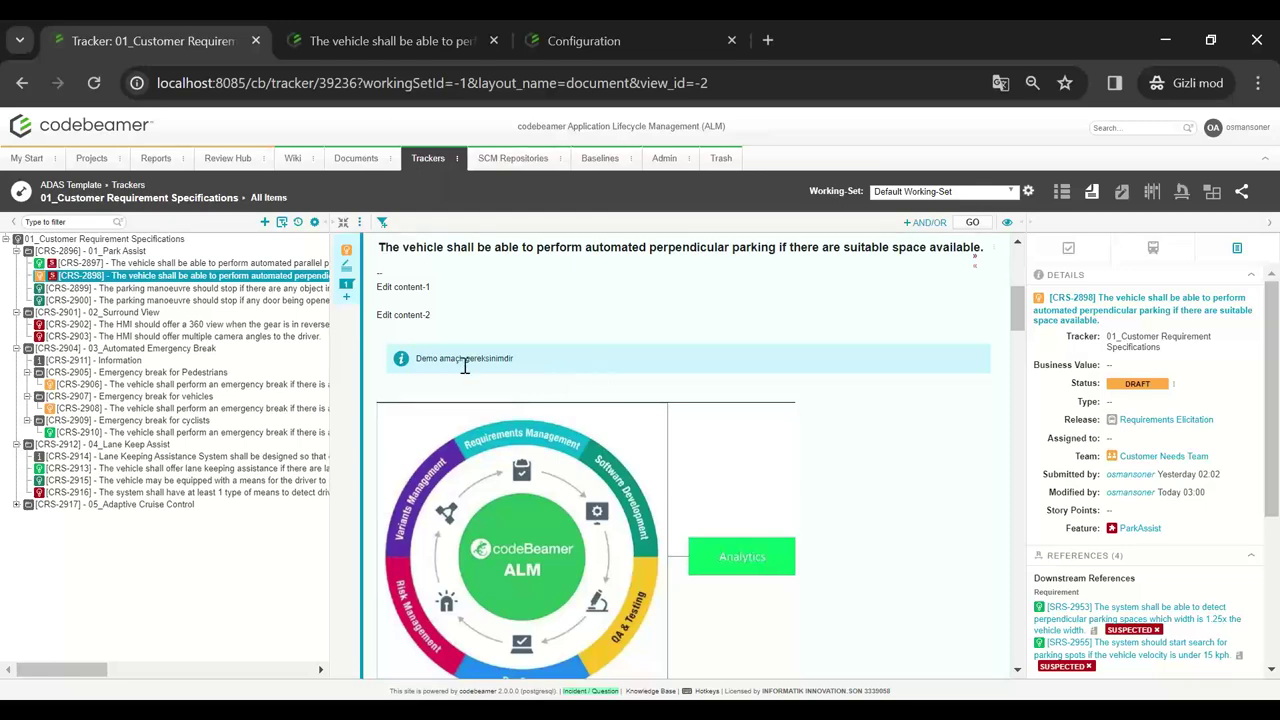
{"action": "scroll", "coordinate": [513, 483], "scroll_direction": "down", "scroll_amount": 3}
{"action": "scroll", "coordinate": [513, 483], "scroll_direction": "up", "scroll_amount": 3}
- Open CRS-2898 on its own page and expand its traceability to examine the related items and suspected links on both levels
{"action": "left_click", "coordinate": [83, 277]}
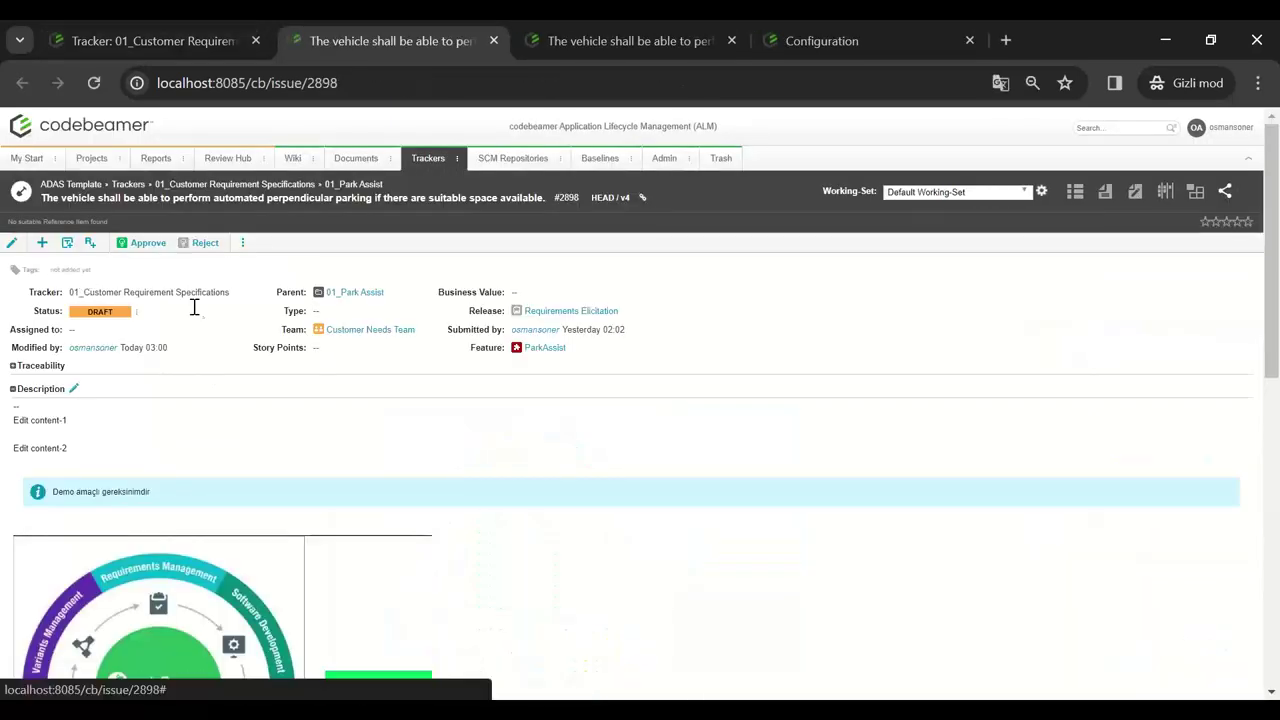
{"action": "left_click", "coordinate": [15, 367]}
{"action": "scroll", "coordinate": [160, 320], "scroll_direction": "down", "scroll_amount": 1}
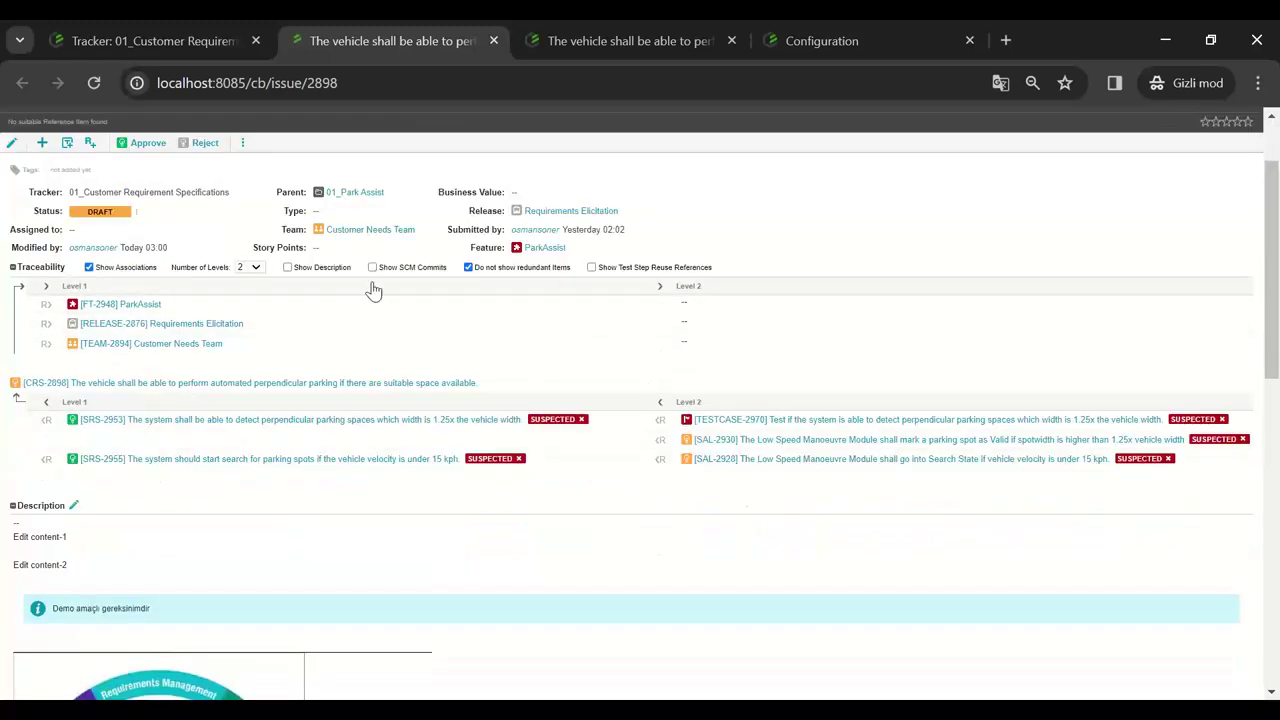
{"action": "scroll", "coordinate": [170, 372], "scroll_direction": "up", "scroll_amount": 1}
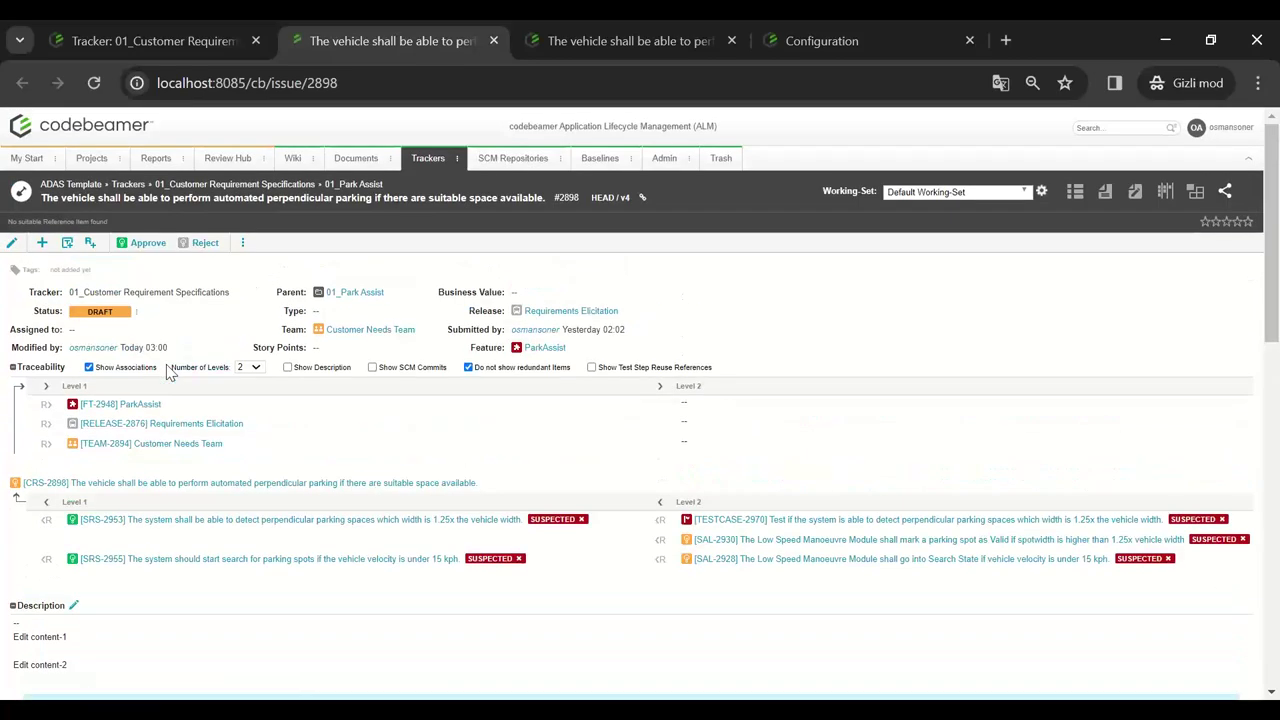
{"action": "scroll", "coordinate": [170, 372], "scroll_direction": "down", "scroll_amount": 1}
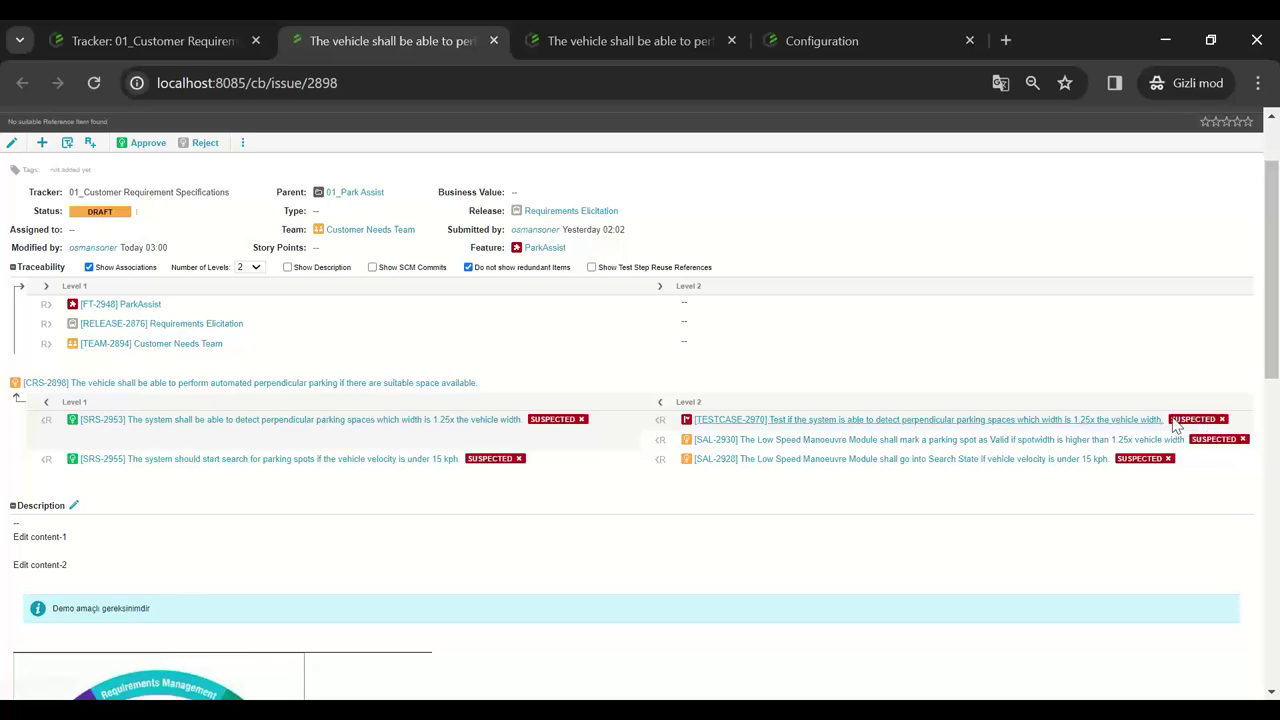
- Review the version history of CRS-2898, comparing the new and old description values of each edit
{"action": "scroll", "coordinate": [386, 508], "scroll_direction": "down", "scroll_amount": 8}
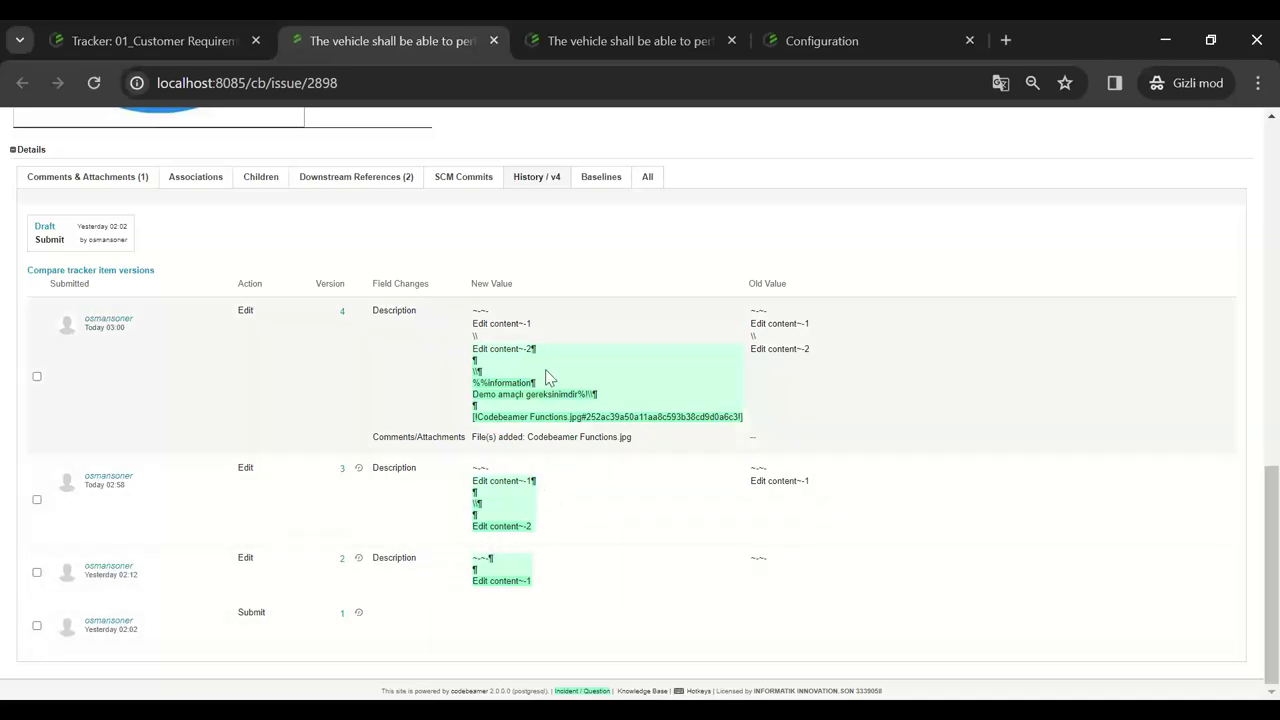
{"action": "scroll", "coordinate": [558, 457], "scroll_direction": "up", "scroll_amount": 1}
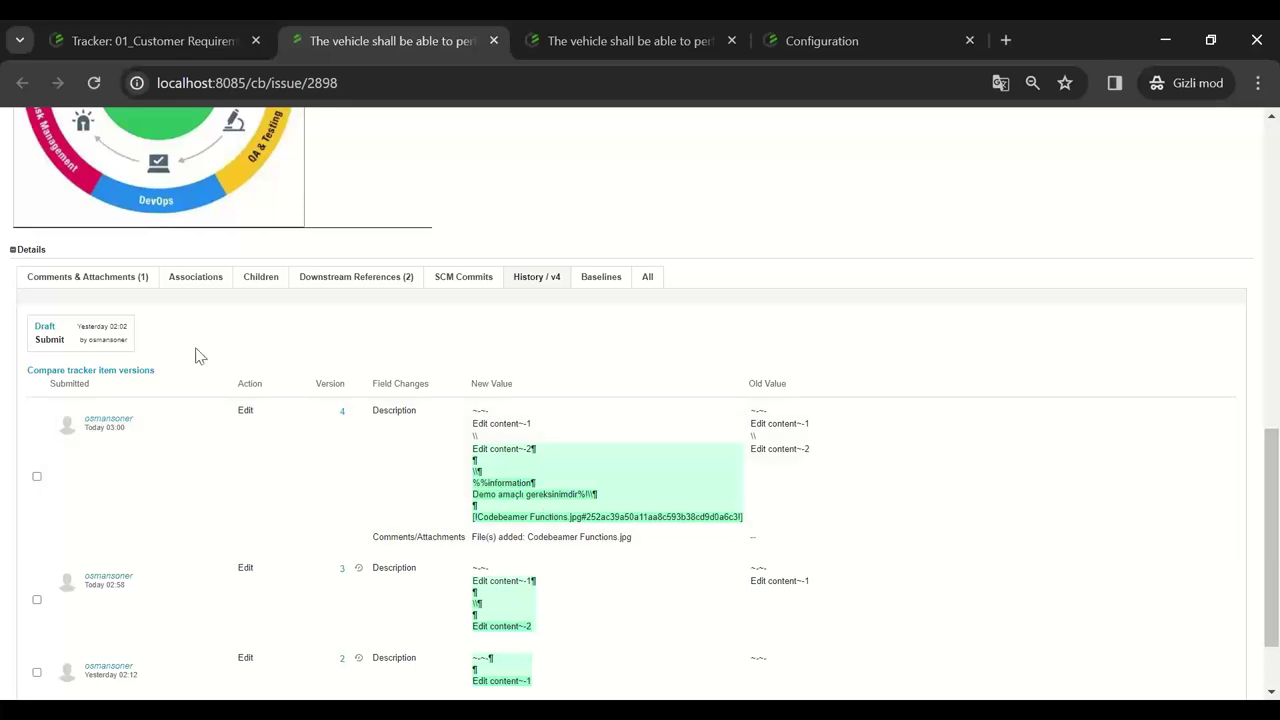
{"action": "scroll", "coordinate": [510, 530], "scroll_direction": "down", "scroll_amount": 1}
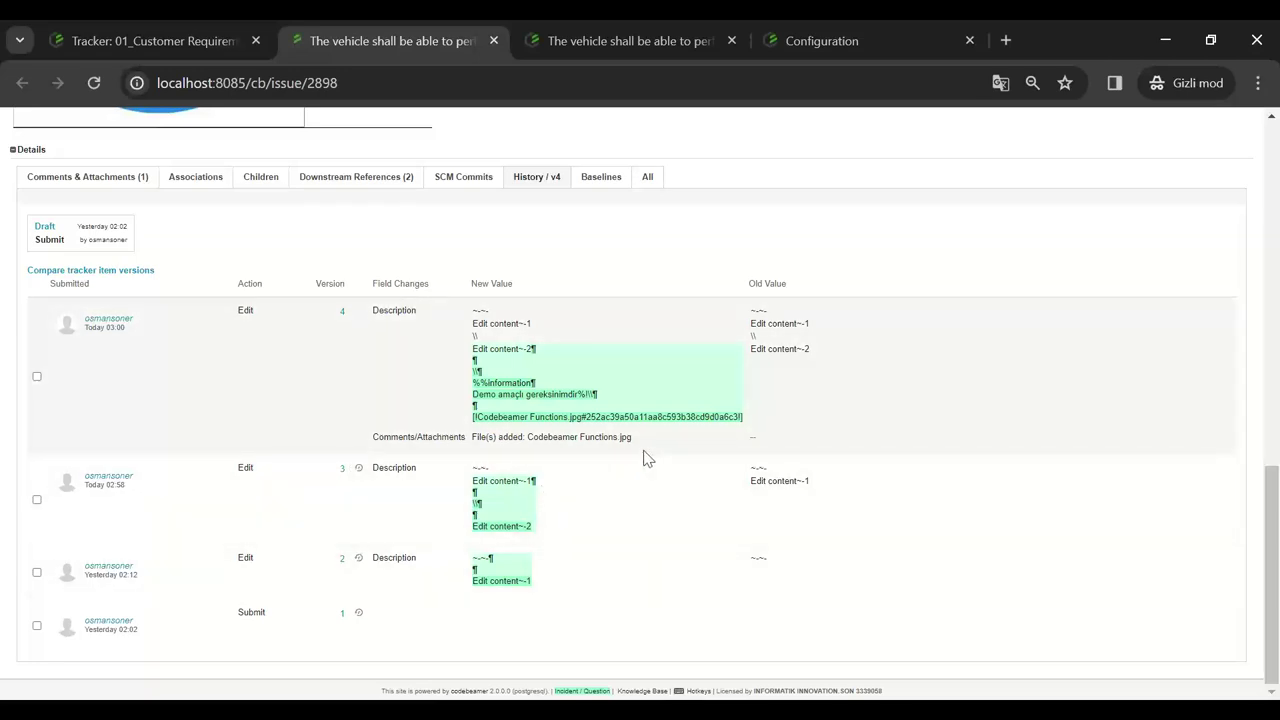
{"action": "scroll", "coordinate": [631, 463], "scroll_direction": "up", "scroll_amount": 3}
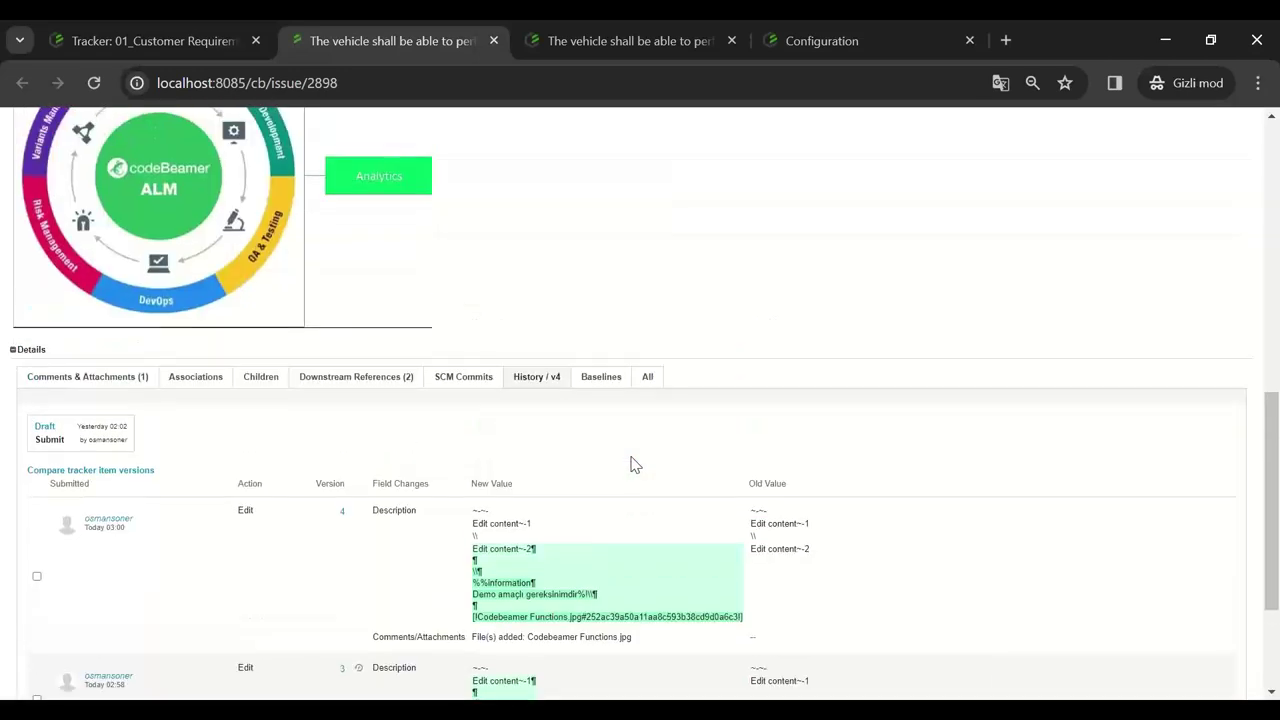
{"action": "scroll", "coordinate": [631, 463], "scroll_direction": "up", "scroll_amount": 3}
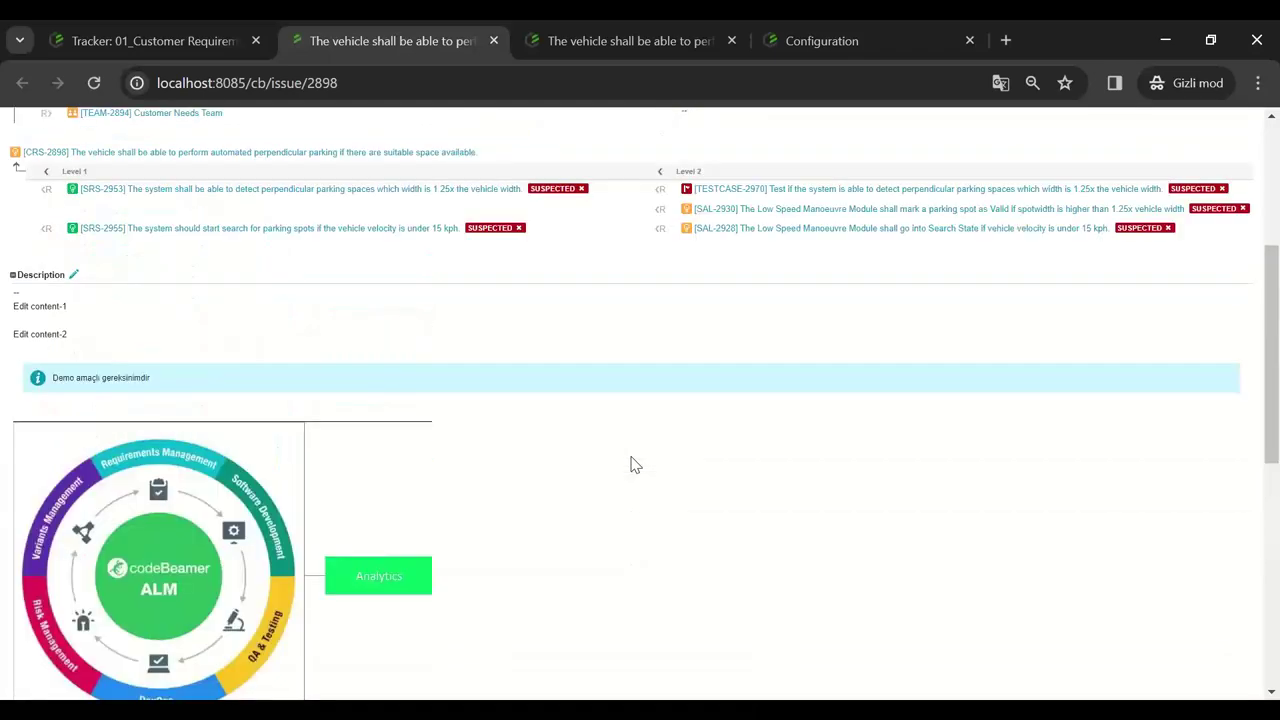
{"action": "scroll", "coordinate": [631, 463], "scroll_direction": "down", "scroll_amount": 3}
{"action": "scroll", "coordinate": [631, 463], "scroll_direction": "up", "scroll_amount": 7}
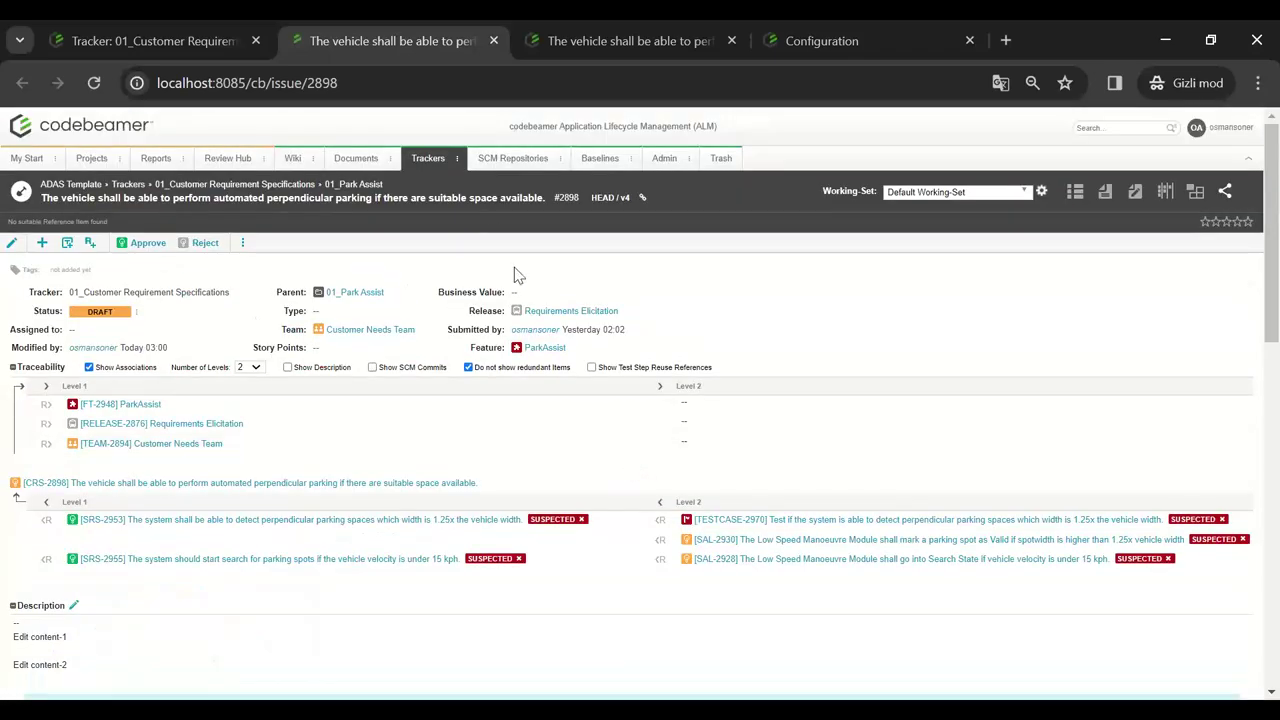
- Start a new tracker in the ADAS Template project and set its type to Requirement
{"action": "left_click", "coordinate": [430, 160]}
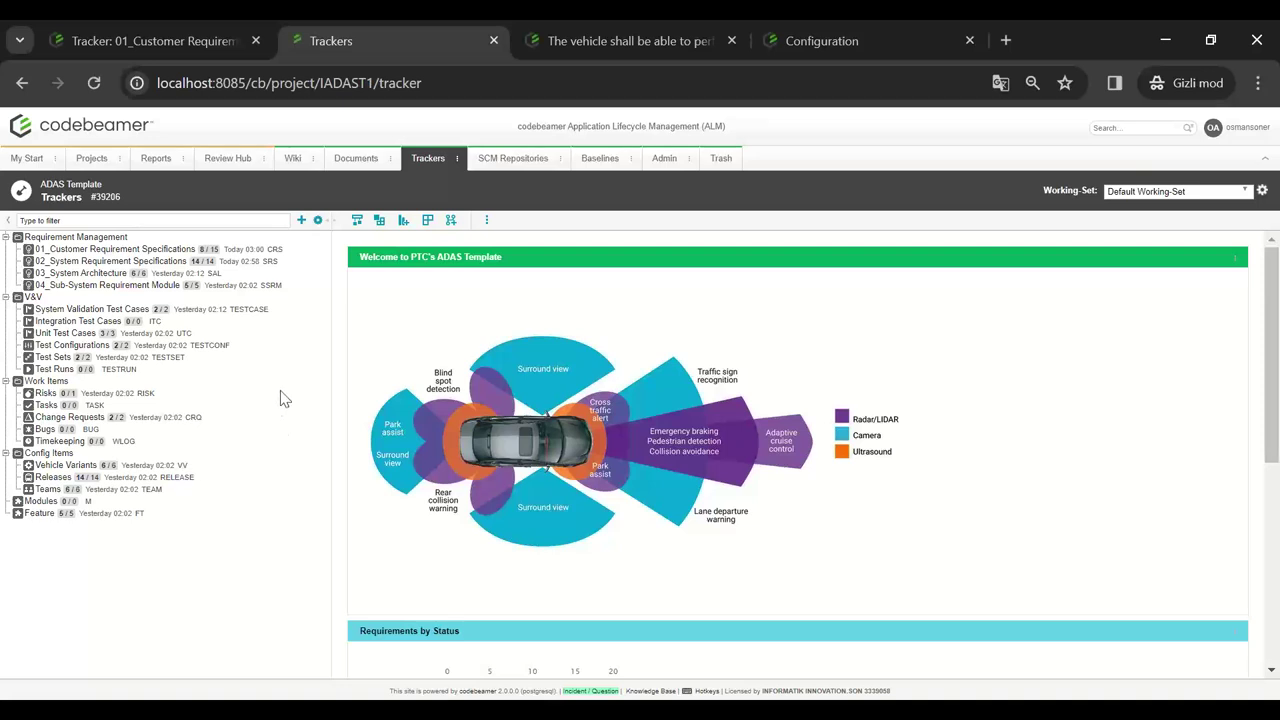
{"action": "left_click", "coordinate": [302, 220]}
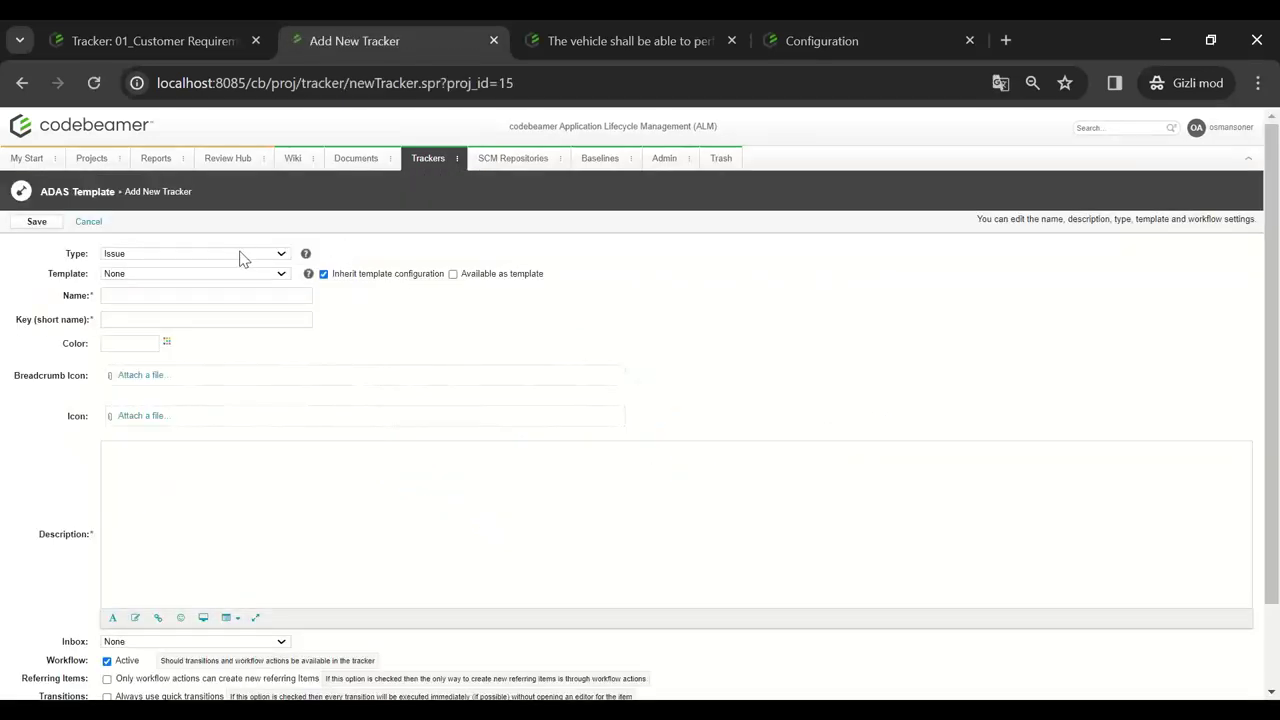
{"action": "left_click", "coordinate": [240, 256]}
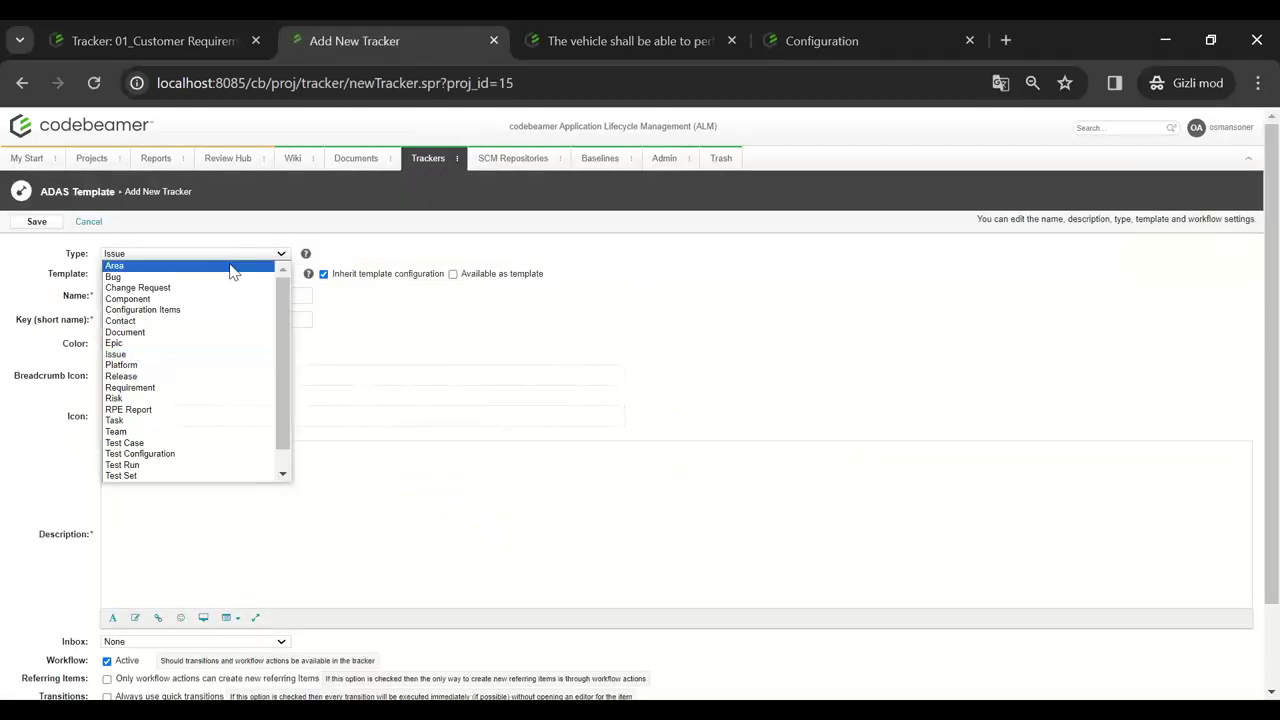
{"action": "scroll", "coordinate": [238, 307], "scroll_direction": "down", "scroll_amount": 1}
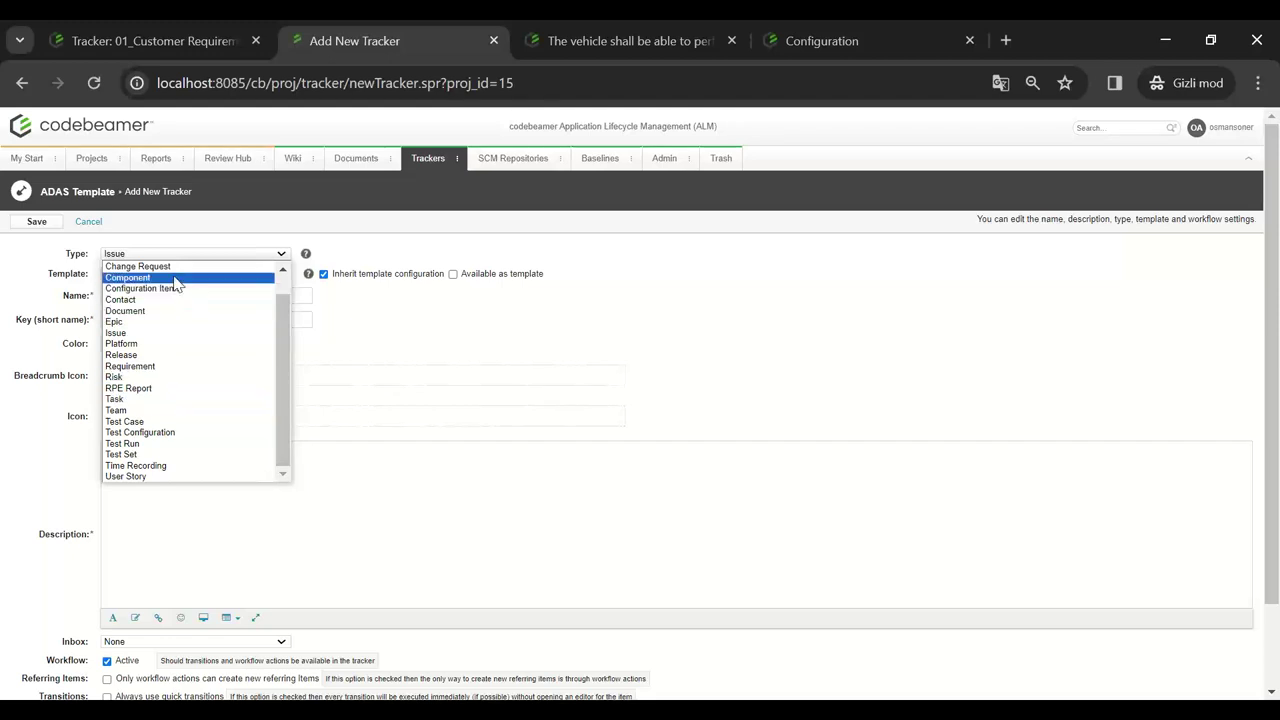
{"action": "scroll", "coordinate": [182, 320], "scroll_direction": "up", "scroll_amount": 1}
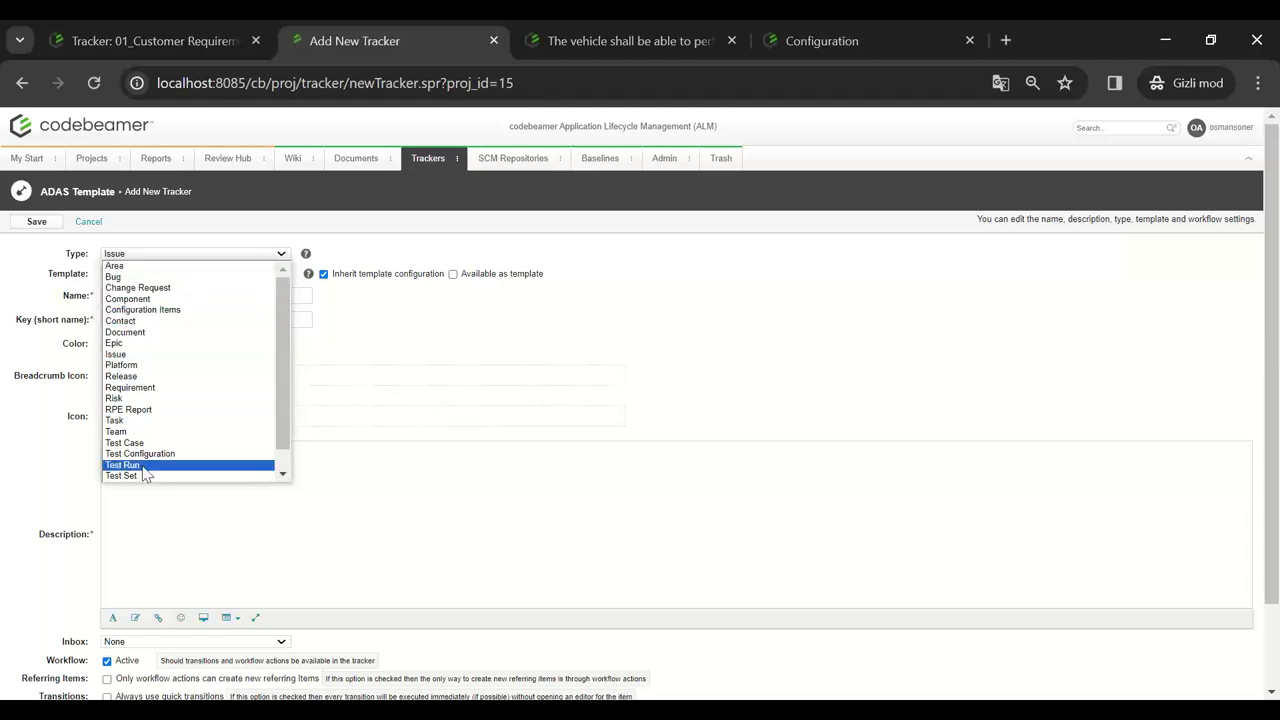
{"action": "scroll", "coordinate": [160, 458], "scroll_direction": "down", "scroll_amount": 1}
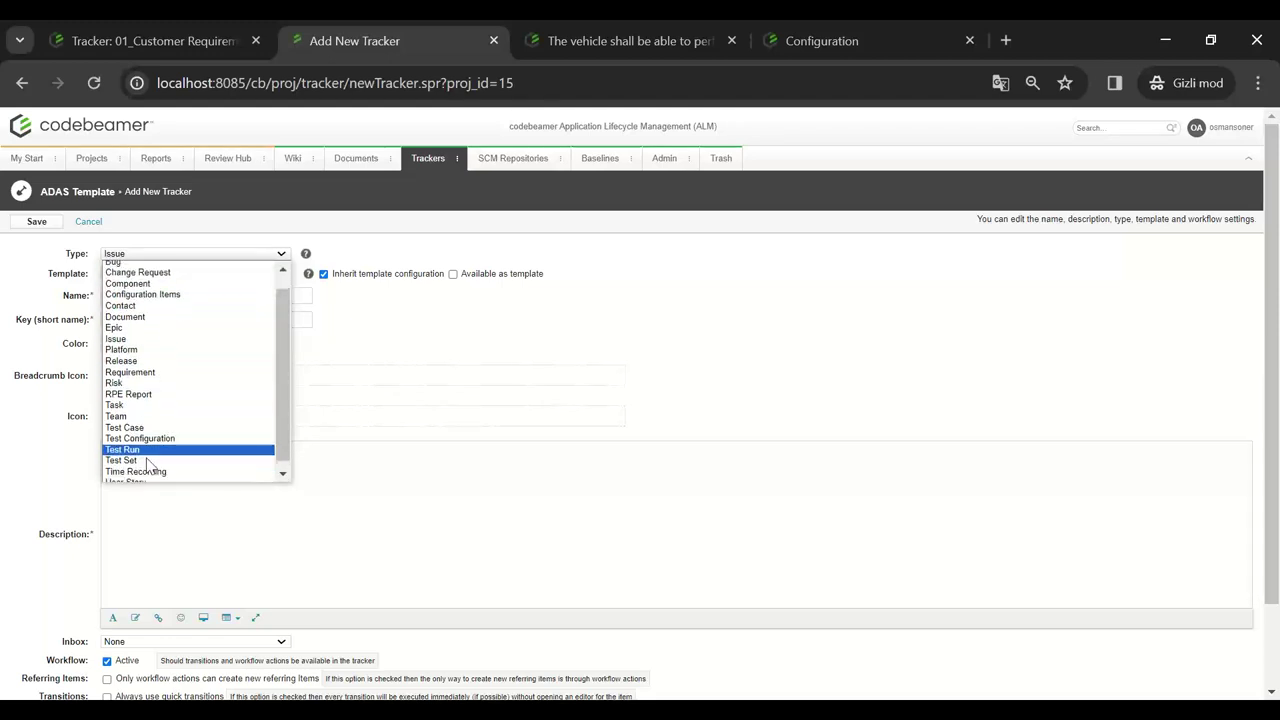
{"action": "left_click", "coordinate": [165, 370]}
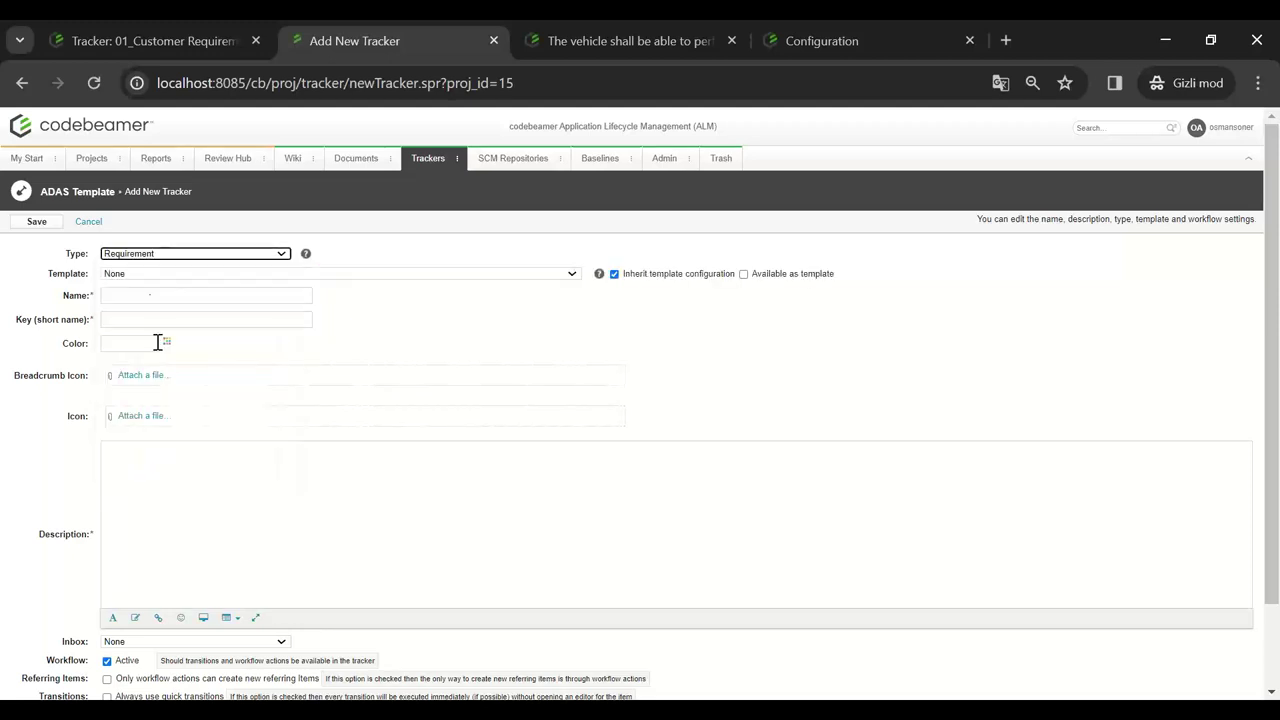
- Name the new tracker "Codebeamer Webinar Gereksinimler" and give it the key CWG
{"action": "left_click", "coordinate": [118, 292]}
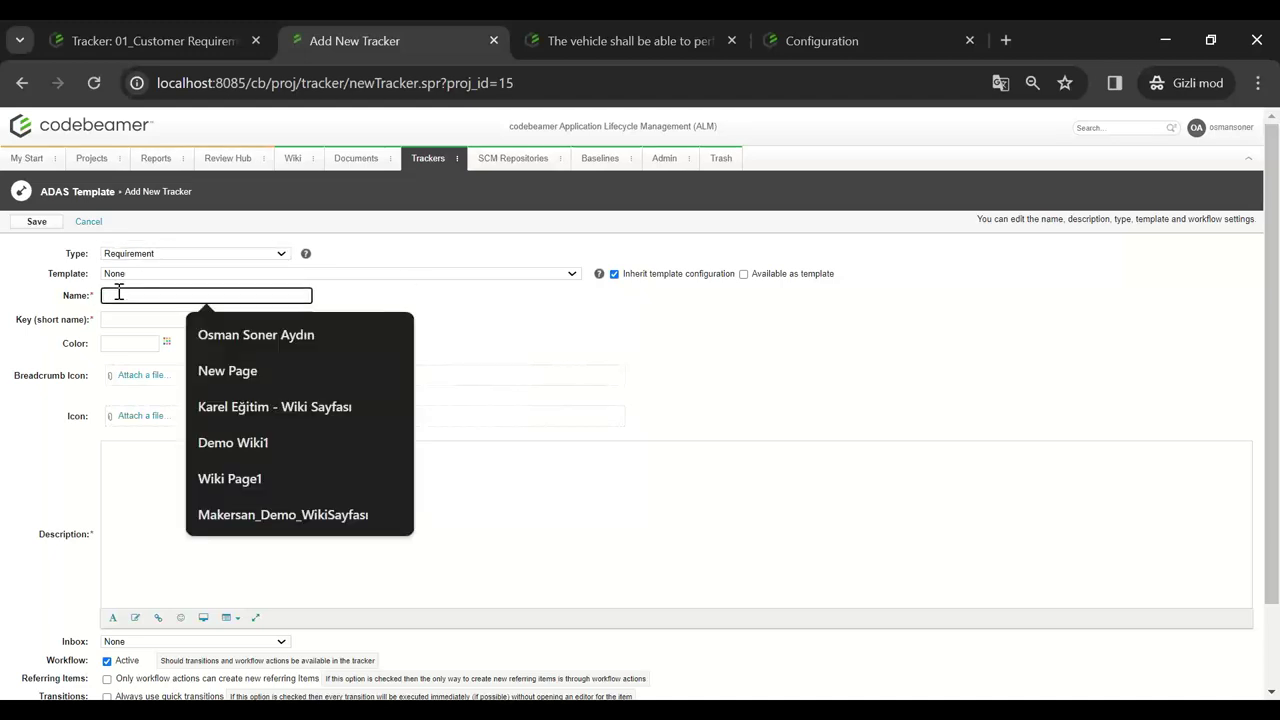
{"action": "type", "text": "Codeb"}
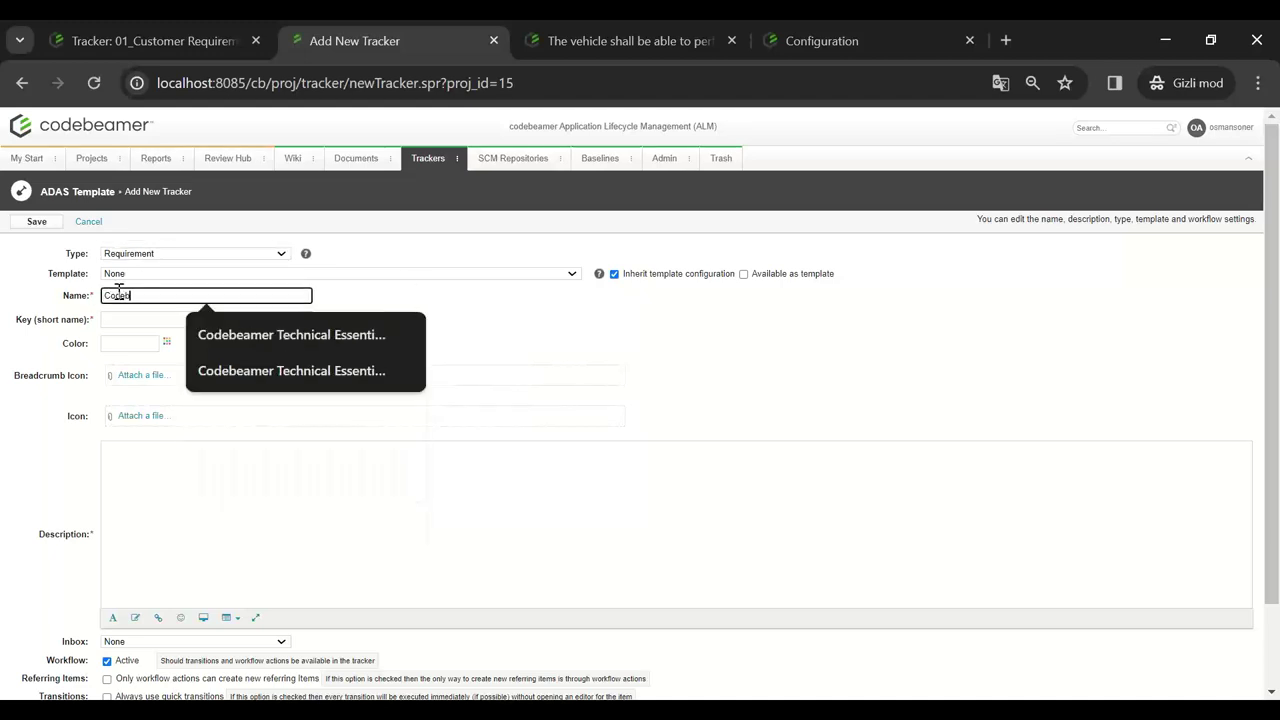
{"action": "type", "text": "eamer Webin"}
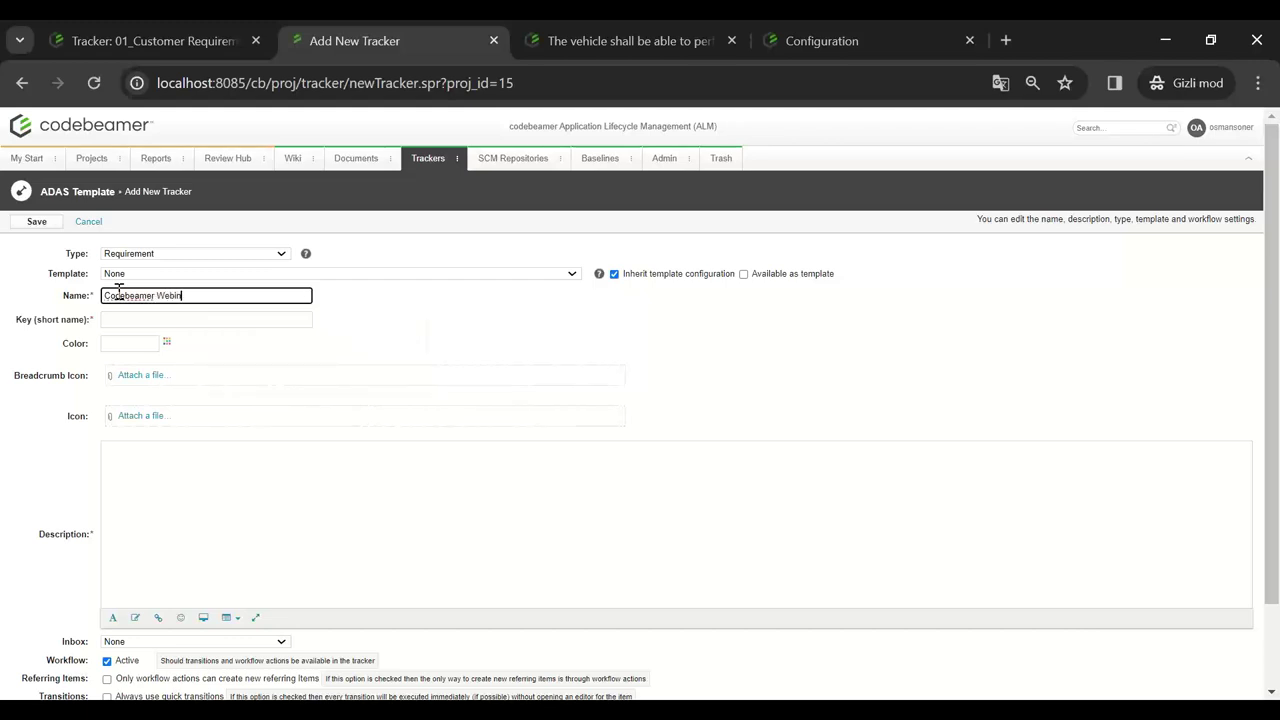
{"action": "type", "text": "ar Gereksinimler"}
{"action": "left_click", "coordinate": [126, 321]}
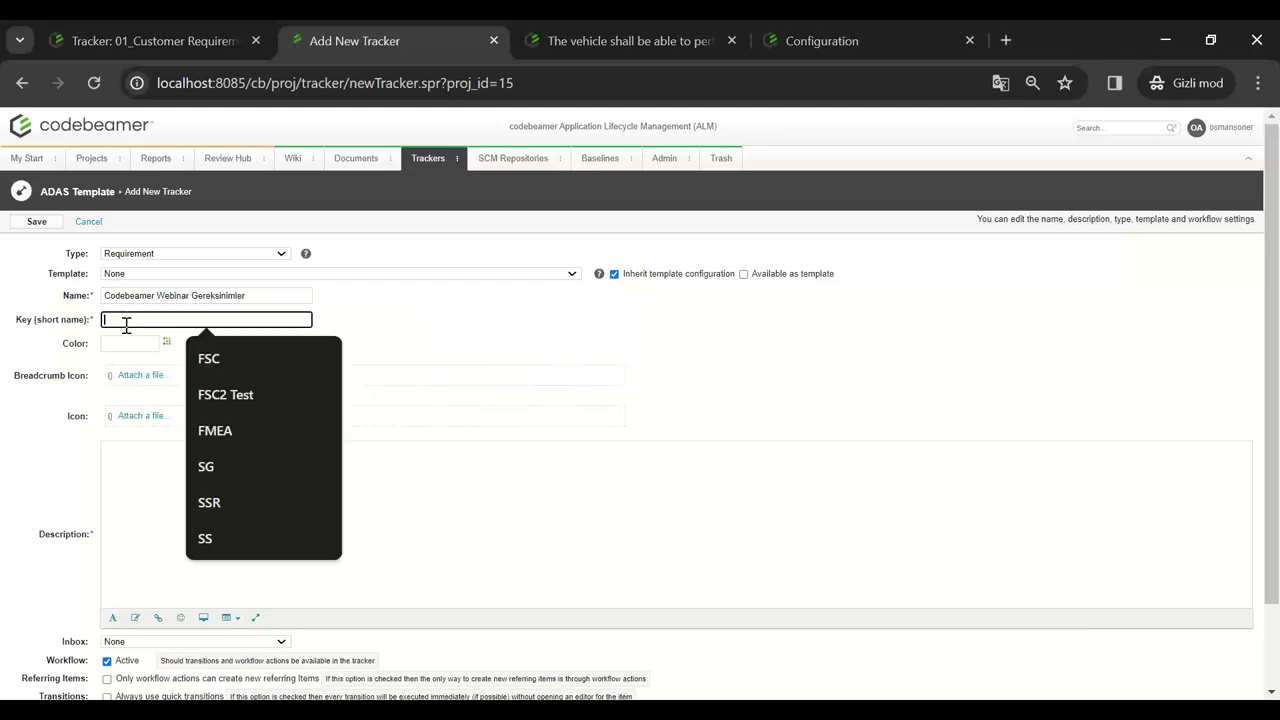
{"action": "type", "text": "CWC"}
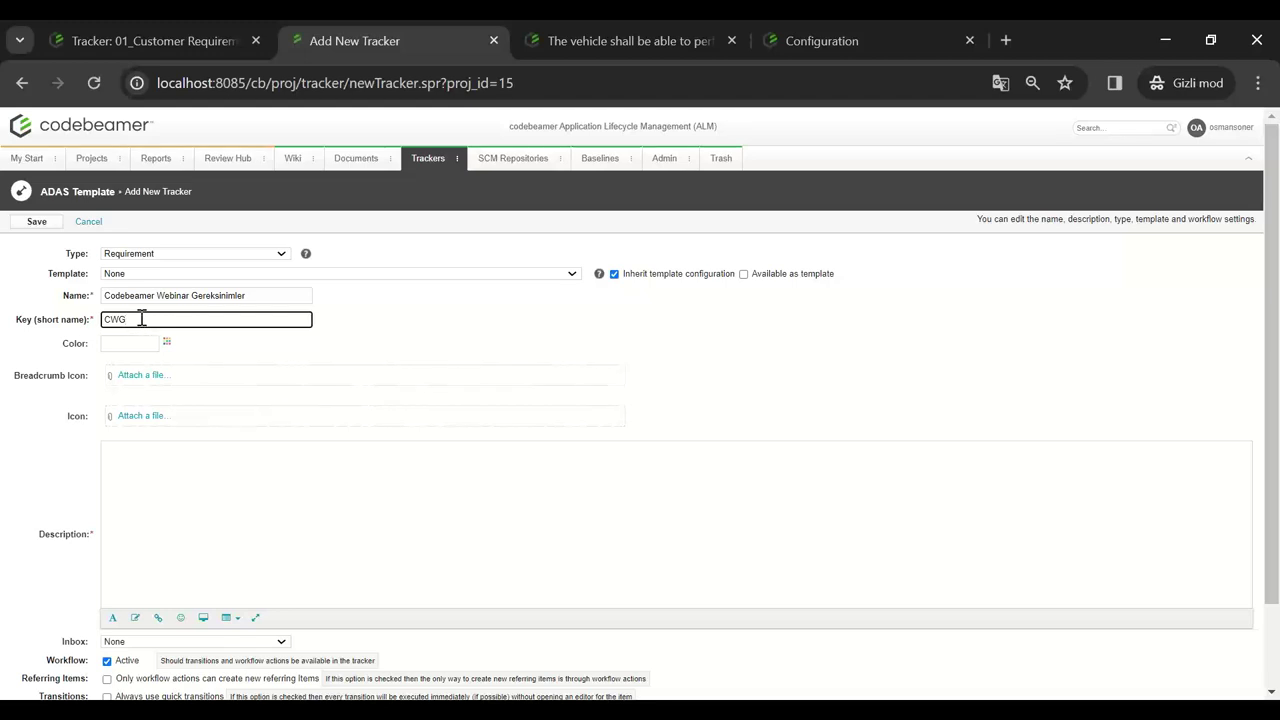
- Set the tracker's color to dark red #b31317, enter "Demo" as its description, and save the new tracker
{"action": "left_click", "coordinate": [166, 342]}
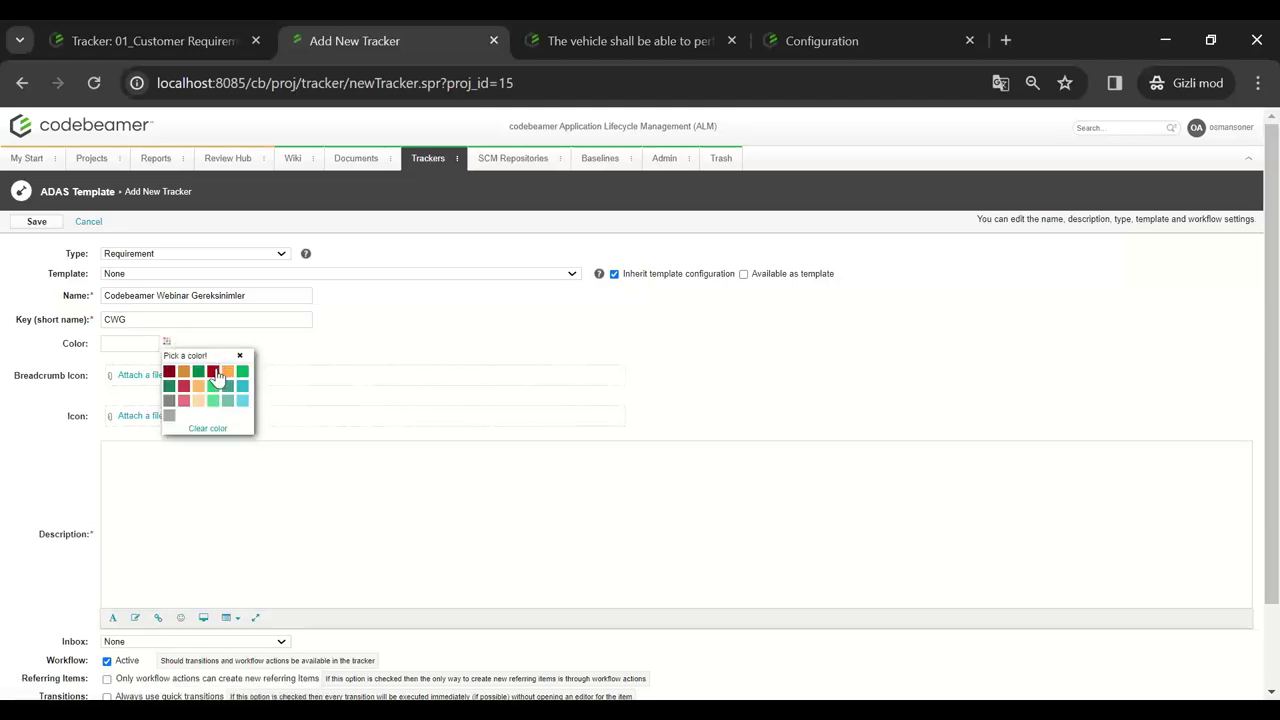
{"action": "left_click", "coordinate": [213, 372]}
{"action": "left_click", "coordinate": [180, 451]}
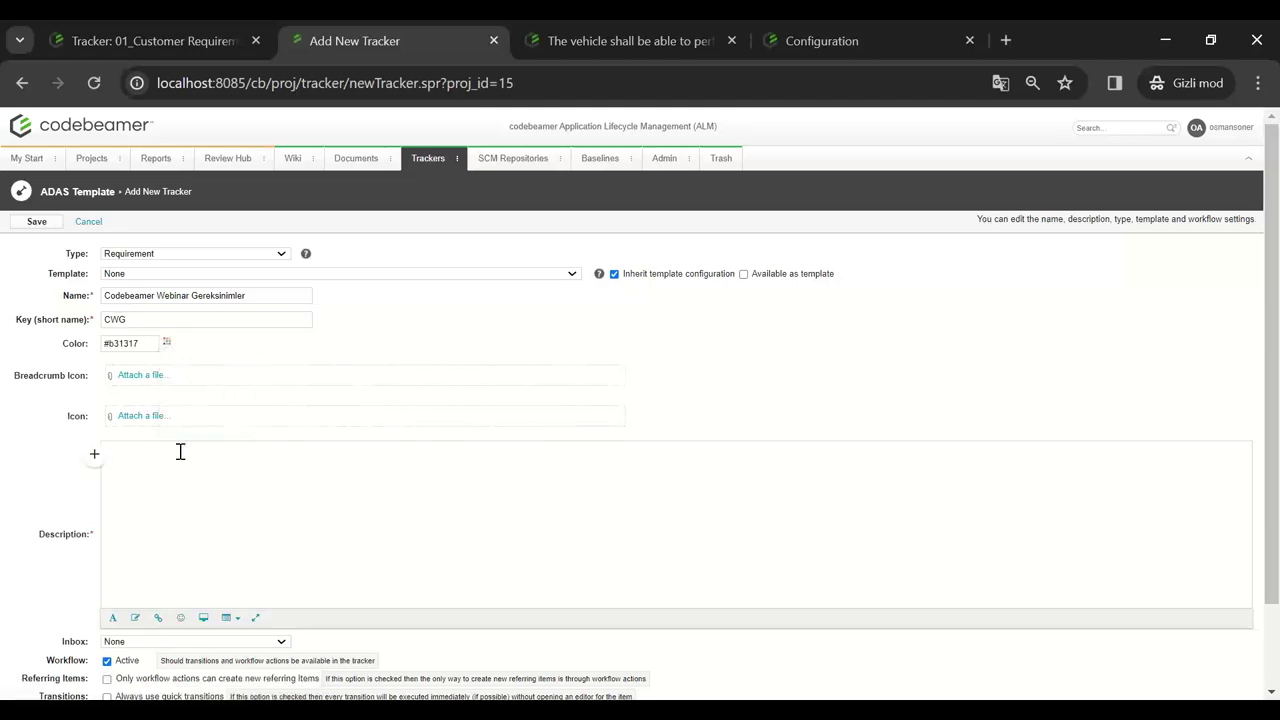
{"action": "type", "text": "Demo"}
{"action": "left_click", "coordinate": [44, 225]}
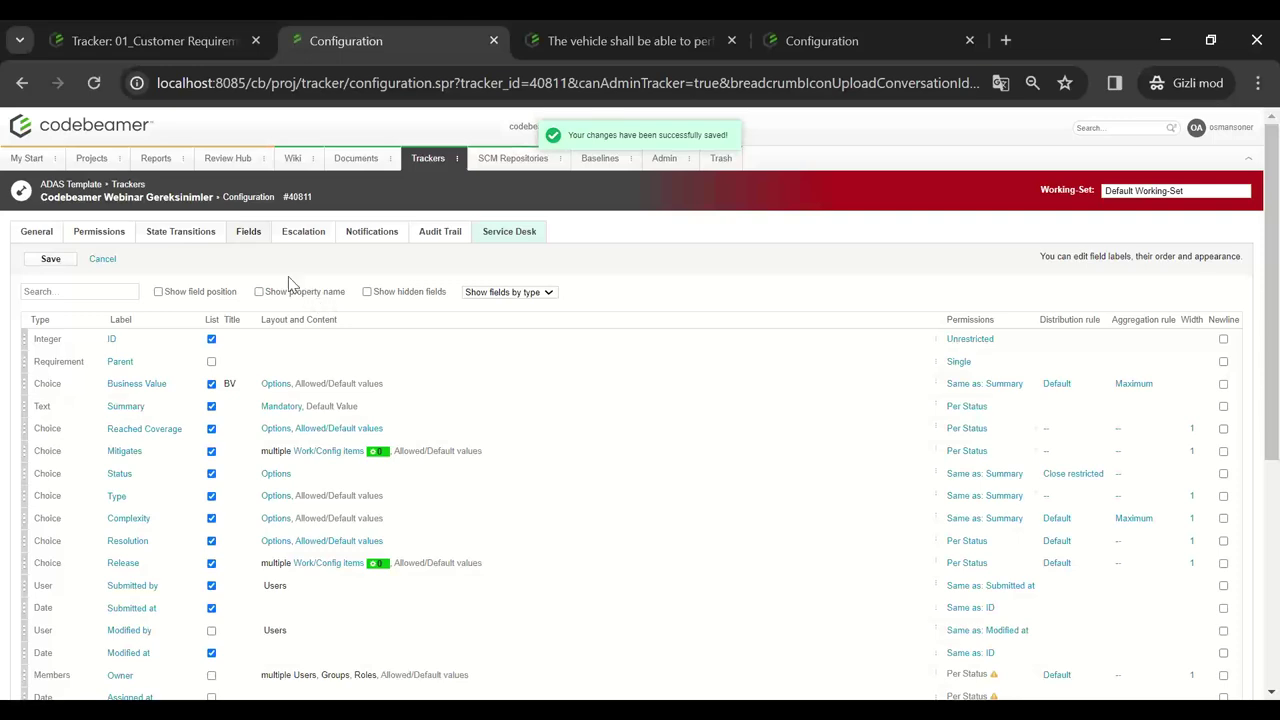
- Review the field list of the Codebeamer Webinar Gereksinimler tracker, including layout, permissions and distribution rules
{"action": "scroll", "coordinate": [322, 390], "scroll_direction": "down", "scroll_amount": 3}
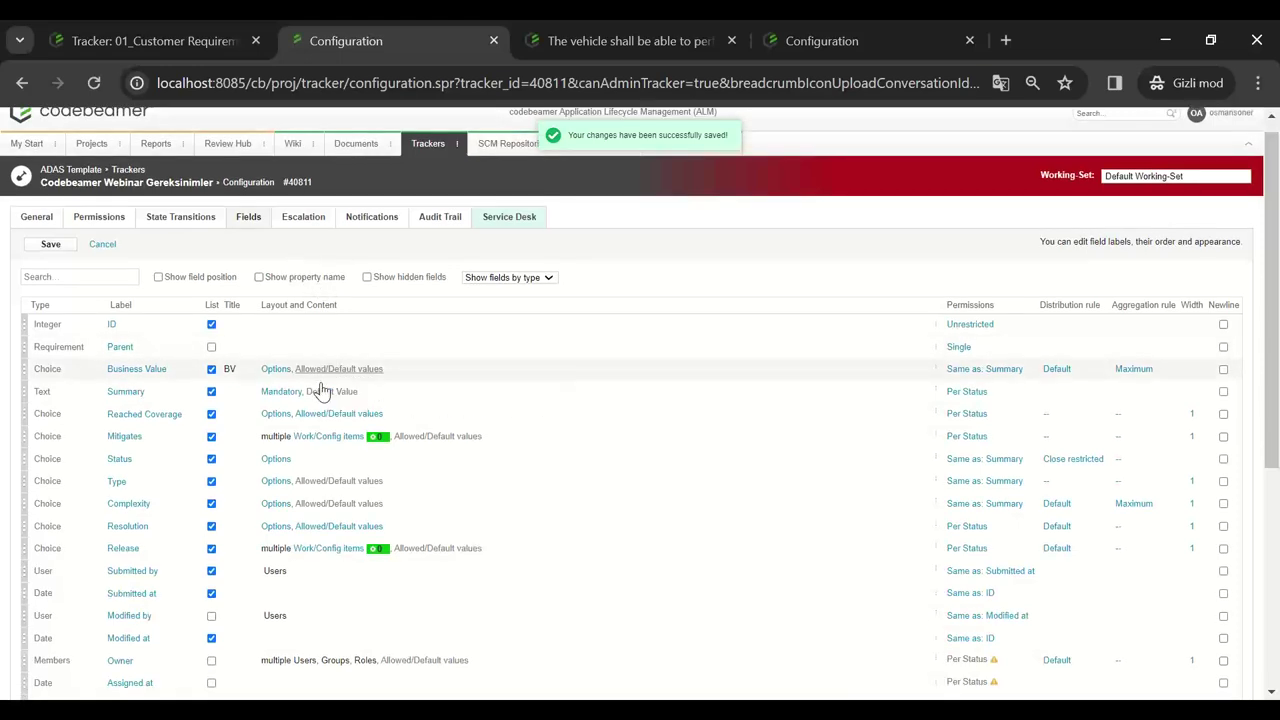
{"action": "scroll", "coordinate": [322, 390], "scroll_direction": "down", "scroll_amount": 2}
{"action": "scroll", "coordinate": [325, 390], "scroll_direction": "up", "scroll_amount": 2}
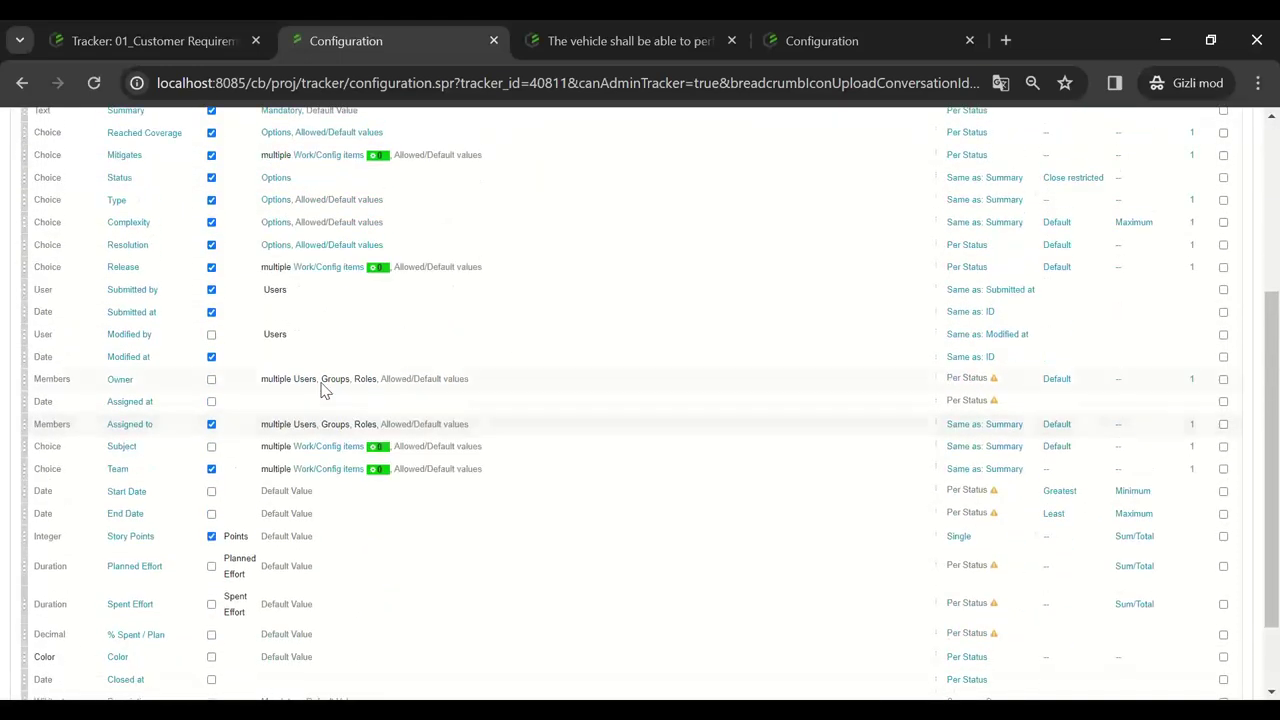
{"action": "scroll", "coordinate": [325, 390], "scroll_direction": "up", "scroll_amount": 3}
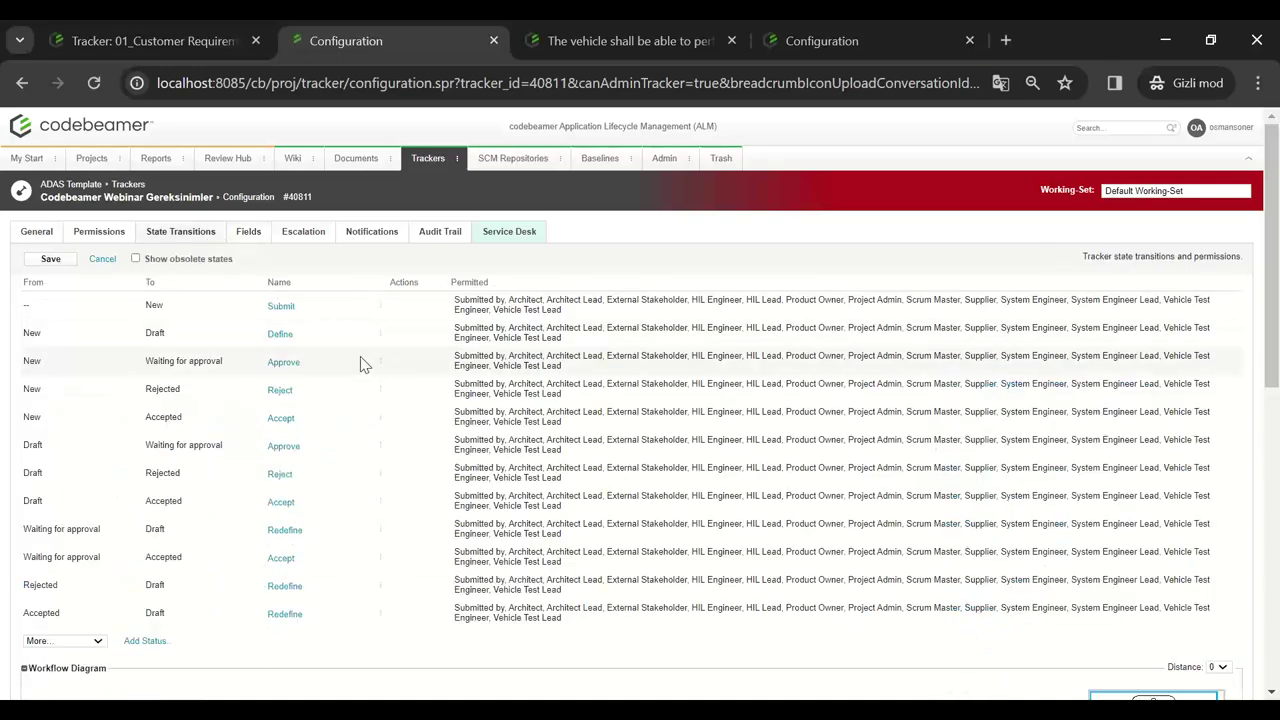
- Examine the tracker's state transitions, their permitted roles and the workflow diagram
{"action": "scroll", "coordinate": [362, 364], "scroll_direction": "down", "scroll_amount": 3}
{"action": "scroll", "coordinate": [365, 366], "scroll_direction": "down", "scroll_amount": 2}
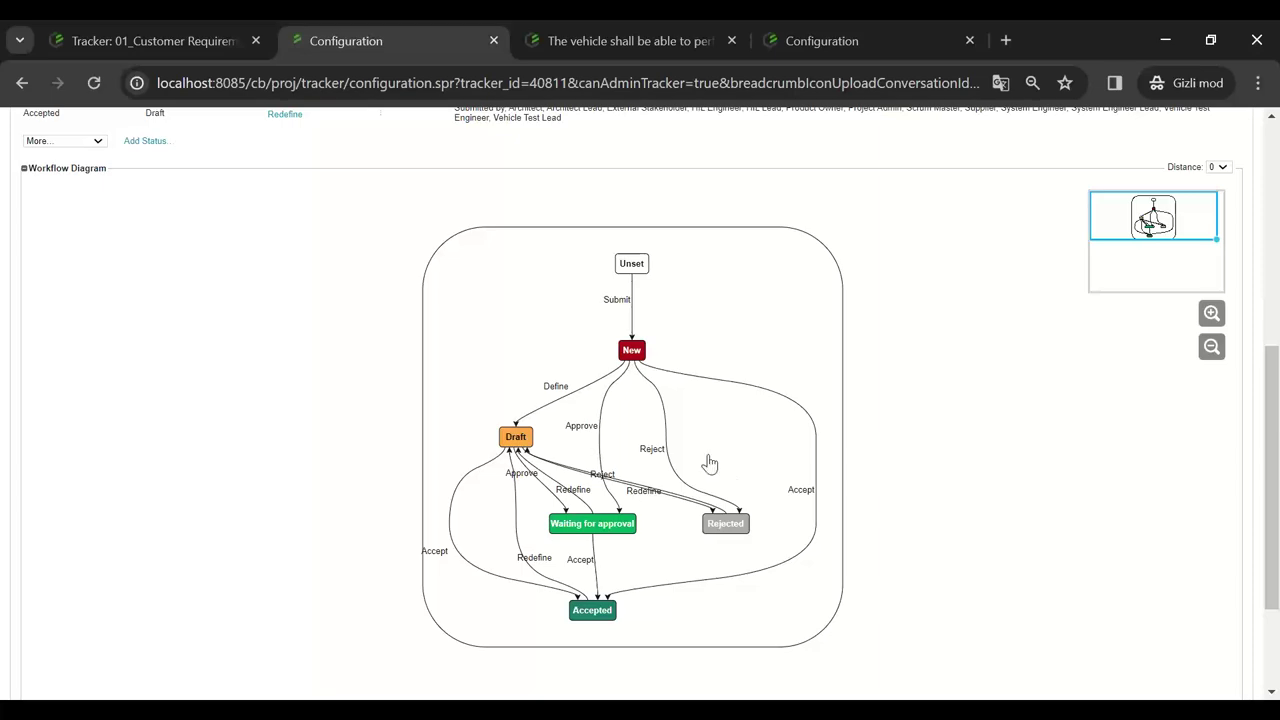
{"action": "scroll", "coordinate": [480, 420], "scroll_direction": "up", "scroll_amount": 1}
{"action": "scroll", "coordinate": [480, 413], "scroll_direction": "up", "scroll_amount": 5}
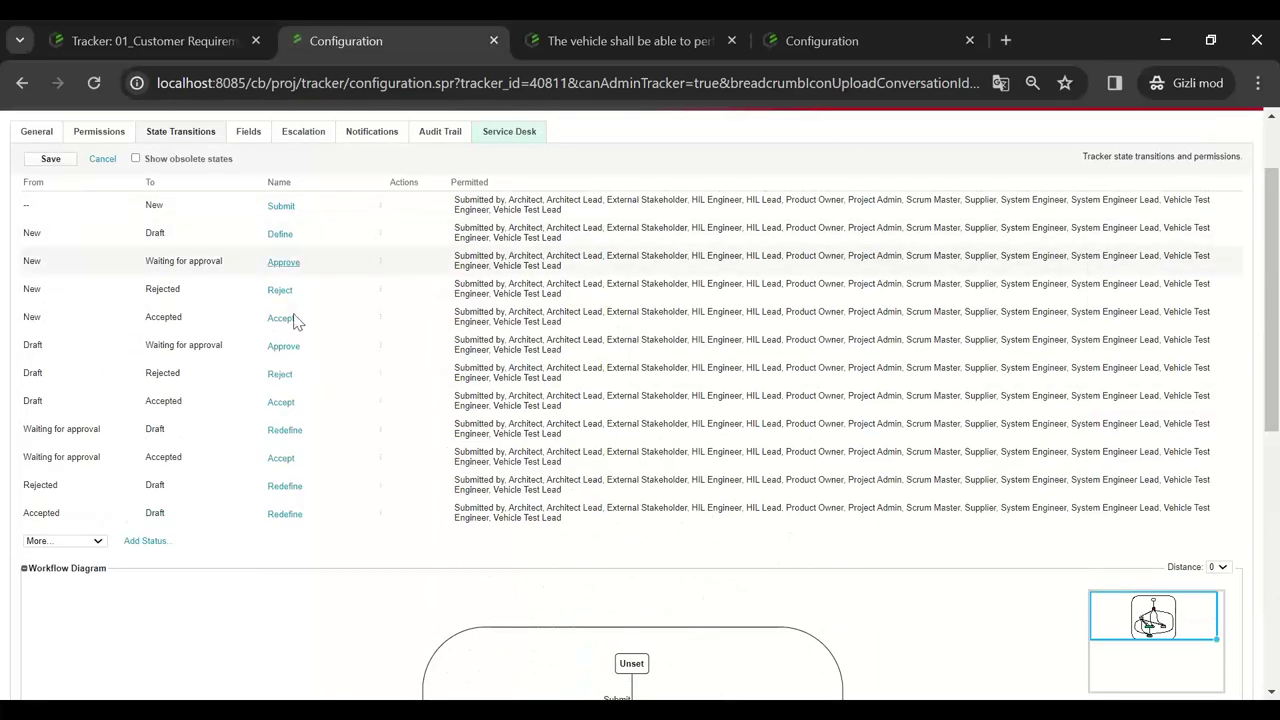
{"action": "scroll", "coordinate": [540, 520], "scroll_direction": "down", "scroll_amount": 2}
{"action": "scroll", "coordinate": [669, 580], "scroll_direction": "down", "scroll_amount": 2}
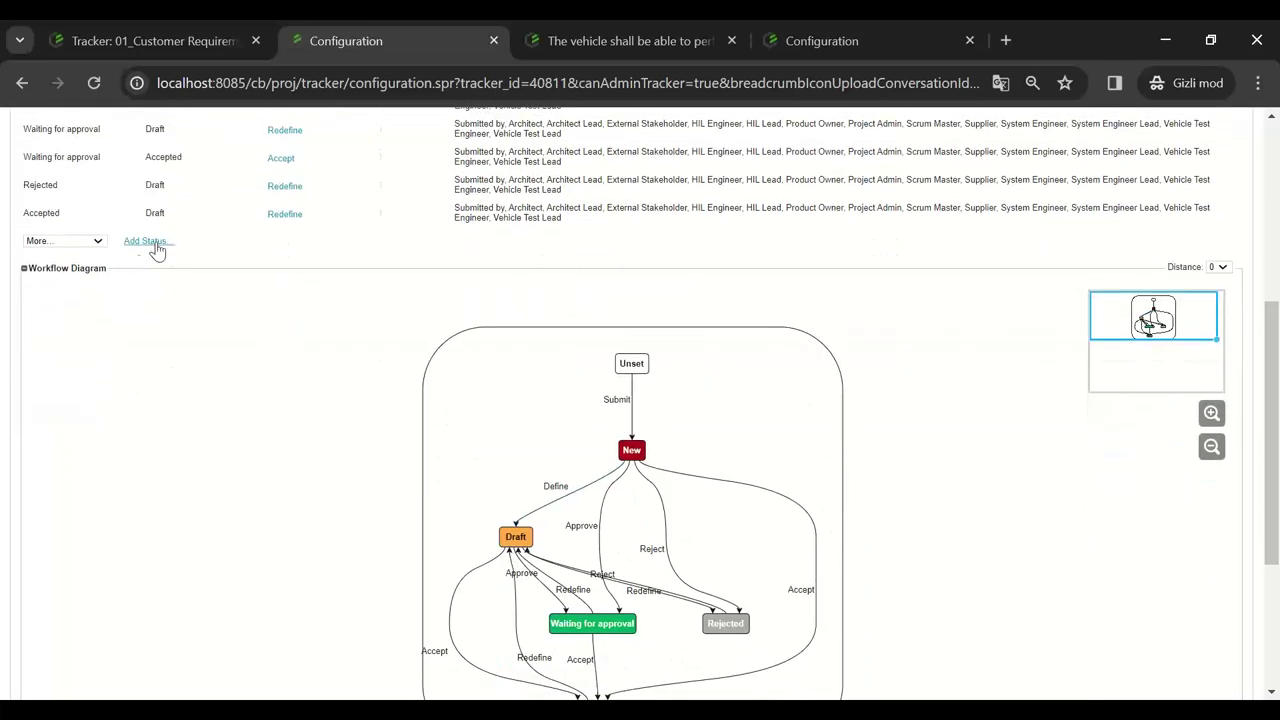
{"action": "scroll", "coordinate": [420, 330], "scroll_direction": "up", "scroll_amount": 2}
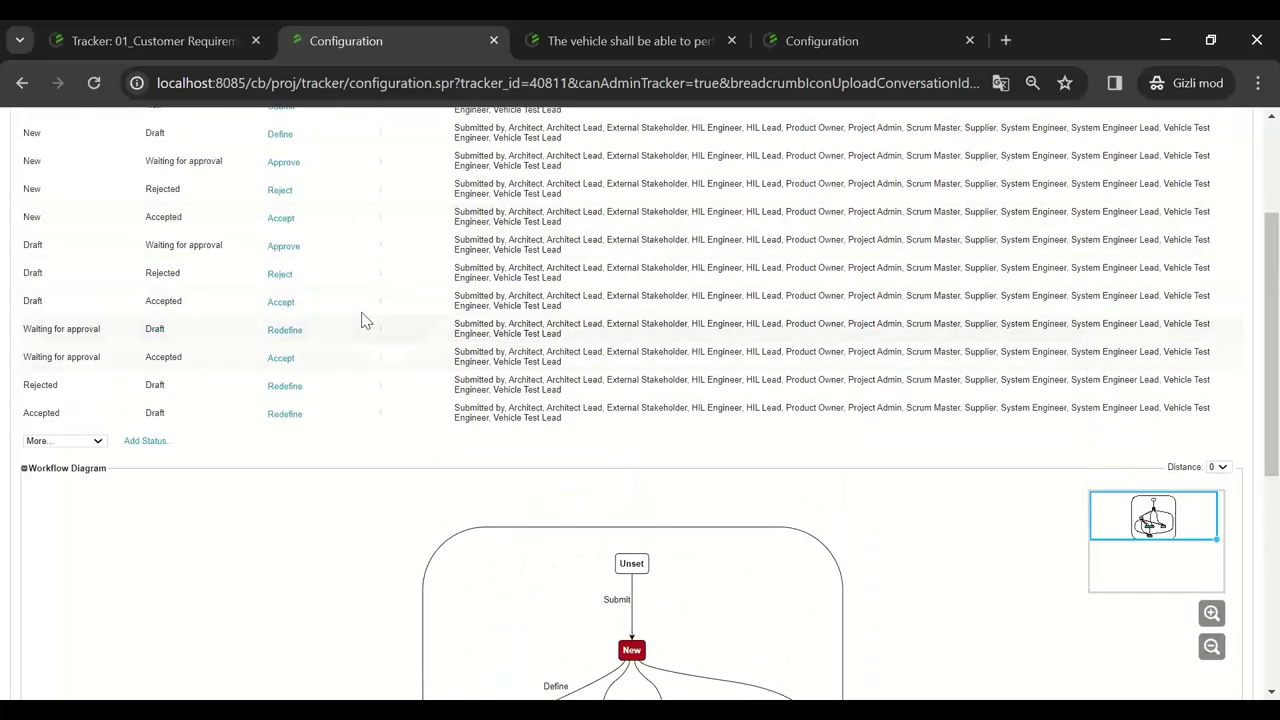
{"action": "scroll", "coordinate": [366, 400], "scroll_direction": "down", "scroll_amount": 2}
{"action": "scroll", "coordinate": [452, 452], "scroll_direction": "up", "scroll_amount": 2}
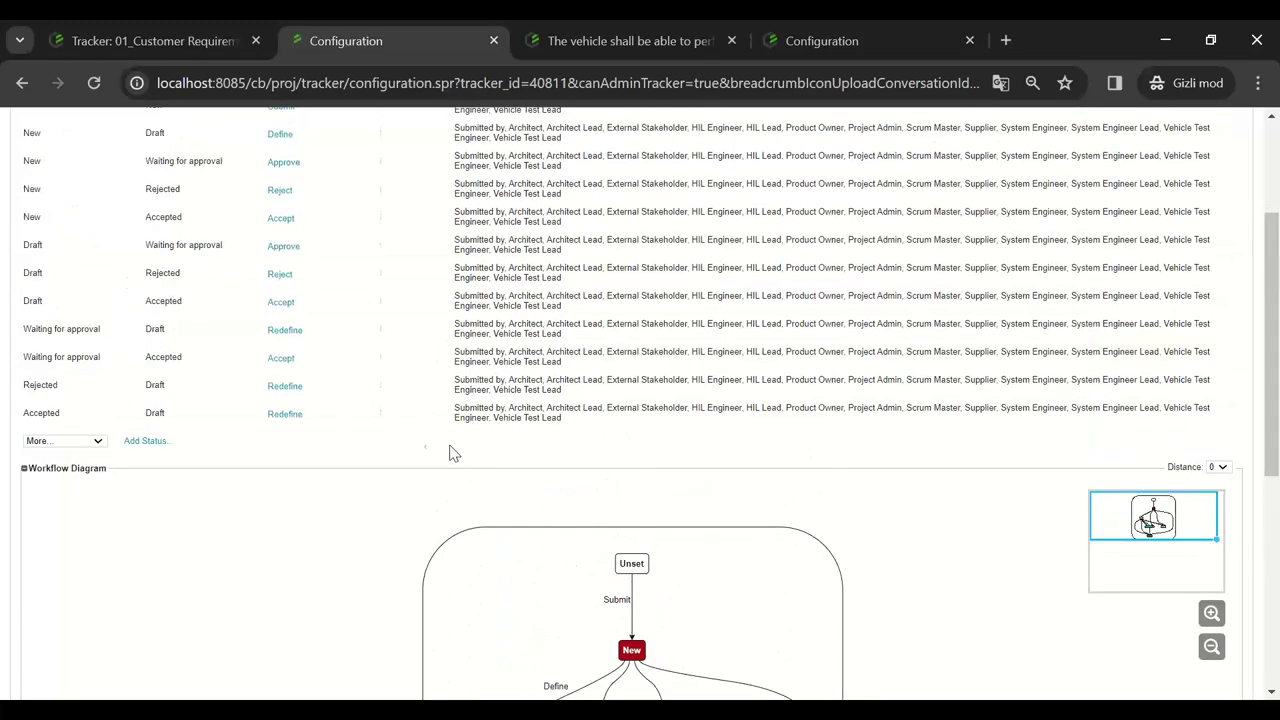
- Inspect the Approve transition from Draft to Waiting for approval and its available actions, and close it without saving
{"action": "left_click", "coordinate": [289, 248]}
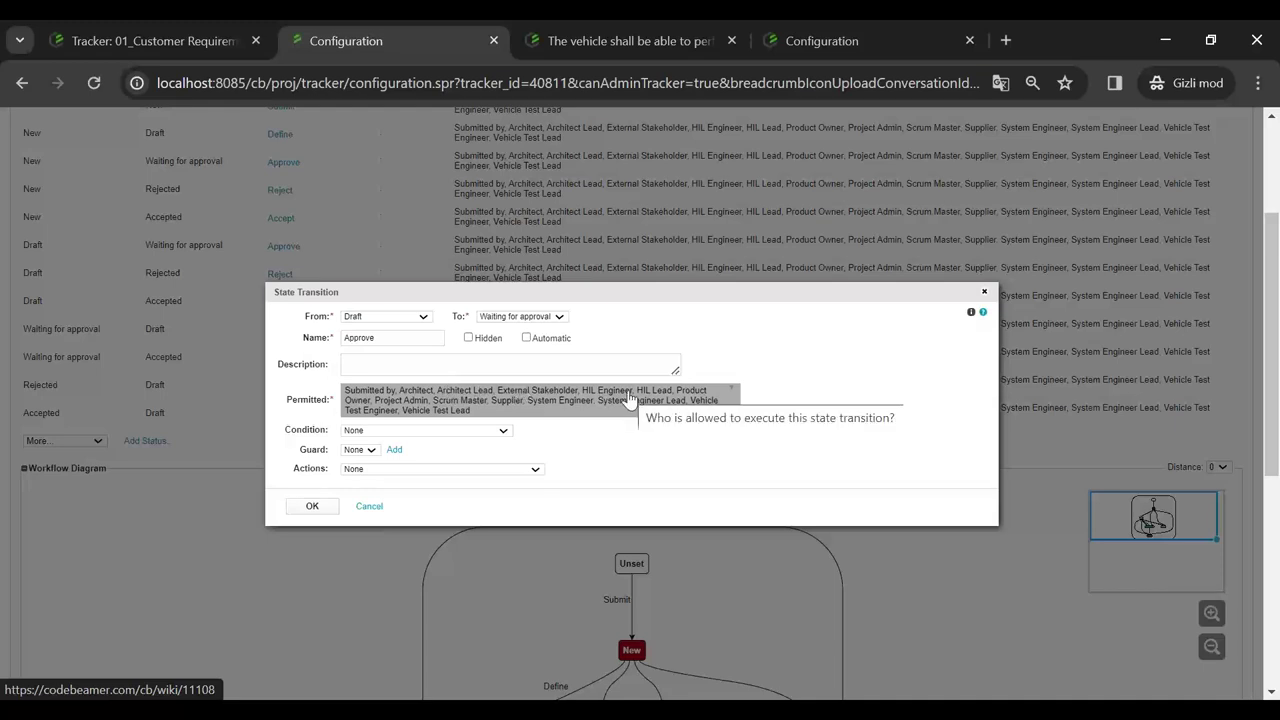
{"action": "left_click", "coordinate": [450, 469]}
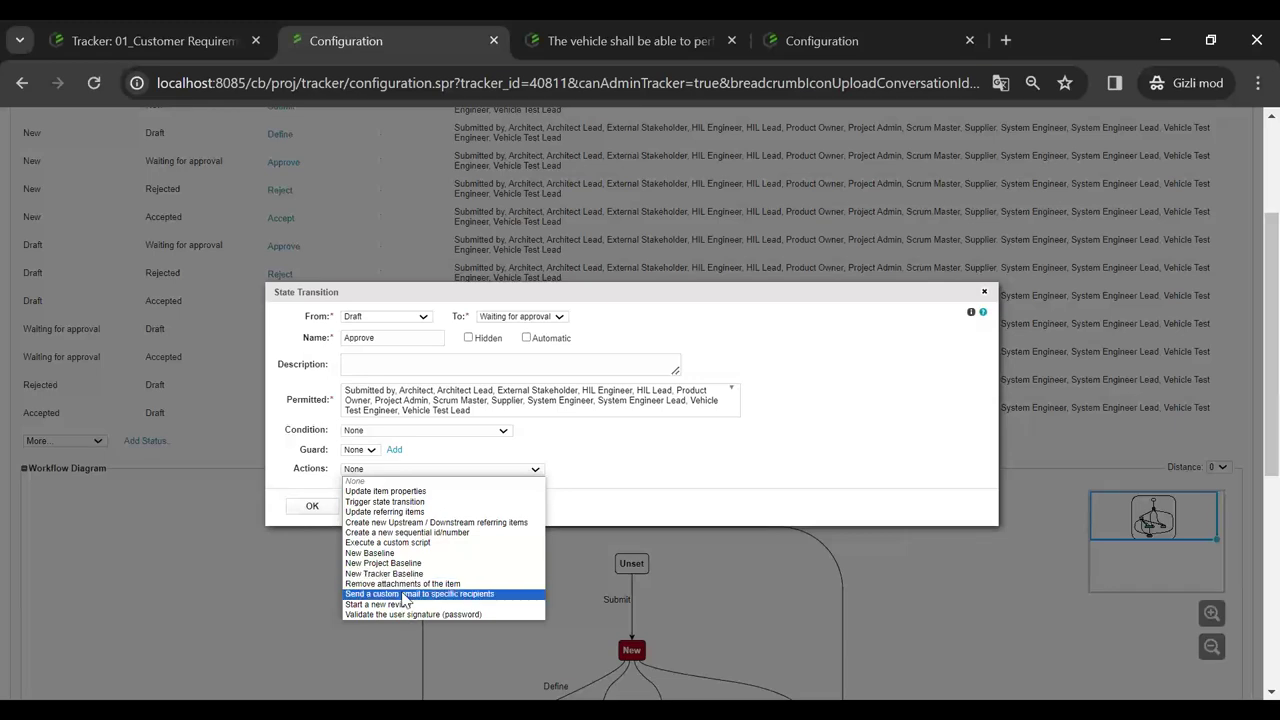
{"action": "left_click", "coordinate": [688, 458]}
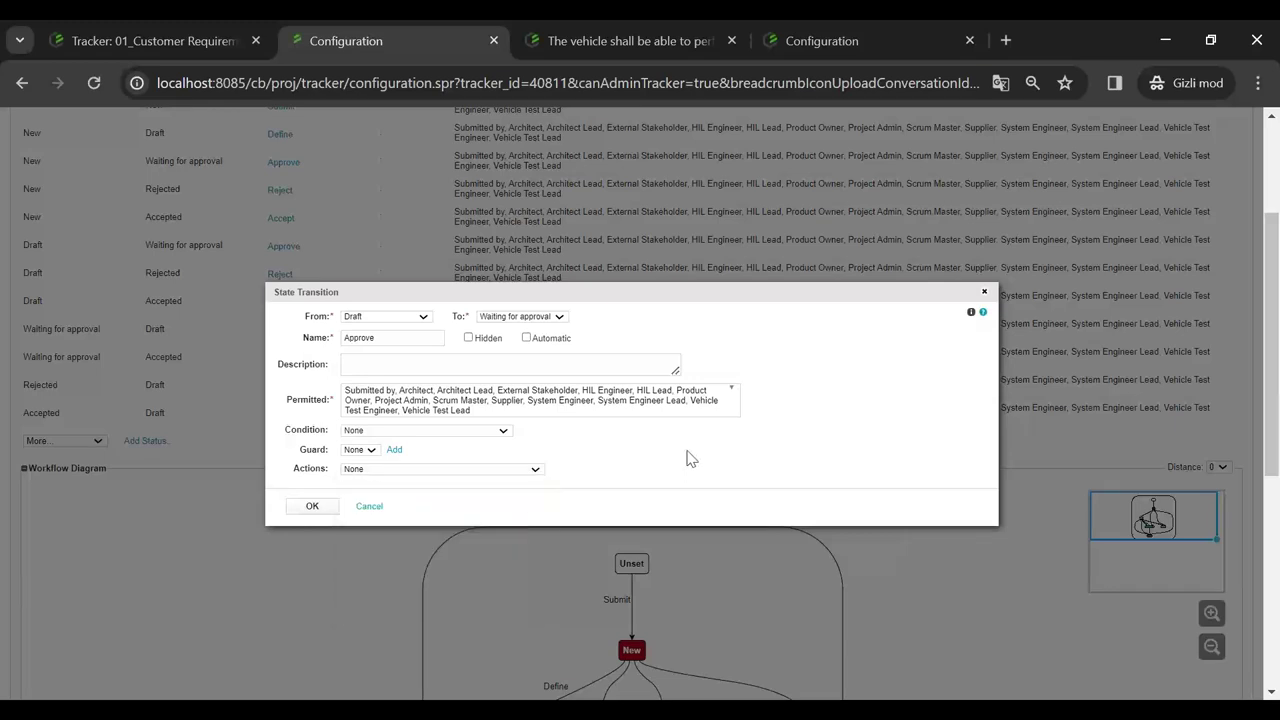
{"action": "left_click", "coordinate": [369, 506]}
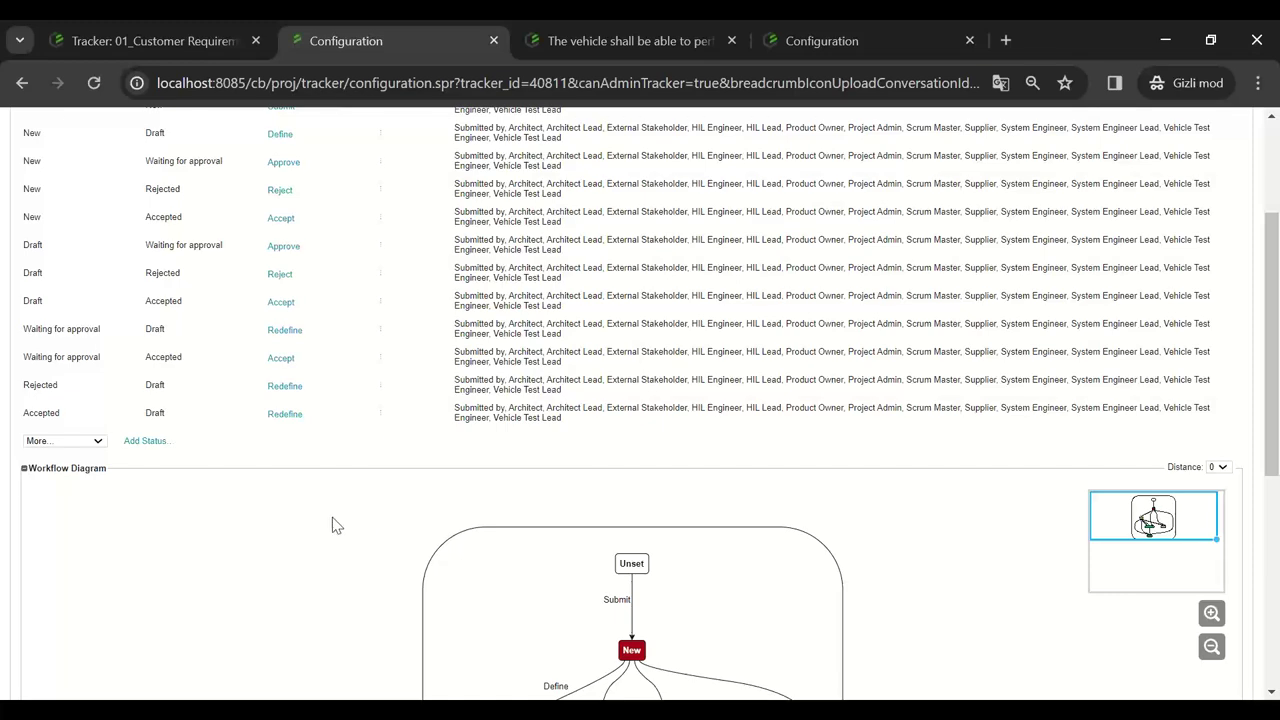
{"action": "scroll", "coordinate": [334, 523], "scroll_direction": "up", "scroll_amount": 3}
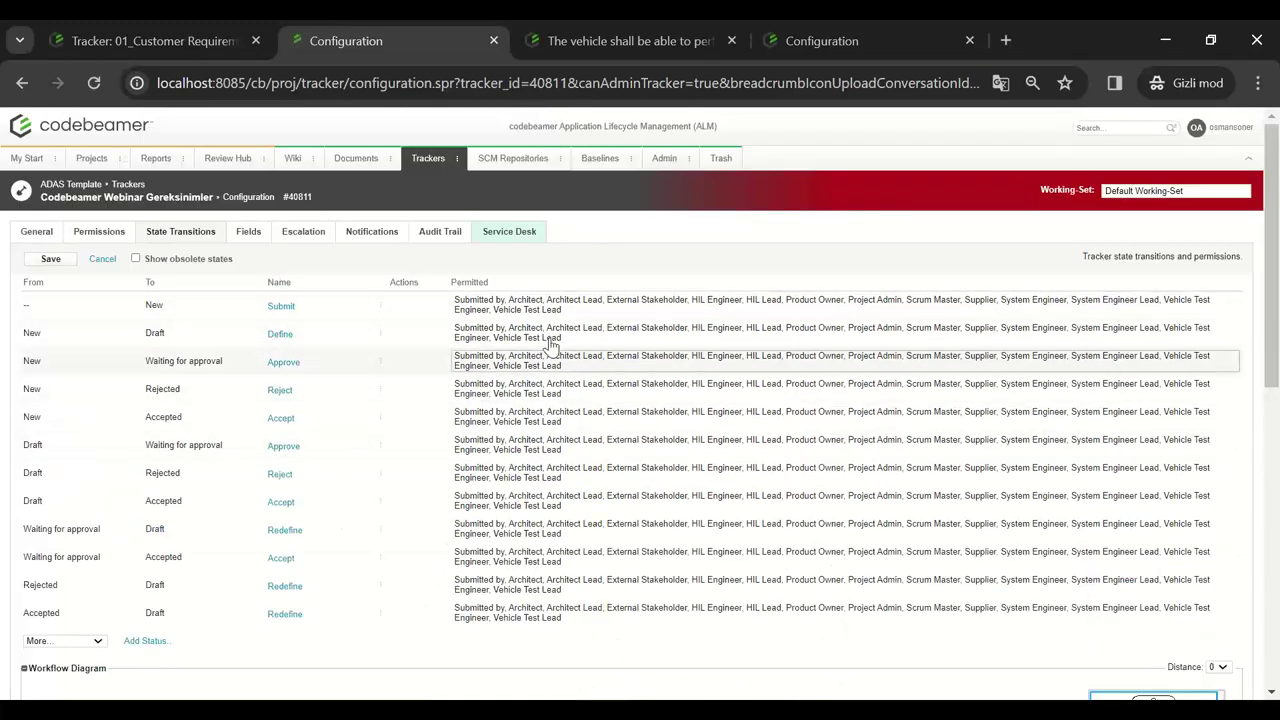
- Add a requirement titled "Gereksinim maddesi-1" to the Codebeamer Webinar Gereksinimler tracker and save it
{"action": "left_click", "coordinate": [115, 199]}
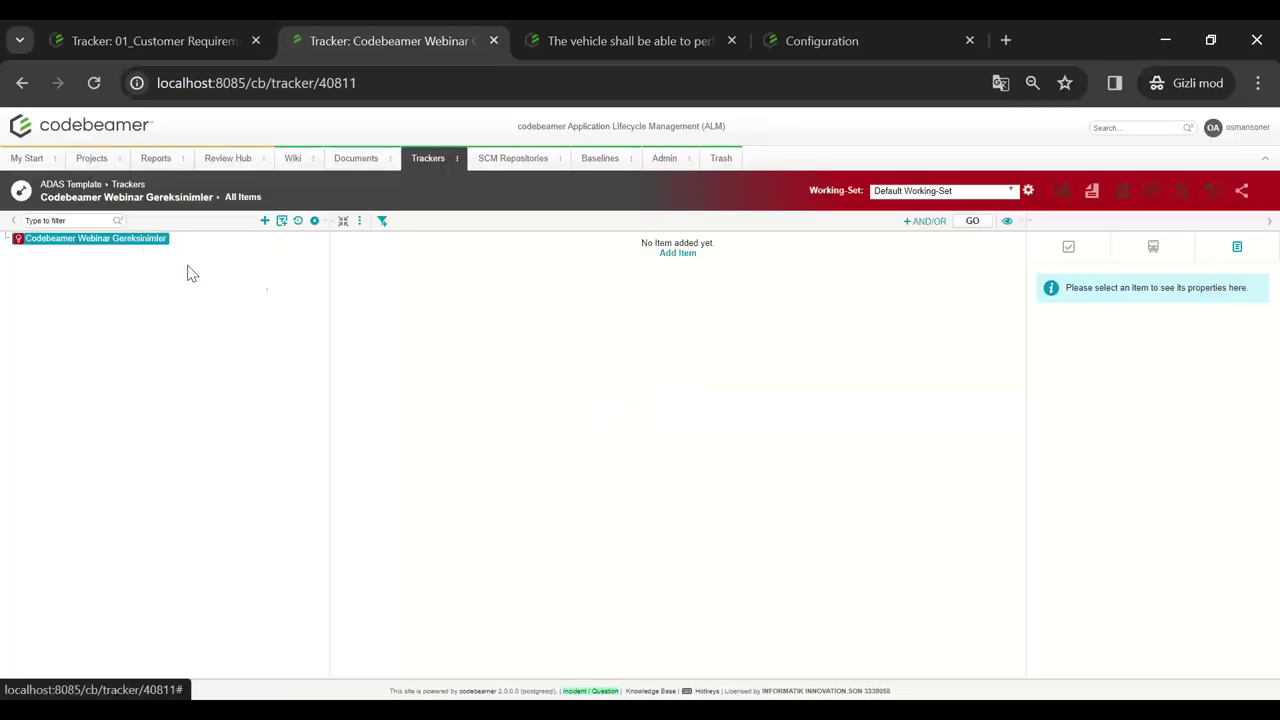
{"action": "left_click", "coordinate": [266, 225]}
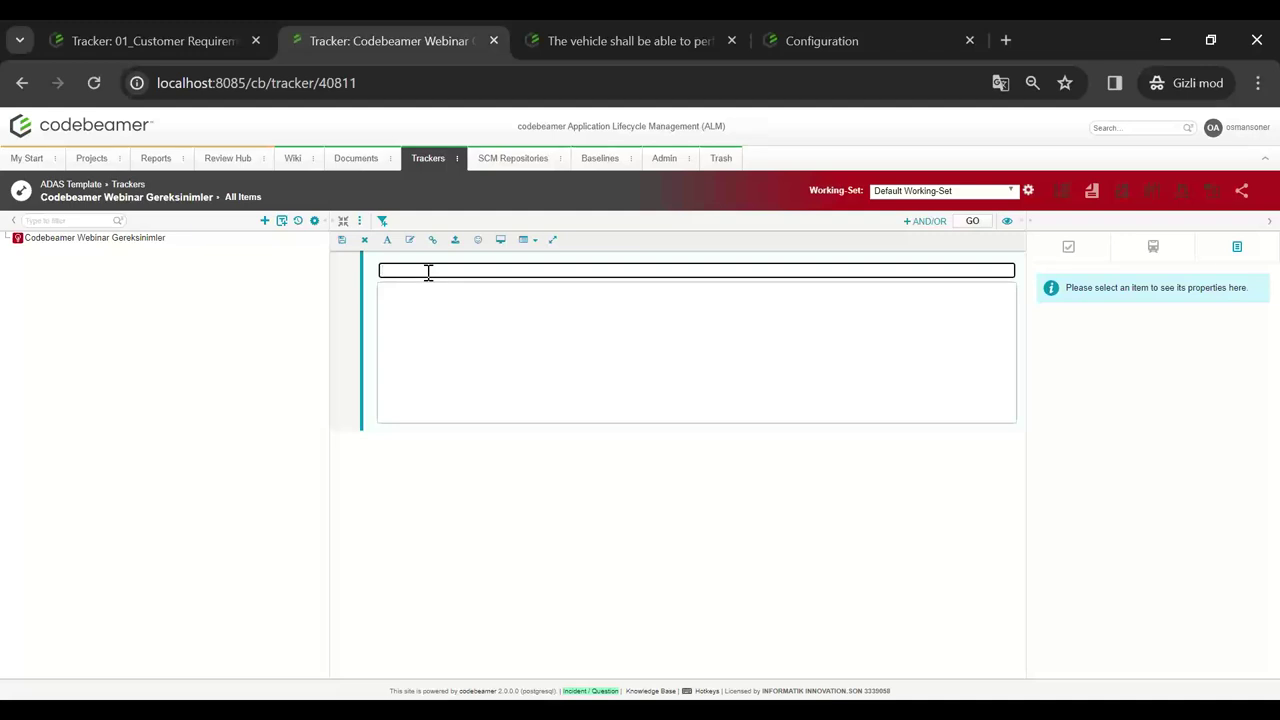
{"action": "type", "text": "Gereksinim maddesi-1"}
{"action": "left_click", "coordinate": [341, 241]}
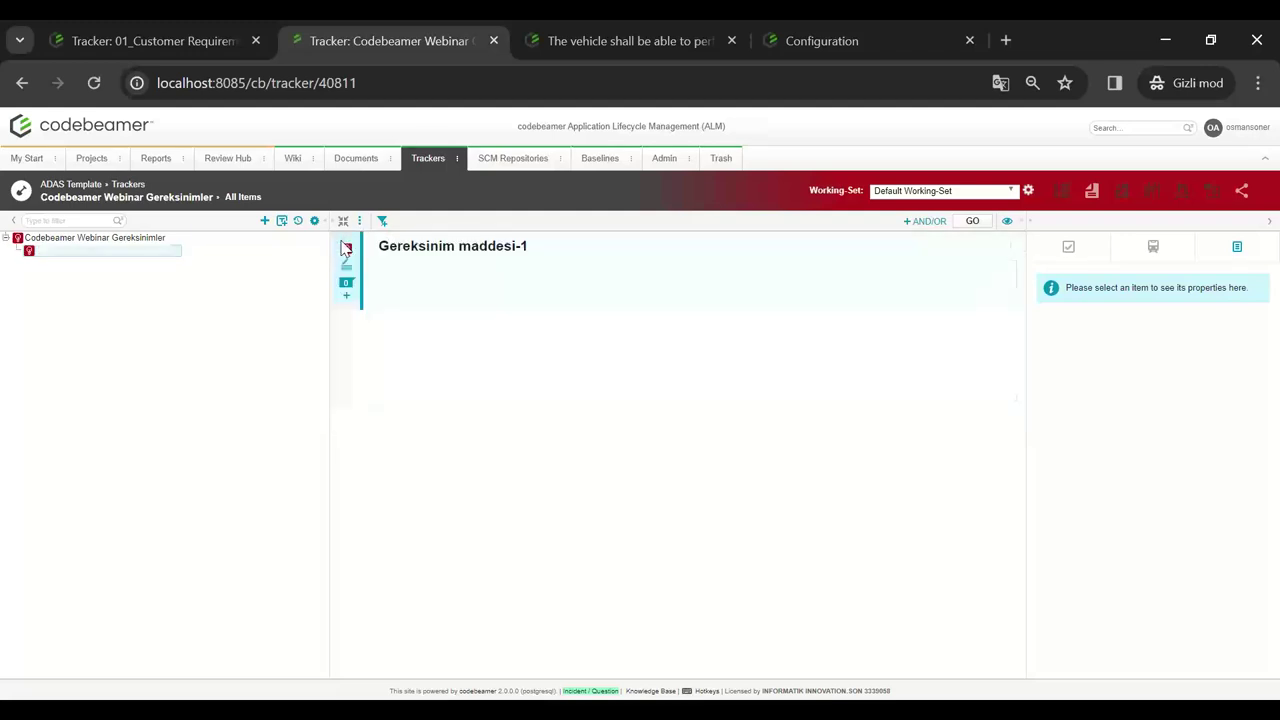